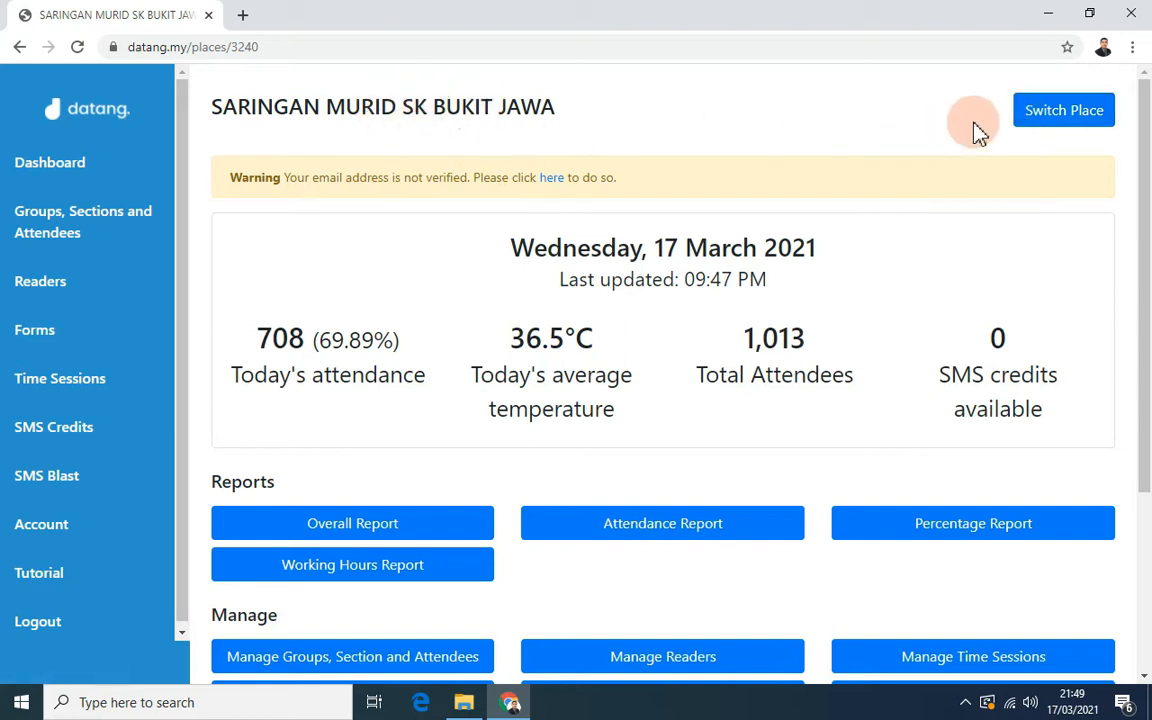
Create a new place named APLIKASI DIGITAL SKBJ from the places list.
{"action": "left_click", "coordinate": [1044, 121]}
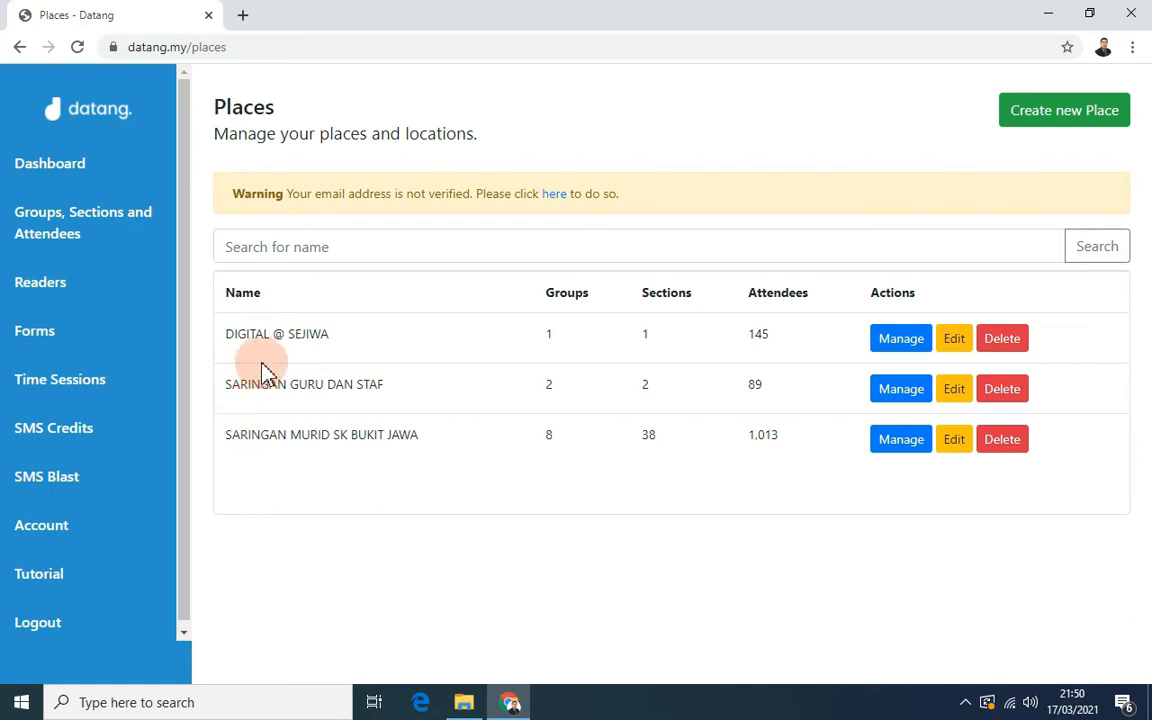
{"action": "left_click", "coordinate": [1050, 119]}
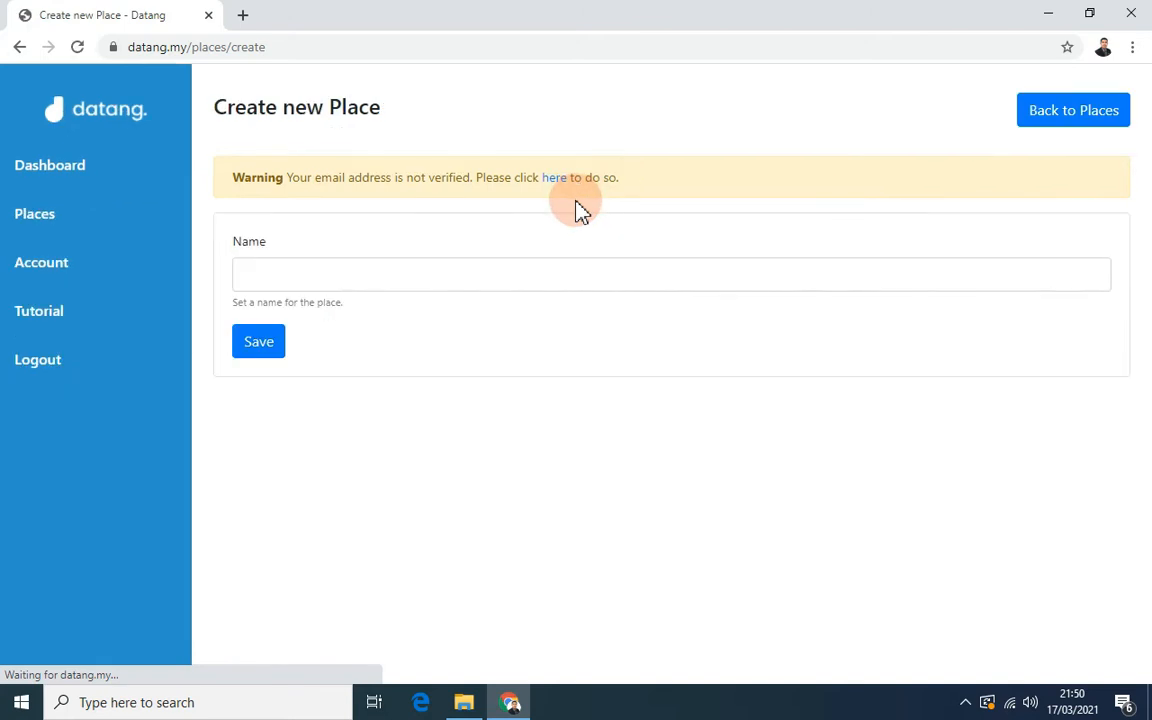
{"action": "left_click", "coordinate": [318, 283]}
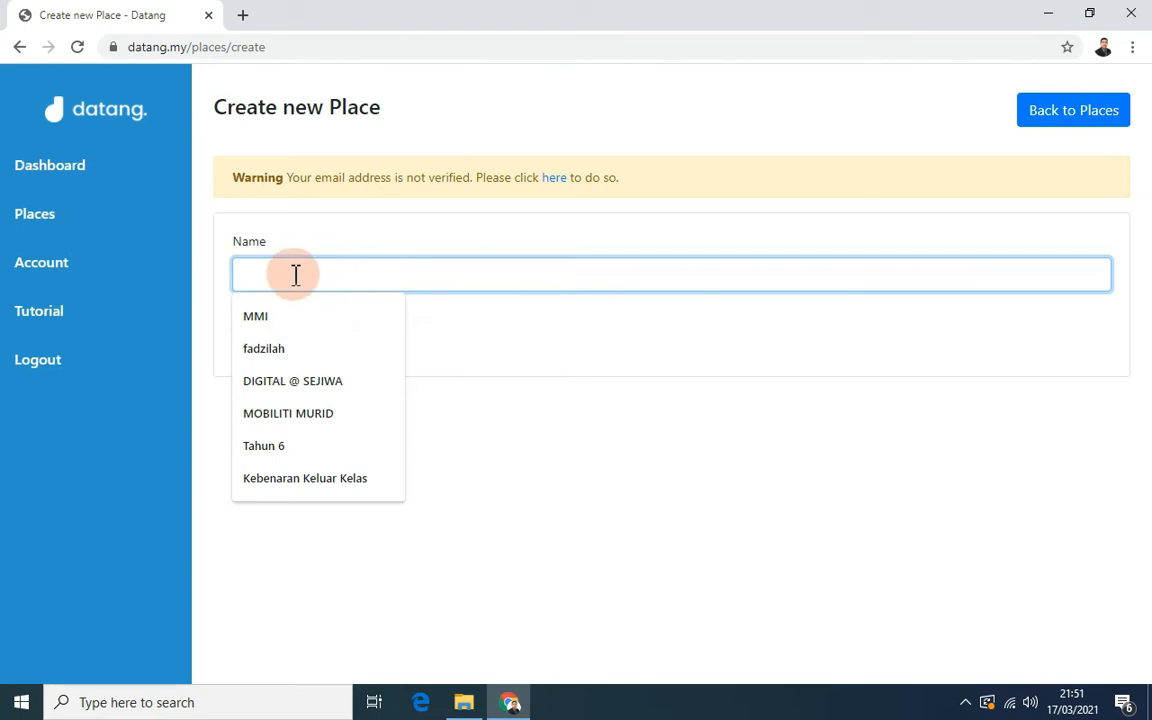
{"action": "type", "text": "A"}
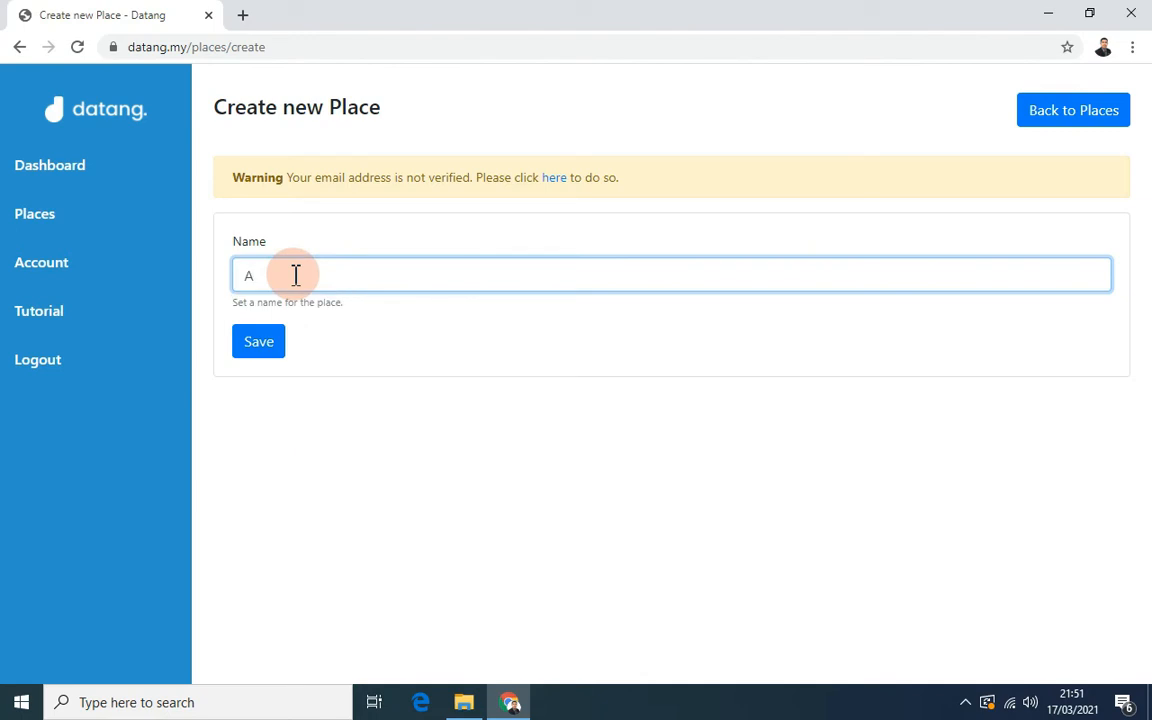
{"action": "type", "text": "PLIKASI DIGITAL SKBJ"}
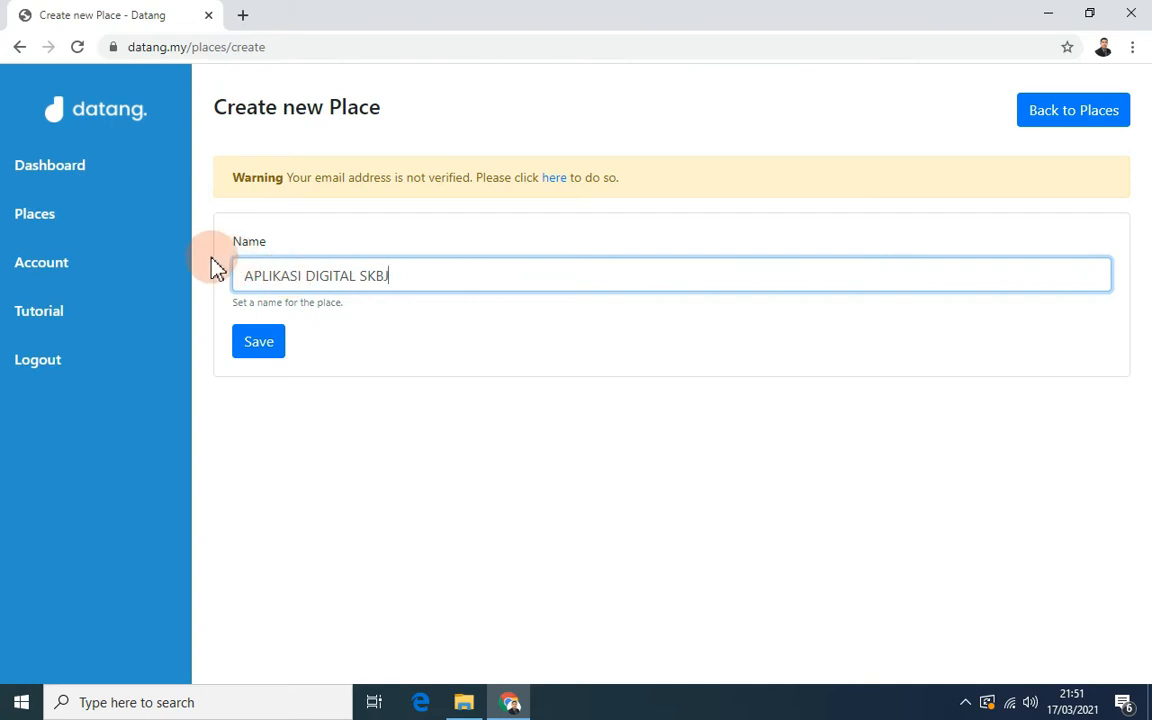
{"action": "left_click", "coordinate": [275, 357]}
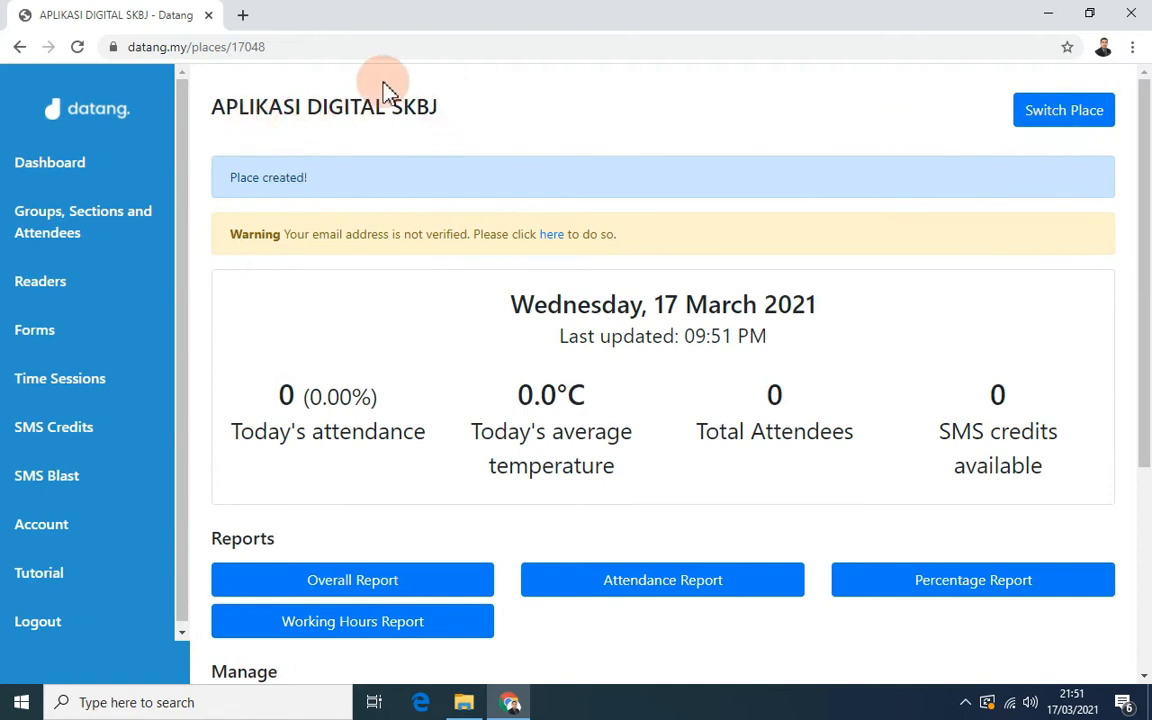
Start a new group named MOBILITI MURID in this place and disable its temperature record.
{"action": "left_click_drag", "start_coordinate": [1142, 247], "coordinate": [1054, 198]}
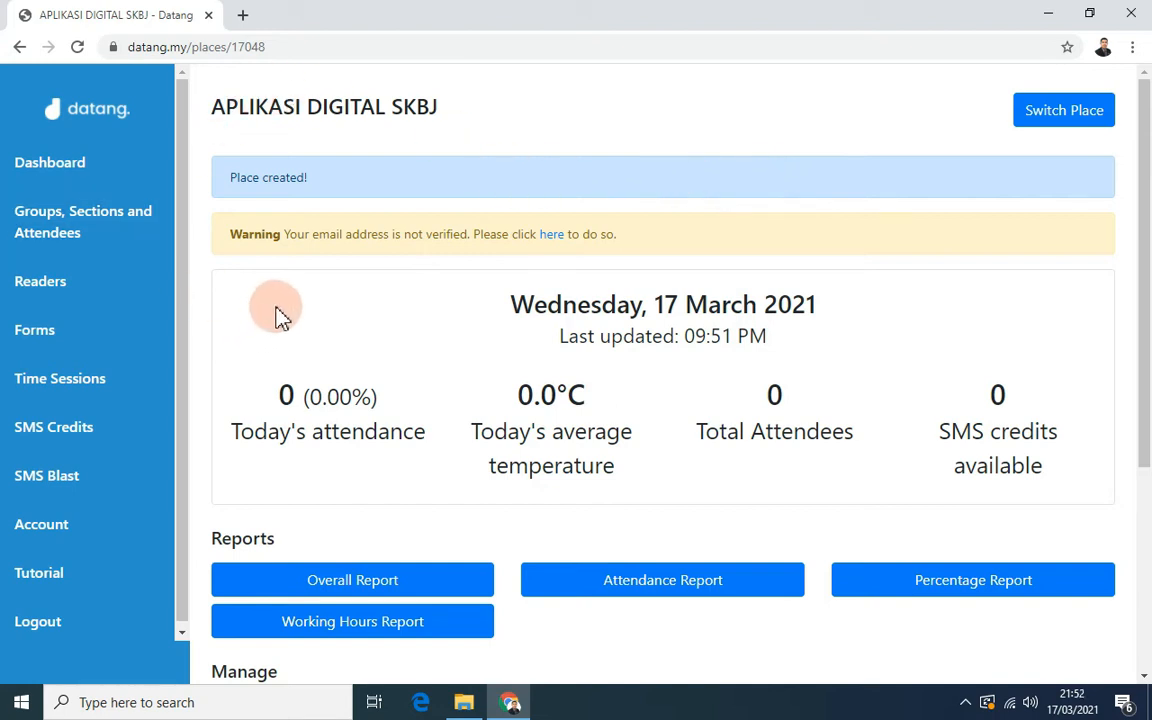
{"action": "left_click", "coordinate": [82, 220]}
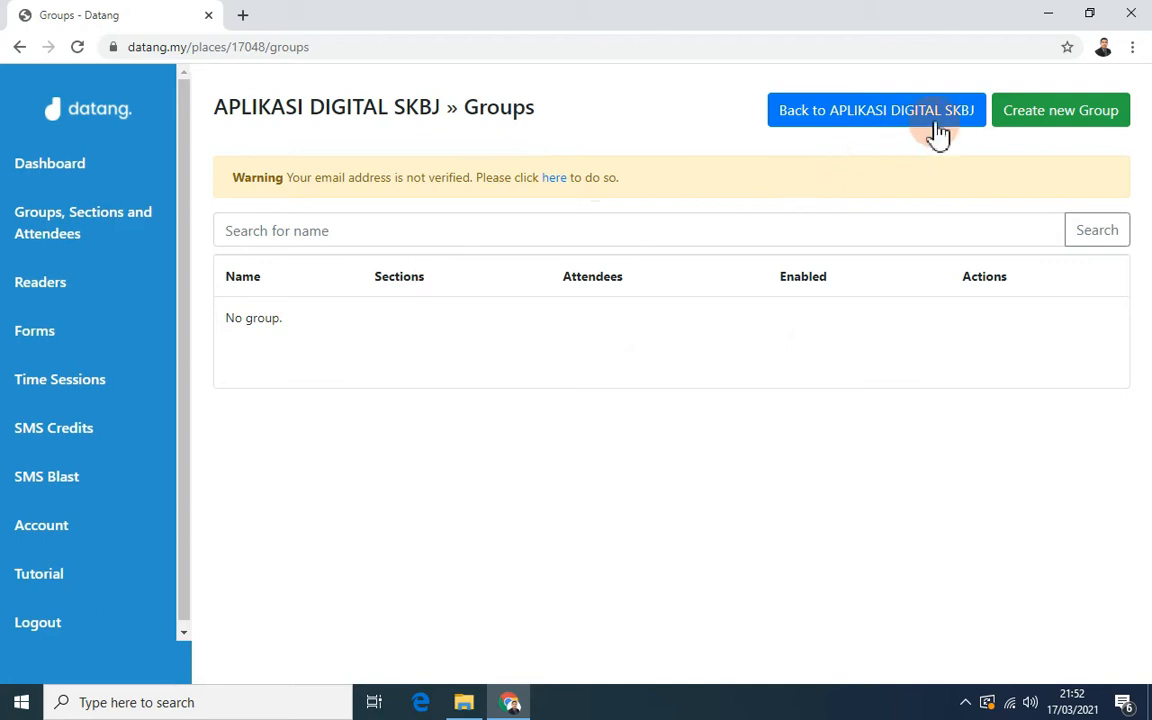
{"action": "left_click", "coordinate": [1037, 118]}
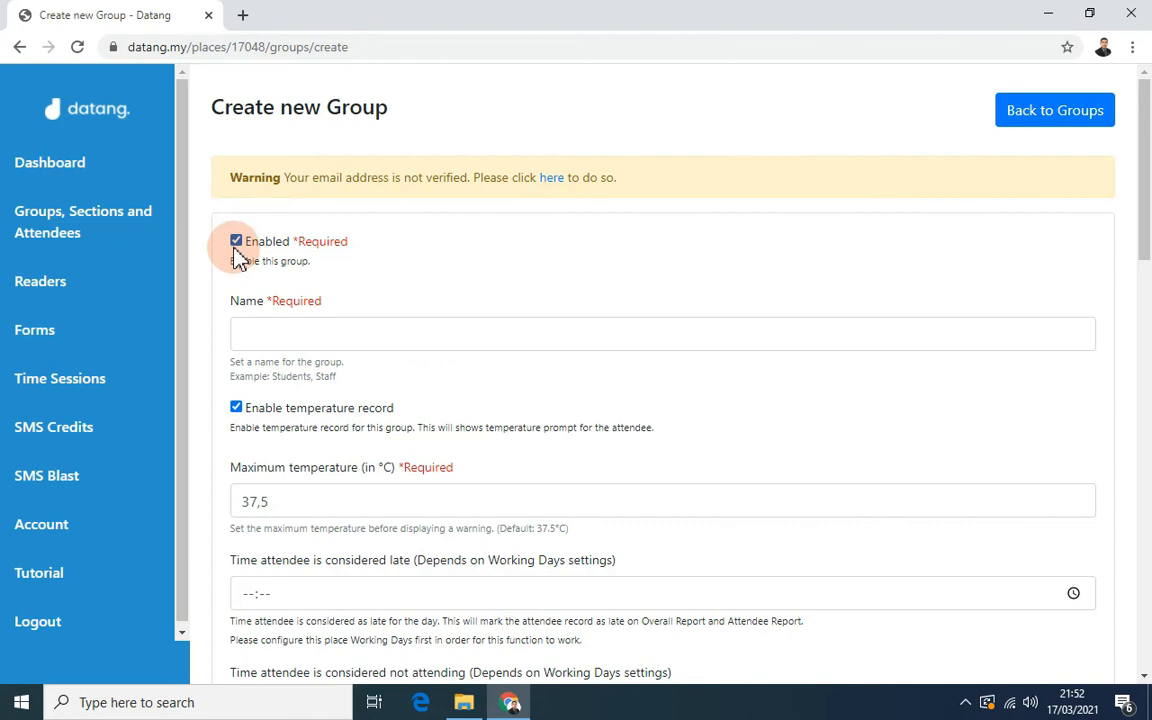
{"action": "left_click", "coordinate": [250, 333]}
{"action": "type", "text": "mob"}
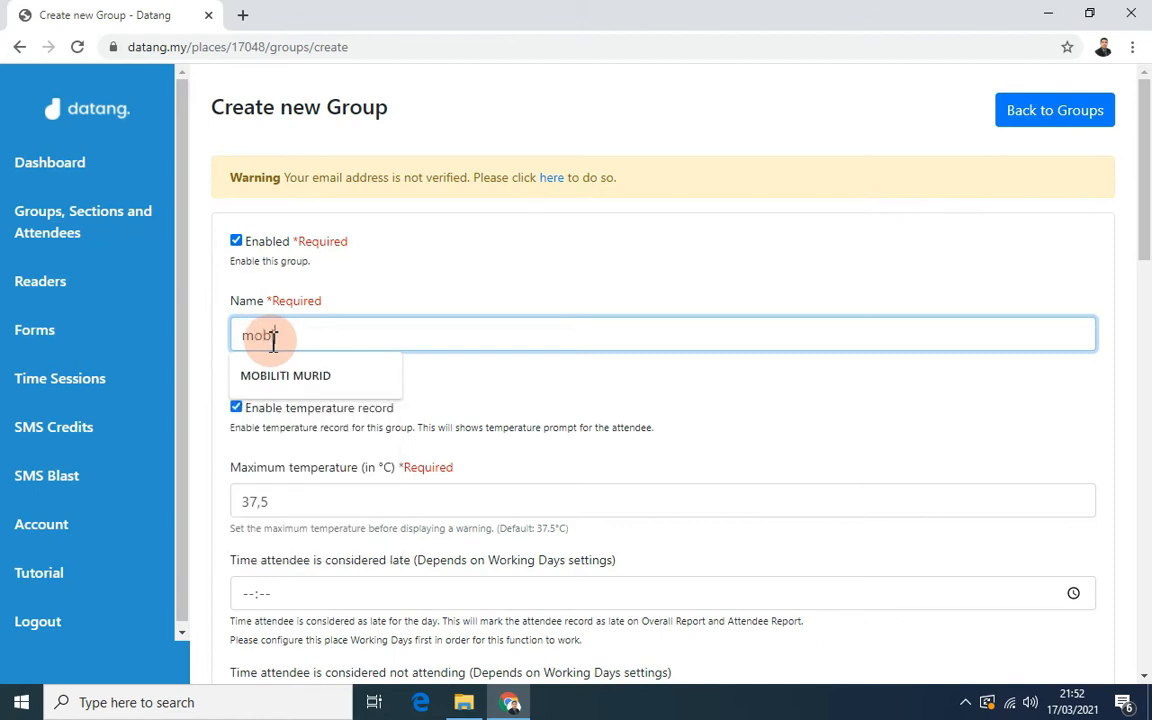
{"action": "left_click", "coordinate": [277, 383]}
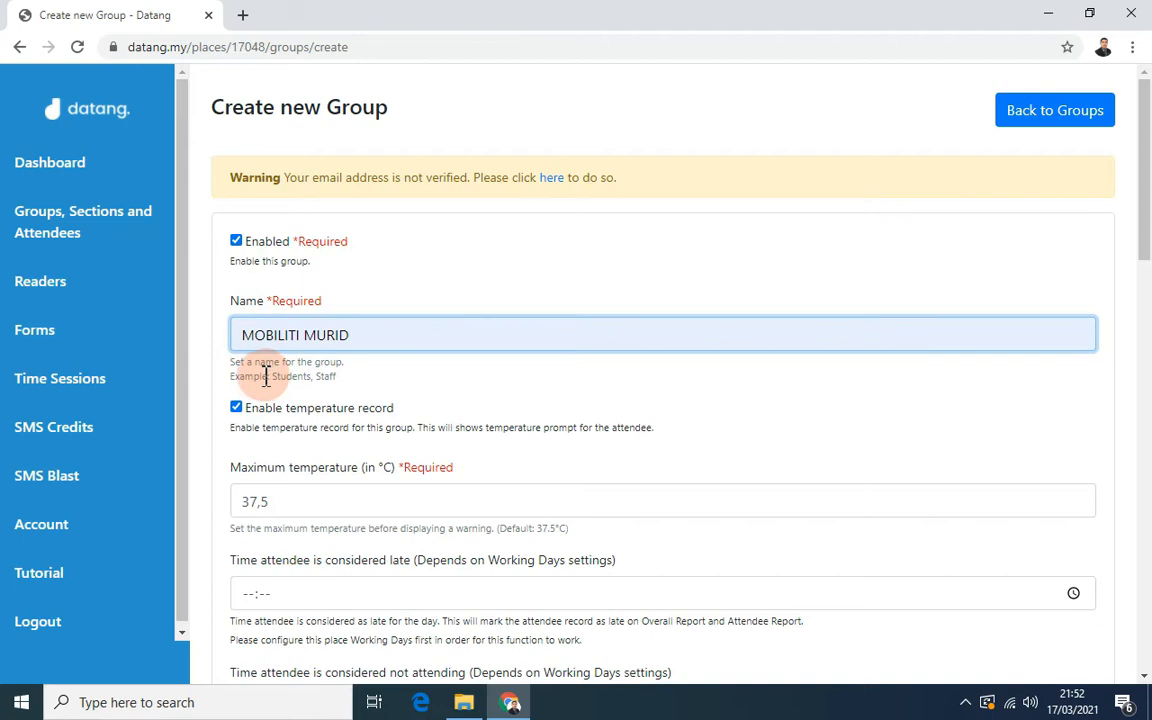
{"action": "left_click", "coordinate": [237, 410]}
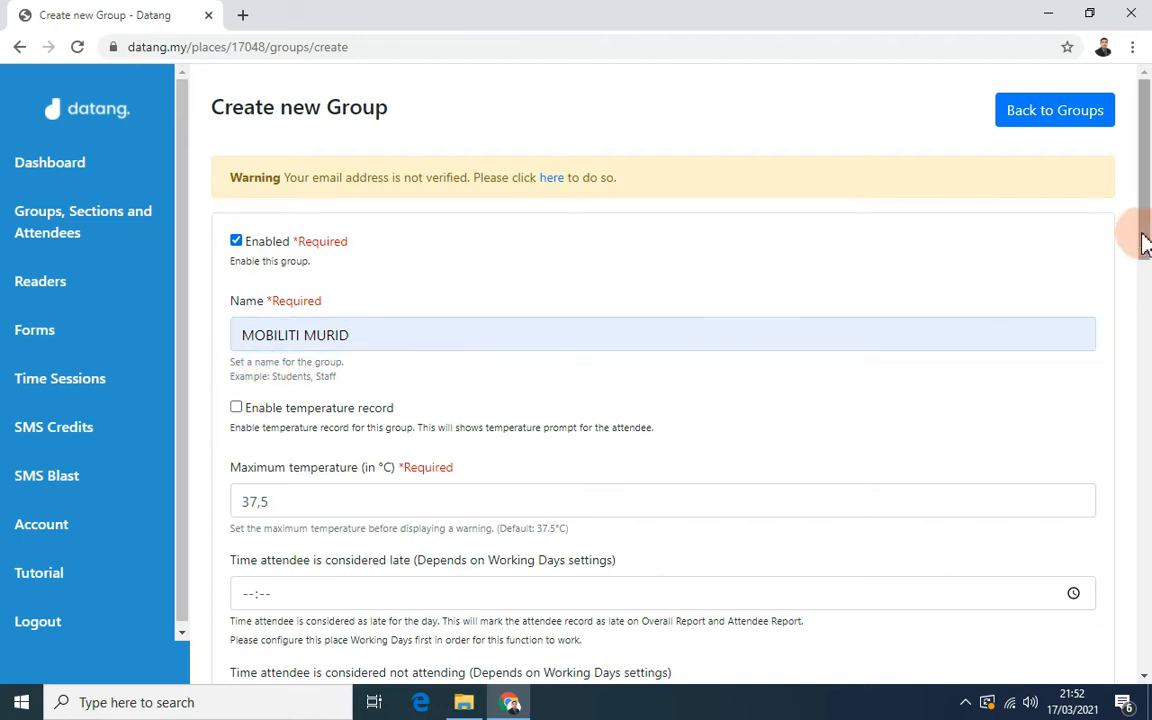
Enable message notification after an attendee is scanned for the group, and save the group.
{"action": "left_click_drag", "start_coordinate": [1139, 239], "coordinate": [1144, 333]}
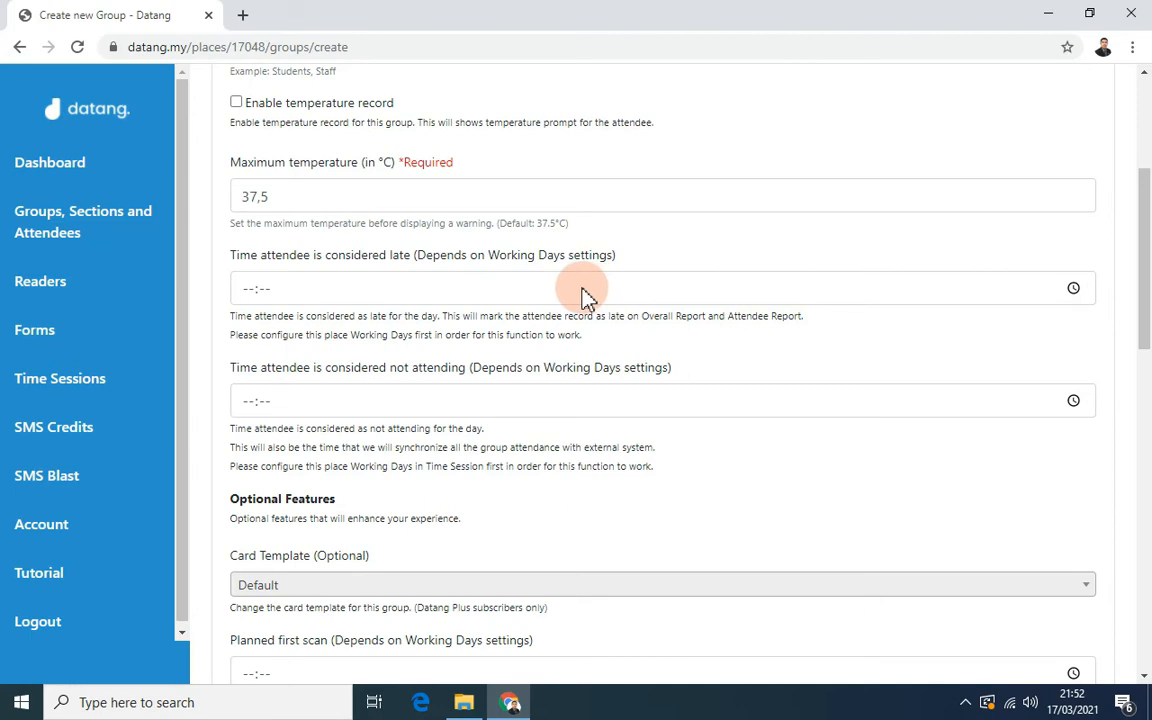
{"action": "left_click_drag", "start_coordinate": [1146, 305], "coordinate": [1146, 318]}
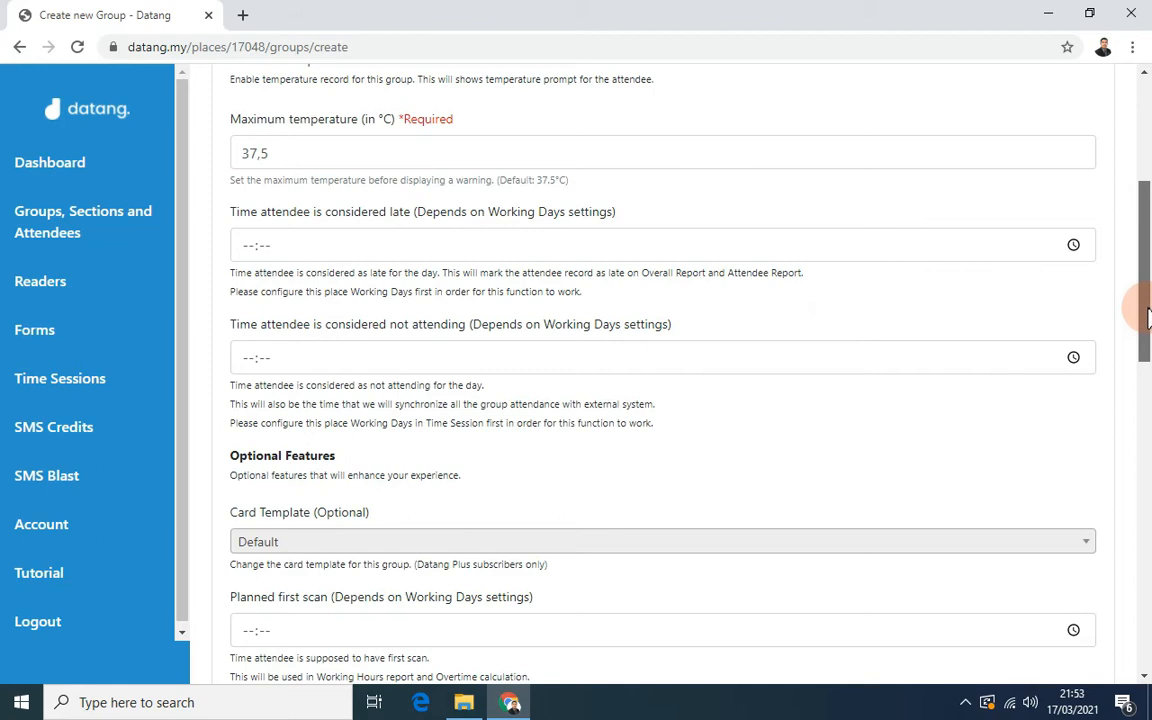
{"action": "left_click_drag", "start_coordinate": [1146, 318], "coordinate": [1146, 493]}
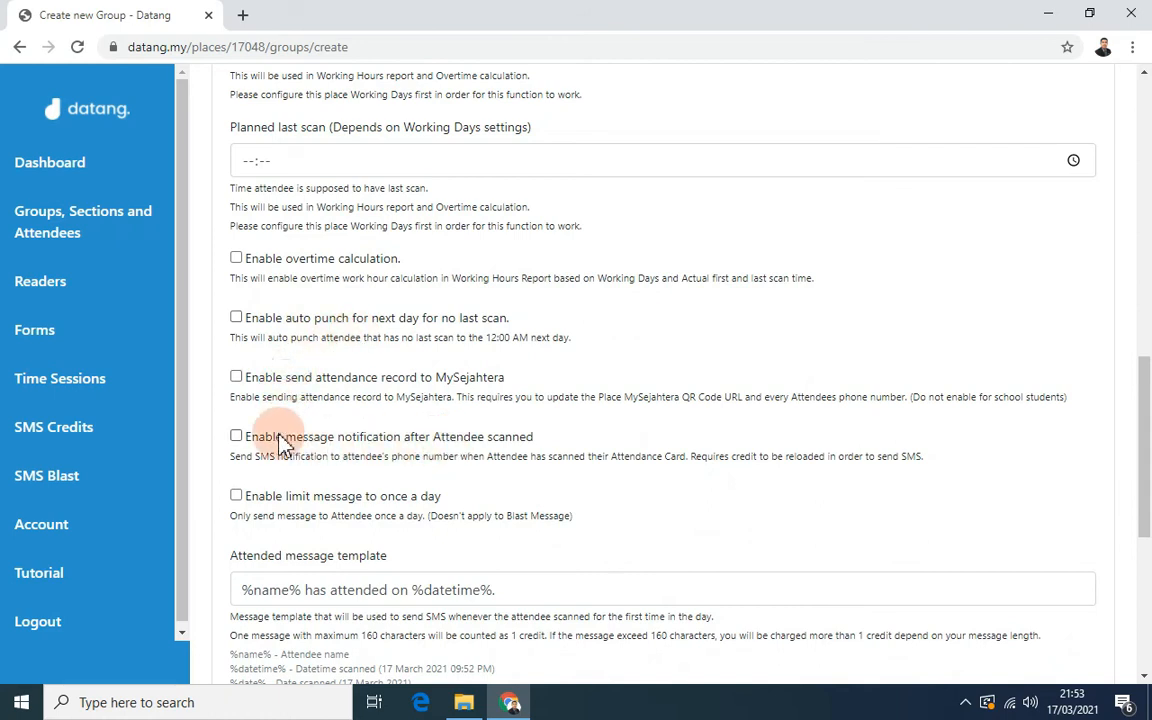
{"action": "left_click", "coordinate": [235, 438]}
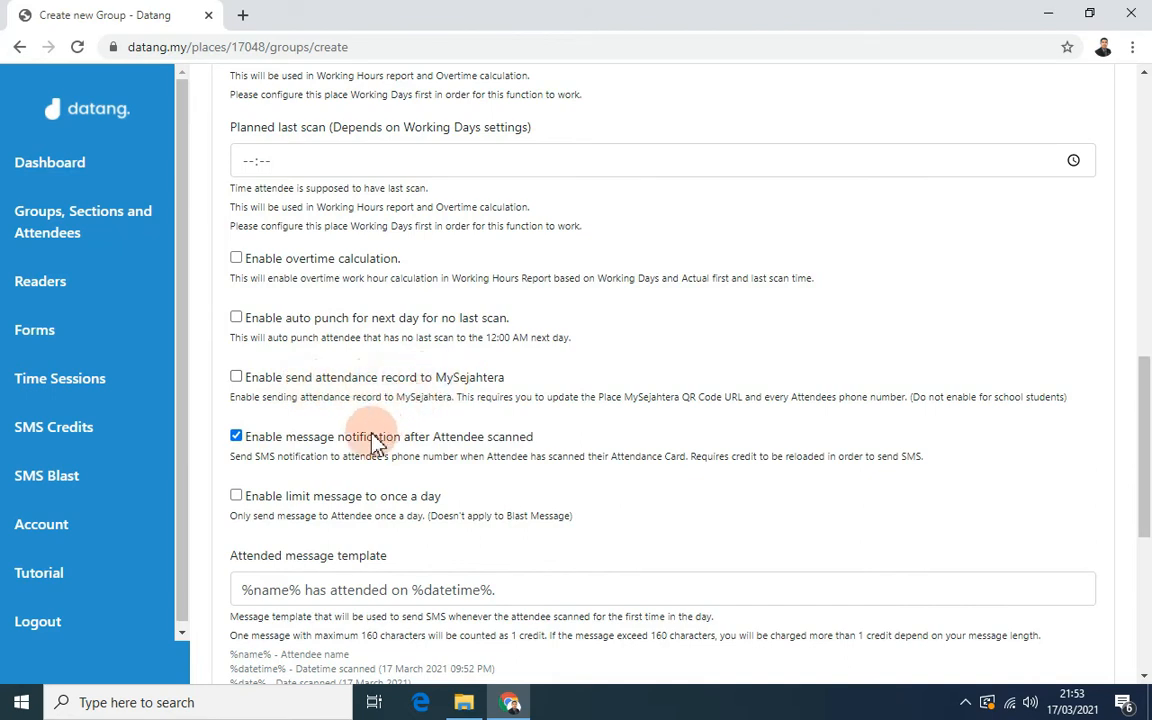
{"action": "left_click_drag", "start_coordinate": [1142, 398], "coordinate": [1145, 480]}
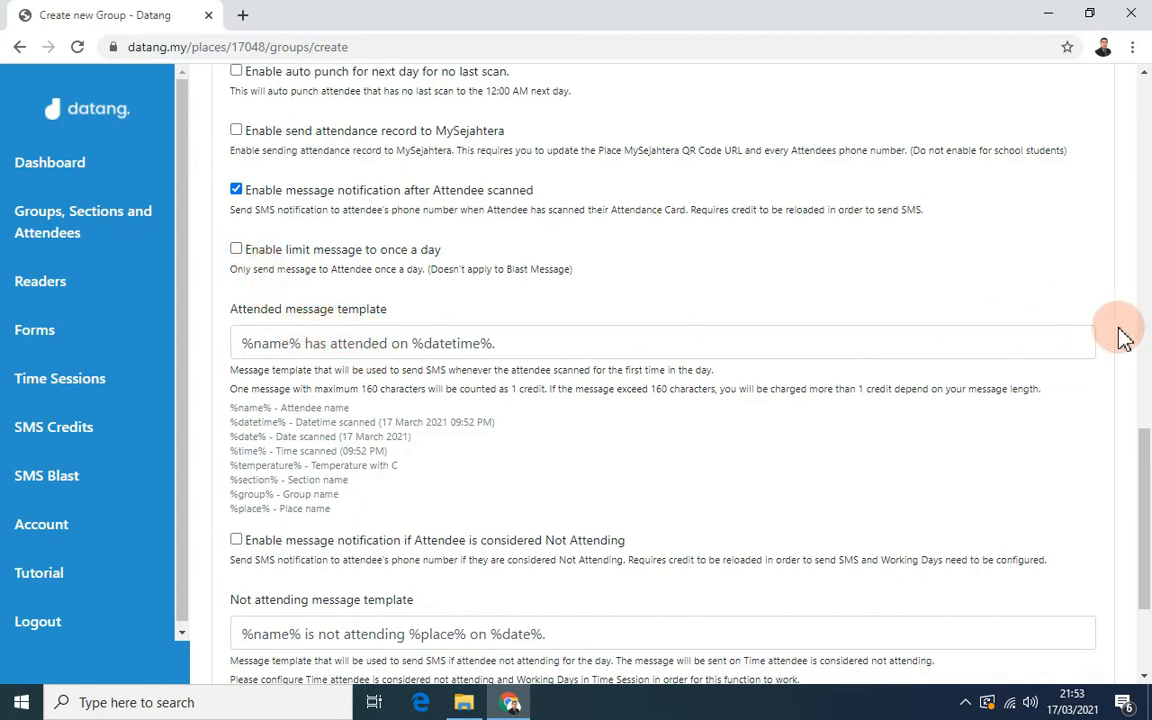
{"action": "left_click_drag", "start_coordinate": [1147, 455], "coordinate": [1148, 562]}
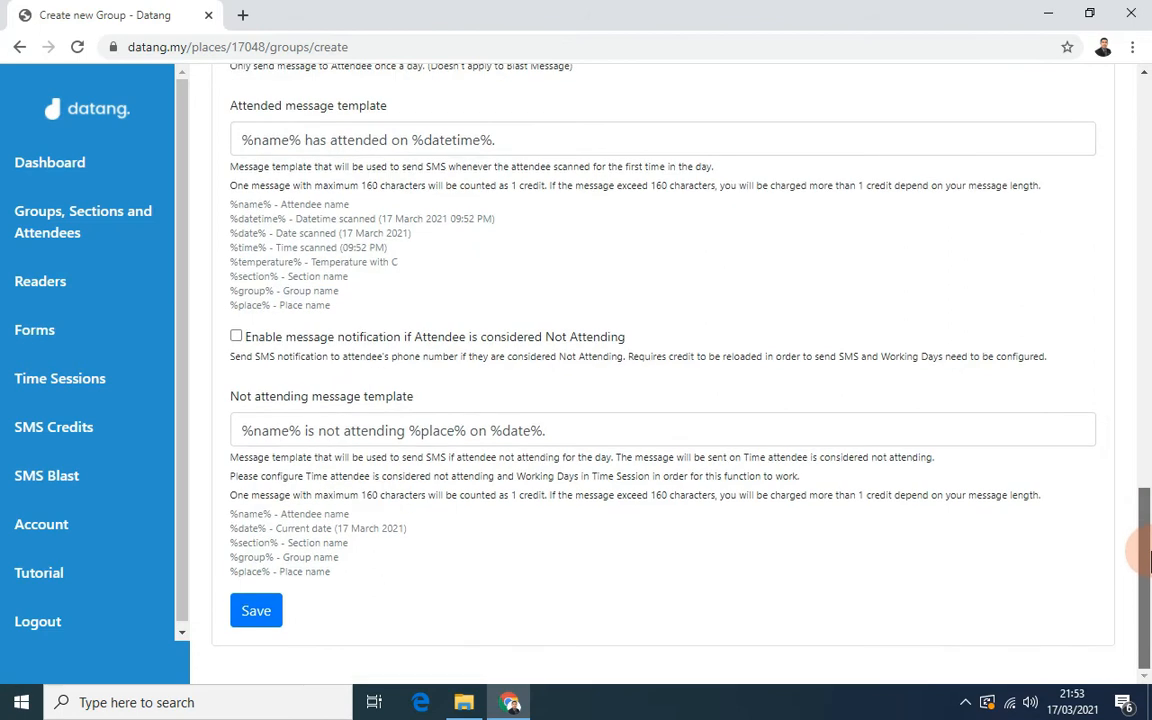
{"action": "left_click", "coordinate": [256, 613]}
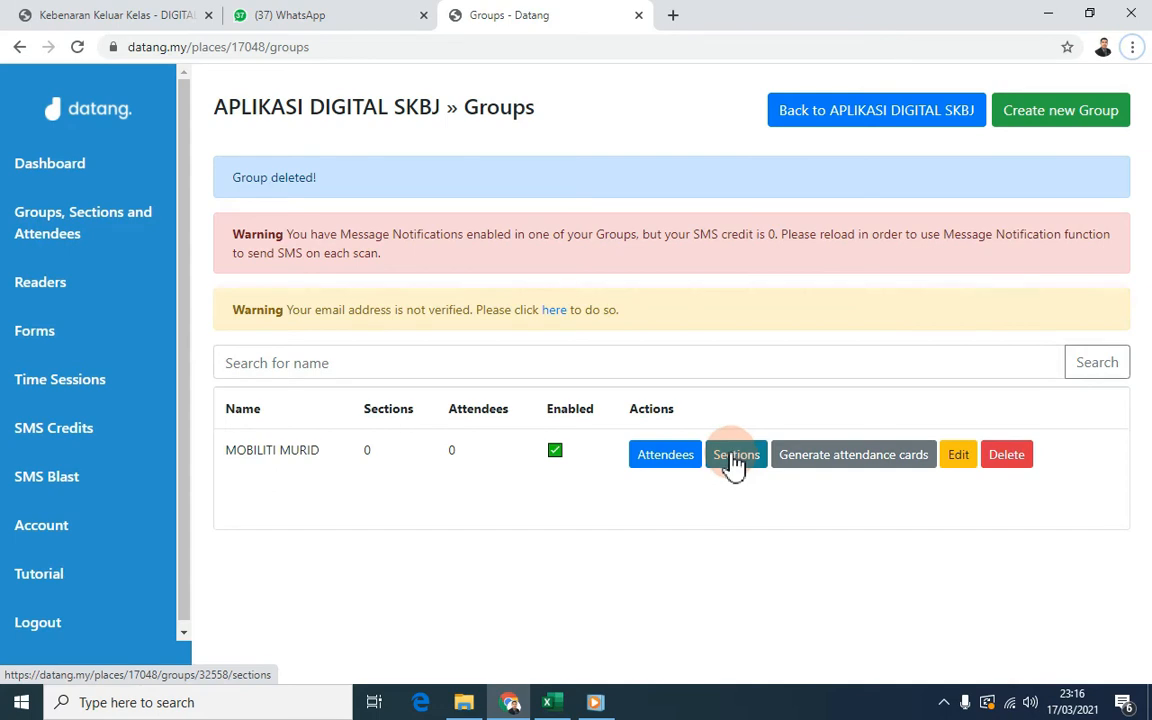
Create an enabled section named GURU in the MOBILITI MURID group.
{"action": "left_click", "coordinate": [735, 458]}
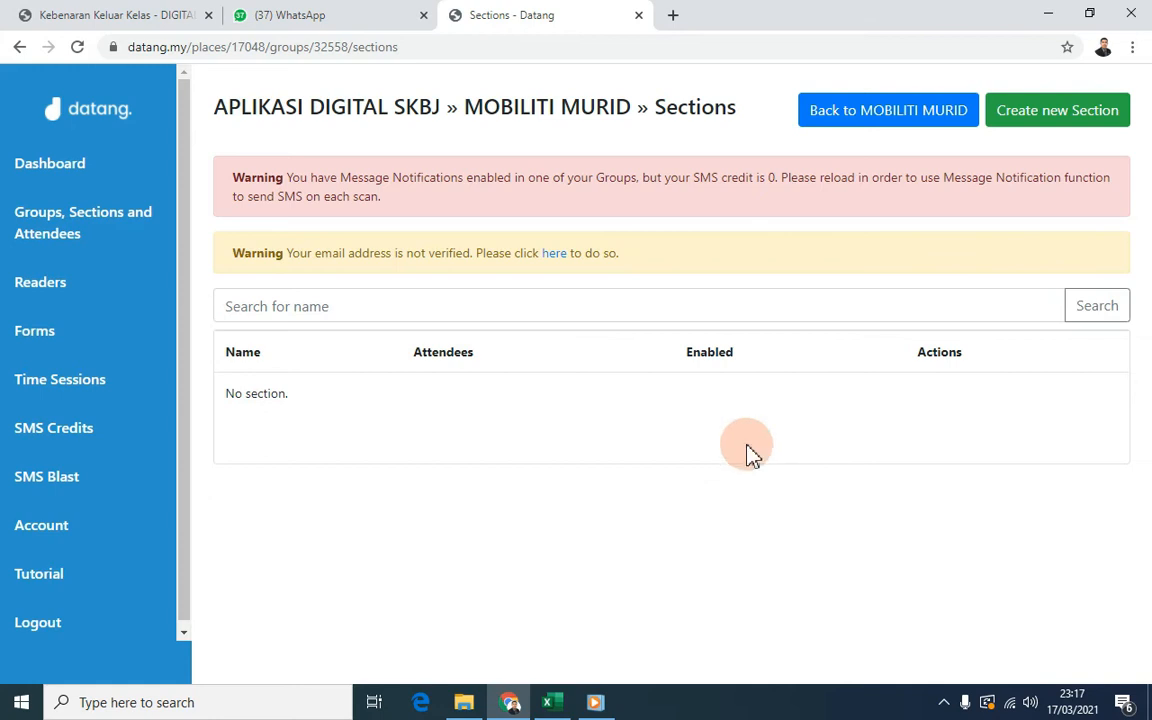
{"action": "left_click", "coordinate": [1025, 128]}
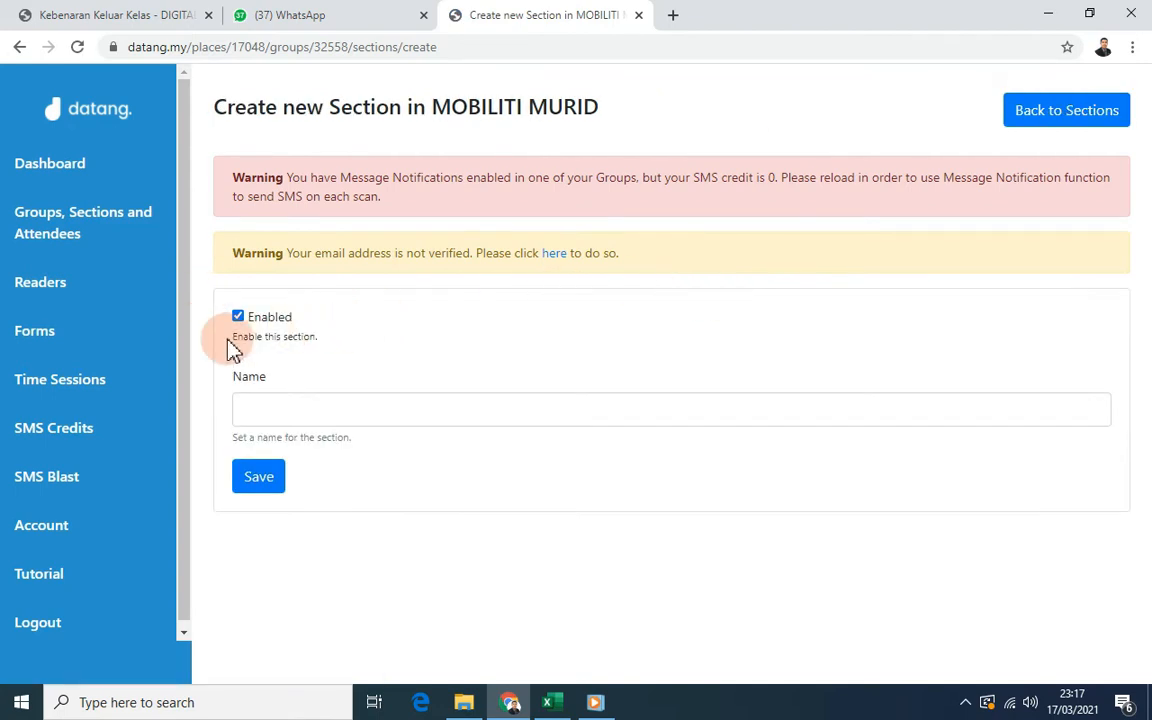
{"action": "left_click", "coordinate": [249, 411]}
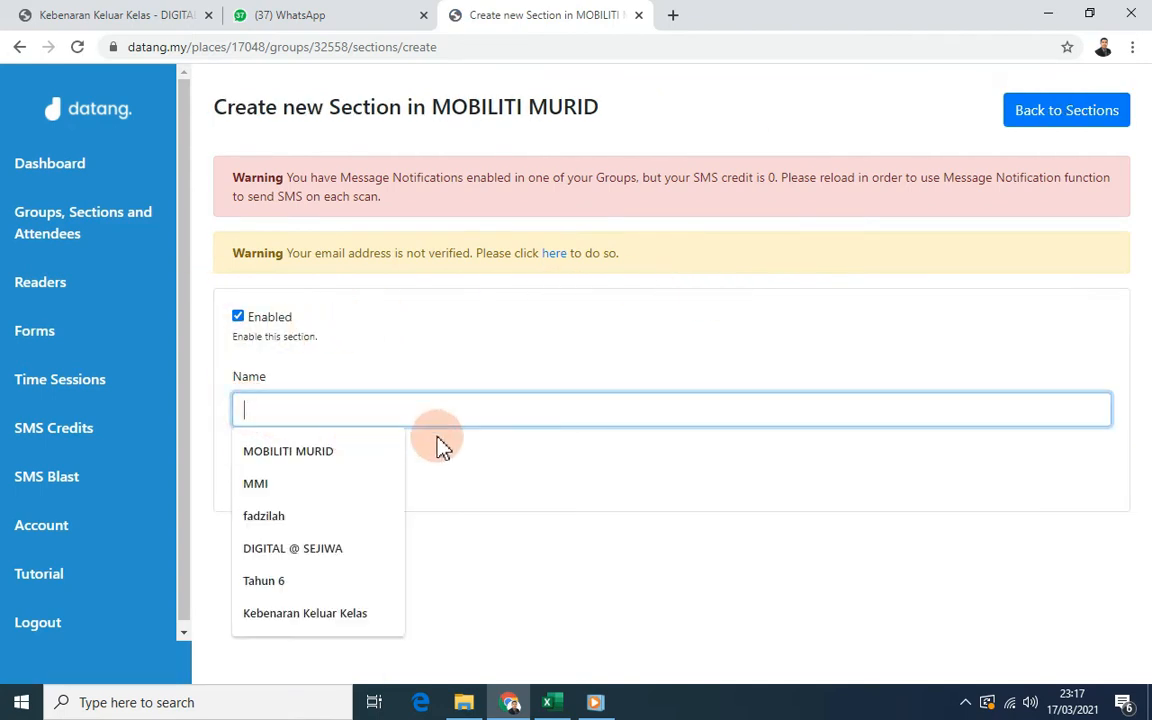
{"action": "left_click", "coordinate": [511, 366]}
{"action": "left_click", "coordinate": [330, 410]}
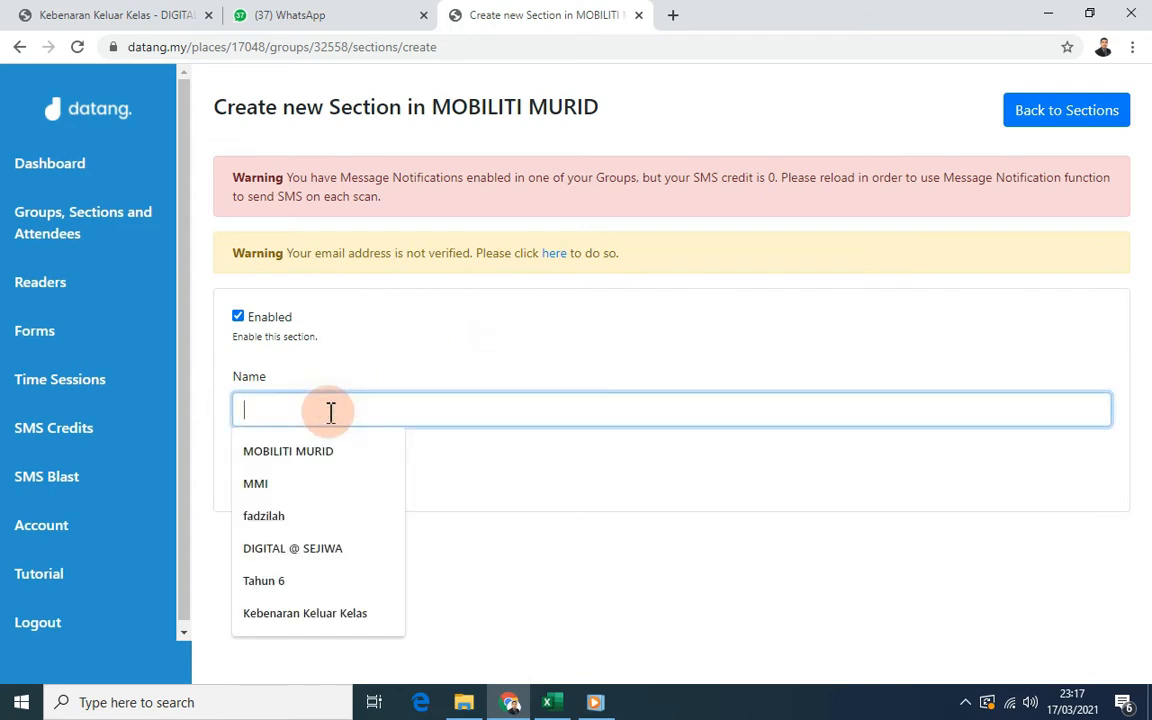
{"action": "type", "text": "G"}
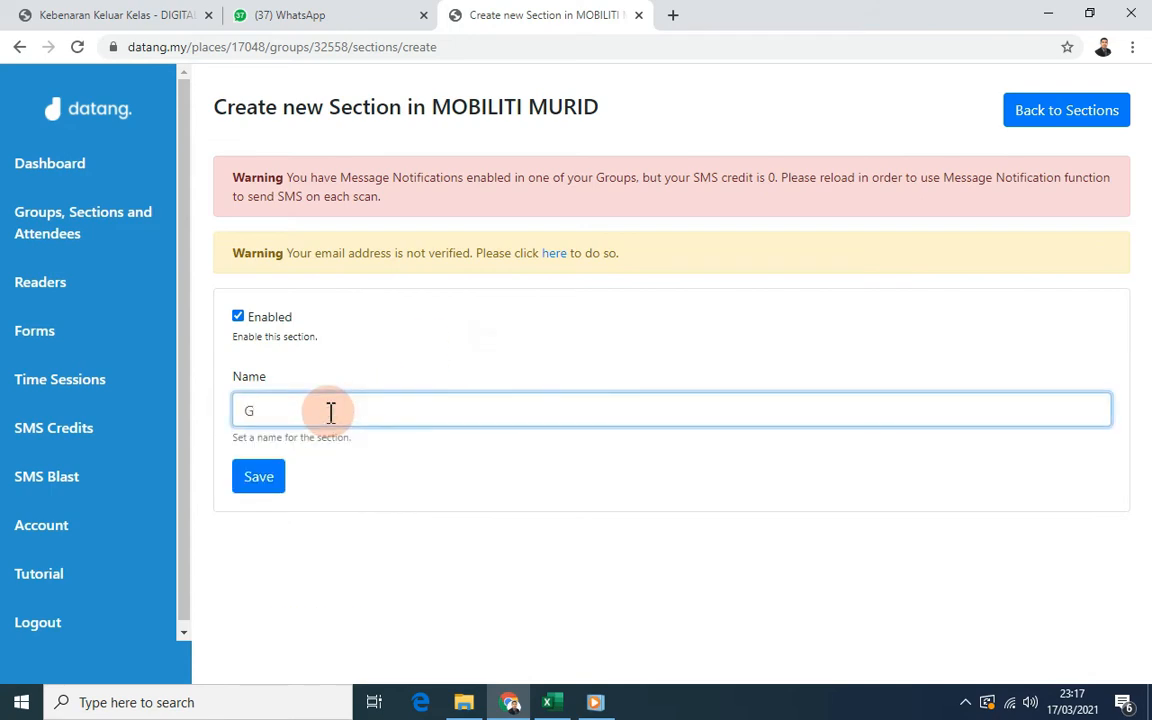
{"action": "type", "text": "URU"}
{"action": "left_click", "coordinate": [253, 485]}
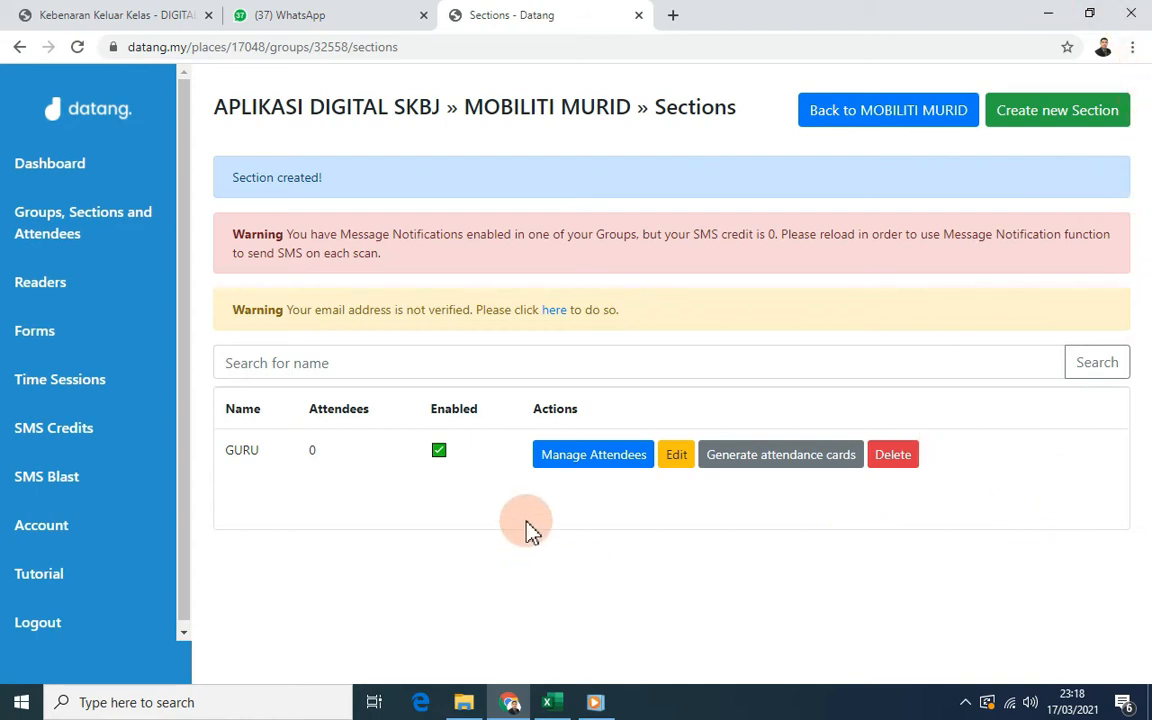
Download the Excel sample format for the GURU attendees, open it in Excel and enable editing.
{"action": "left_click", "coordinate": [594, 468]}
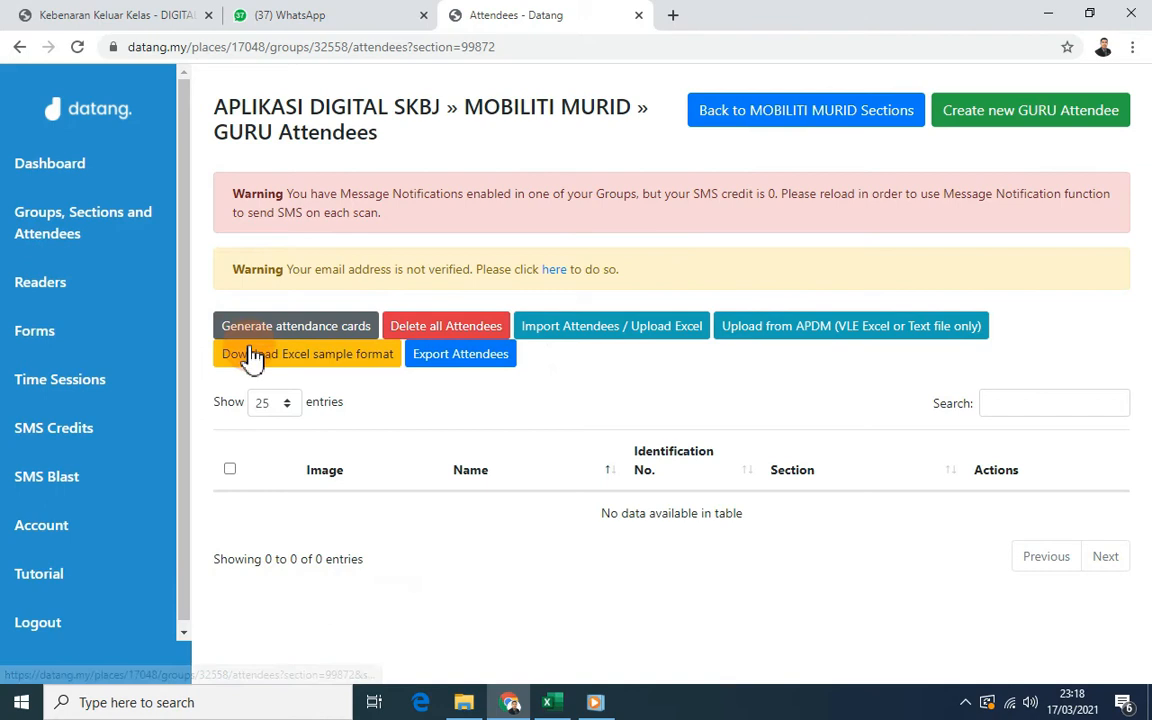
{"action": "left_click", "coordinate": [357, 368]}
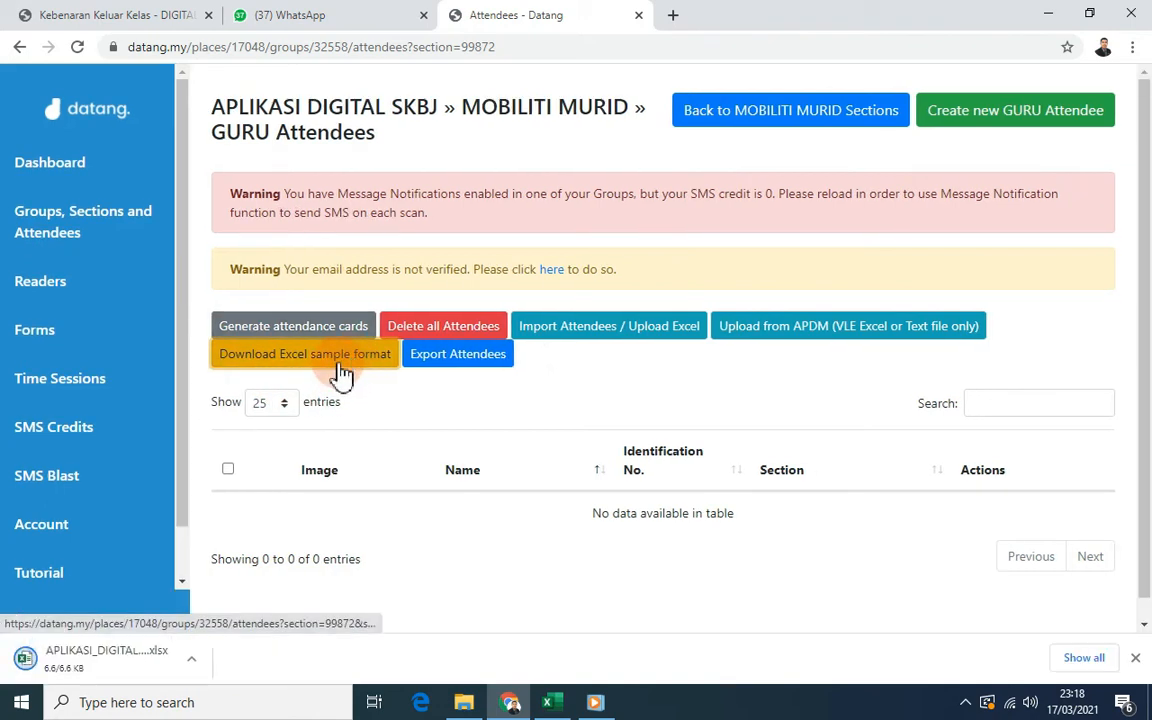
{"action": "left_click", "coordinate": [100, 676]}
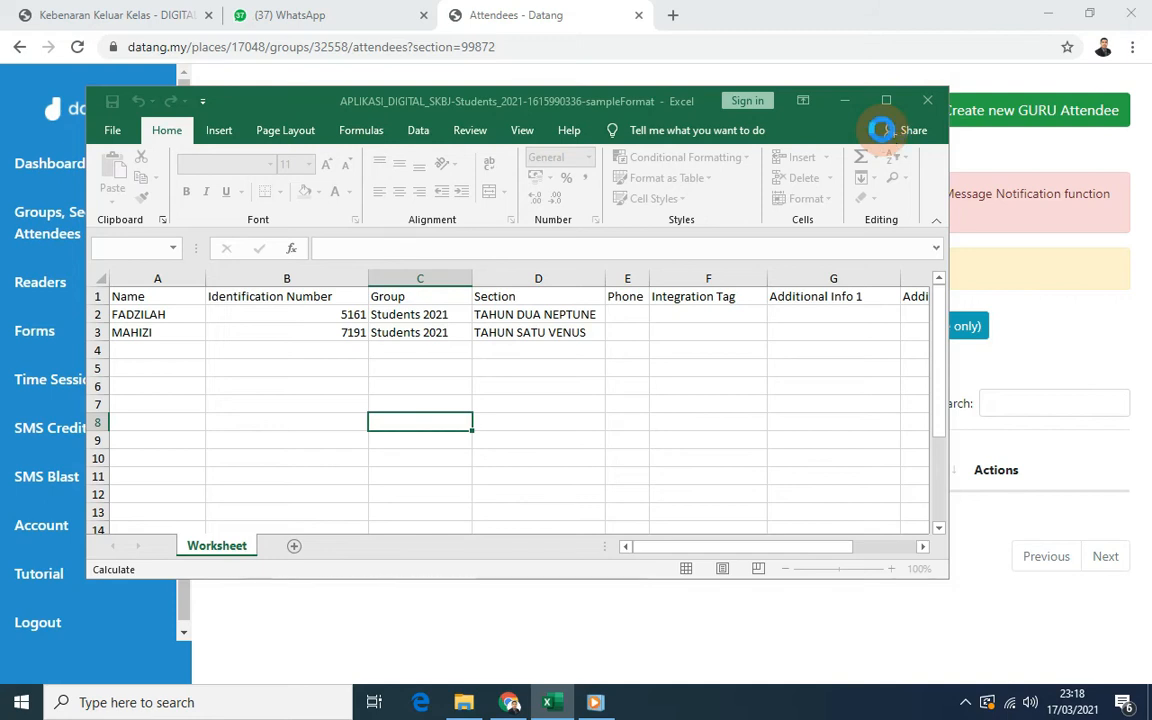
{"action": "left_click", "coordinate": [572, 358]}
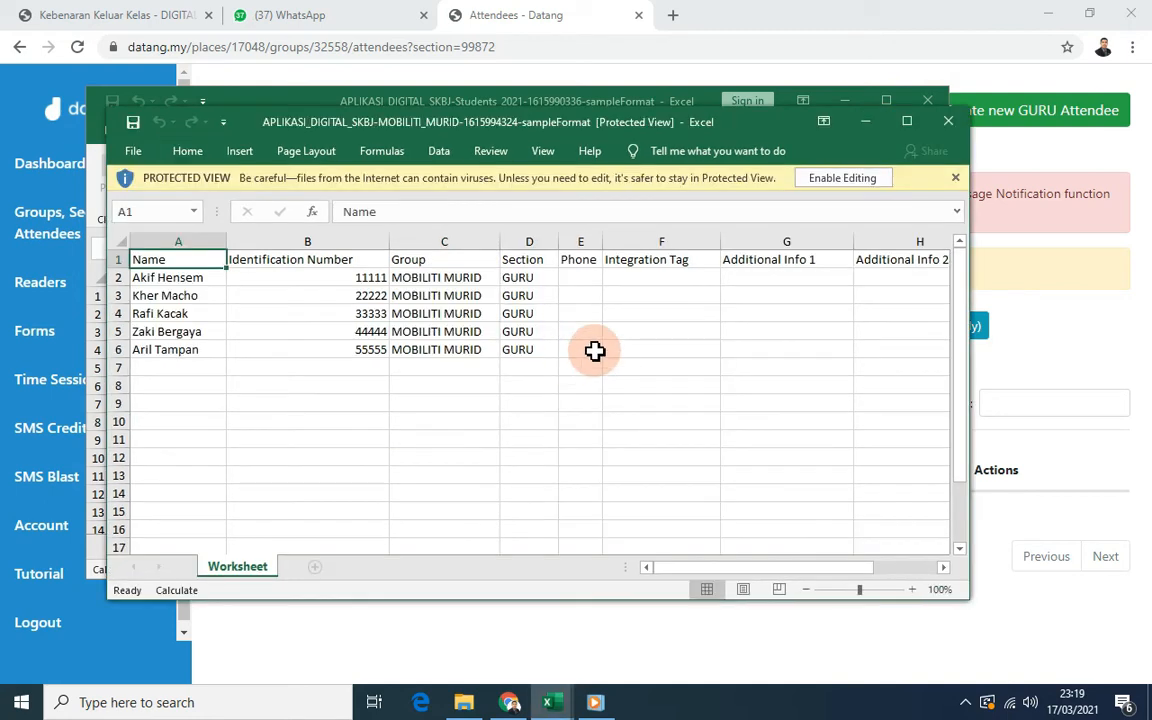
{"action": "left_click", "coordinate": [822, 182]}
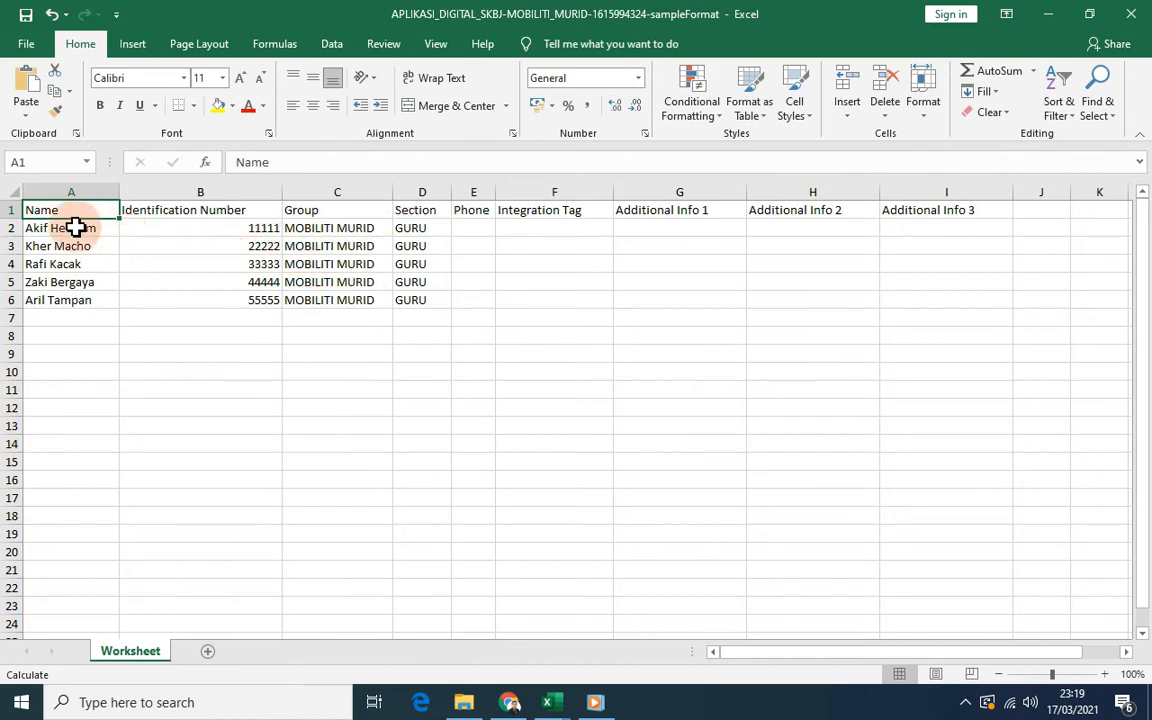
Examine the sample attendee names, the column headings in row 1 and the identification numbers in the worksheet.
{"action": "left_click_drag", "start_coordinate": [61, 228], "coordinate": [100, 293]}
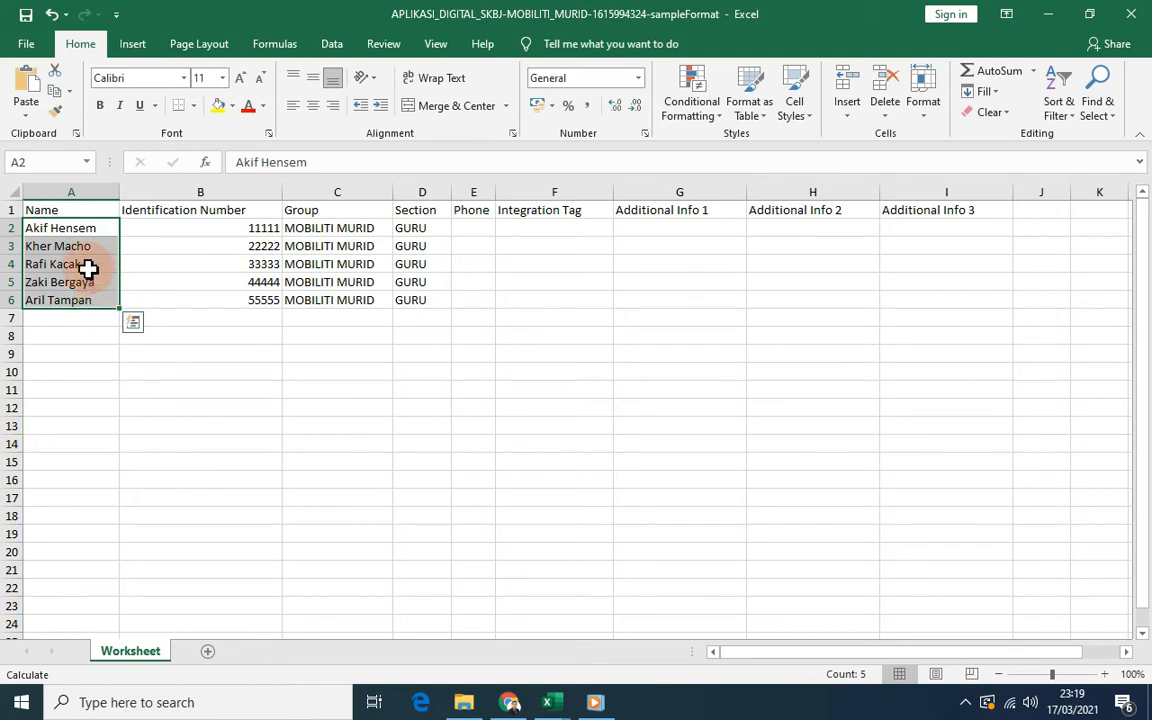
{"action": "left_click", "coordinate": [88, 211]}
{"action": "left_click_drag", "start_coordinate": [129, 213], "coordinate": [940, 212]}
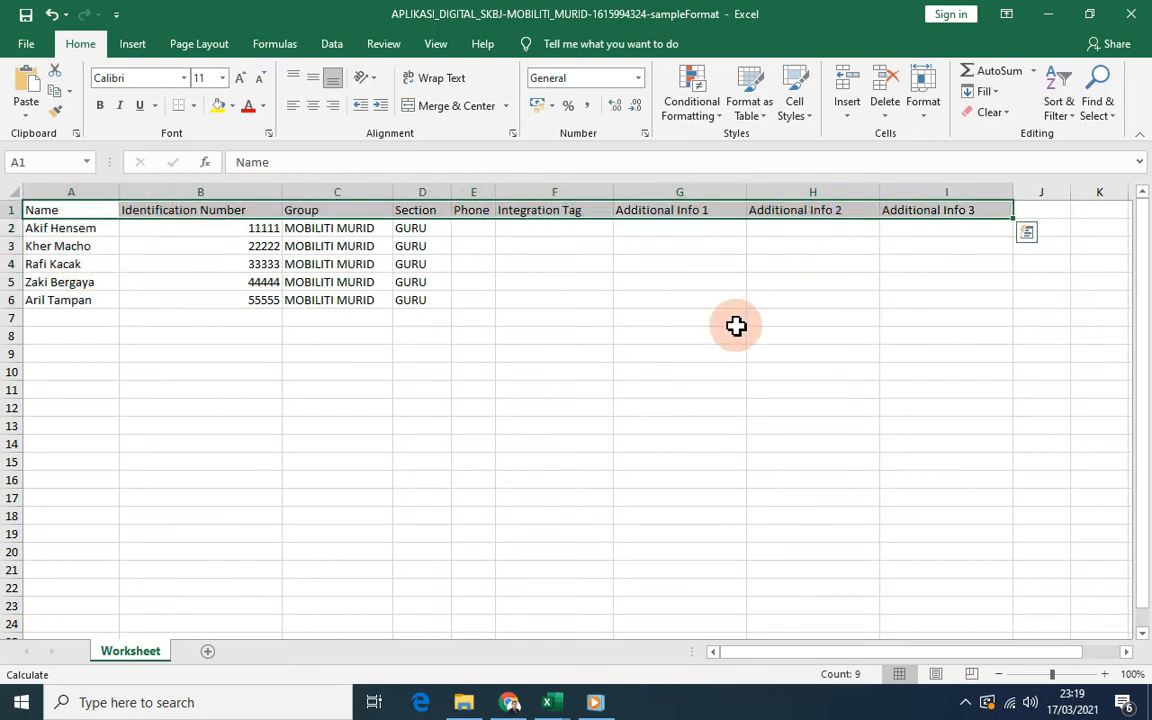
{"action": "left_click", "coordinate": [669, 350]}
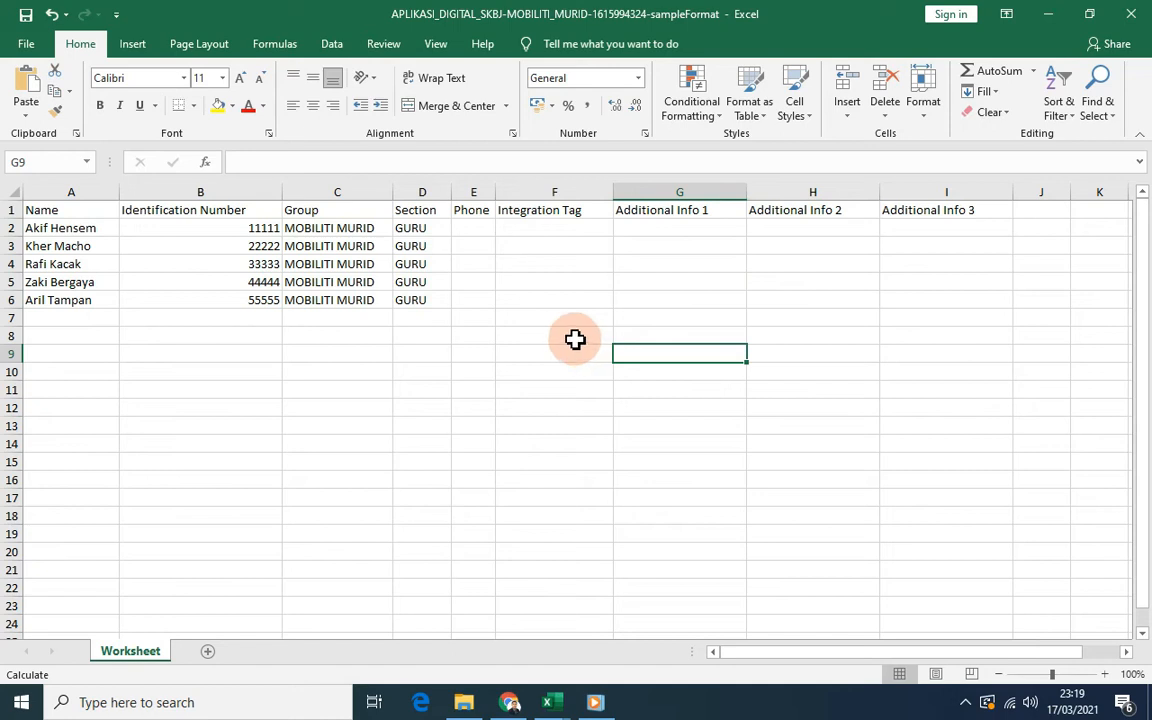
{"action": "left_click", "coordinate": [95, 228]}
{"action": "left_click_drag", "start_coordinate": [163, 240], "coordinate": [170, 298]}
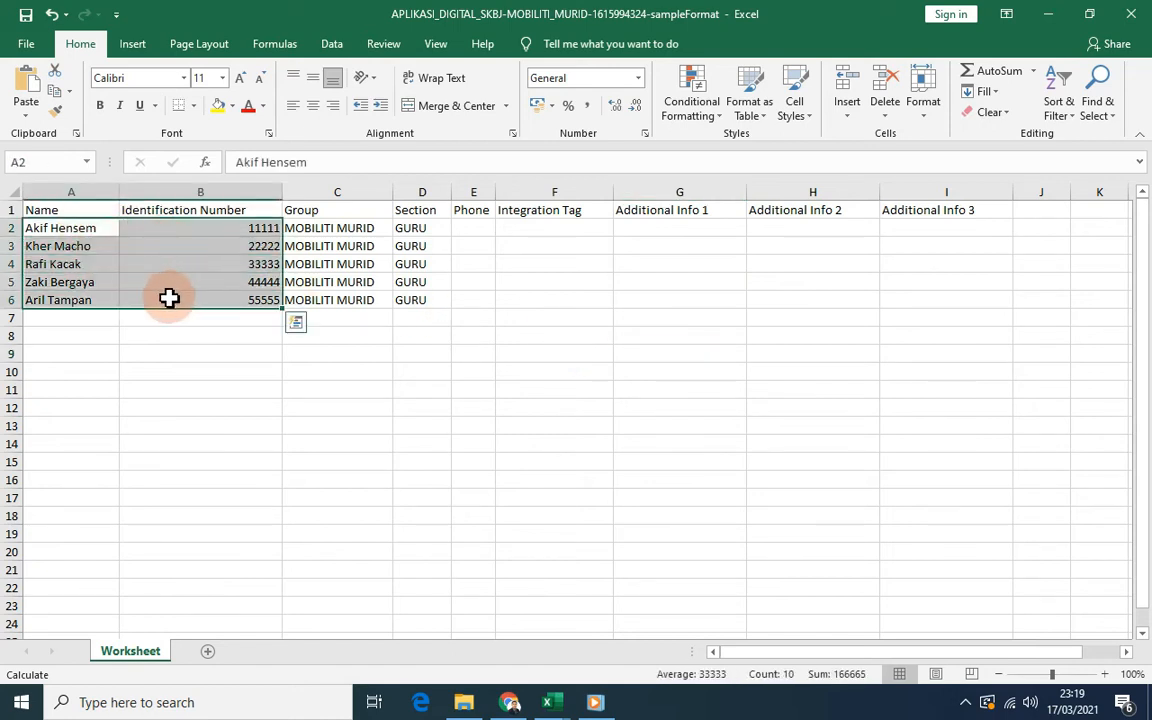
Replace the first sample name in cell A2 with the first attendee's name in capital letters.
{"action": "left_click", "coordinate": [88, 231]}
{"action": "type", "text": "f"}
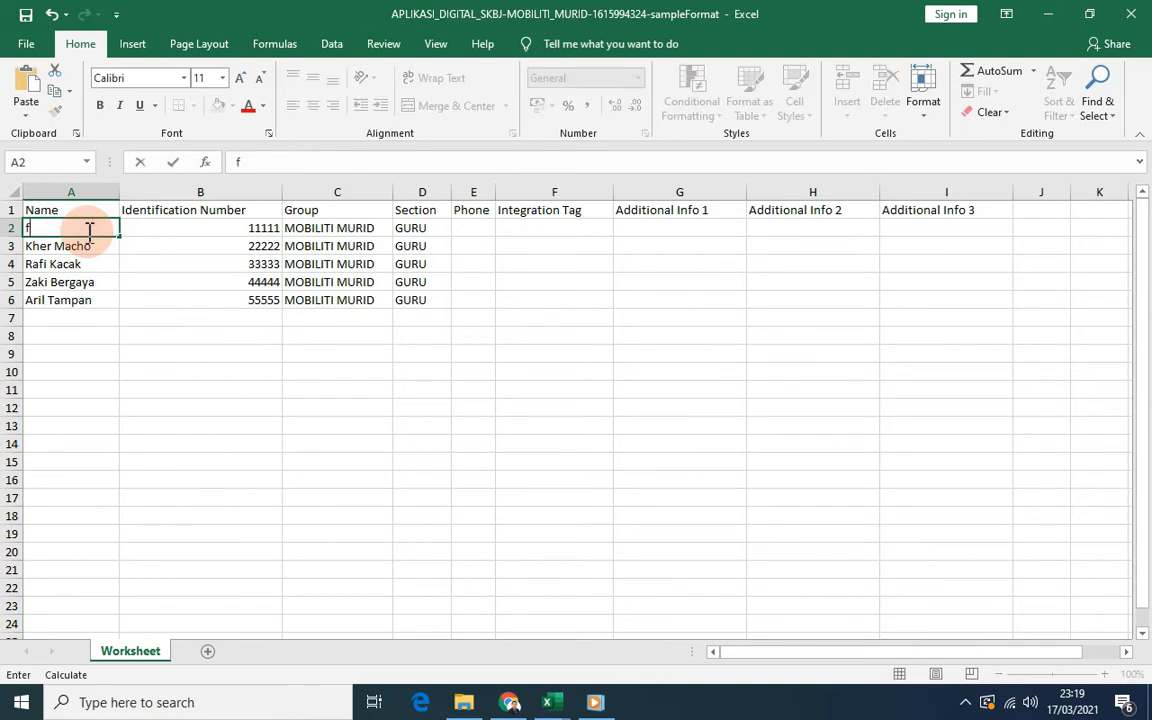
{"action": "type", "text": "adzilah"}
{"action": "key", "text": "BackSpace"}
{"action": "key", "text": "BackSpace"}
{"action": "key", "text": "BackSpace"}
{"action": "key", "text": "BackSpace"}
{"action": "key", "text": "BackSpace"}
{"action": "key", "text": "BackSpace"}
{"action": "key", "text": "BackSpace"}
{"action": "key", "text": "BackSpace"}
{"action": "type", "text": "FADZILAH"}
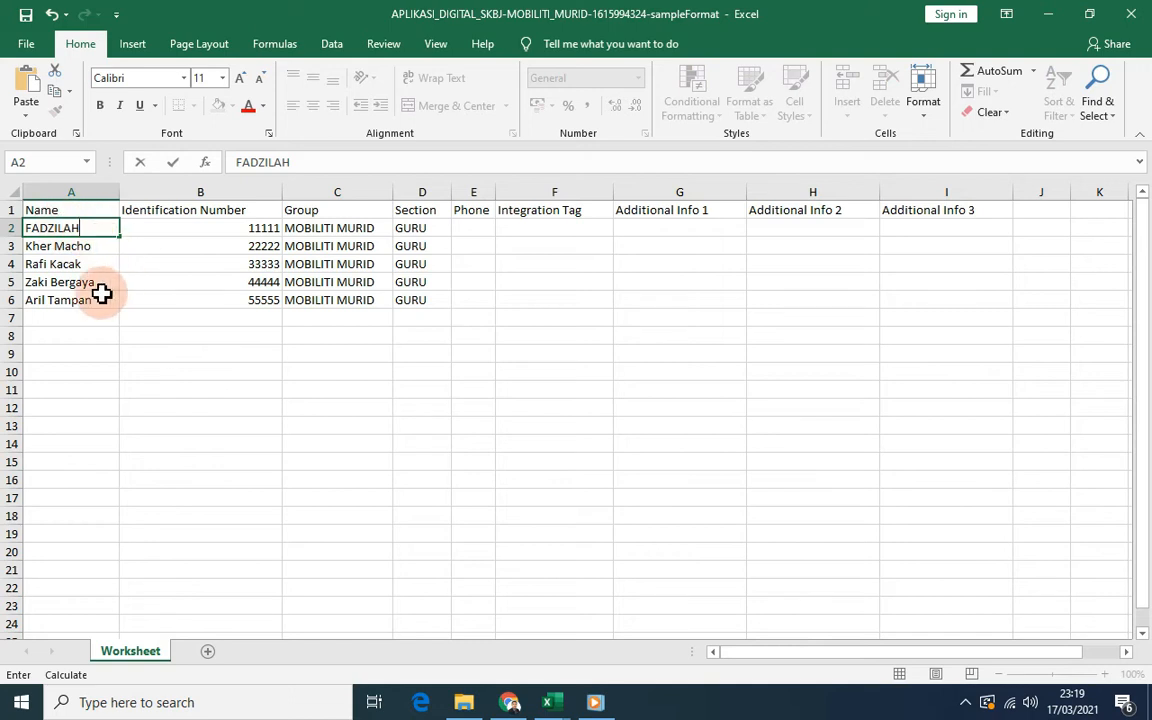
Clear the remaining sample names and identification numbers from row 3 down, and enter the first attendee's identification number in B2.
{"action": "left_click_drag", "start_coordinate": [57, 242], "coordinate": [210, 311]}
{"action": "key", "text": "Delete"}
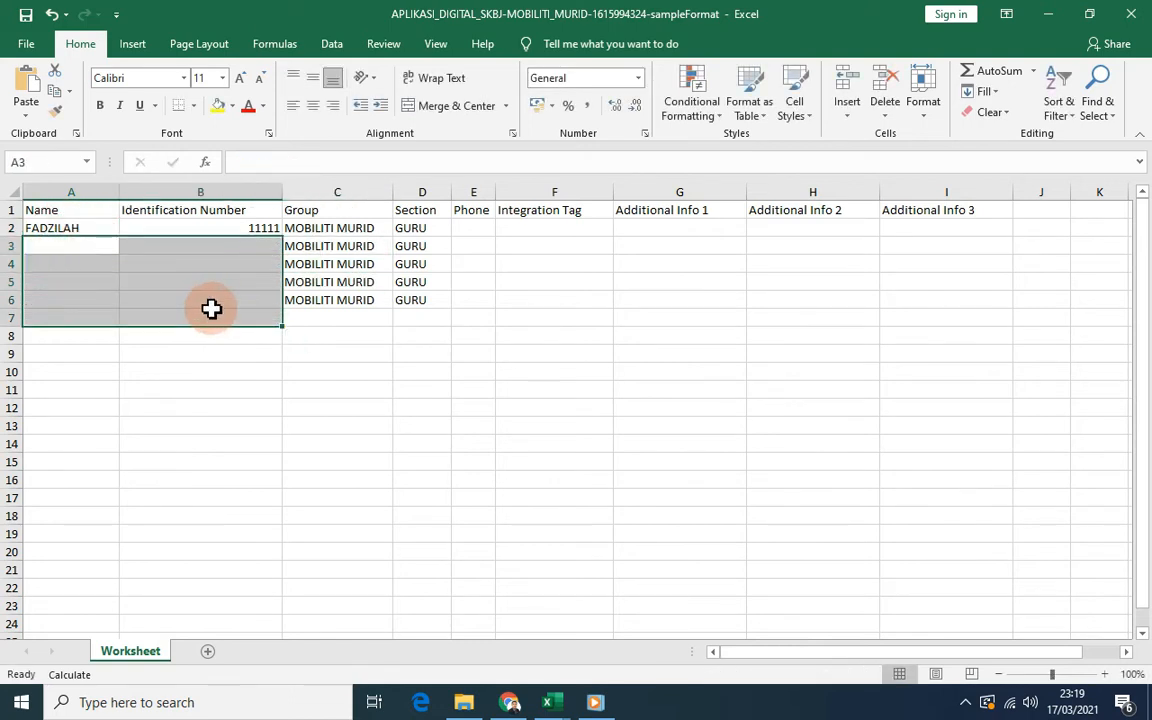
{"action": "left_click", "coordinate": [250, 231]}
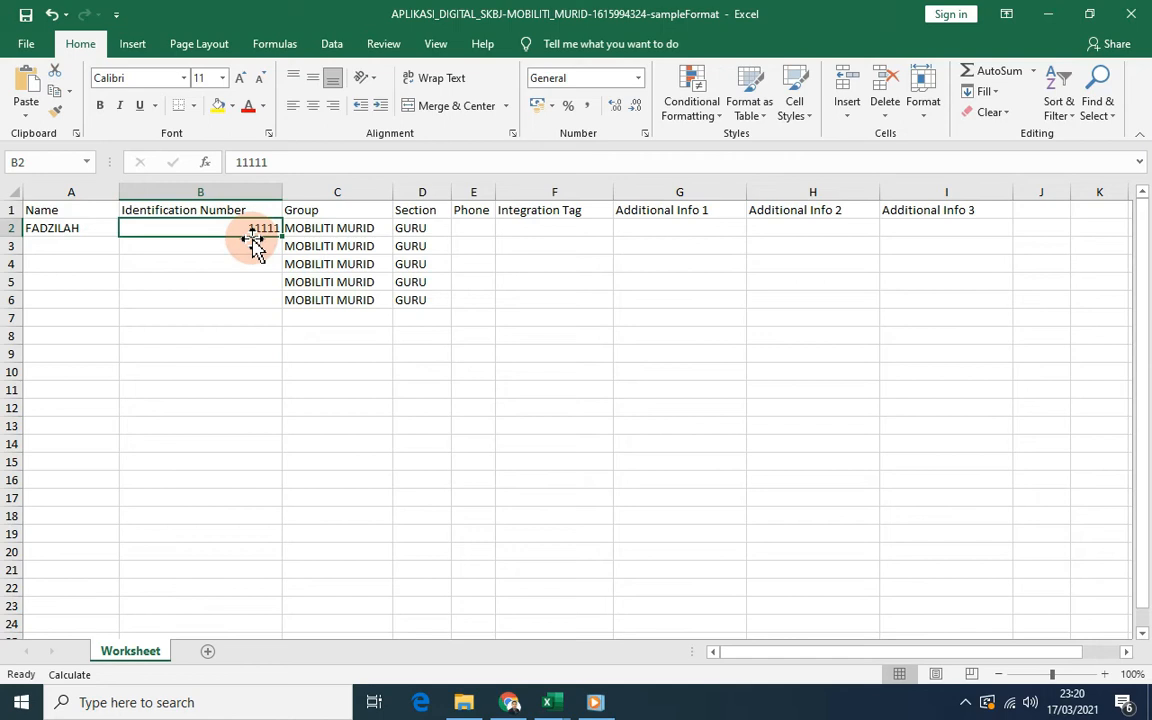
{"action": "type", "text": "5161"}
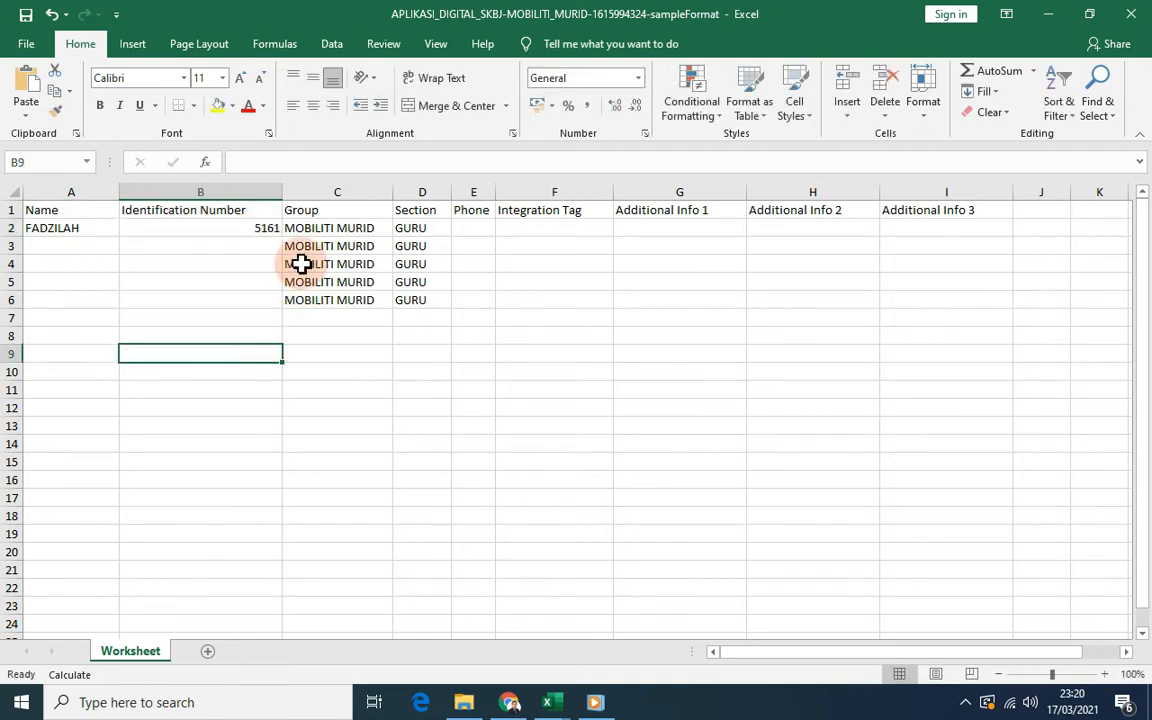
Enter the second attendee's name in A3 and identification number in B3.
{"action": "left_click", "coordinate": [99, 247]}
{"action": "type", "text": "MAHIZI"}
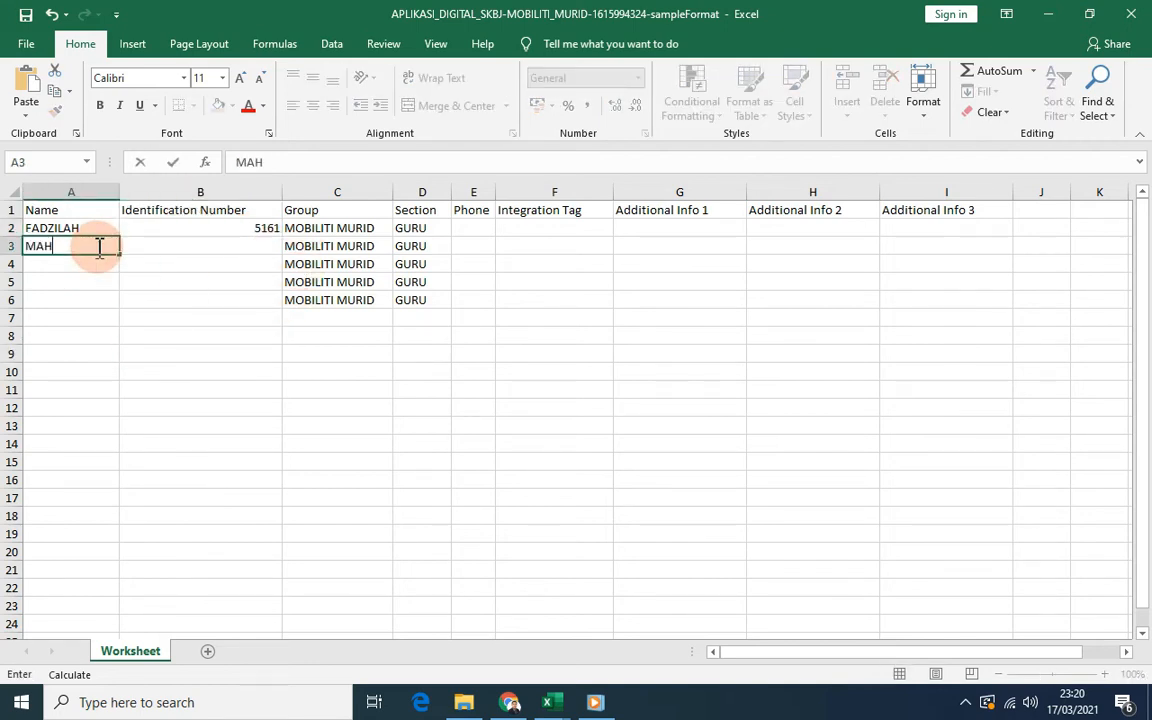
{"action": "left_click", "coordinate": [240, 249]}
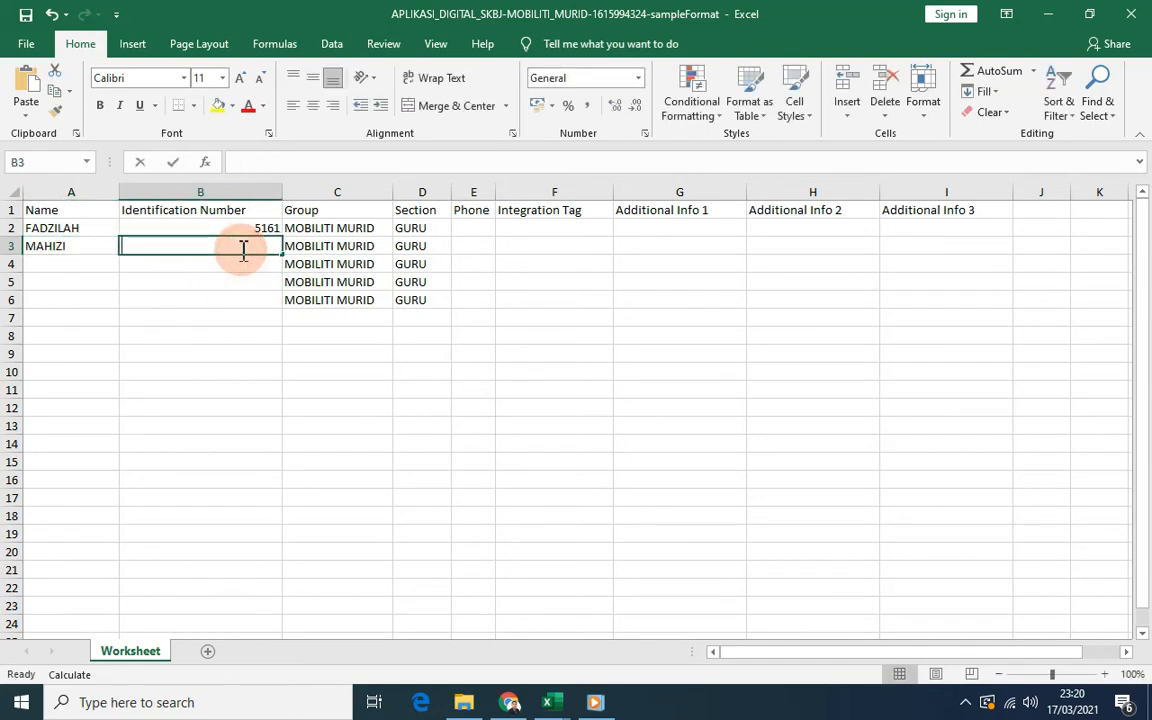
{"action": "type", "text": "8191"}
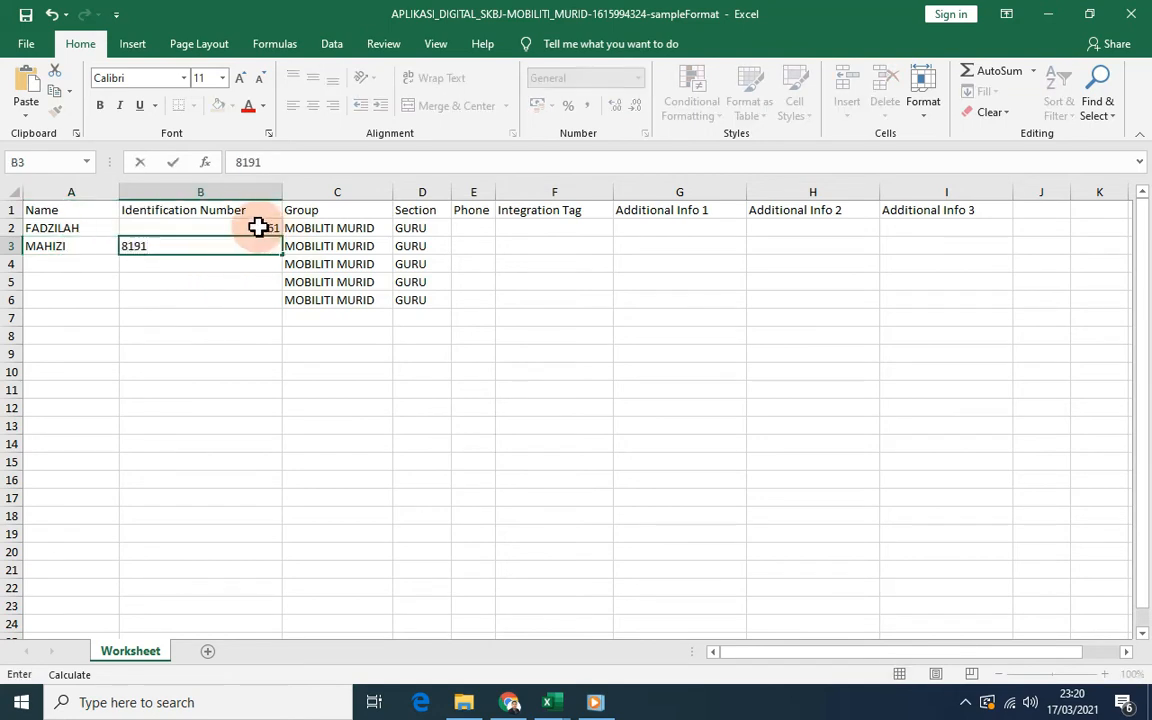
{"action": "left_click", "coordinate": [200, 348]}
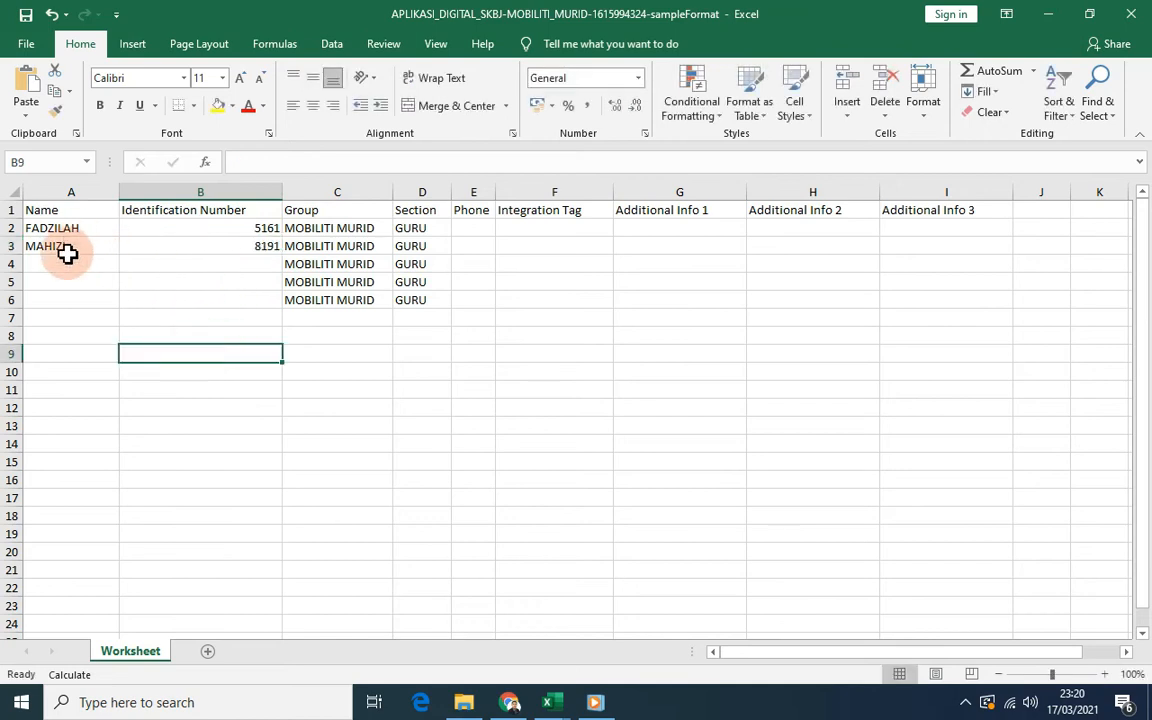
{"action": "left_click_drag", "start_coordinate": [60, 246], "coordinate": [87, 447]}
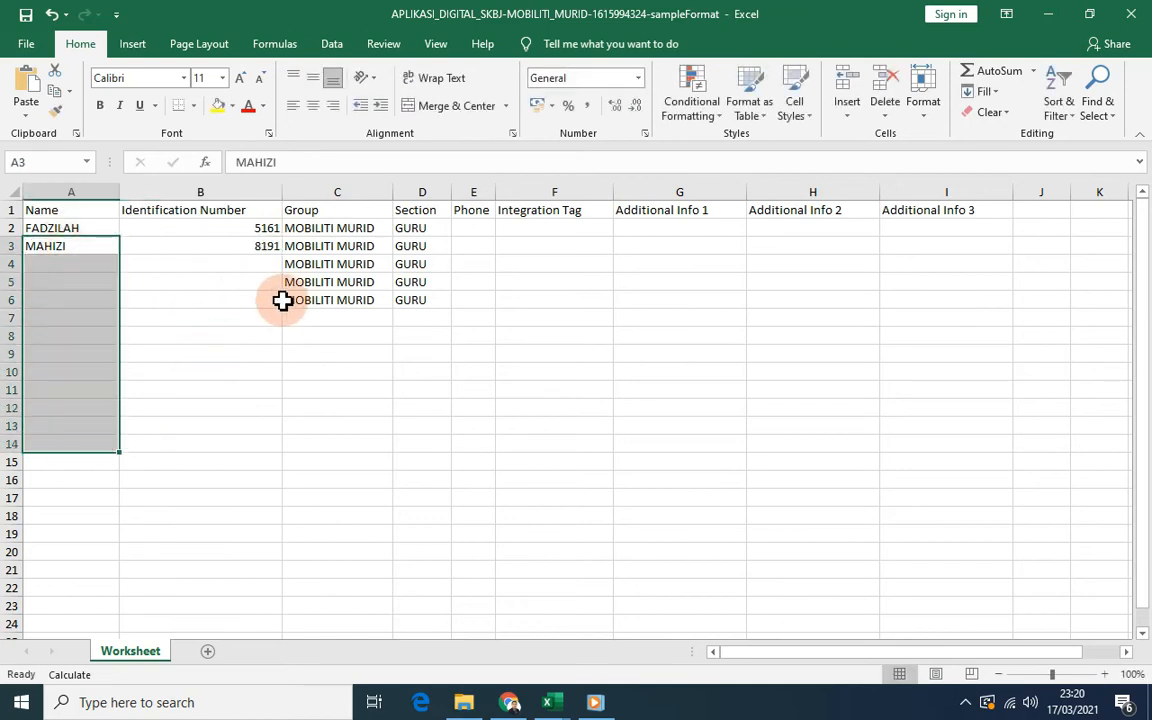
{"action": "left_click_drag", "start_coordinate": [303, 265], "coordinate": [389, 299]}
{"action": "left_click_drag", "start_coordinate": [50, 228], "coordinate": [75, 517]}
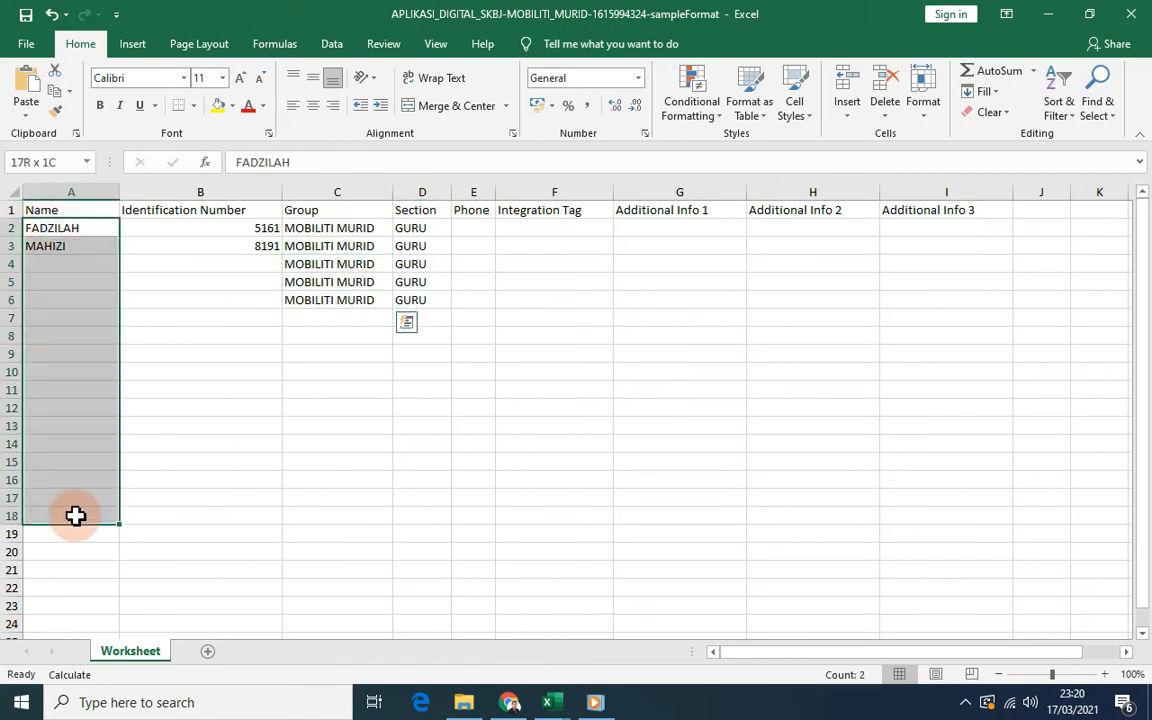
{"action": "left_click_drag", "start_coordinate": [295, 228], "coordinate": [391, 432]}
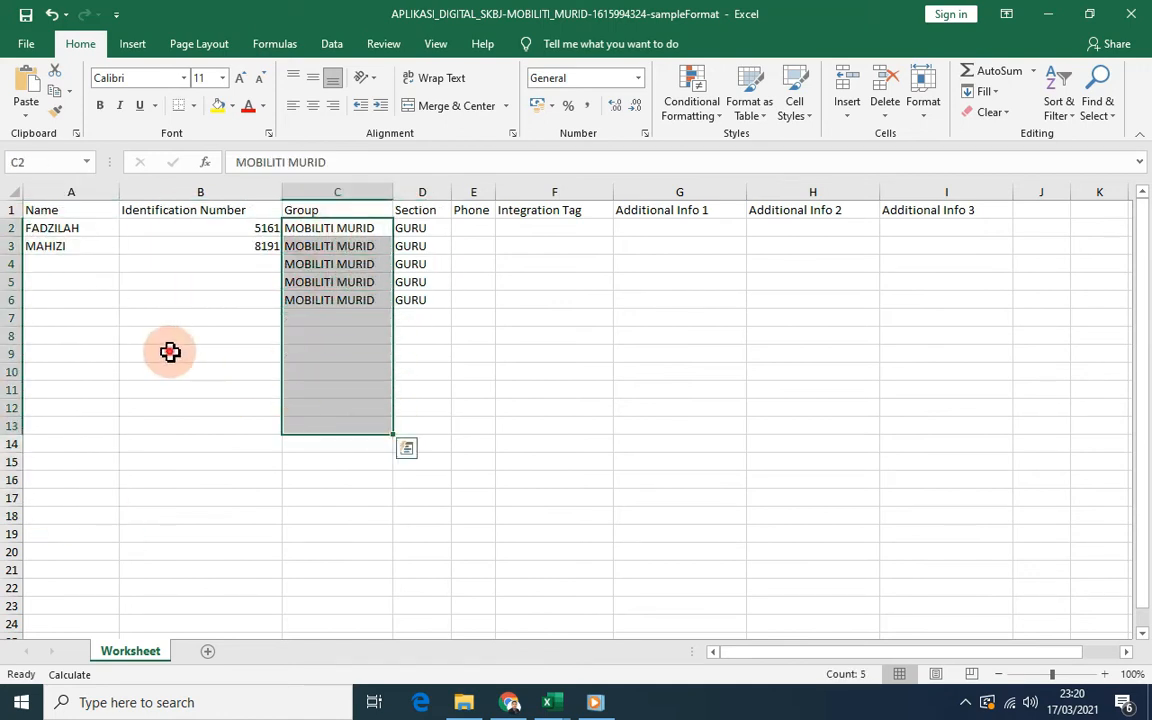
{"action": "left_click", "coordinate": [170, 352]}
Clear the unused Group and Section entries in rows 4 to 6 and save the workbook.
{"action": "left_click_drag", "start_coordinate": [291, 264], "coordinate": [414, 312]}
{"action": "key", "text": "Delete"}
{"action": "left_click", "coordinate": [307, 394]}
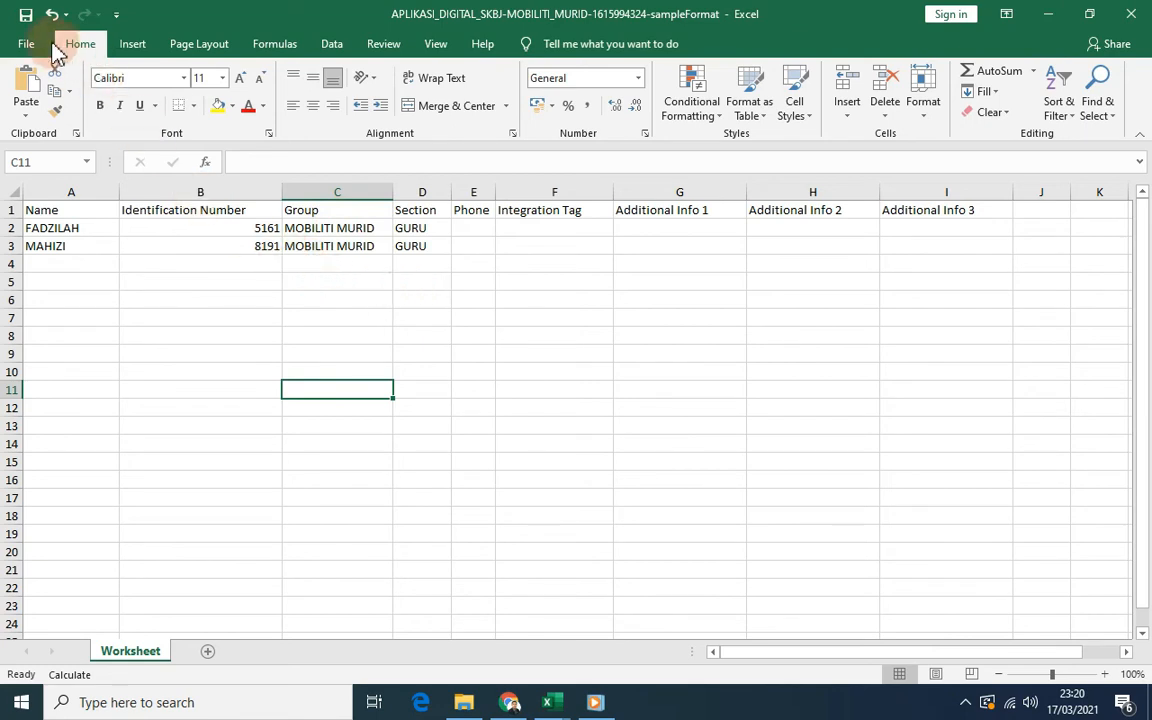
{"action": "left_click", "coordinate": [26, 18]}
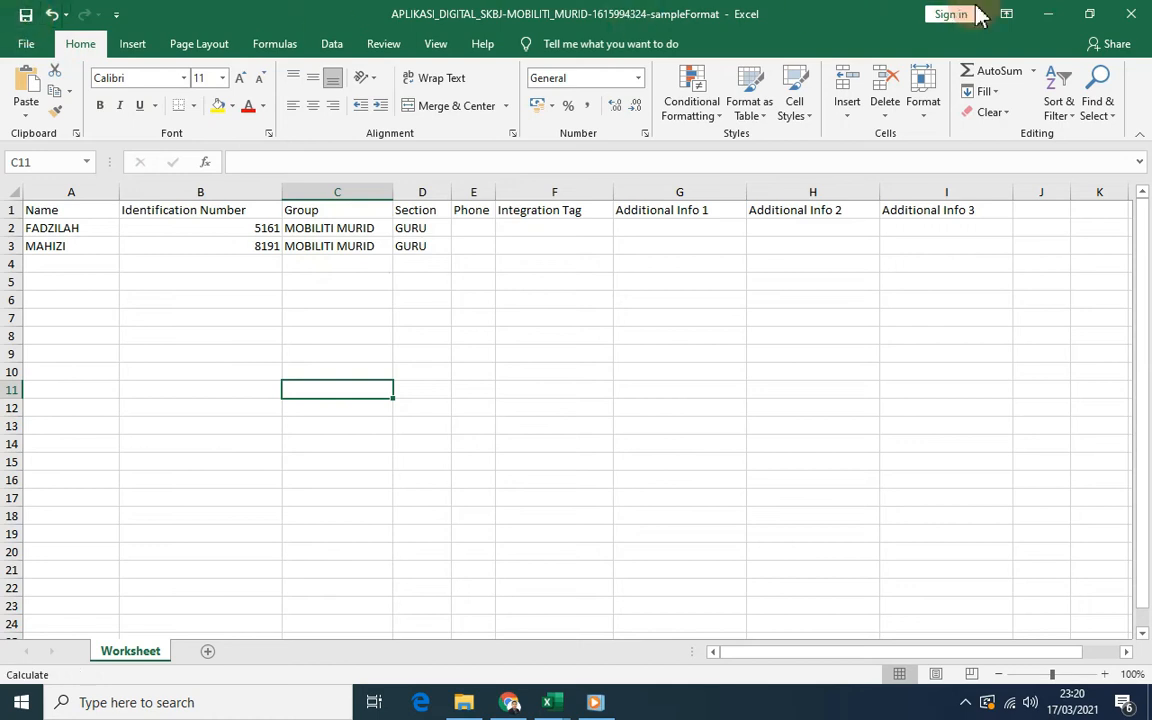
Close the old Students_2021 workbook, switch to Datang in the browser and import the edited APLIKASI_DIGITAL_SKBJ-MOBILITI_MURID workbook as the GURU attendee list.
{"action": "left_click", "coordinate": [1045, 18]}
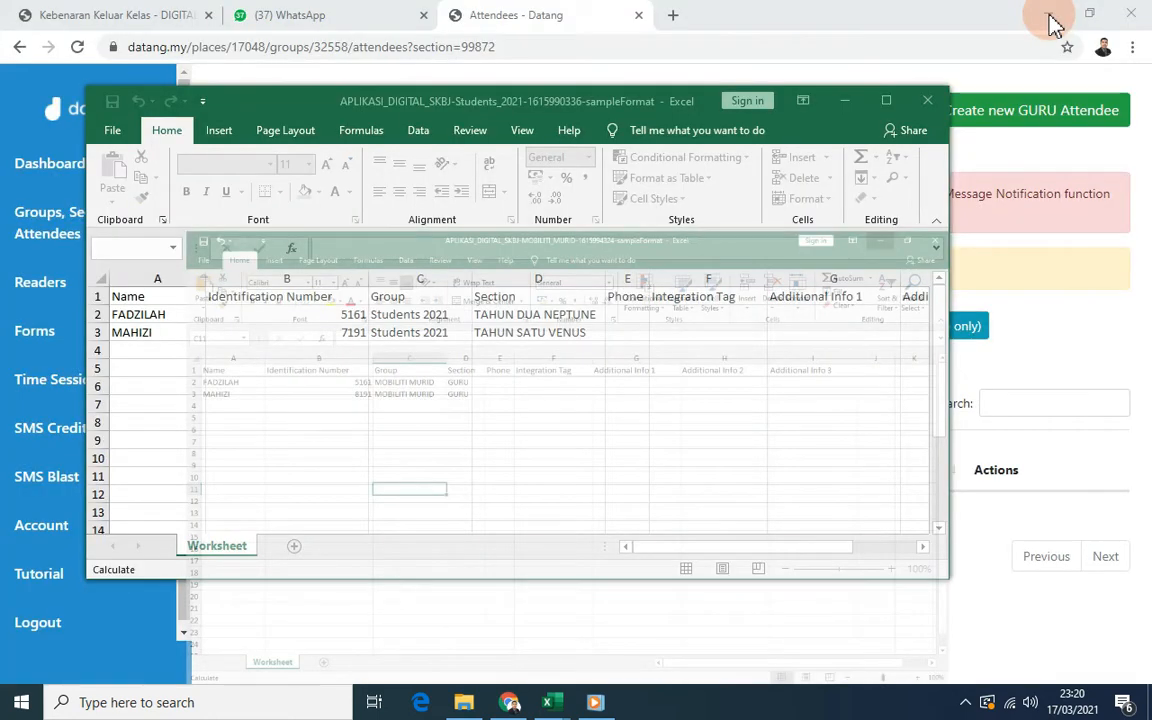
{"action": "left_click", "coordinate": [928, 100]}
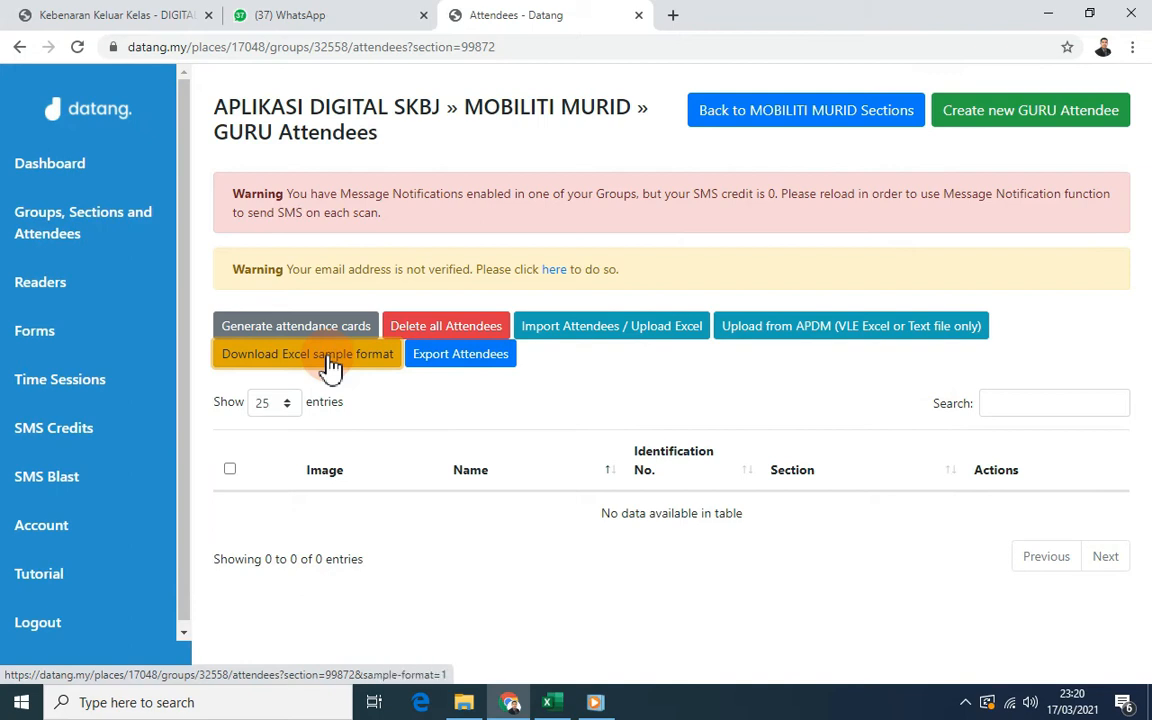
{"action": "left_click", "coordinate": [607, 333]}
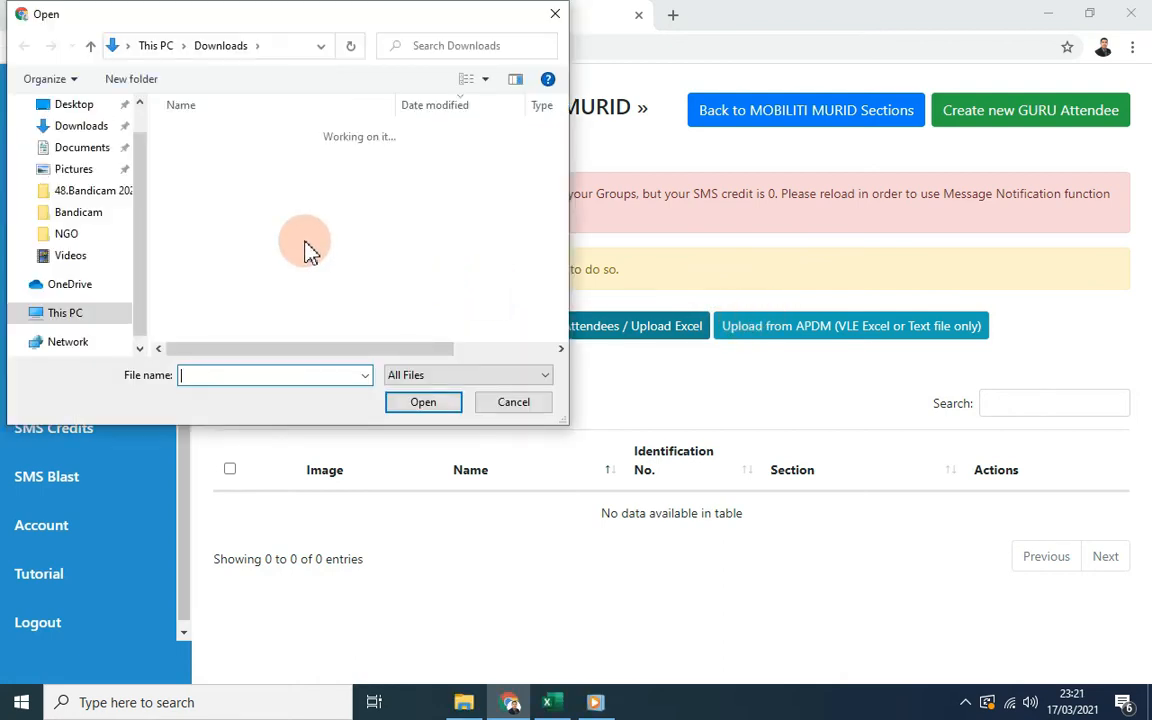
{"action": "left_click", "coordinate": [286, 158]}
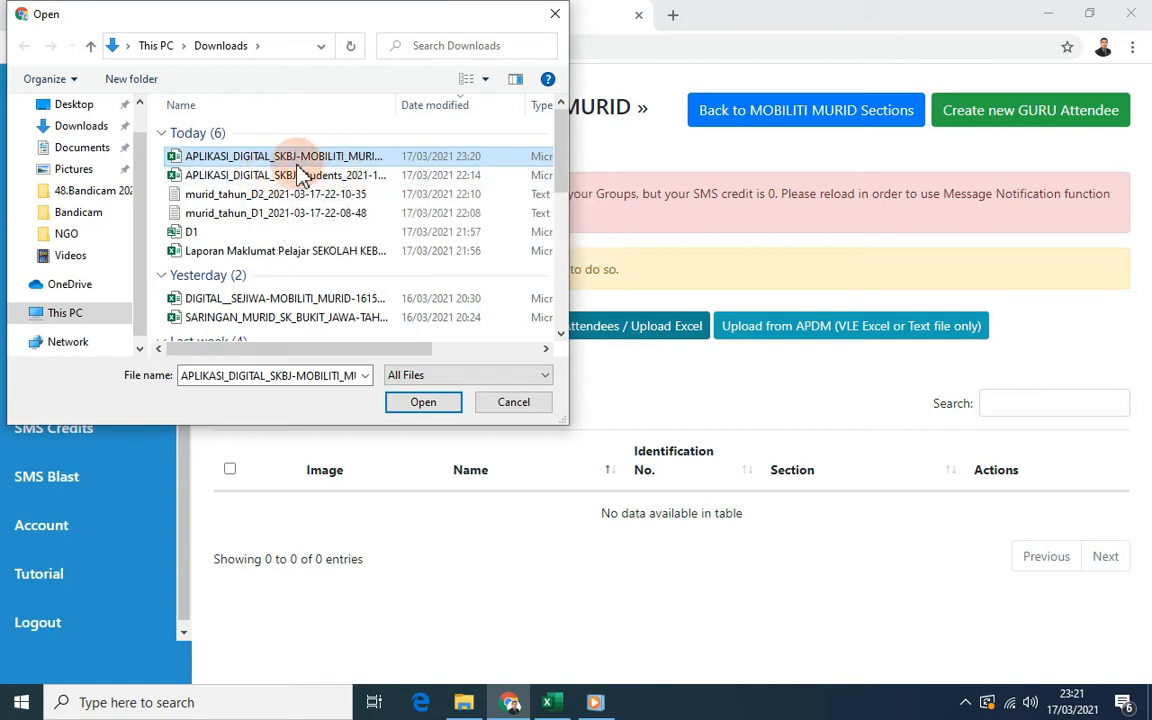
{"action": "left_click", "coordinate": [424, 403]}
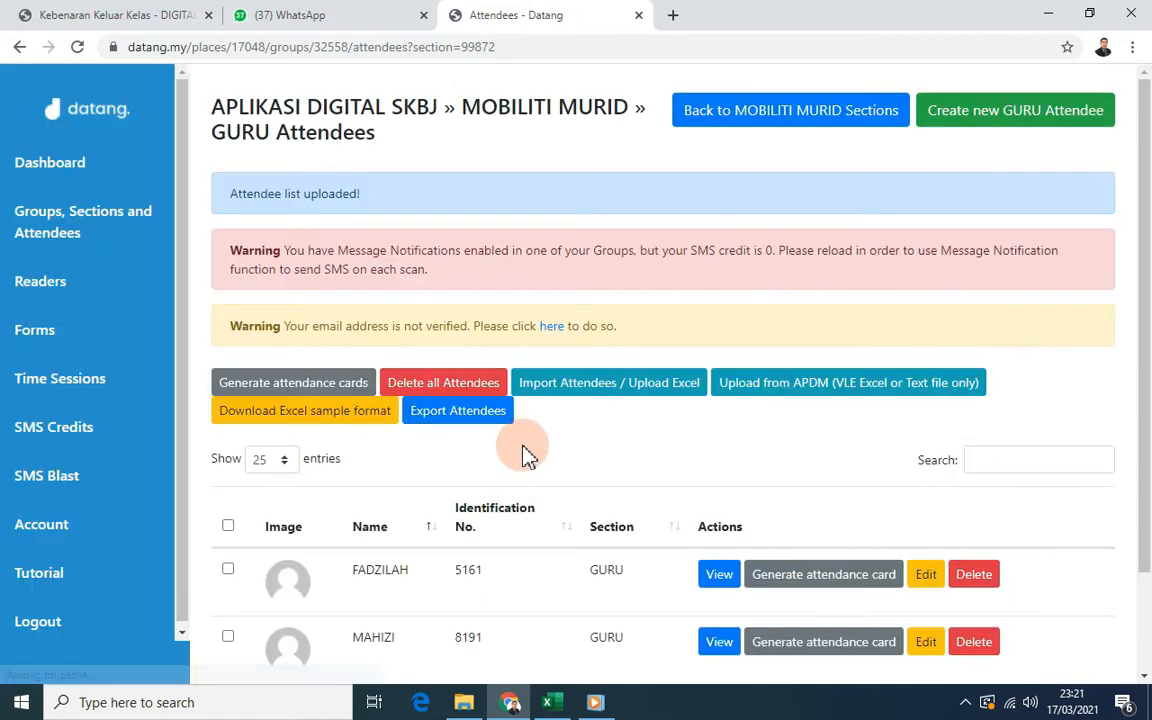
{"action": "left_click_drag", "start_coordinate": [1140, 283], "coordinate": [1147, 545]}
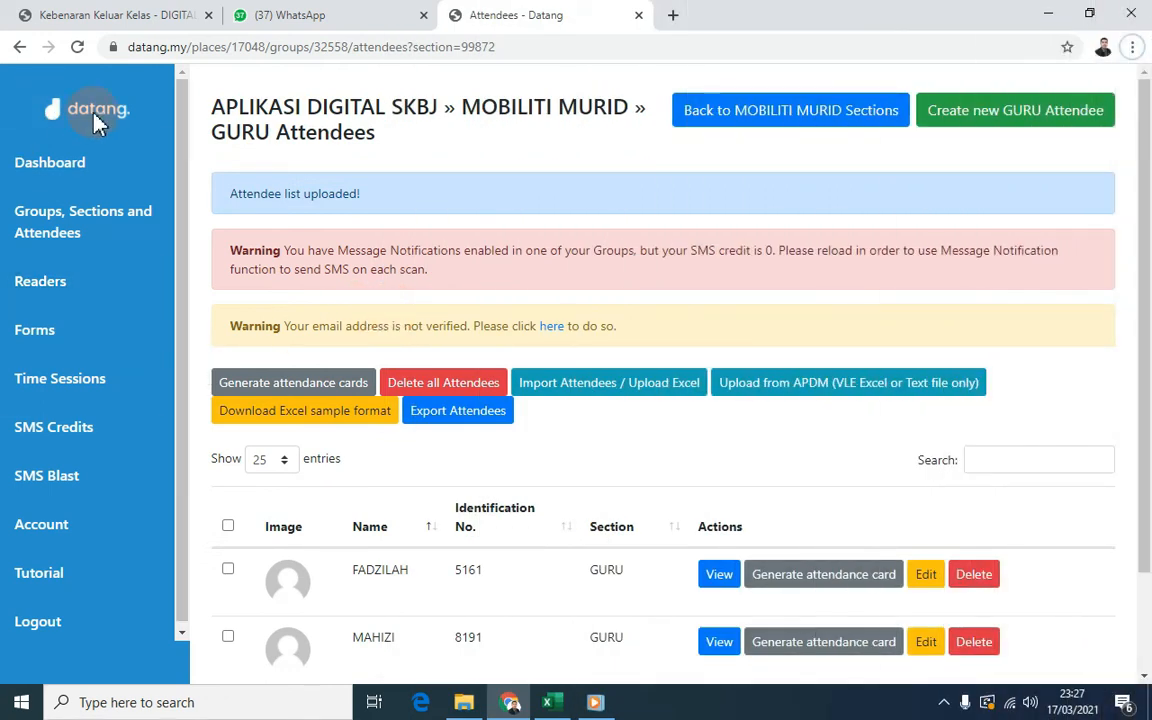
Start a new form for the place and name it KEBENARAN KELUAR KELAS.
{"action": "left_click", "coordinate": [47, 345]}
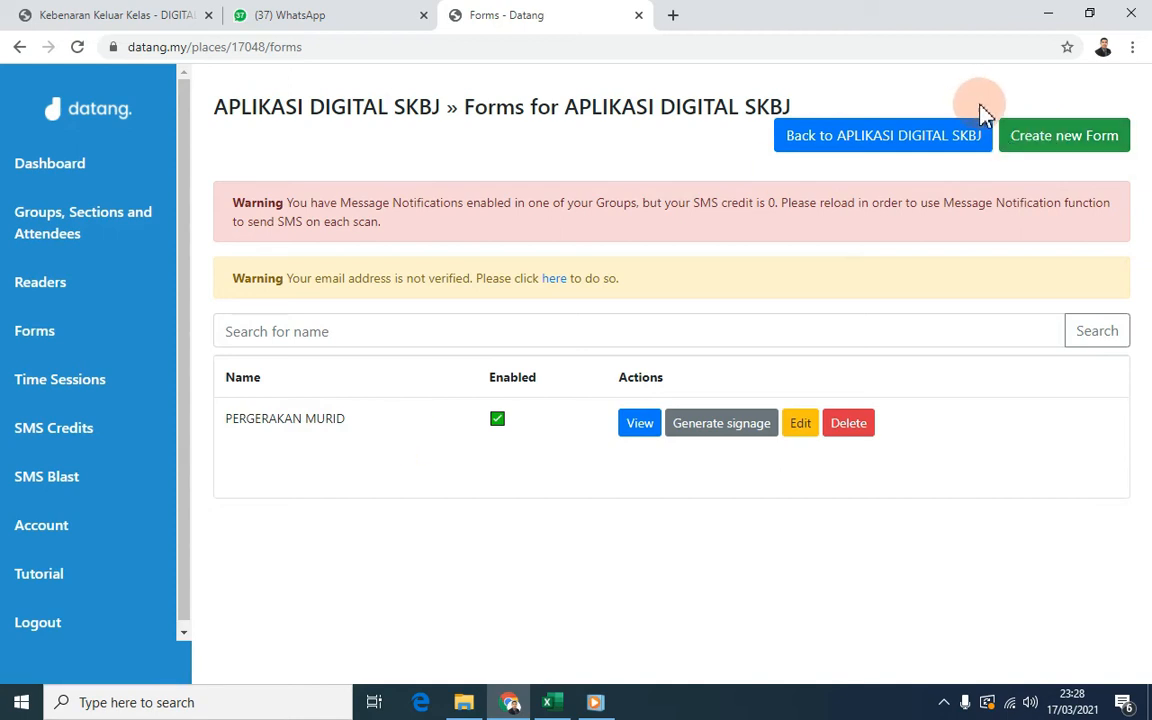
{"action": "left_click", "coordinate": [1041, 136]}
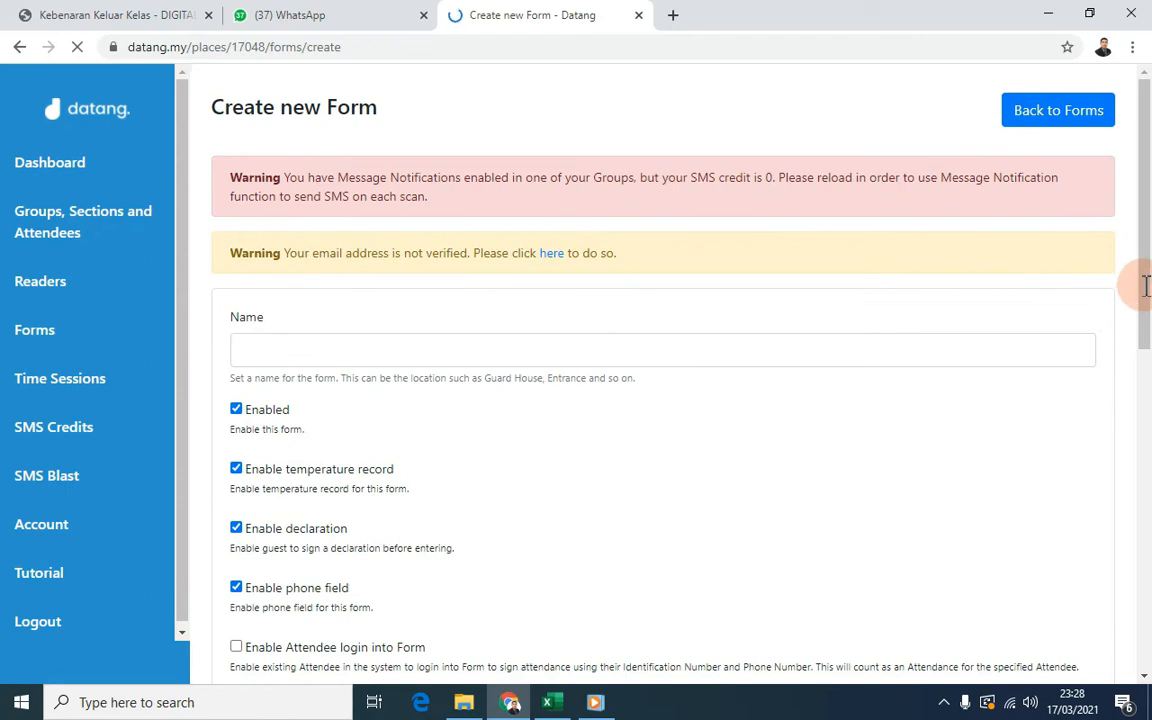
{"action": "left_click_drag", "start_coordinate": [1146, 286], "coordinate": [1138, 296]}
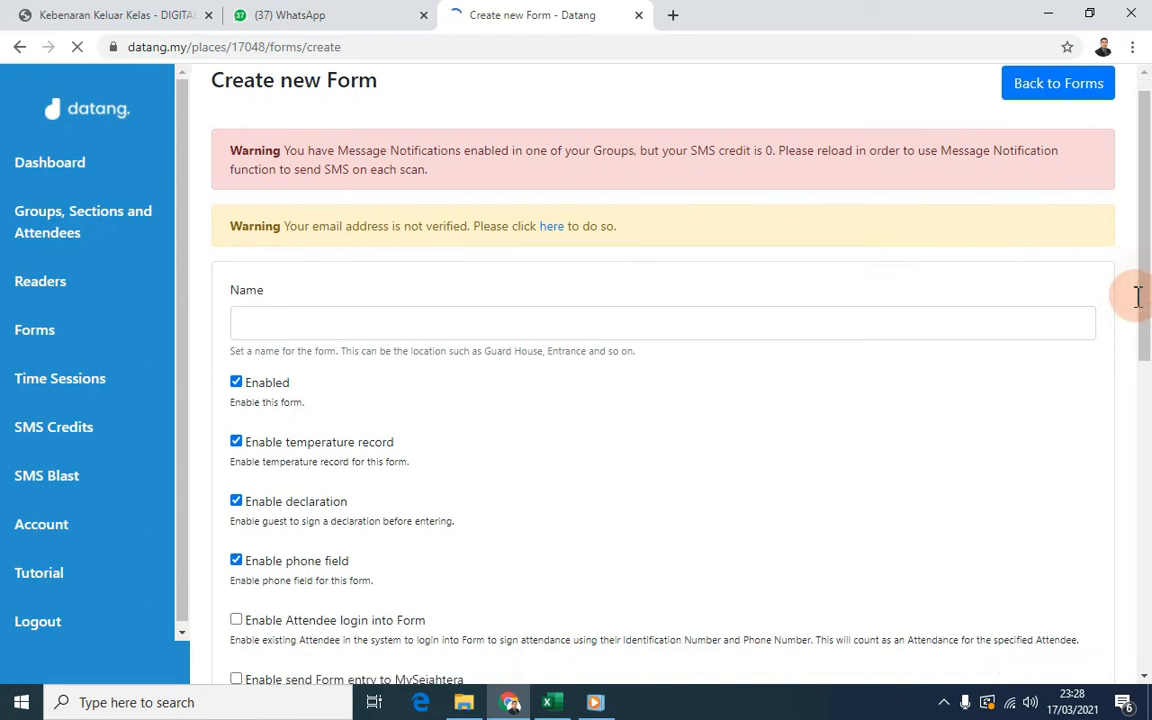
{"action": "left_click", "coordinate": [383, 320]}
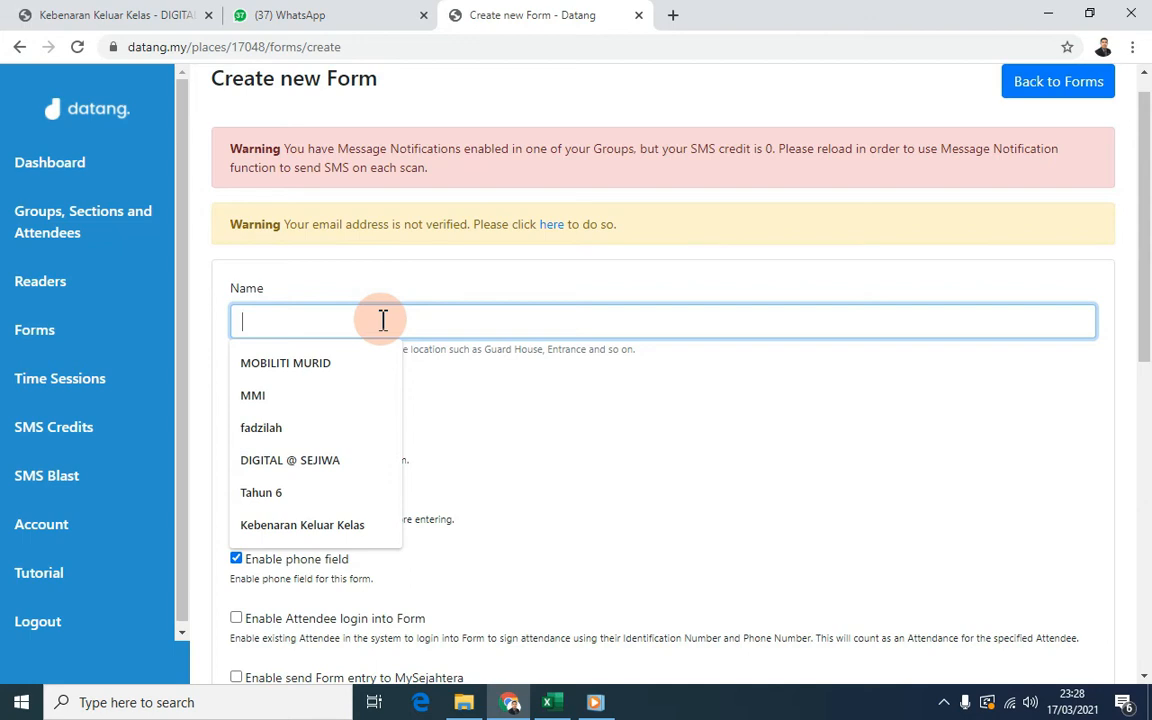
{"action": "type", "text": "KE"}
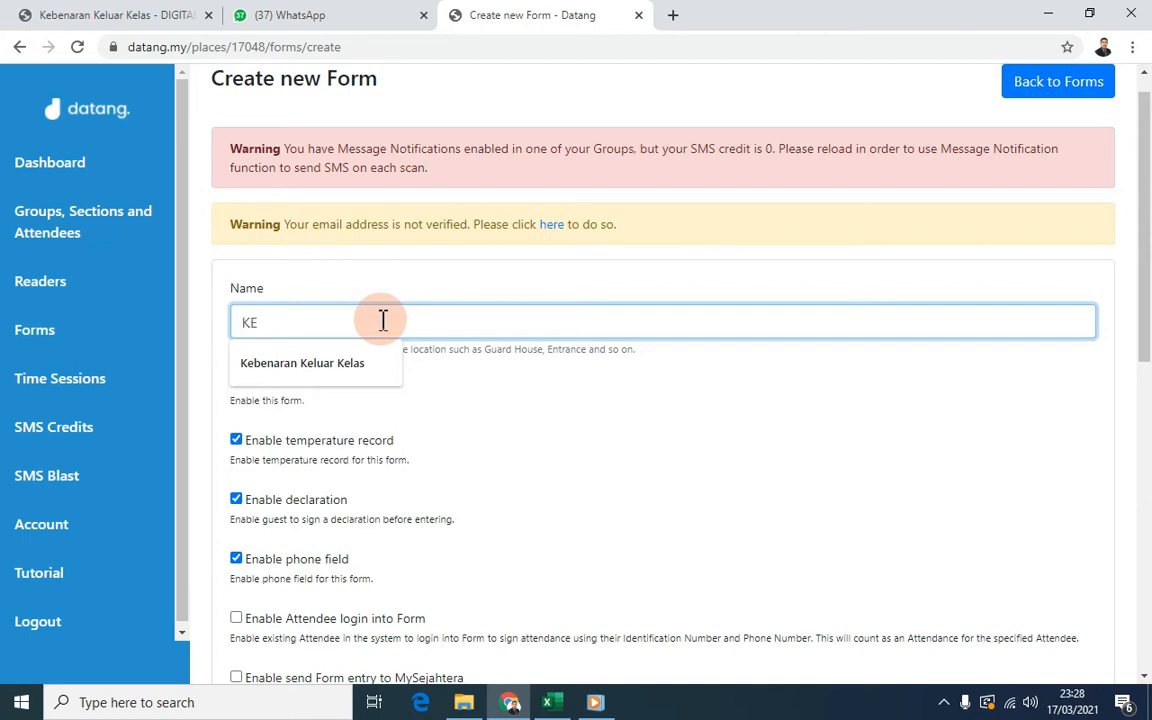
{"action": "type", "text": "BENARAN KELAUR KELAS"}
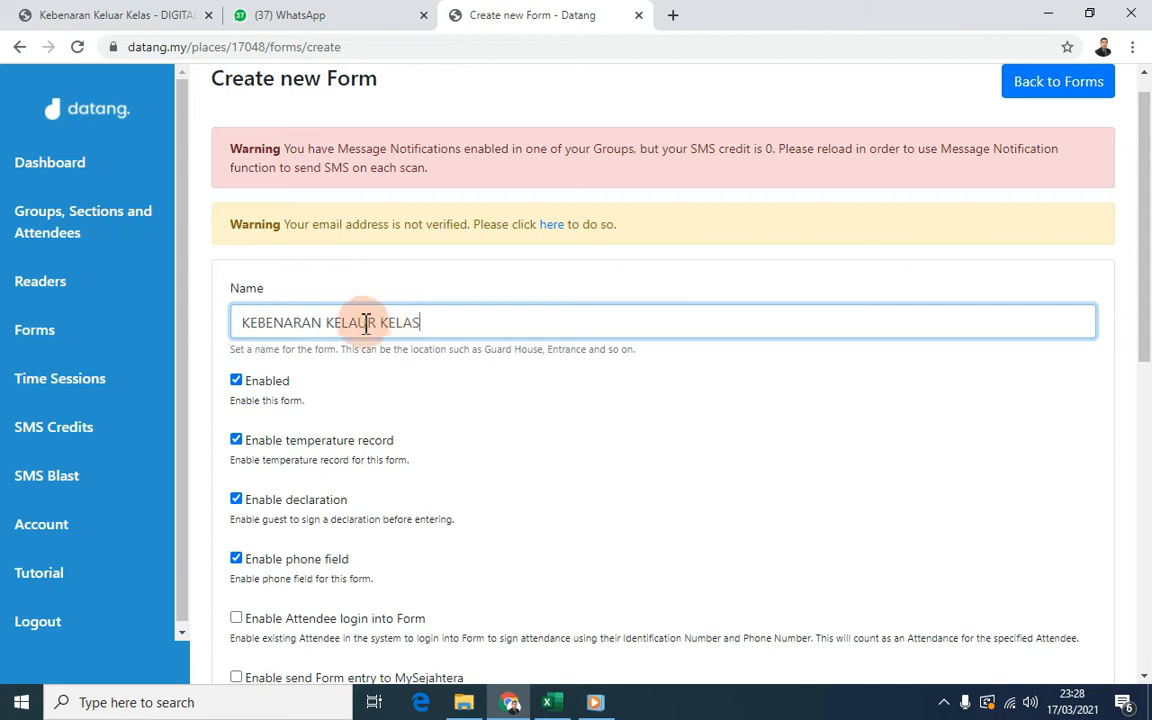
{"action": "left_click", "coordinate": [350, 324]}
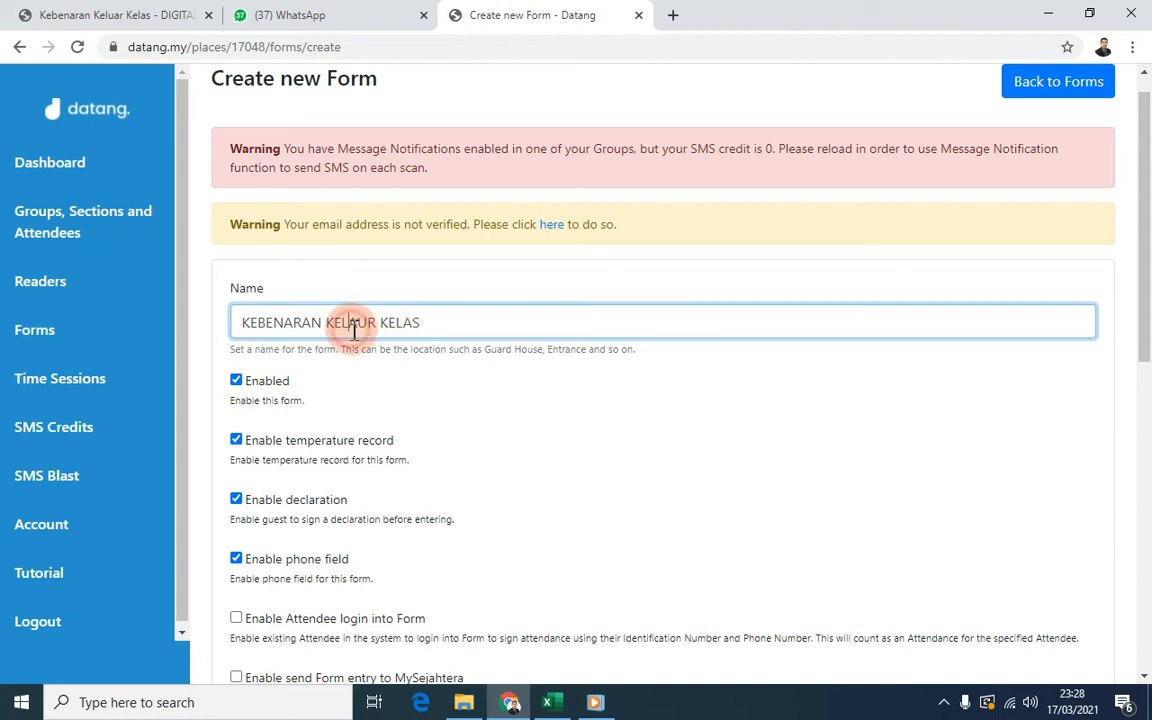
{"action": "key", "text": "Delete"}
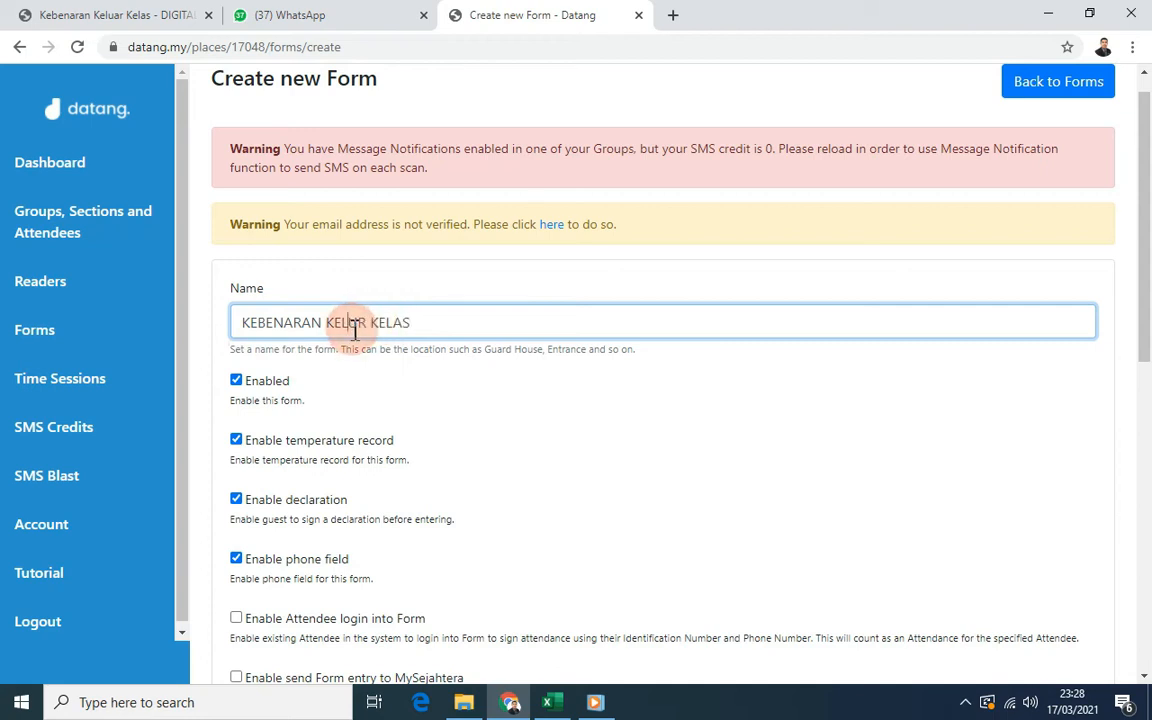
{"action": "key", "text": "Right"}
{"action": "type", "text": "A"}
{"action": "left_click", "coordinate": [432, 442]}
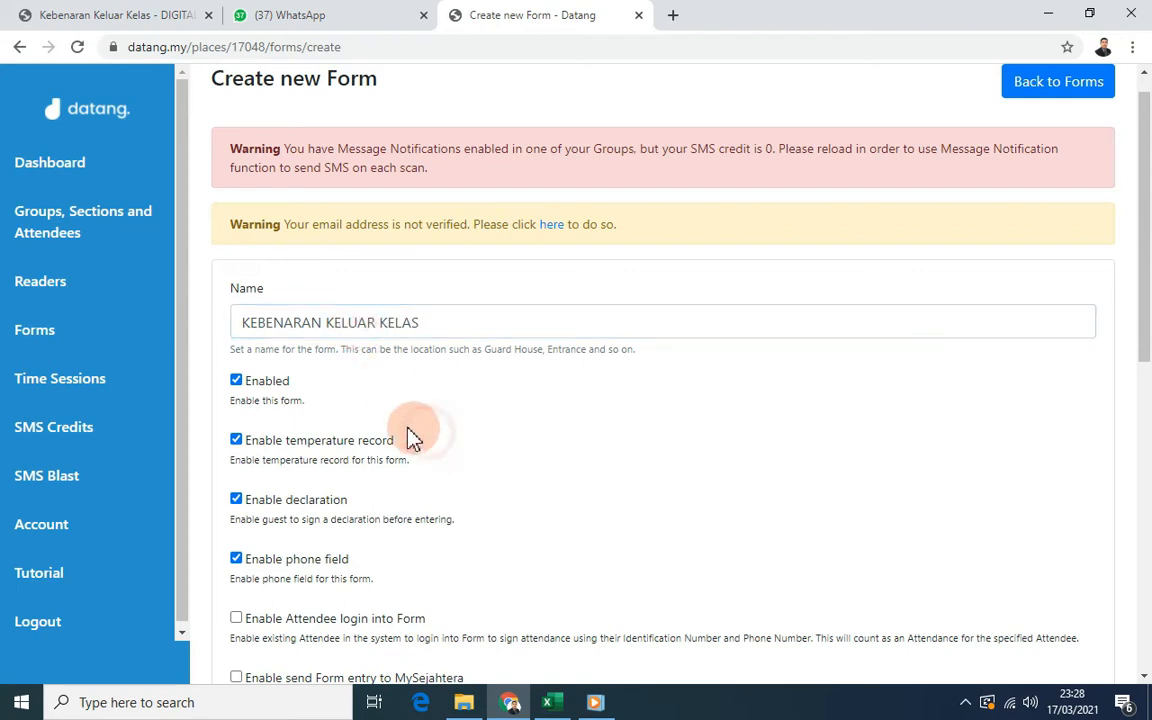
Disable the form's temperature record, declaration and phone field, and enable attendee login into the form.
{"action": "left_click_drag", "start_coordinate": [1146, 305], "coordinate": [1146, 395]}
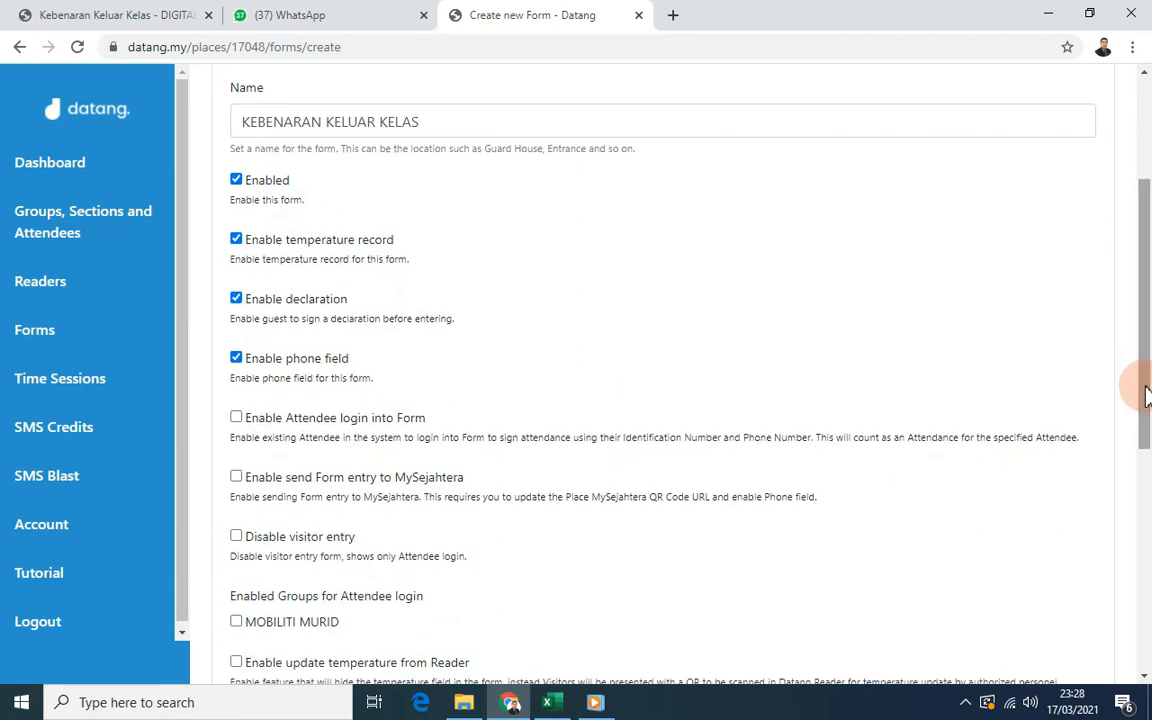
{"action": "left_click", "coordinate": [236, 240]}
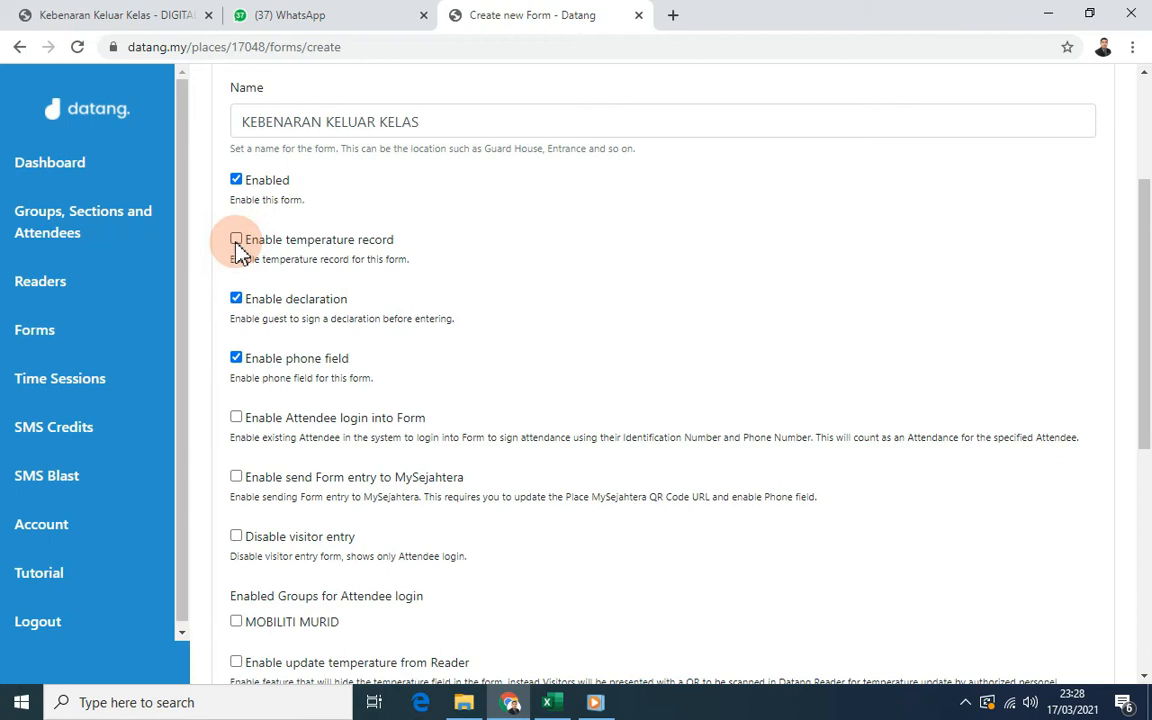
{"action": "left_click", "coordinate": [237, 301]}
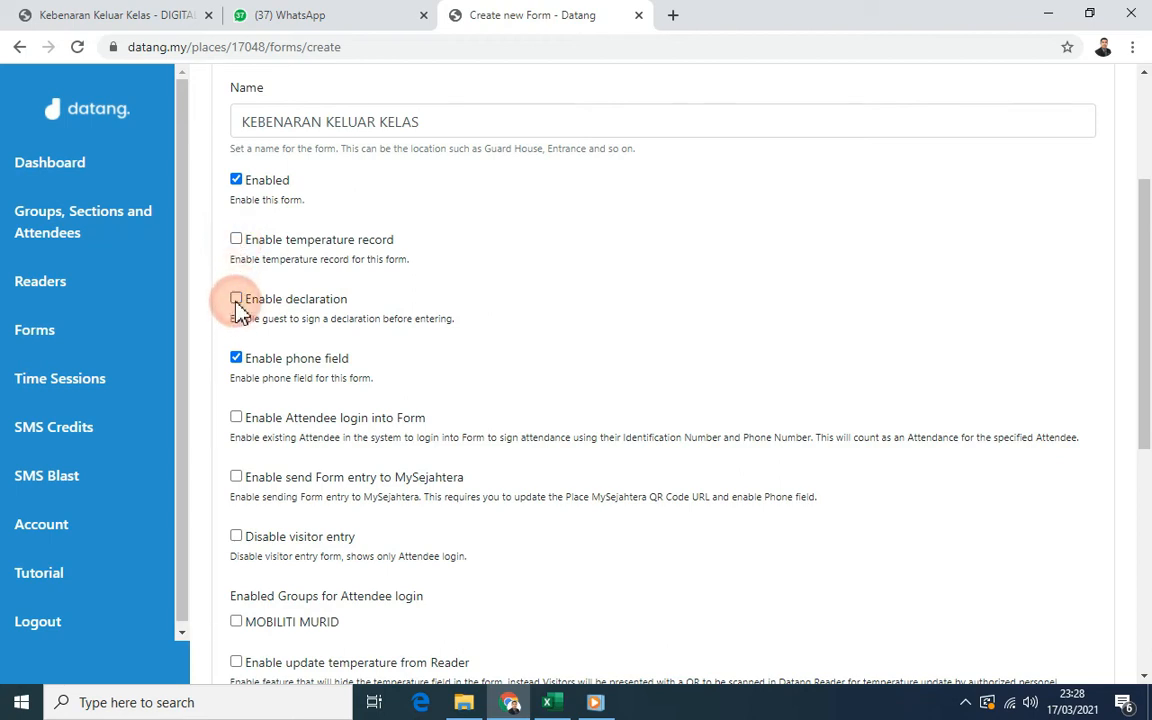
{"action": "left_click", "coordinate": [237, 360]}
{"action": "left_click", "coordinate": [237, 360]}
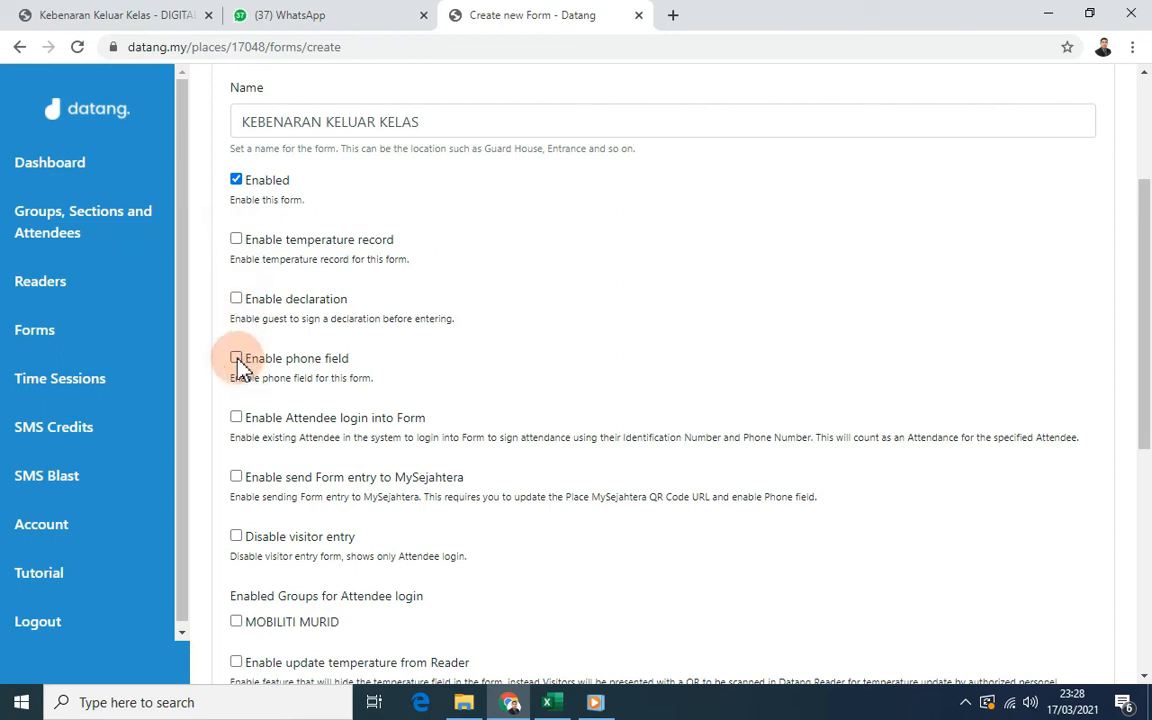
{"action": "left_click_drag", "start_coordinate": [1148, 360], "coordinate": [1142, 442]}
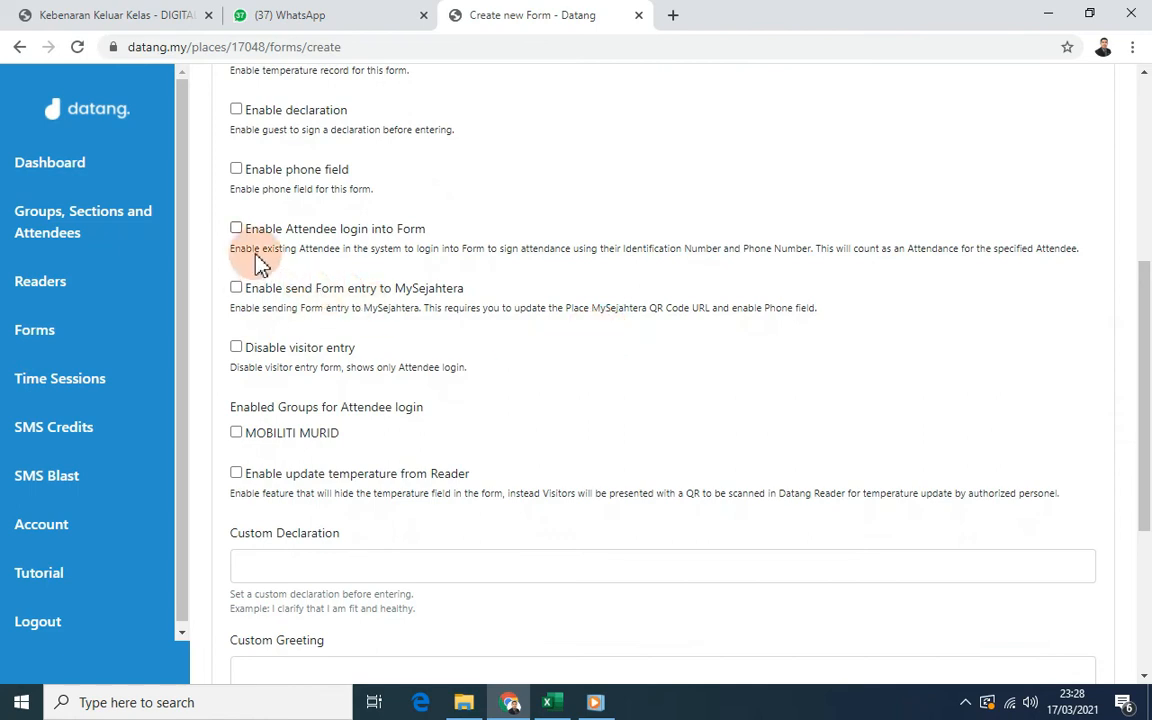
{"action": "left_click", "coordinate": [236, 231]}
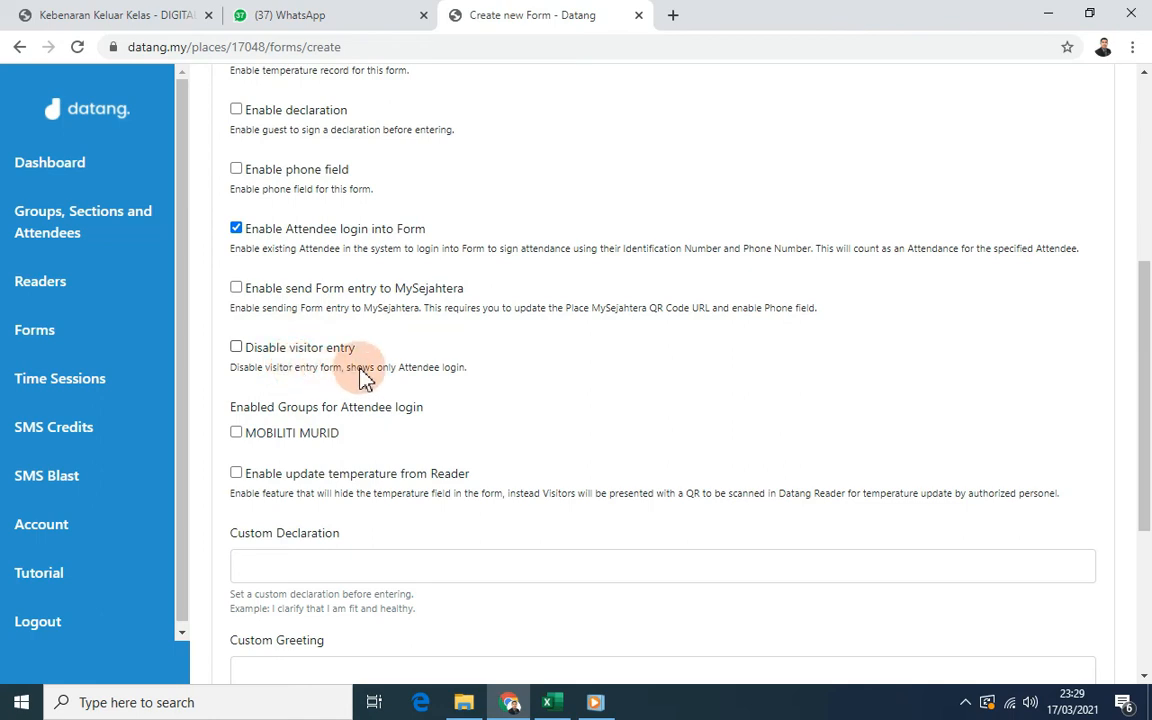
{"action": "left_click", "coordinate": [238, 351]}
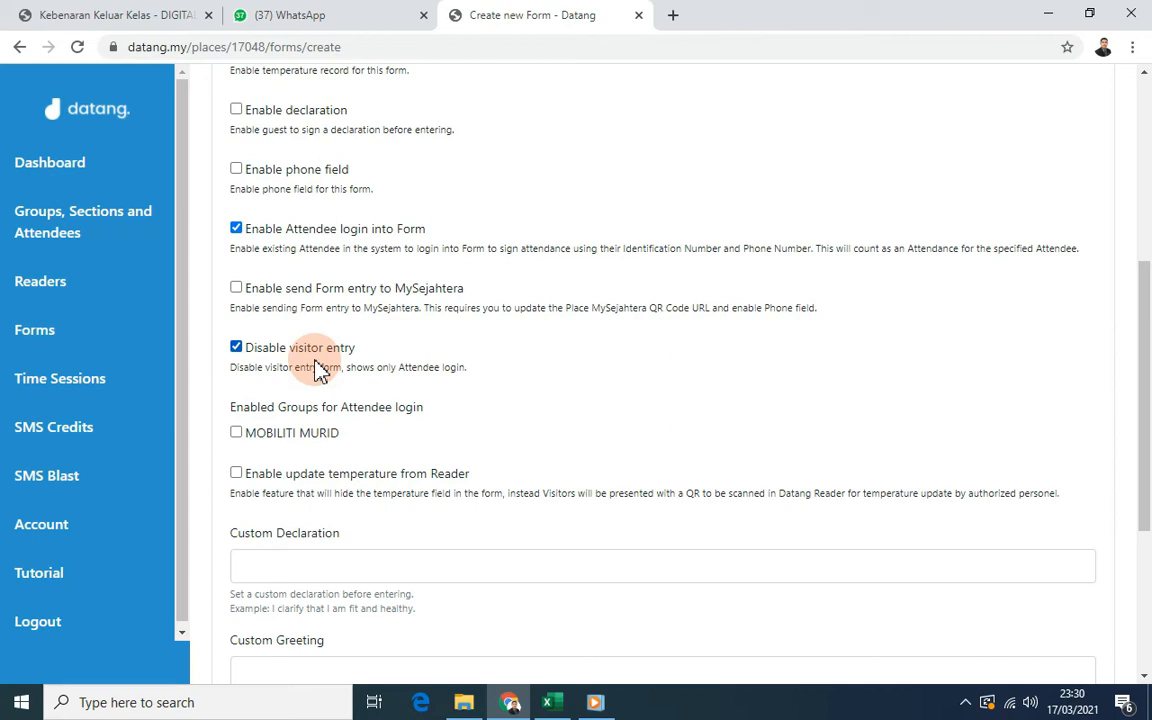
{"action": "left_click", "coordinate": [238, 348]}
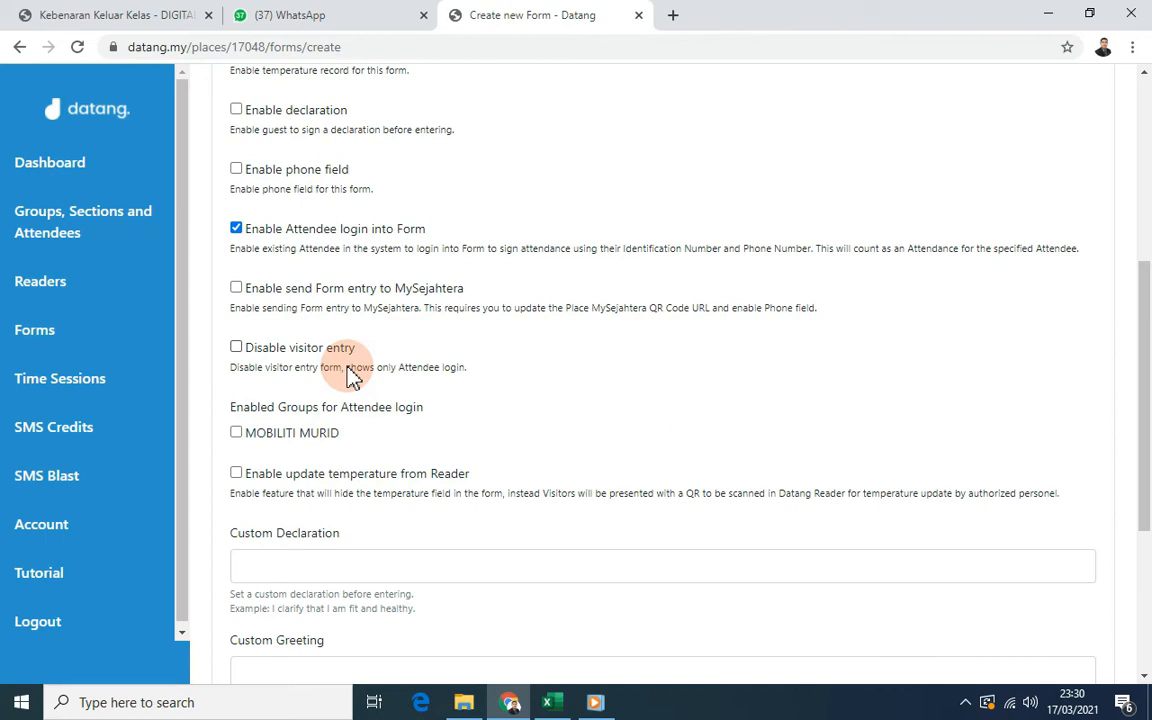
{"action": "left_click", "coordinate": [238, 348]}
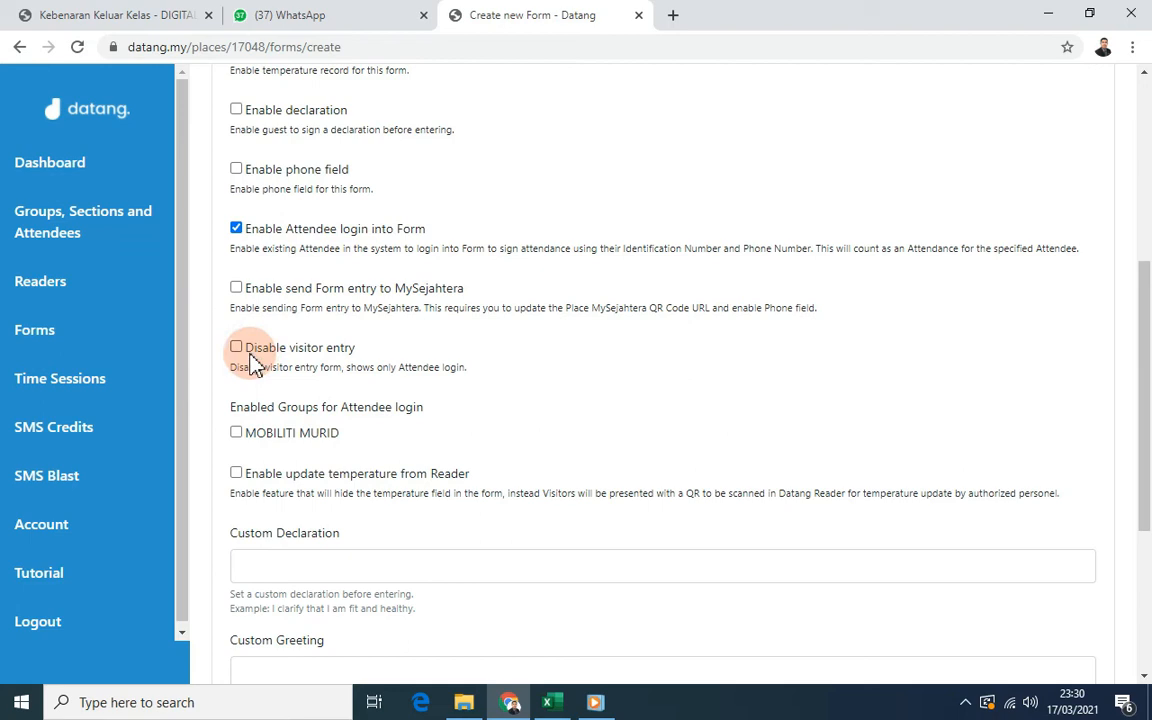
Enable the MOBILITI MURID group for attendee login and set the custom declaration to "Saya akan segera kembali ke kelas".
{"action": "left_click_drag", "start_coordinate": [1144, 290], "coordinate": [1147, 350]}
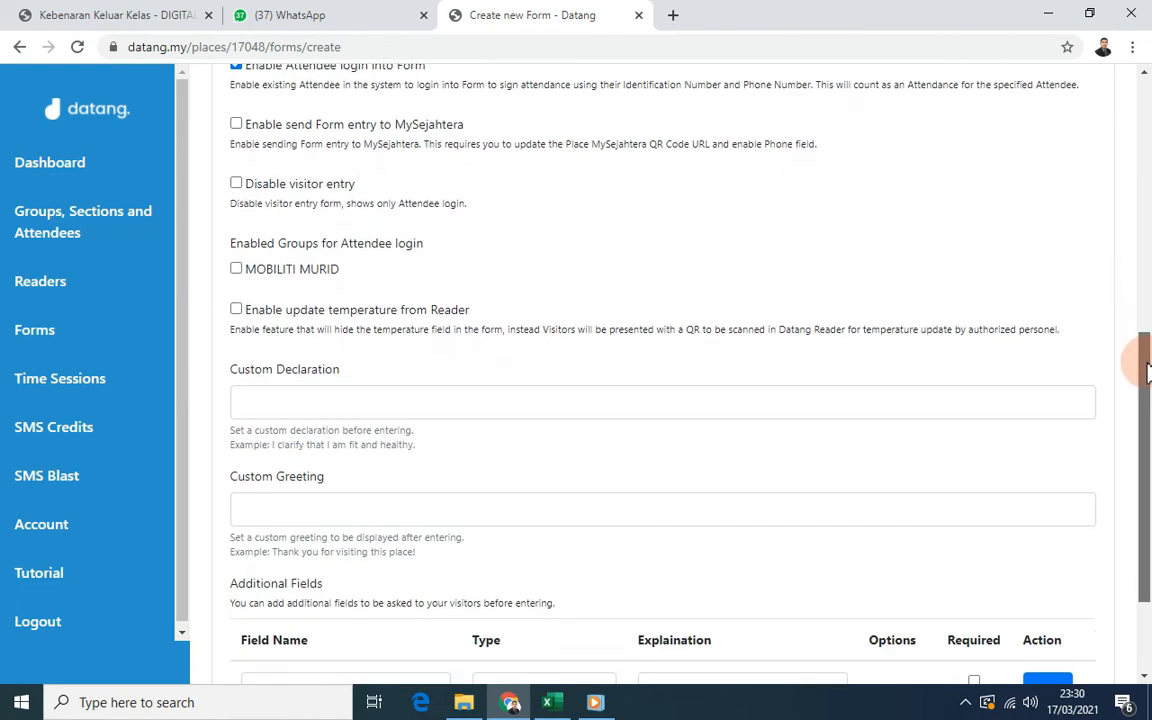
{"action": "left_click", "coordinate": [236, 268]}
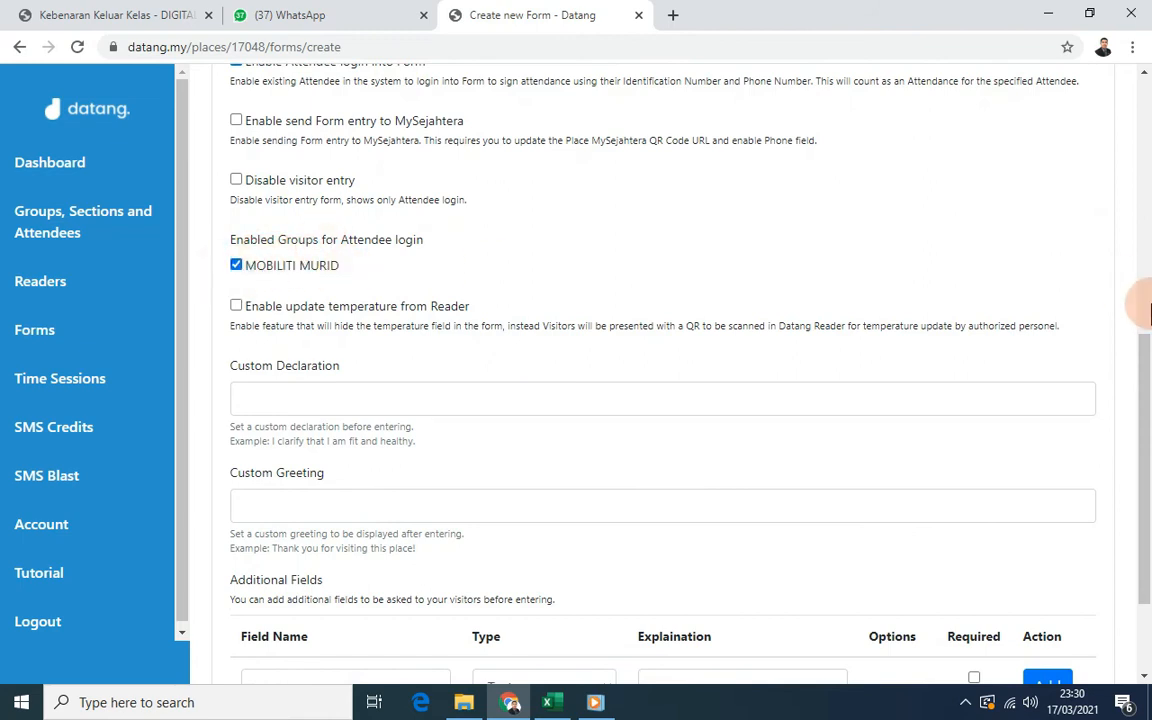
{"action": "left_click_drag", "start_coordinate": [1142, 345], "coordinate": [1142, 360]}
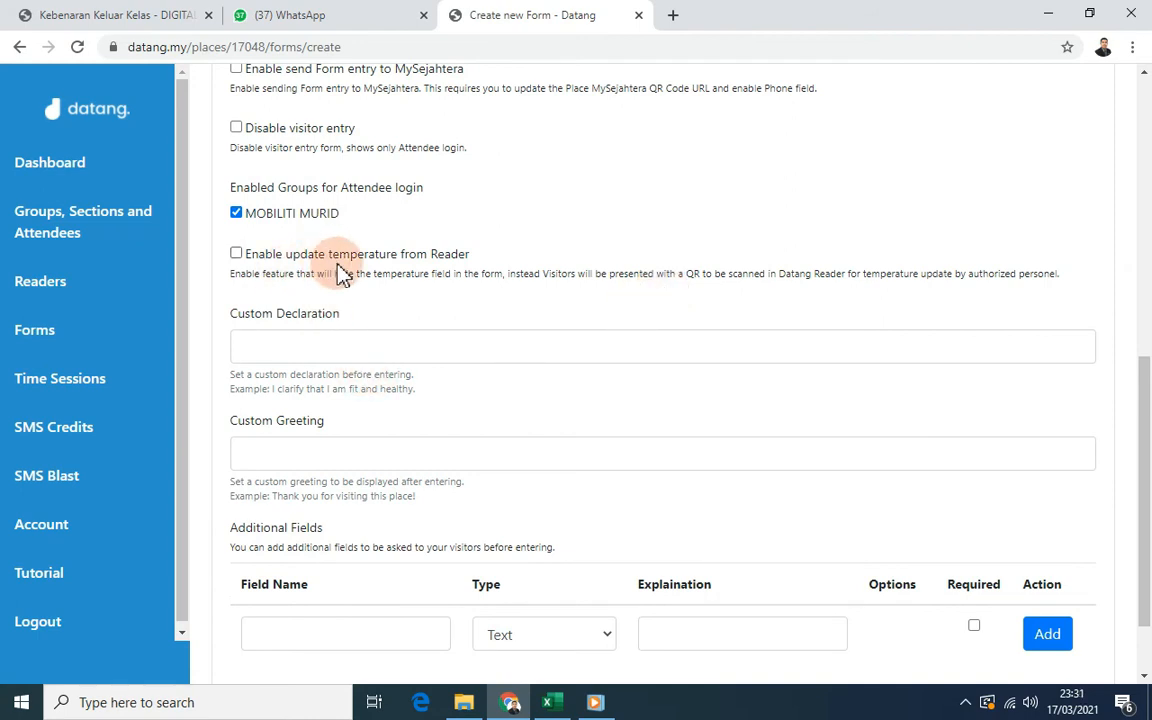
{"action": "left_click", "coordinate": [303, 345]}
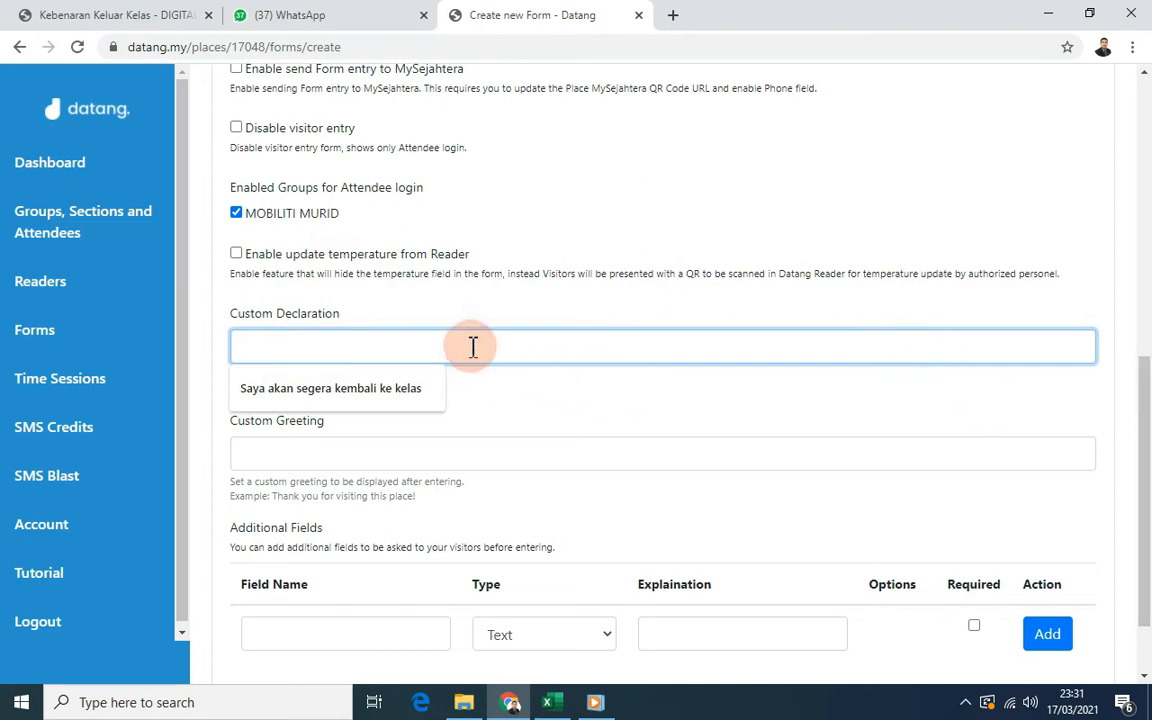
{"action": "left_click", "coordinate": [390, 389]}
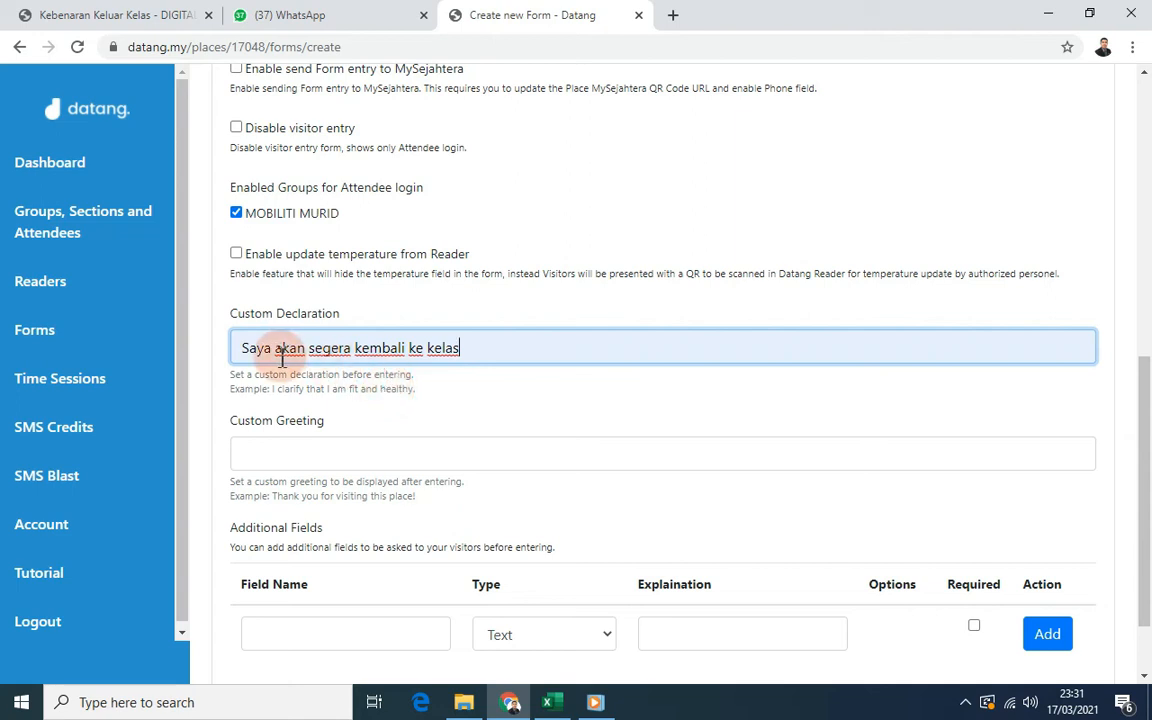
Set the form's custom greeting to "Membenarkan Murid Keluar Kelas".
{"action": "left_click_drag", "start_coordinate": [1145, 383], "coordinate": [1141, 411]}
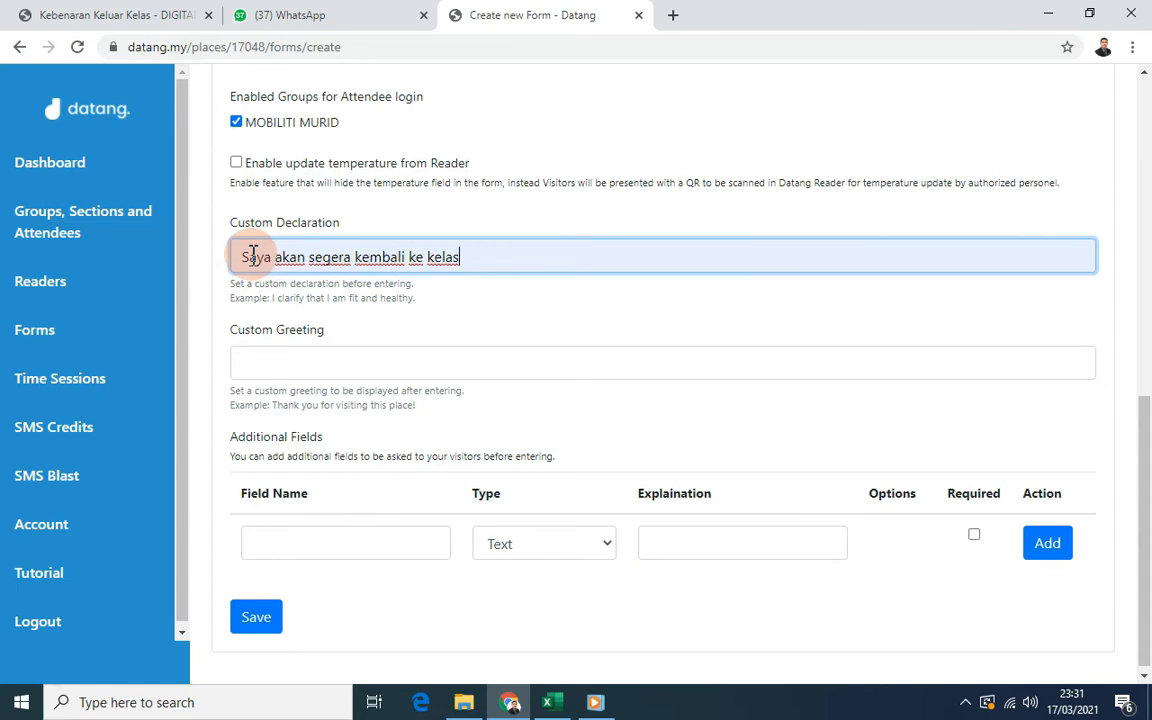
{"action": "left_click", "coordinate": [287, 361]}
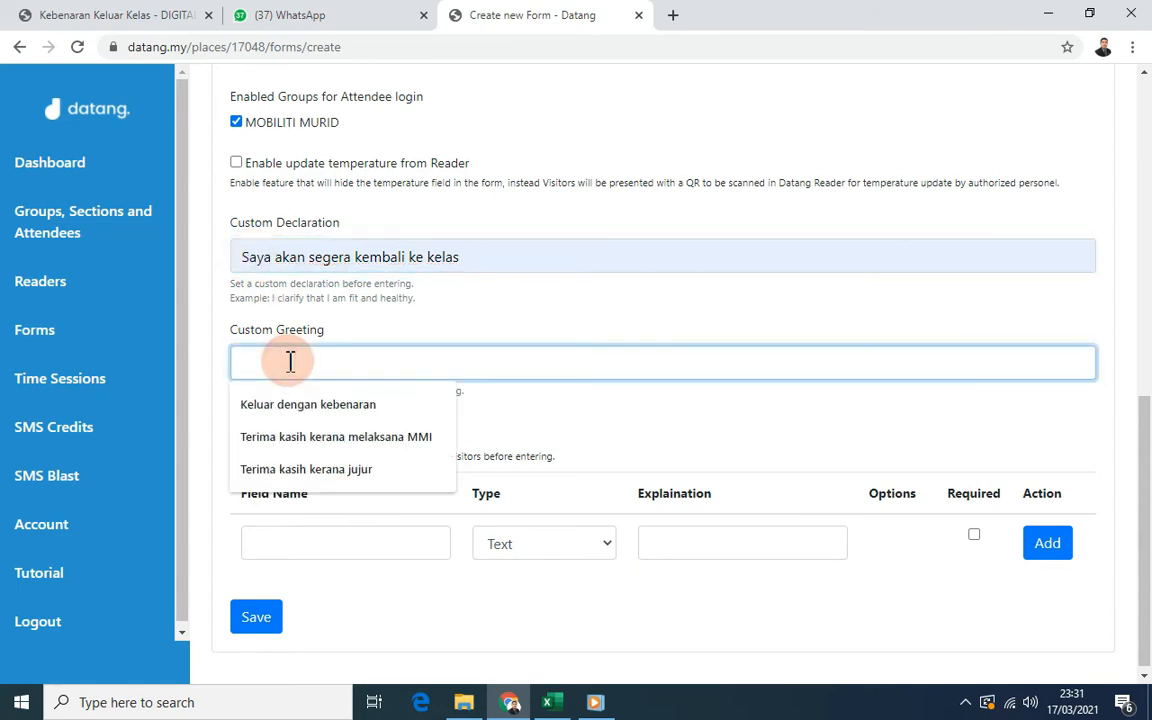
{"action": "left_click", "coordinate": [405, 322]}
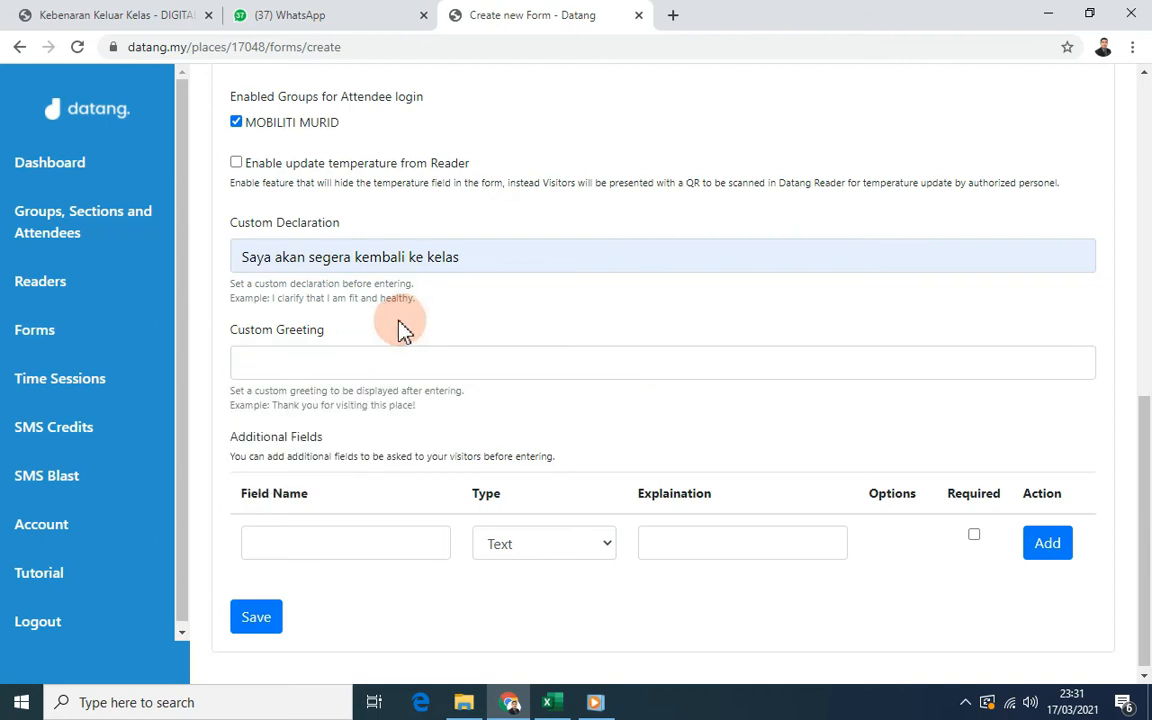
{"action": "left_click", "coordinate": [329, 362]}
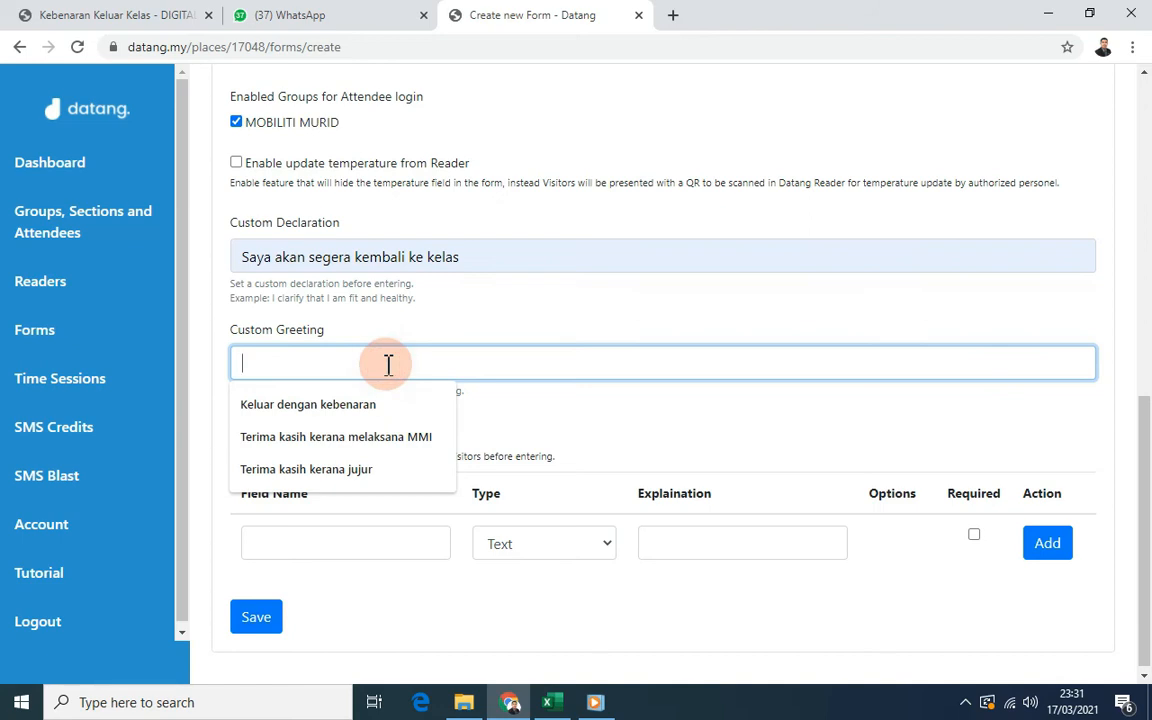
{"action": "type", "text": "kE"}
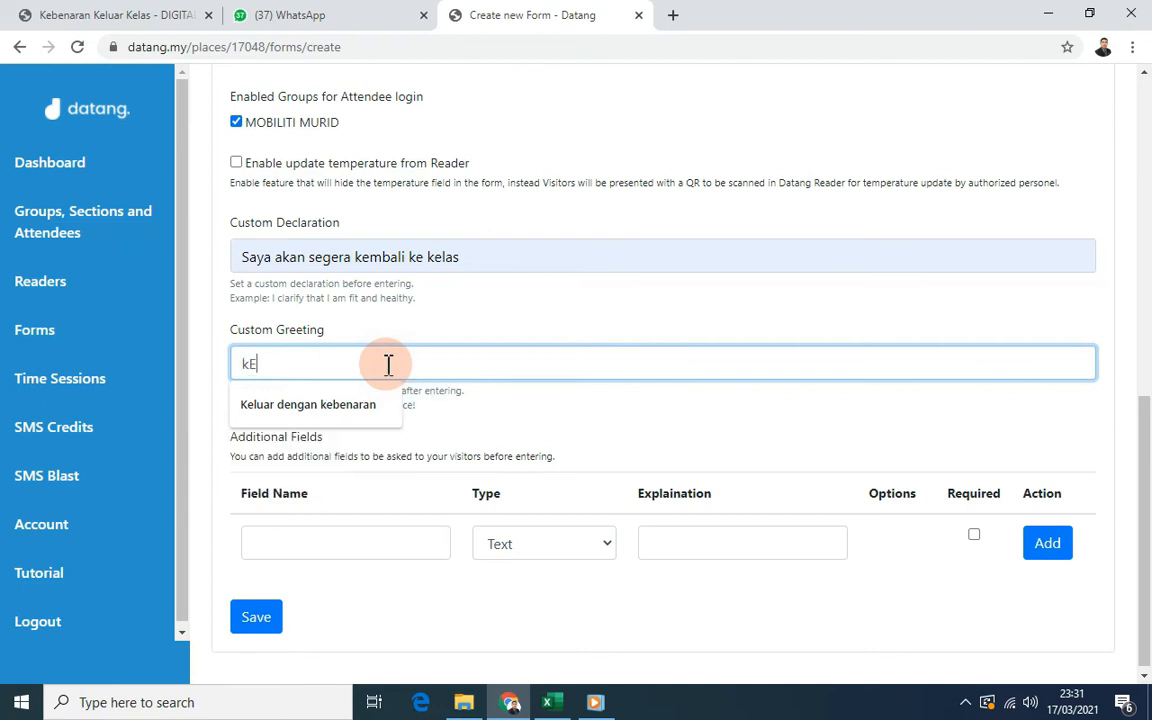
{"action": "type", "text": "LAUR"}
{"action": "key", "text": "BackSpace"}
{"action": "key", "text": "BackSpace"}
{"action": "key", "text": "BackSpace"}
{"action": "key", "text": "BackSpace"}
{"action": "key", "text": "BackSpace"}
{"action": "key", "text": "BackSpace"}
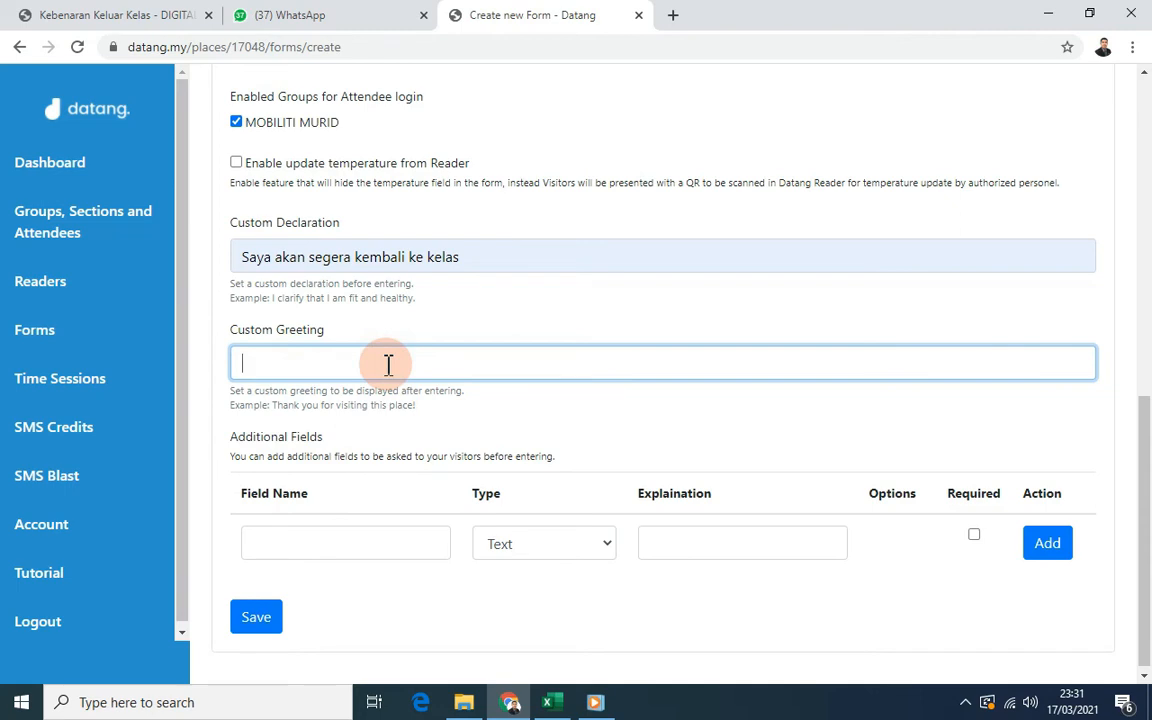
{"action": "type", "text": "Membenarkan "}
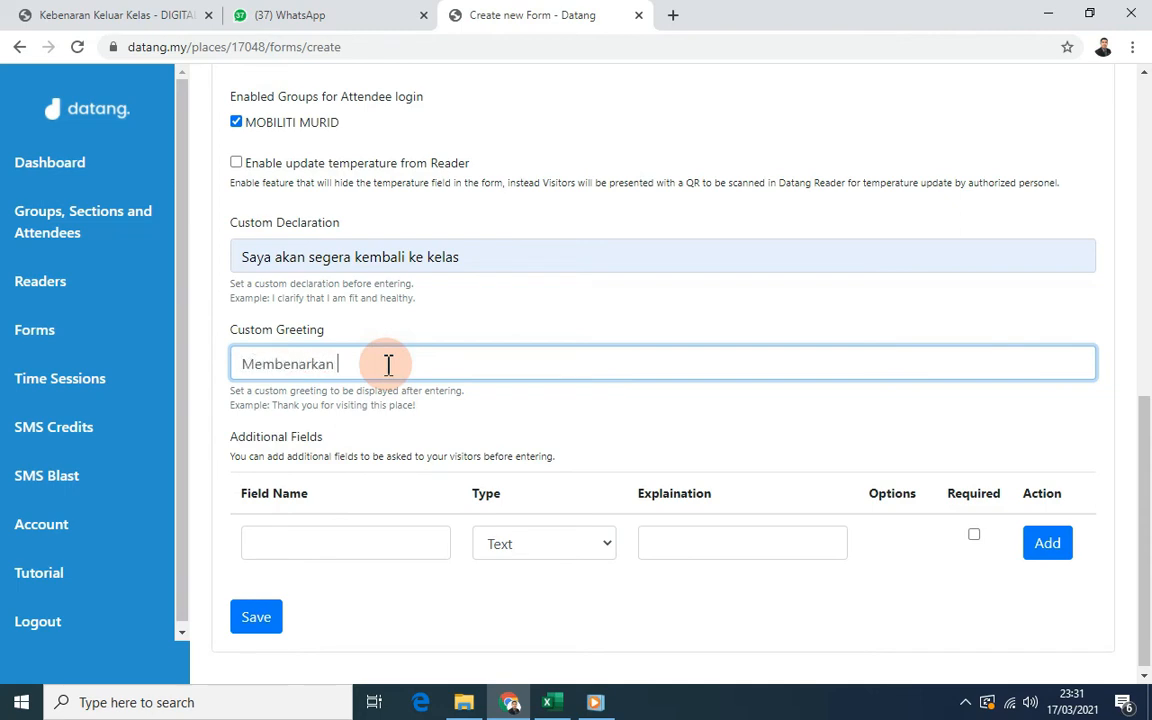
{"action": "type", "text": "Murid"}
{"action": "type", "text": " Ini"}
{"action": "key", "text": "BackSpace"}
{"action": "key", "text": "BackSpace"}
{"action": "type", "text": "Keluar kelas"}
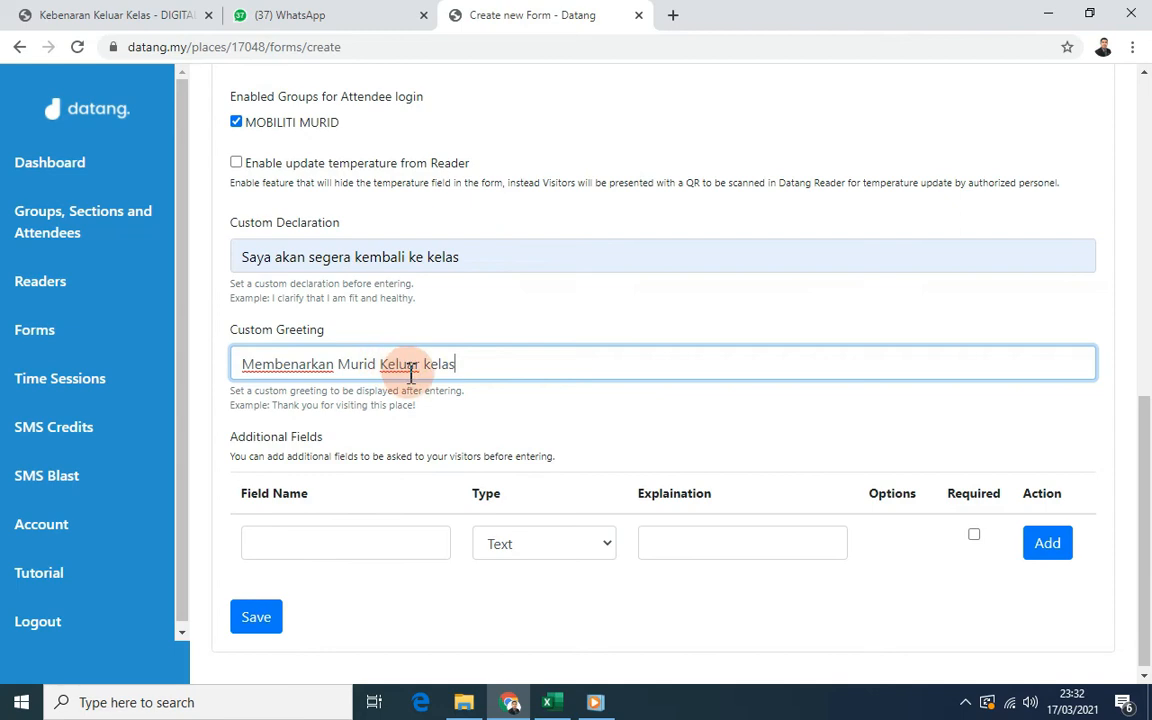
{"action": "left_click", "coordinate": [427, 366]}
{"action": "key", "text": "BackSpace"}
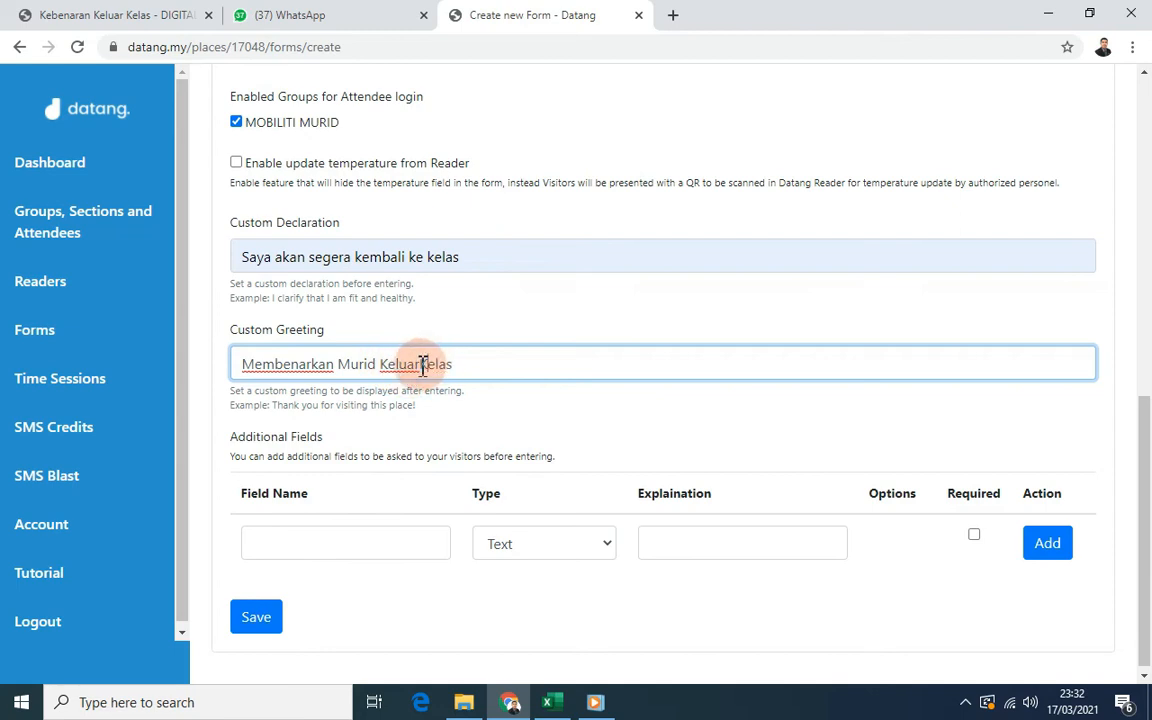
{"action": "left_click", "coordinate": [431, 372]}
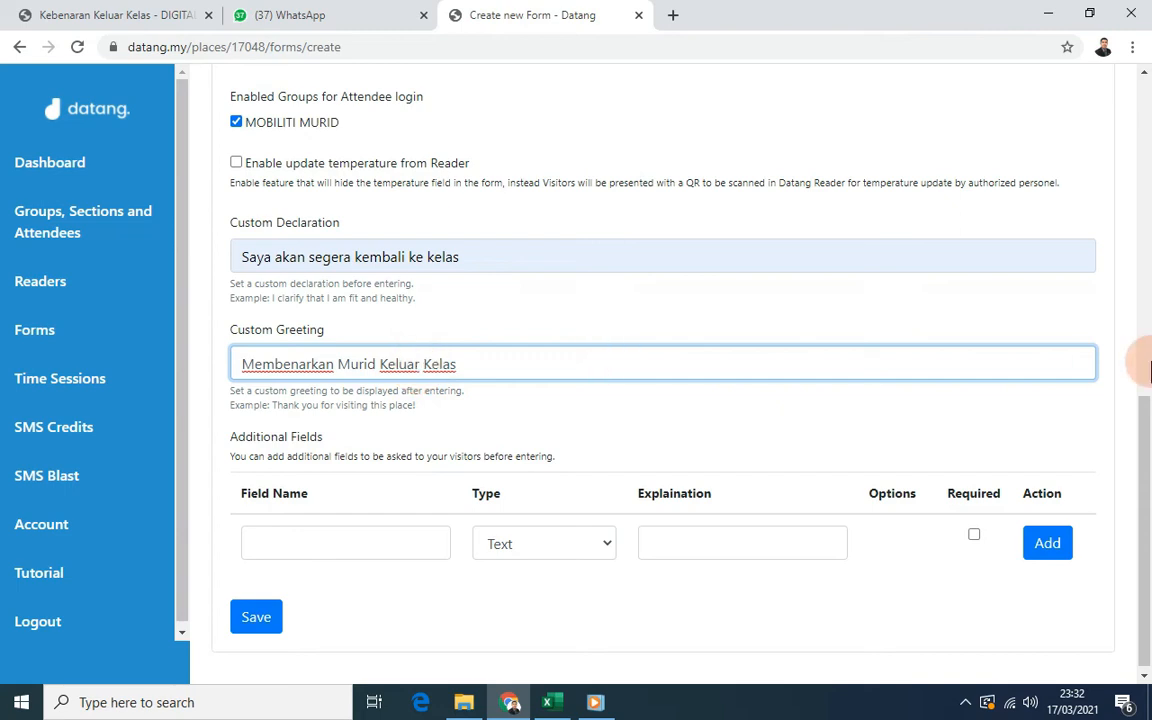
Name the first additional field of the form "Nama Murid".
{"action": "left_click_drag", "start_coordinate": [1145, 516], "coordinate": [1141, 529]}
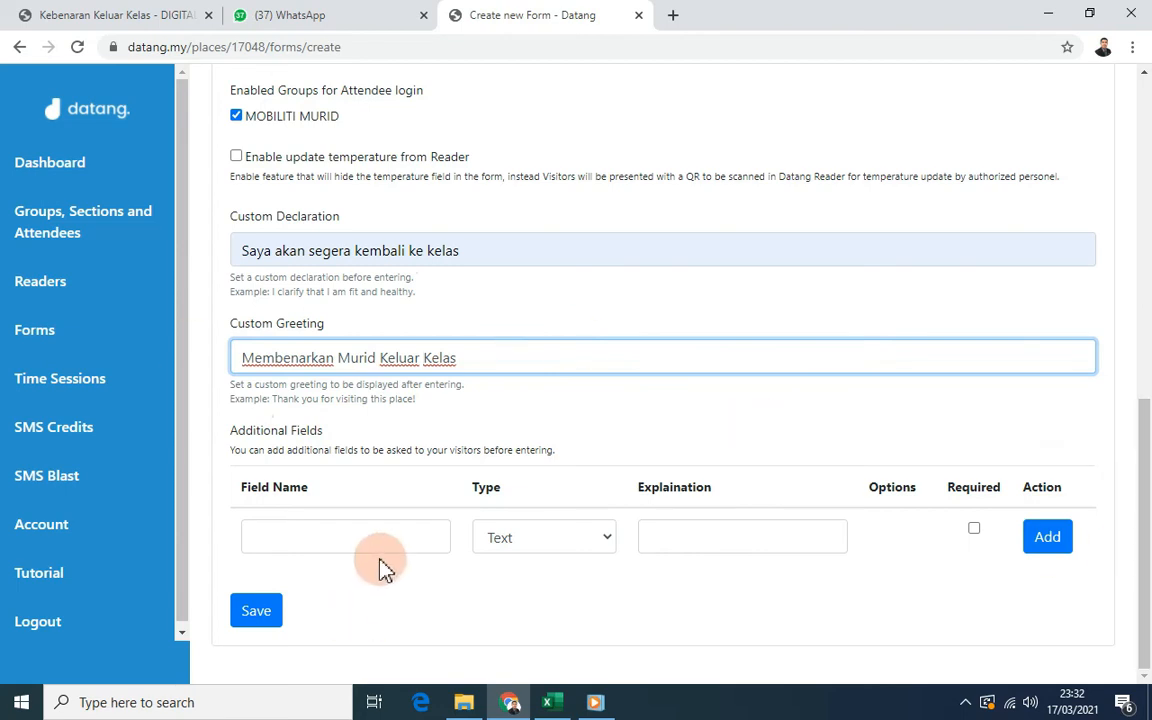
{"action": "left_click_drag", "start_coordinate": [1144, 442], "coordinate": [1144, 553]}
{"action": "left_click", "coordinate": [283, 535]}
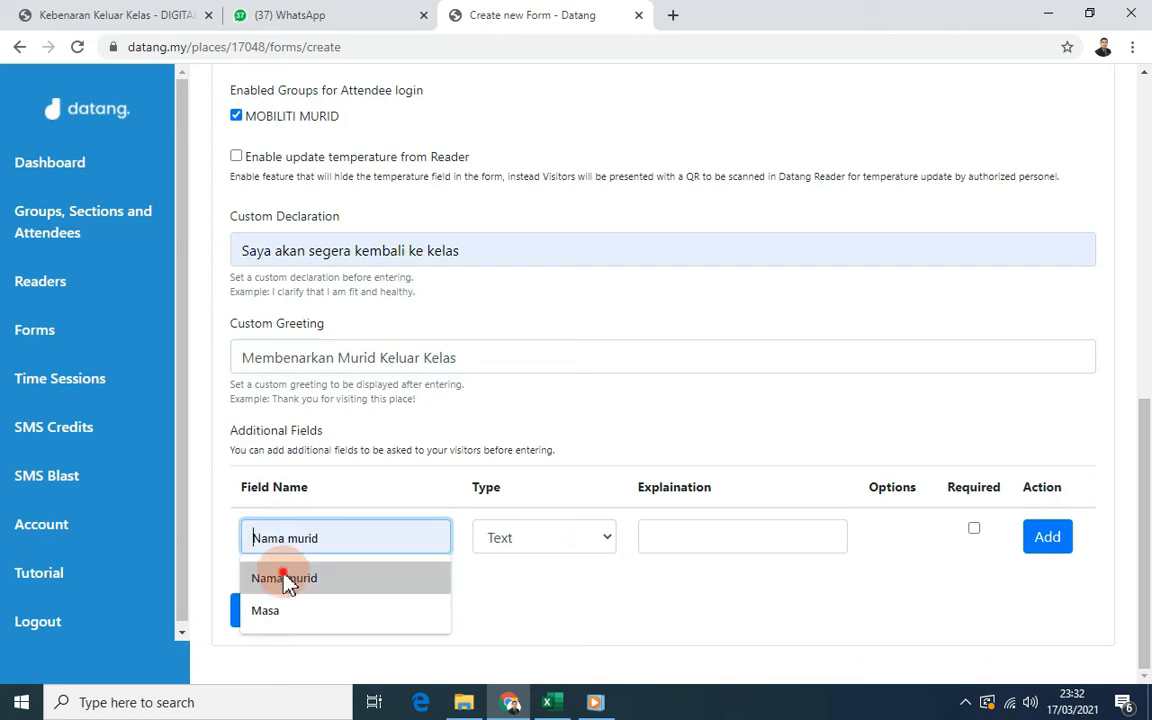
{"action": "left_click", "coordinate": [286, 578]}
{"action": "left_click_drag", "start_coordinate": [303, 540], "coordinate": [302, 549]}
{"action": "type", "text": "Murid"}
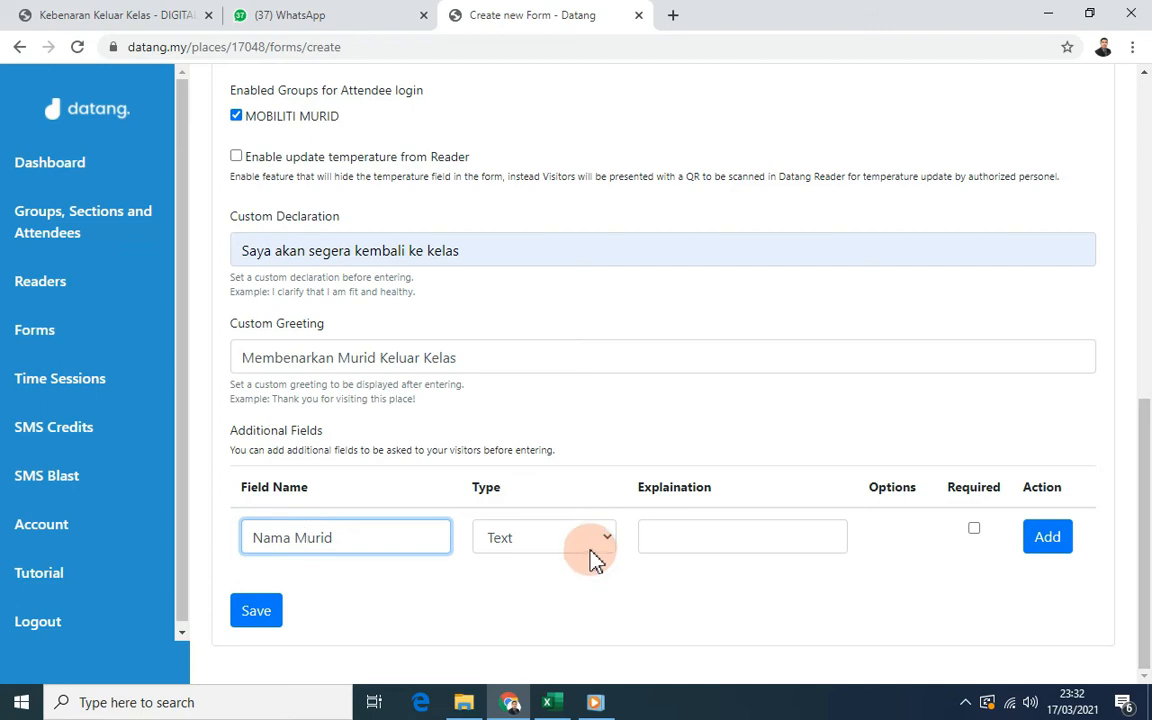
Enter "nama ringkas" as the explanation of the Nama Murid field.
{"action": "left_click", "coordinate": [658, 538]}
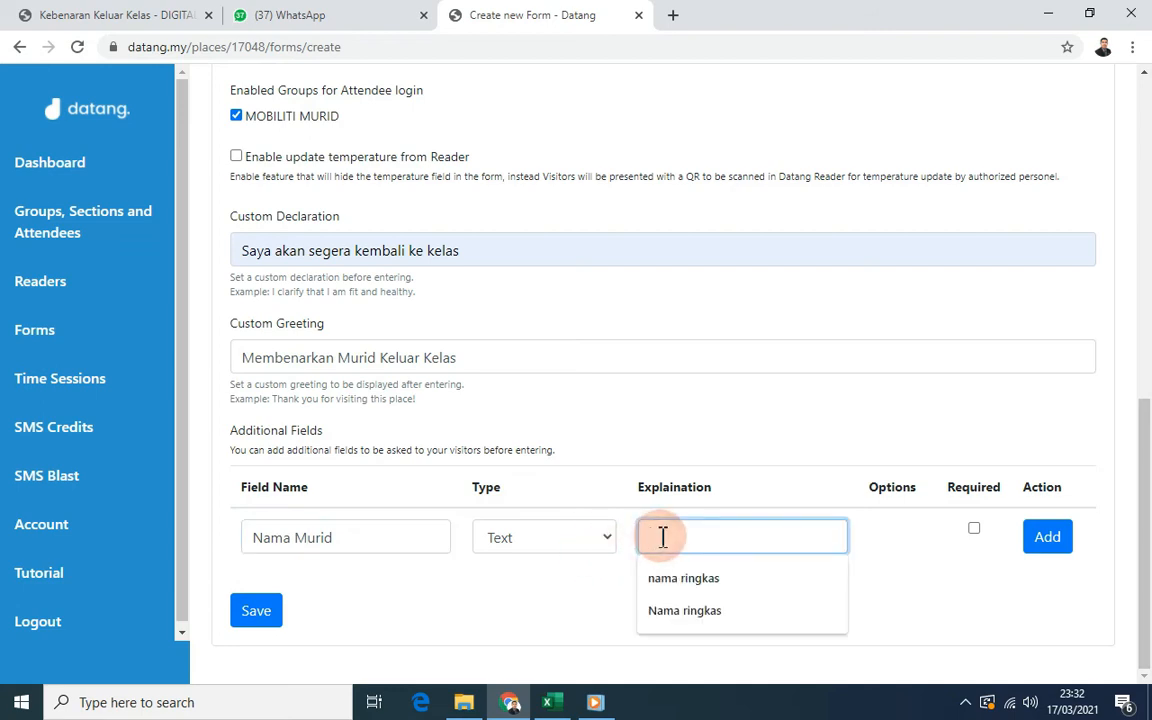
{"action": "type", "text": "Nama"}
{"action": "key", "text": "BackSpace"}
{"action": "key", "text": "BackSpace"}
{"action": "key", "text": "BackSpace"}
{"action": "key", "text": "BackSpace"}
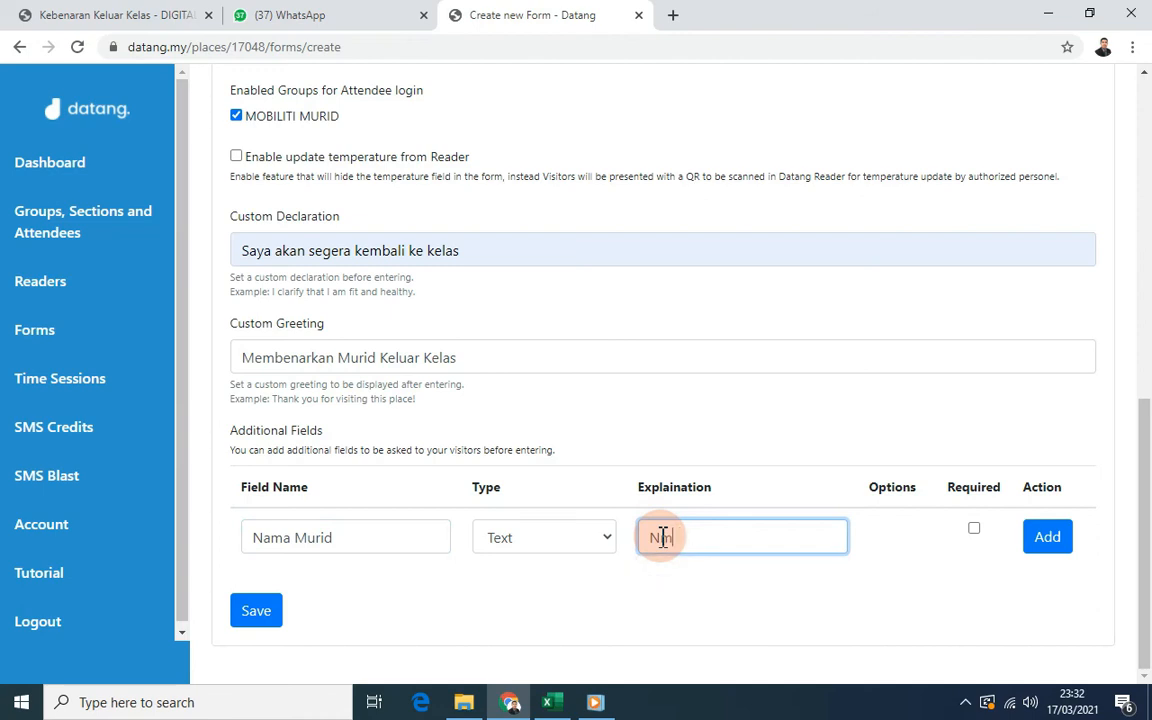
{"action": "type", "text": "nama "}
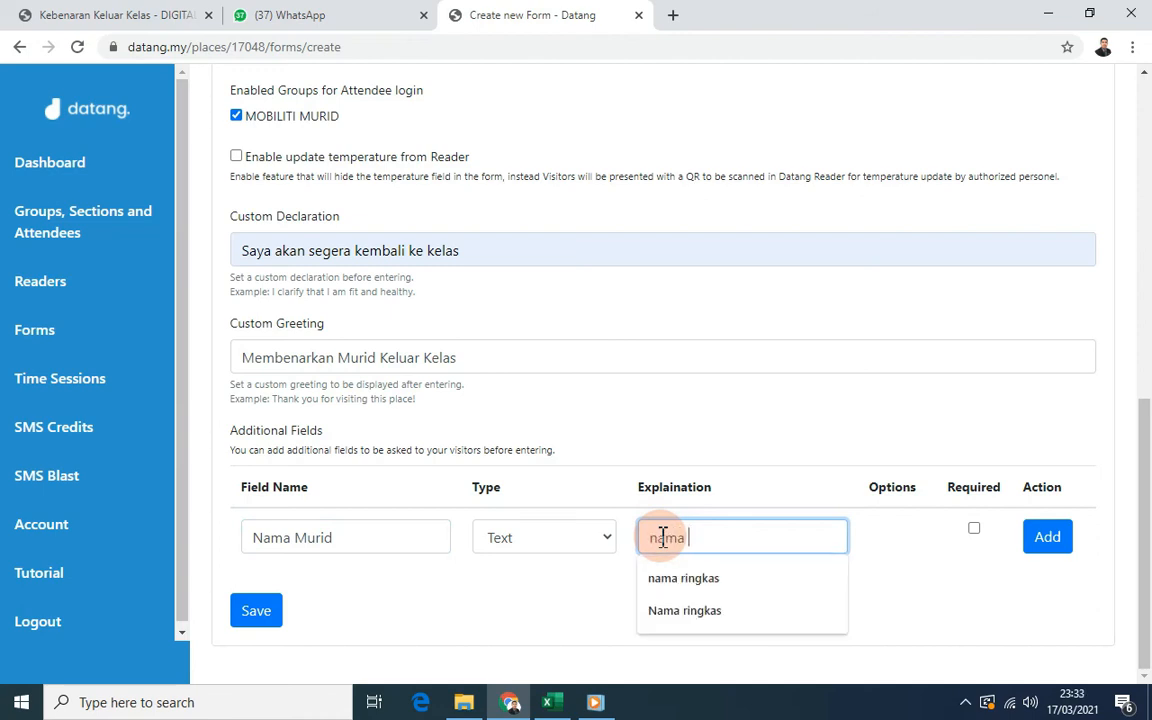
{"action": "type", "text": "ringkas"}
Make the Nama Murid field required and add a second row for another additional field.
{"action": "left_click", "coordinate": [946, 543]}
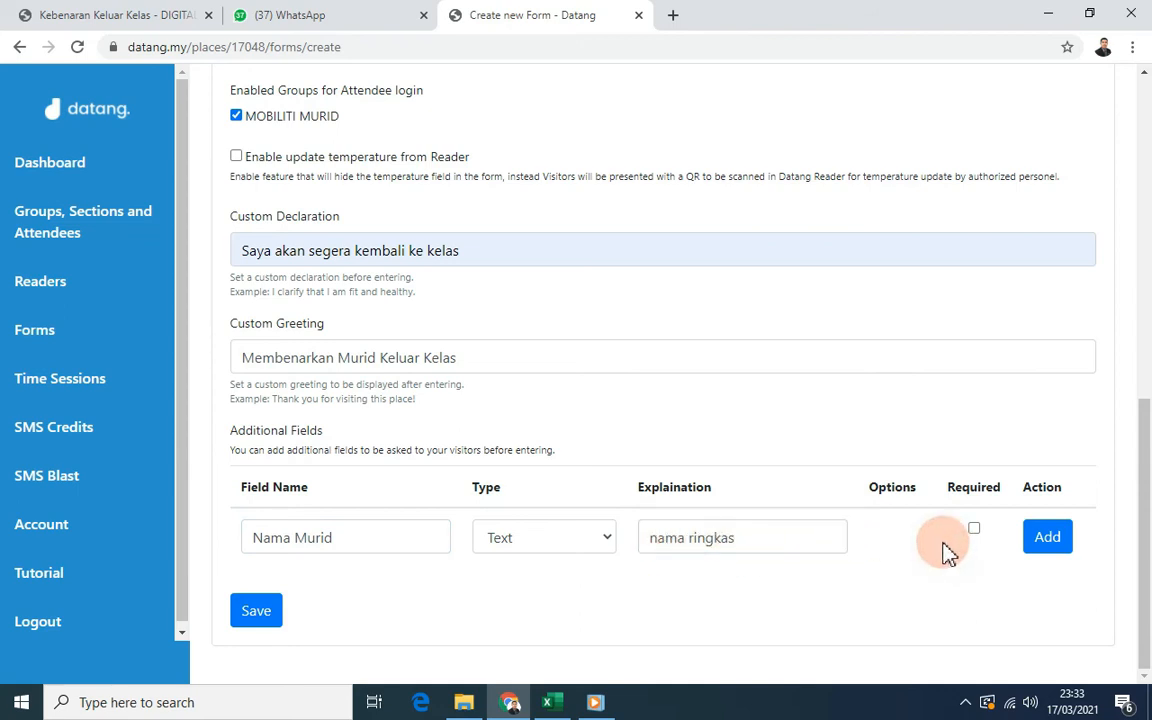
{"action": "left_click", "coordinate": [975, 530]}
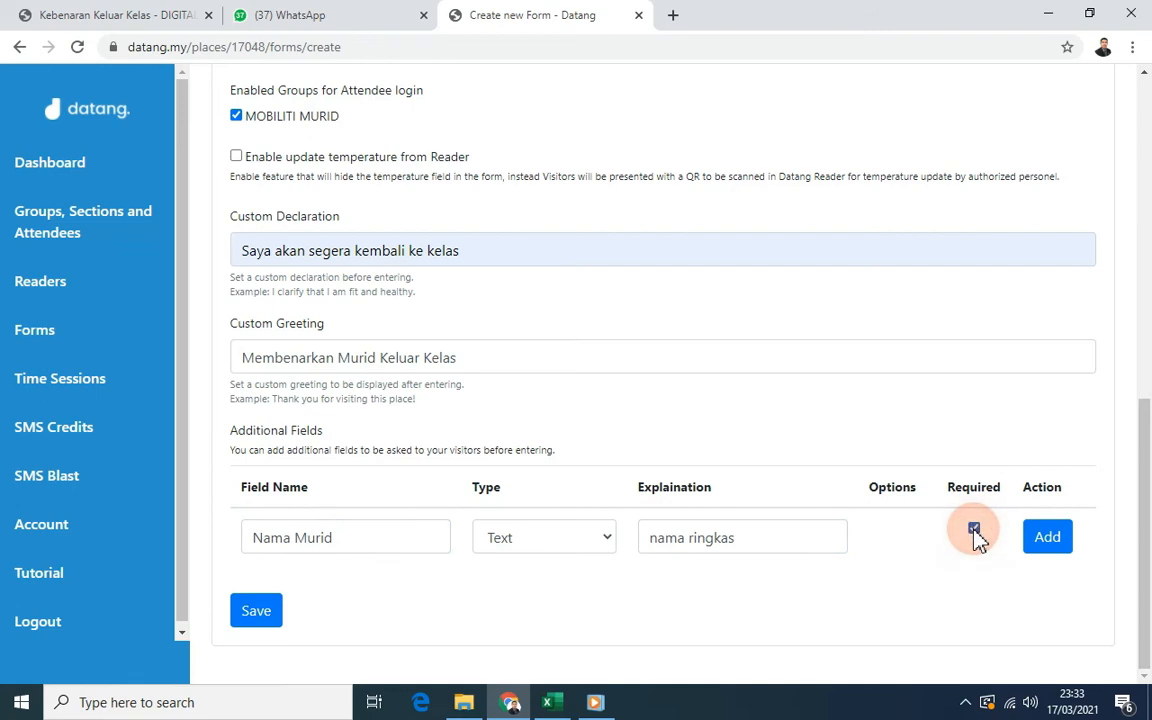
{"action": "left_click", "coordinate": [1046, 543]}
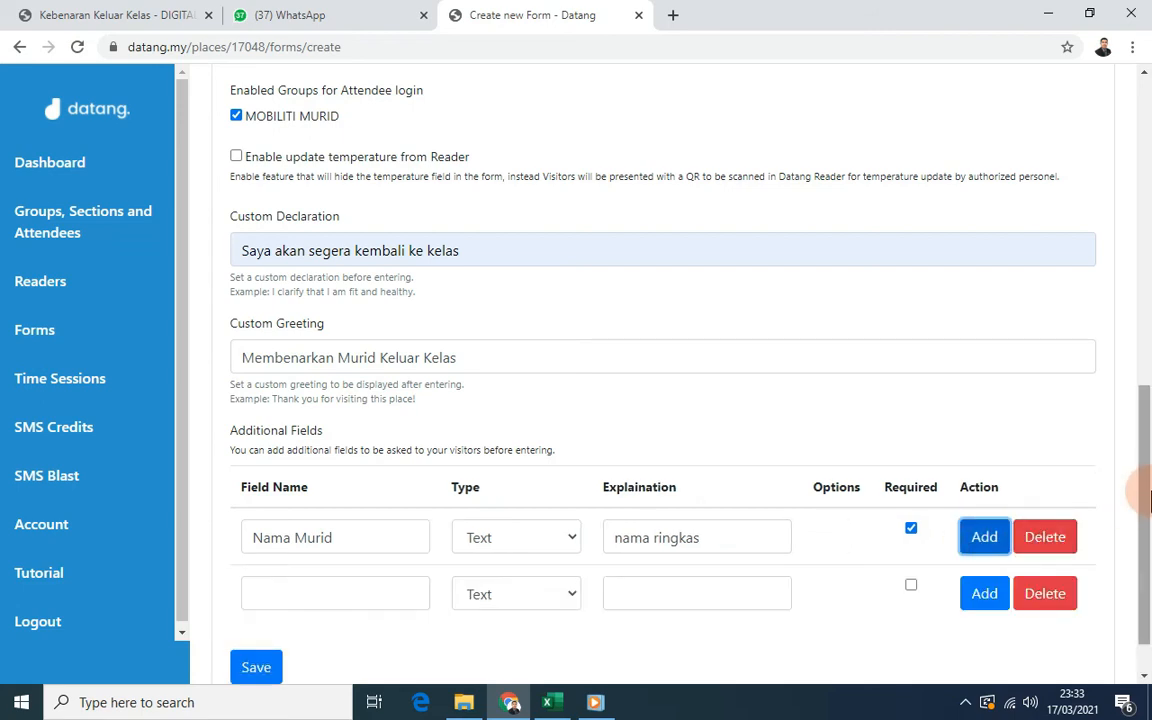
Name the second additional field "Masa" and enter "masa keluar" as its explanation.
{"action": "scroll", "coordinate": [1137, 535], "scroll_direction": "down", "scroll_amount": 1}
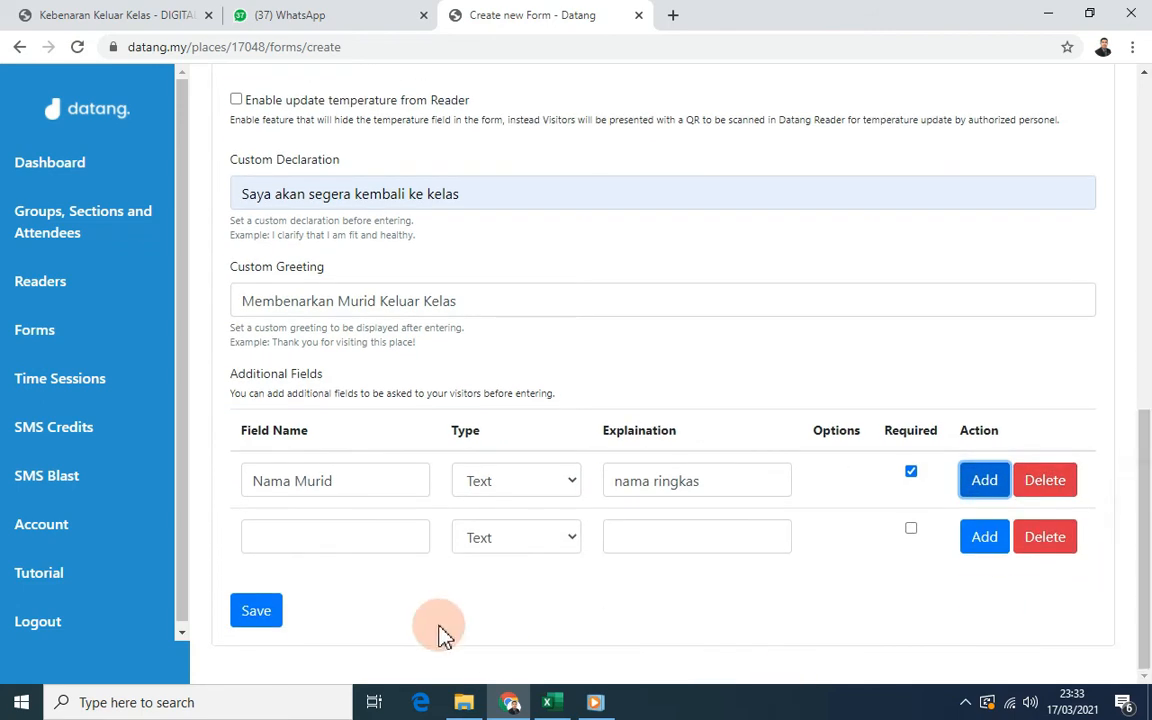
{"action": "left_click", "coordinate": [367, 540]}
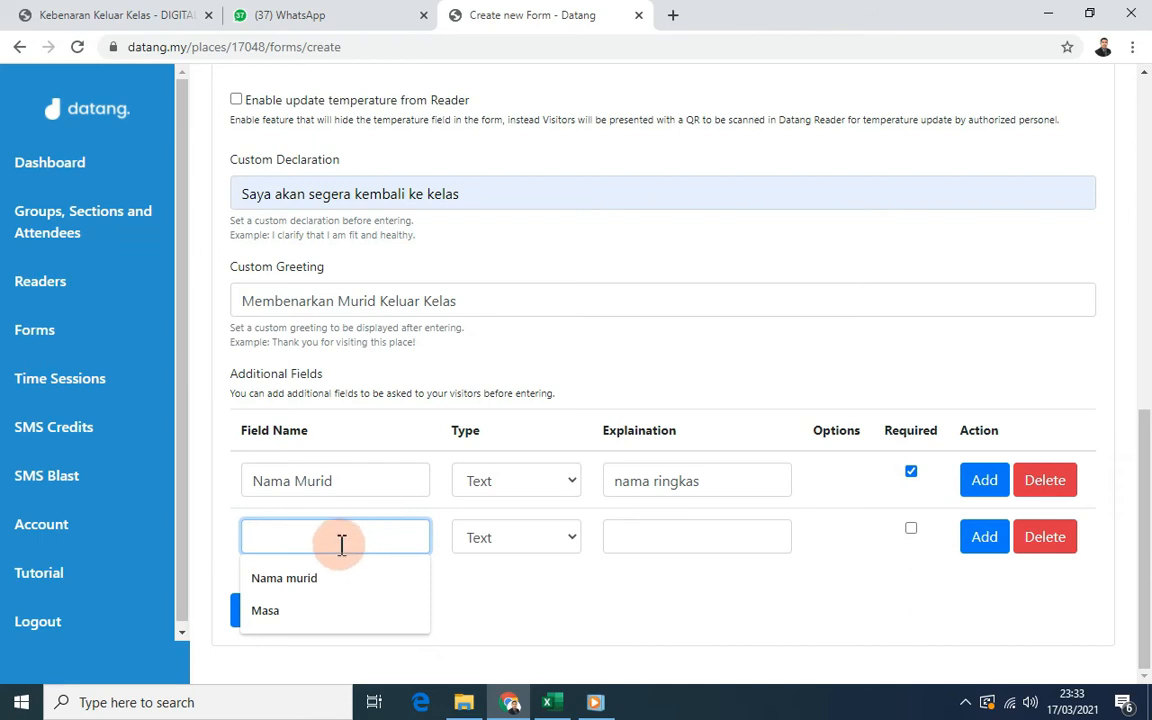
{"action": "type", "text": "Masa"}
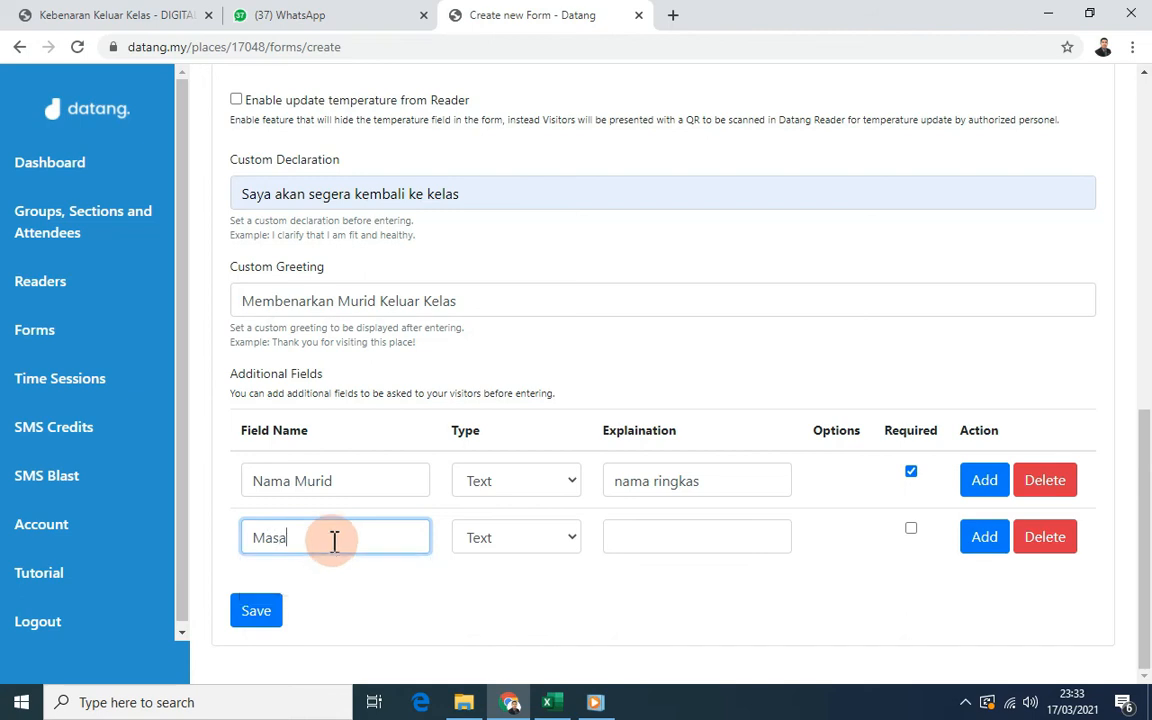
{"action": "left_click", "coordinate": [562, 554]}
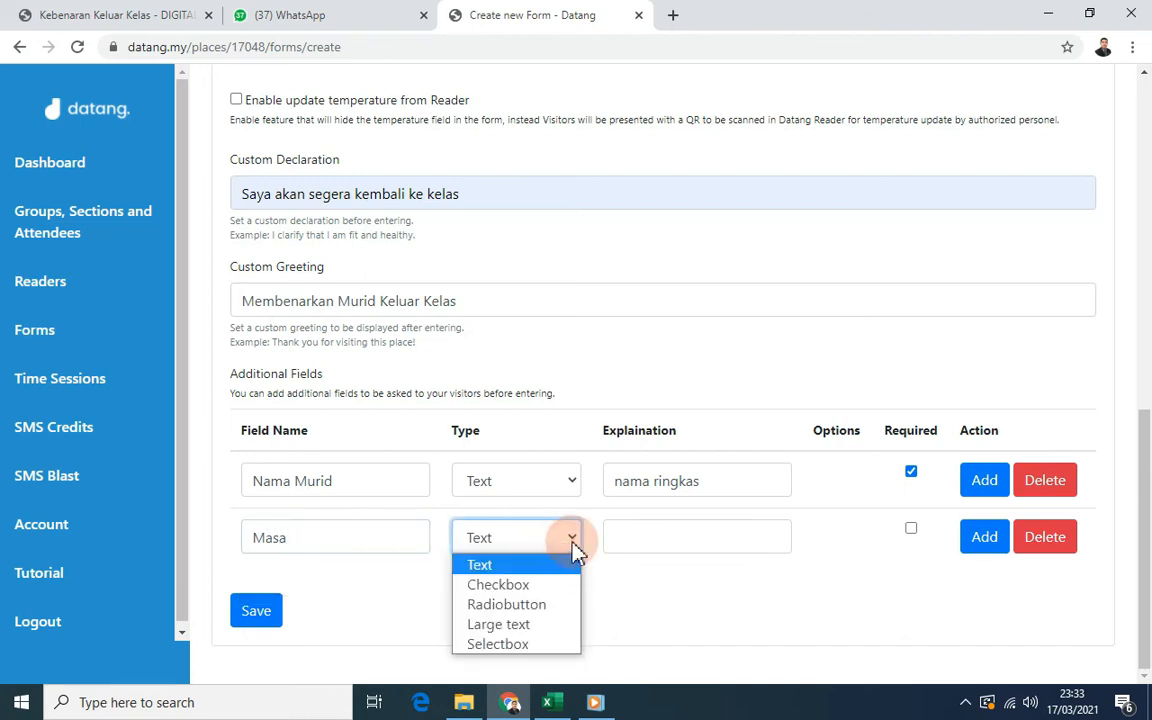
{"action": "left_click", "coordinate": [650, 537]}
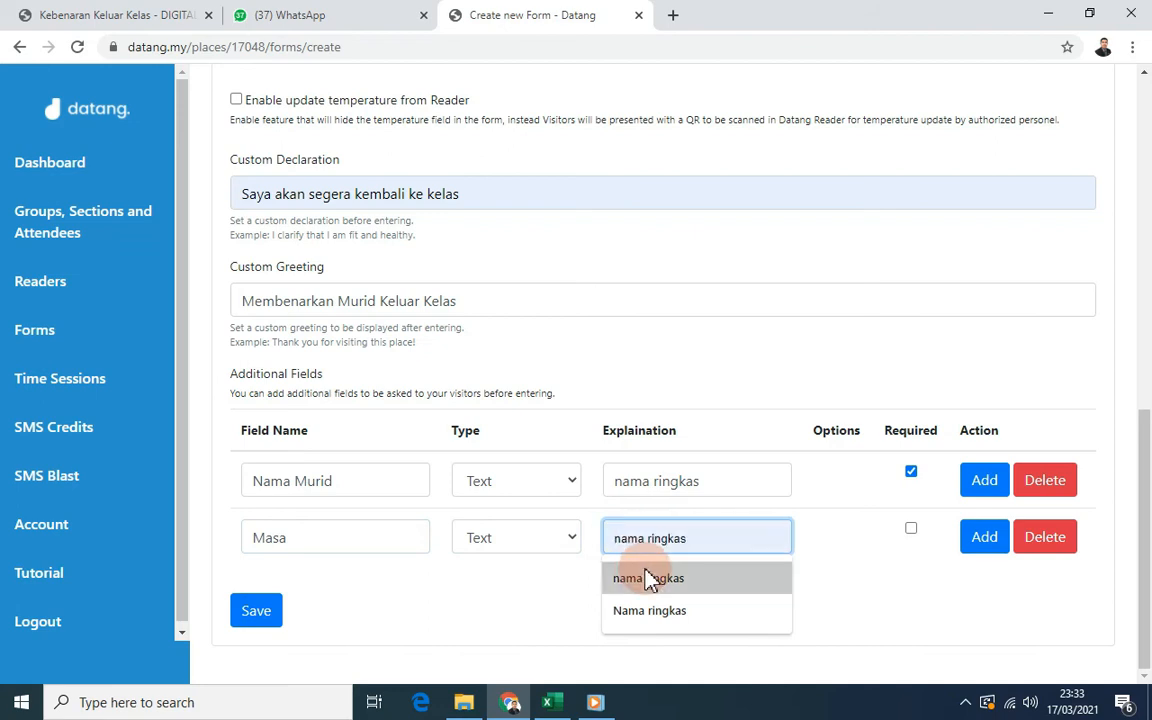
{"action": "type", "text": "masa kelaur"}
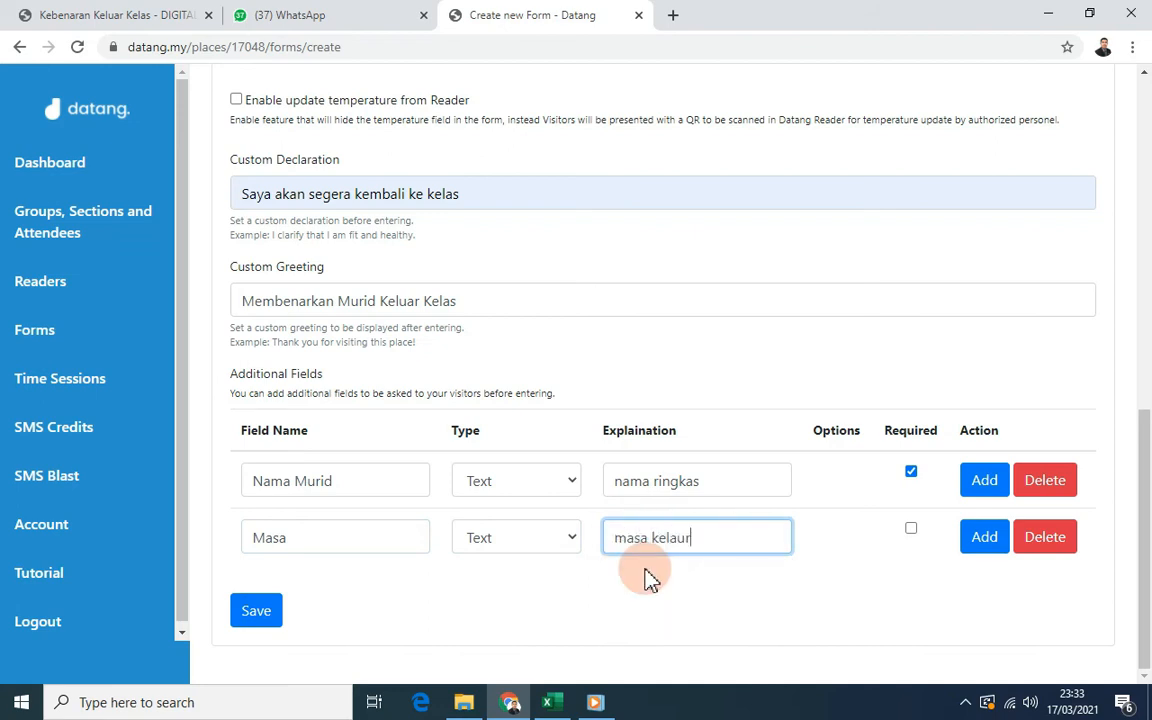
{"action": "left_click", "coordinate": [679, 540]}
{"action": "key", "text": "BackSpace"}
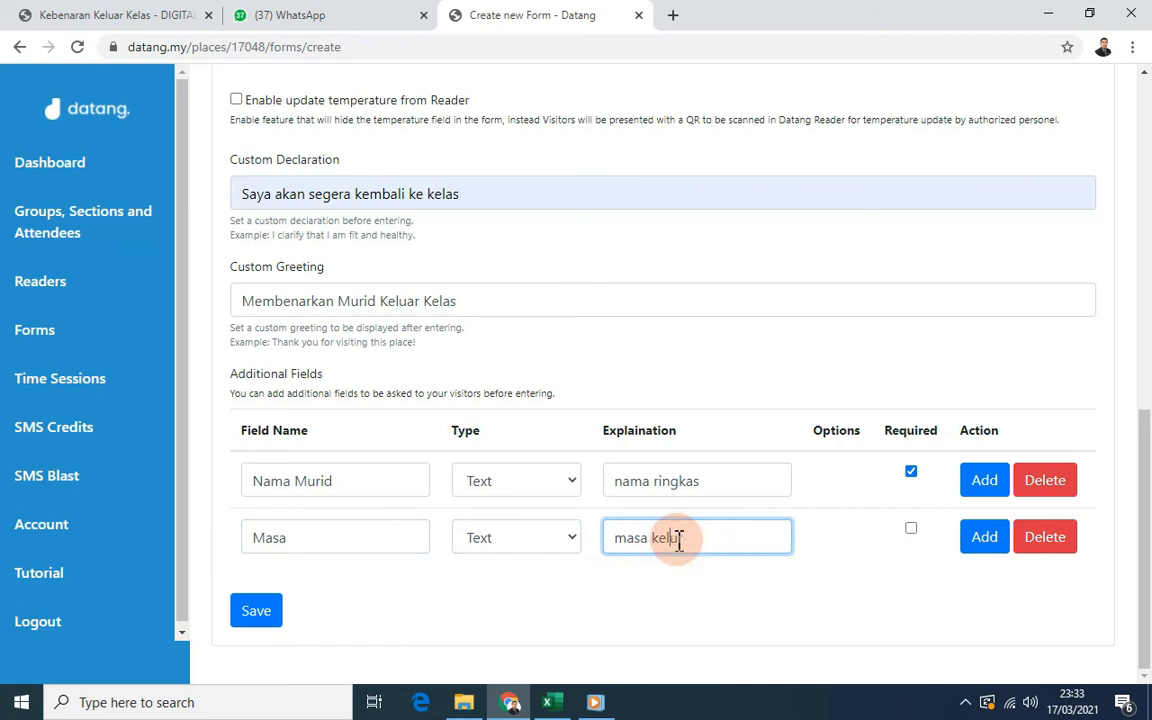
{"action": "left_click", "coordinate": [679, 540]}
{"action": "type", "text": "ar"}
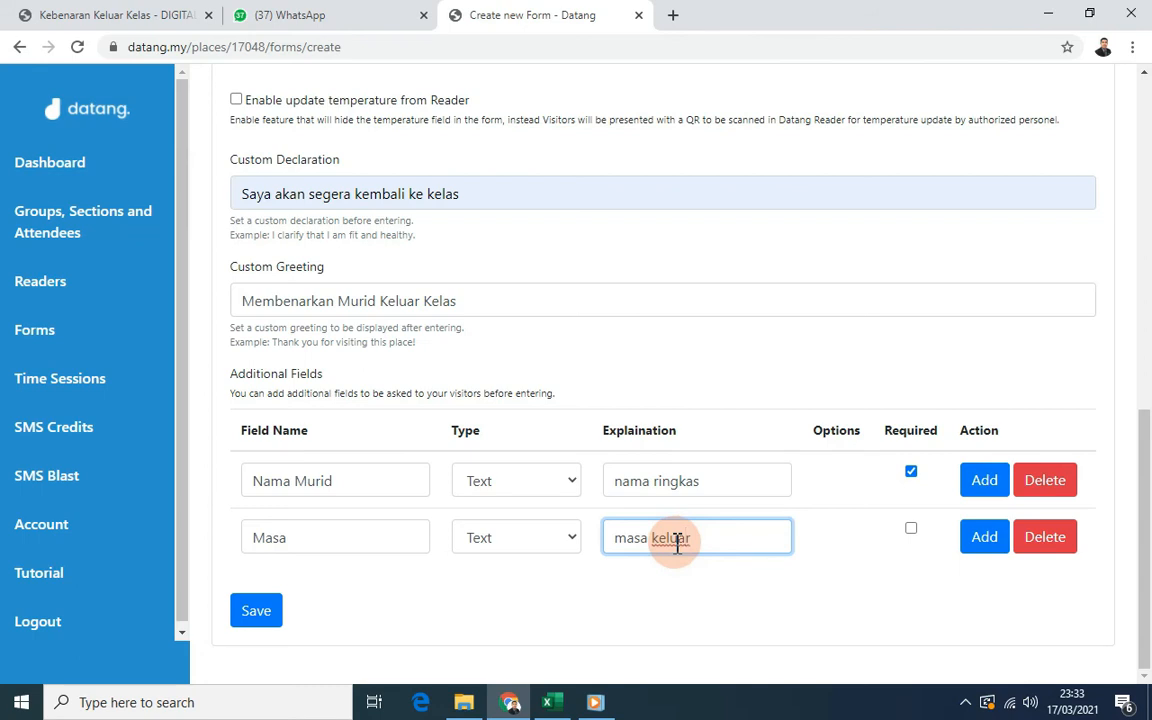
Make the Masa field required and add a third additional field named "Kelas".
{"action": "left_click", "coordinate": [911, 533]}
{"action": "left_click", "coordinate": [985, 545]}
{"action": "left_click", "coordinate": [316, 594]}
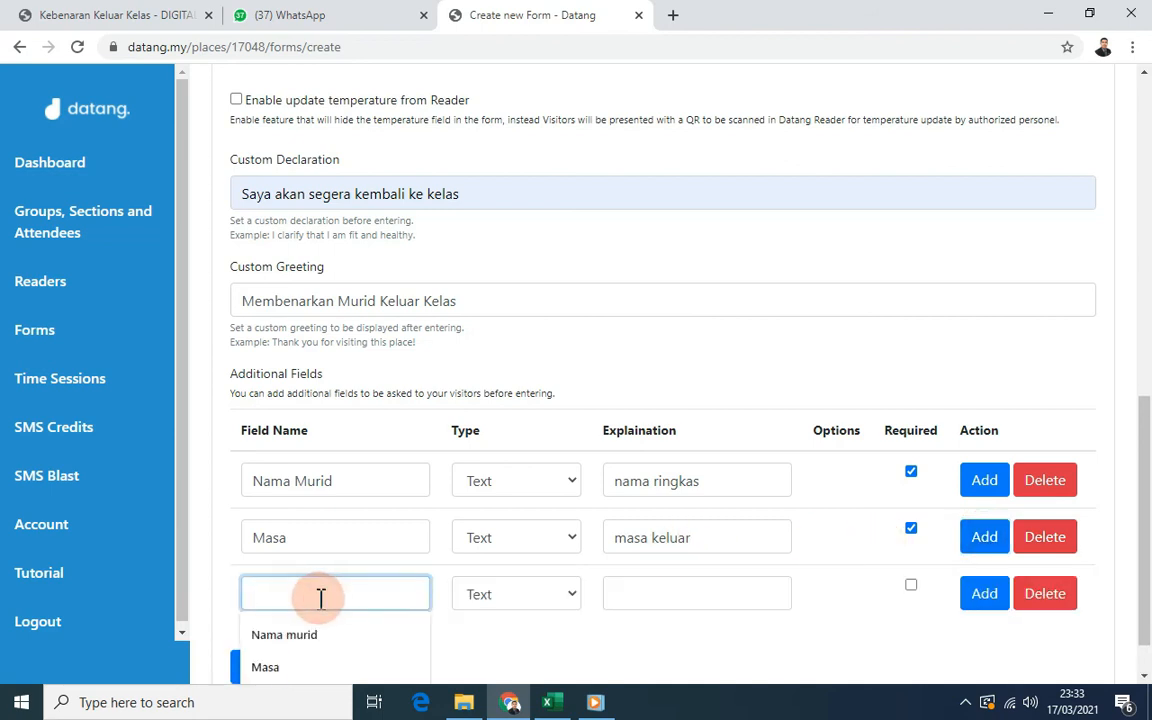
{"action": "scroll", "coordinate": [440, 625], "scroll_direction": "down", "scroll_amount": 1}
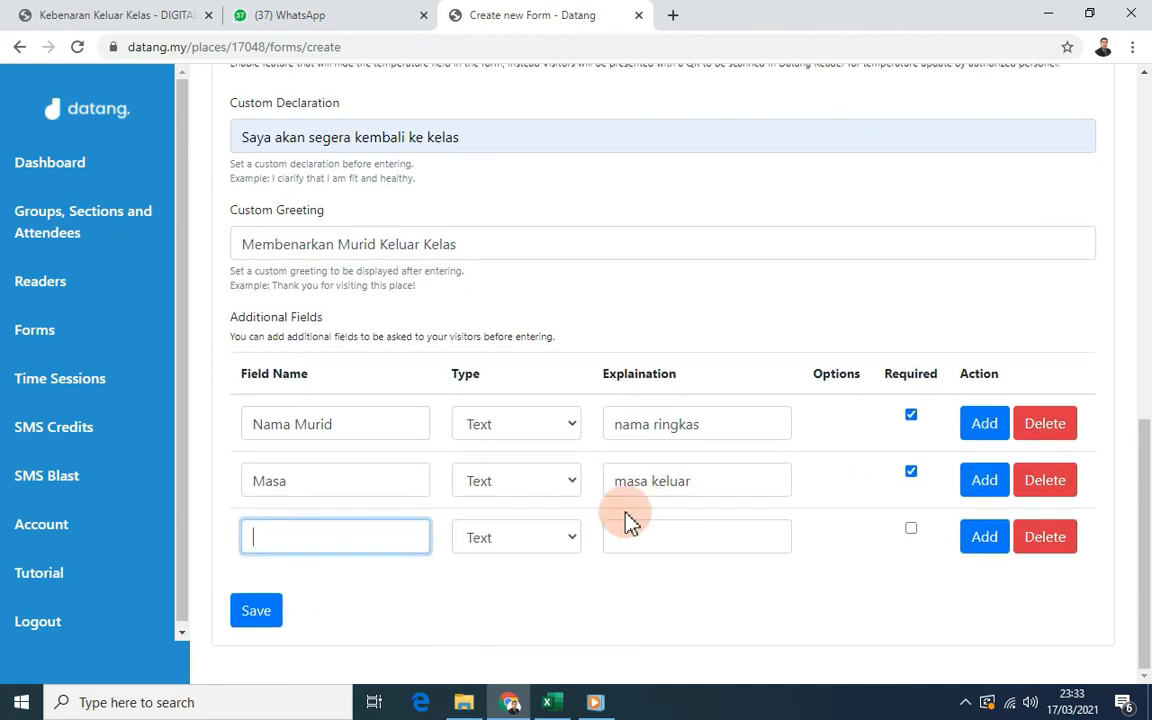
{"action": "left_click", "coordinate": [326, 541]}
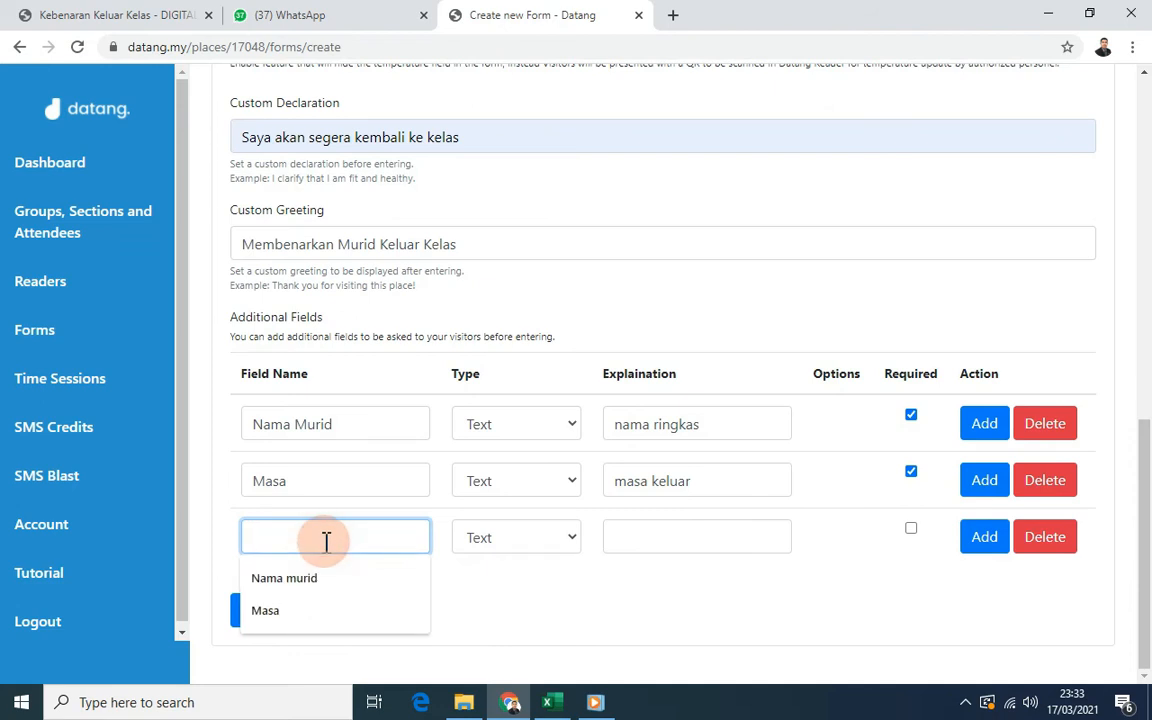
{"action": "type", "text": "Kelas"}
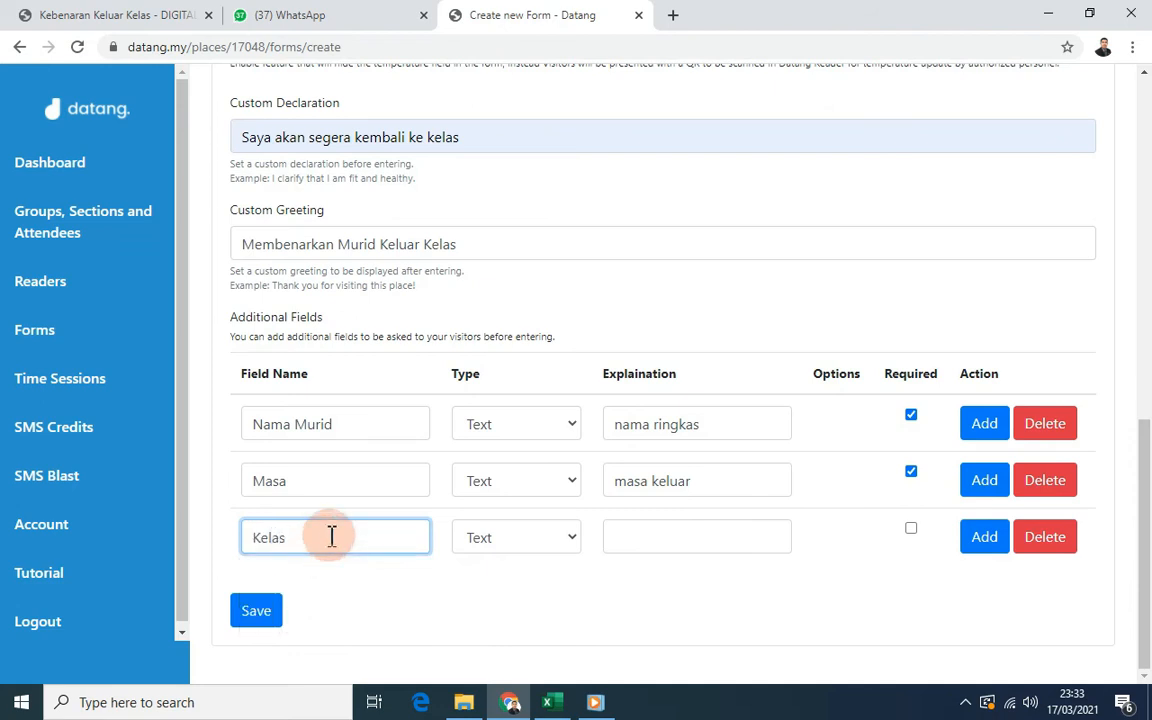
{"action": "left_click", "coordinate": [525, 610]}
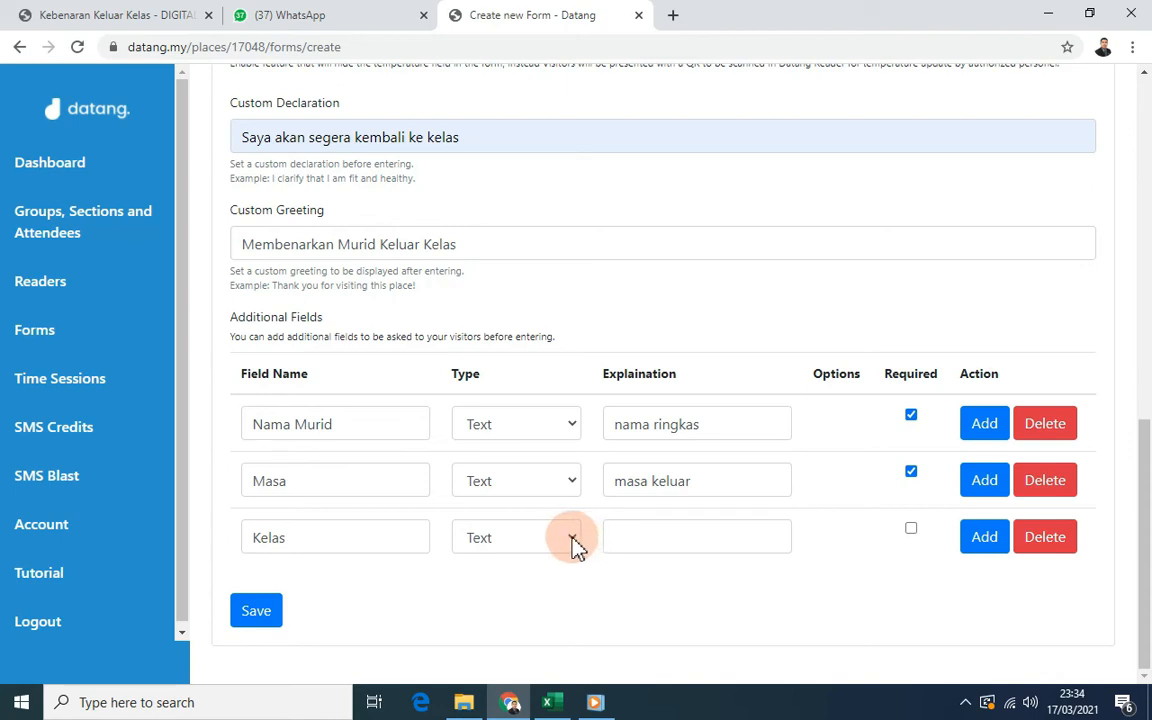
Set the Kelas field's type to Checkbox and enter "Pilih" as its explanation.
{"action": "left_click", "coordinate": [618, 538]}
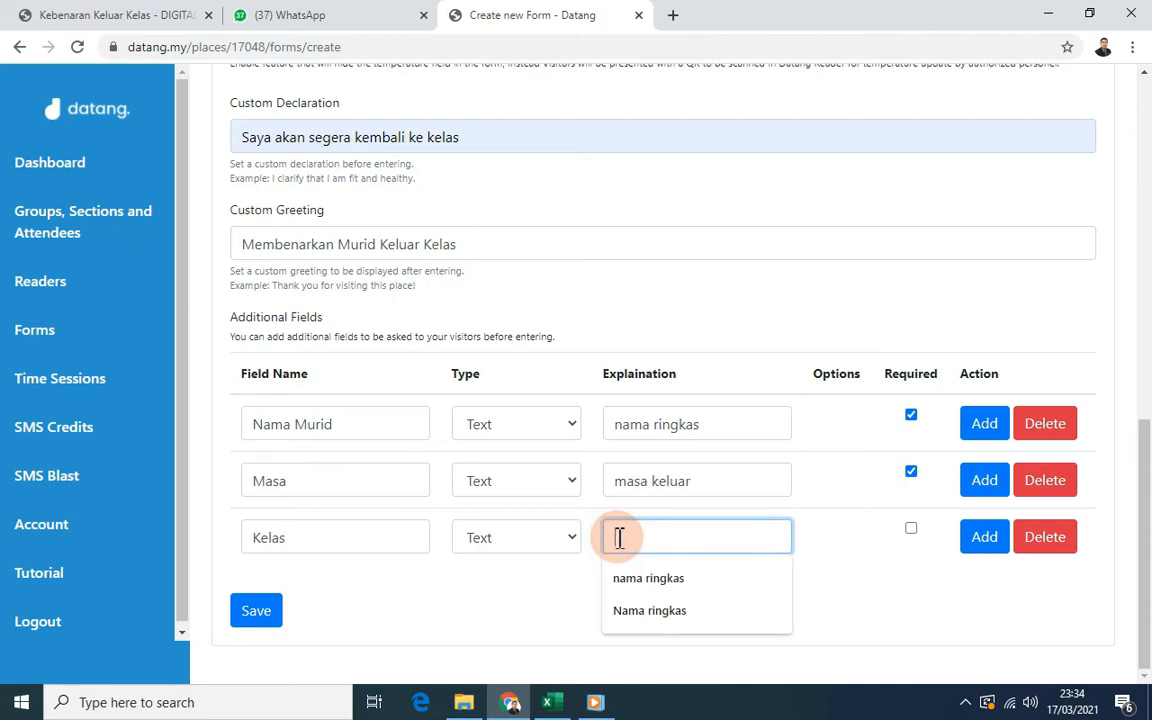
{"action": "left_click", "coordinate": [571, 548]}
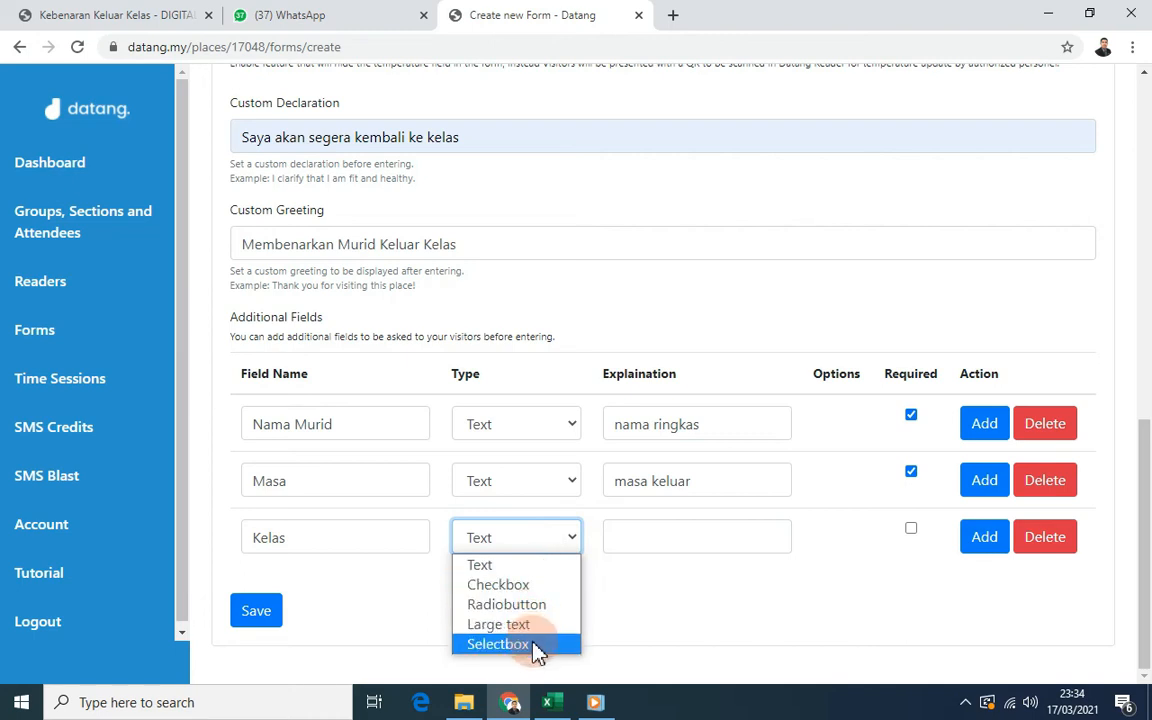
{"action": "left_click", "coordinate": [533, 588]}
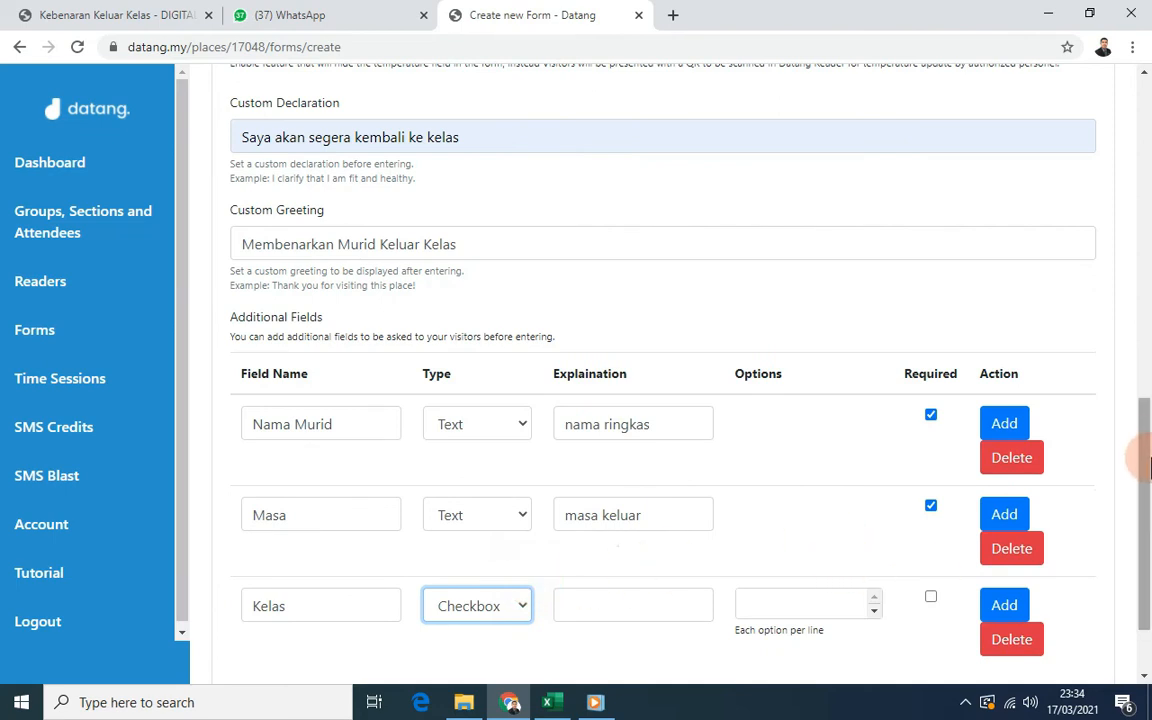
{"action": "left_click_drag", "start_coordinate": [1147, 485], "coordinate": [1134, 527]}
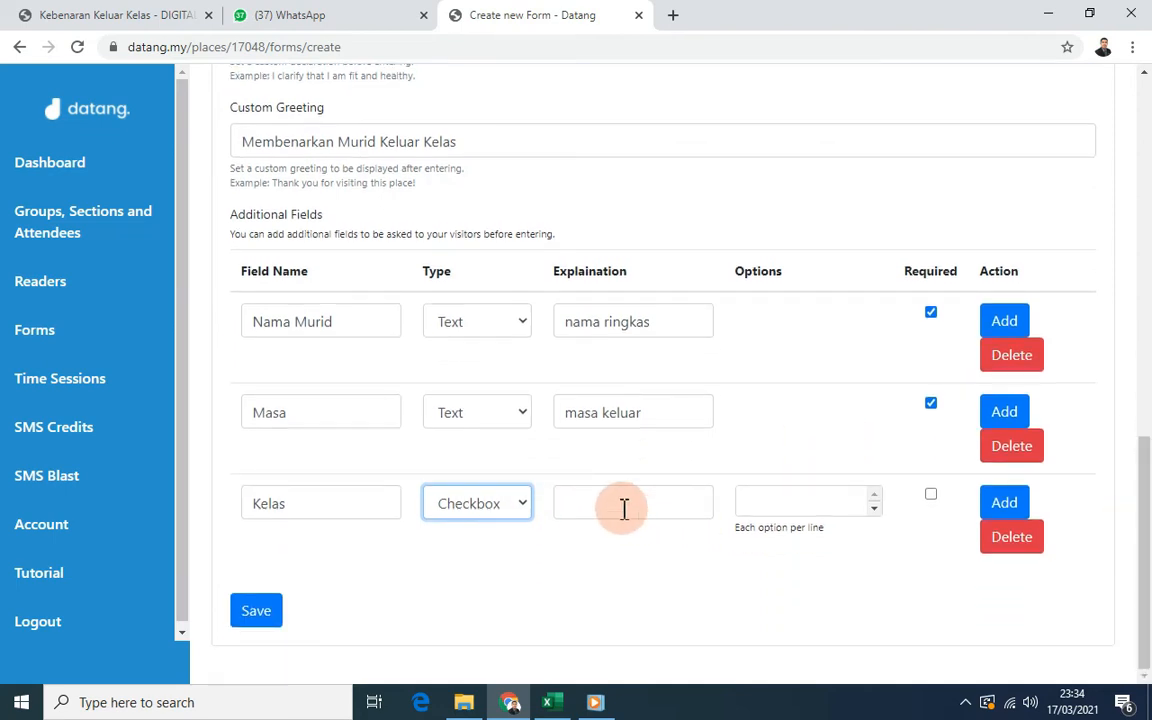
{"action": "left_click", "coordinate": [624, 508]}
{"action": "type", "text": "Pilih"}
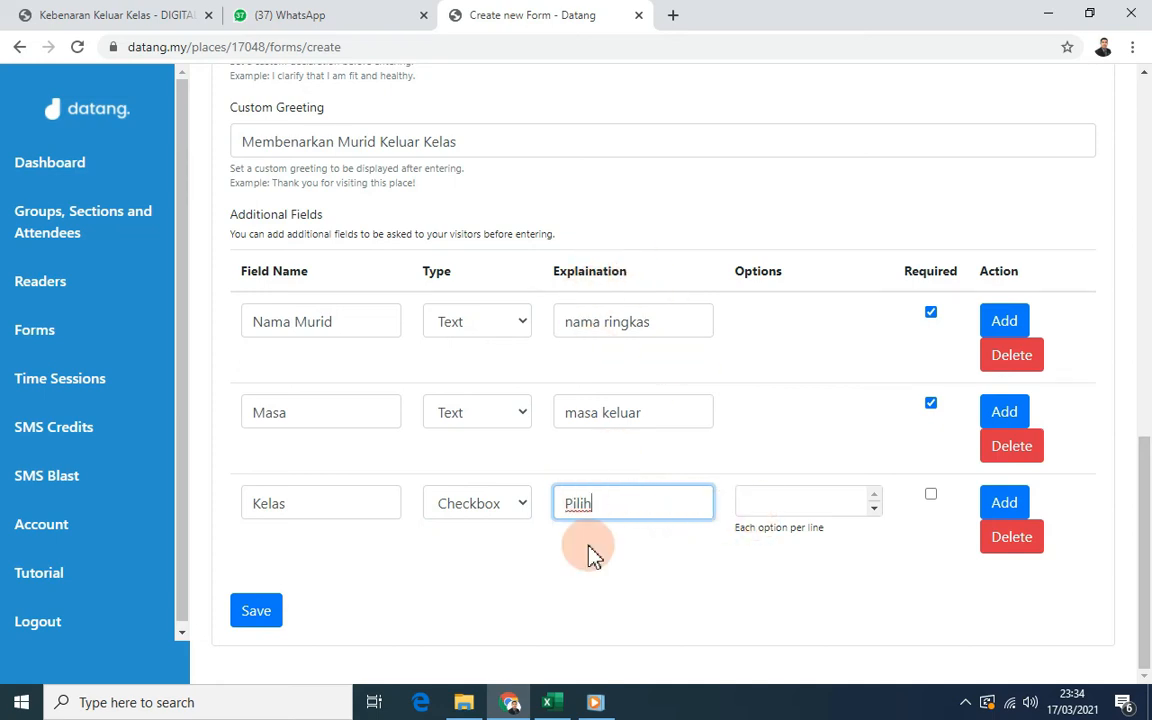
Enter "1 Jupiter" and "1 Mars" as the first two options of the Kelas field, one per line.
{"action": "left_click", "coordinate": [748, 505]}
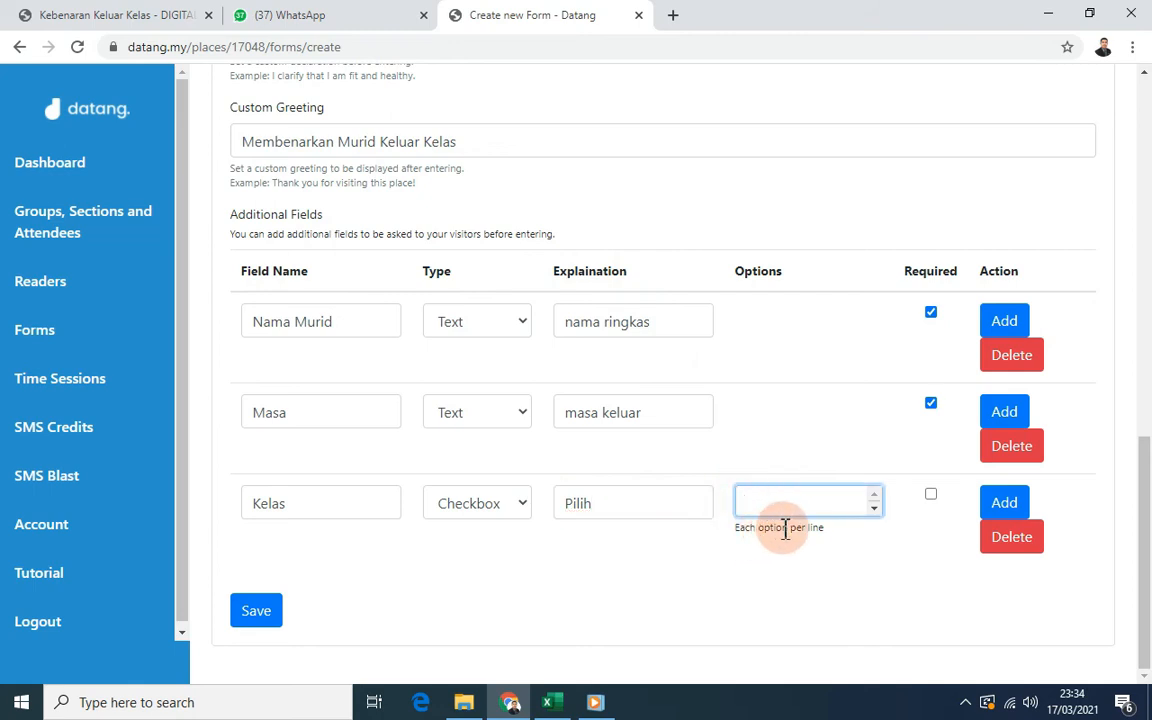
{"action": "type", "text": "1 "}
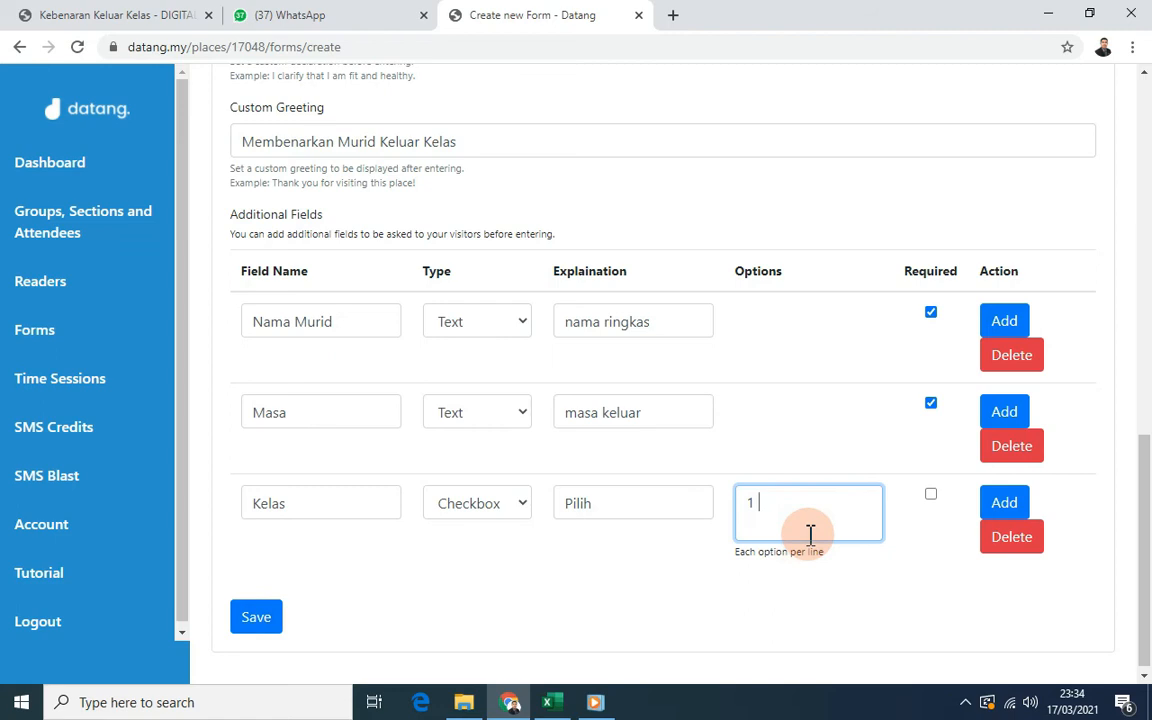
{"action": "type", "text": "Merah"}
{"action": "key", "text": "BackSpace"}
{"action": "key", "text": "BackSpace"}
{"action": "key", "text": "BackSpace"}
{"action": "key", "text": "BackSpace"}
{"action": "key", "text": "BackSpace"}
{"action": "type", "text": "Jupi"}
{"action": "type", "text": "ter "}
{"action": "type", "text": "1 Mar"}
{"action": "type", "text": "s"}
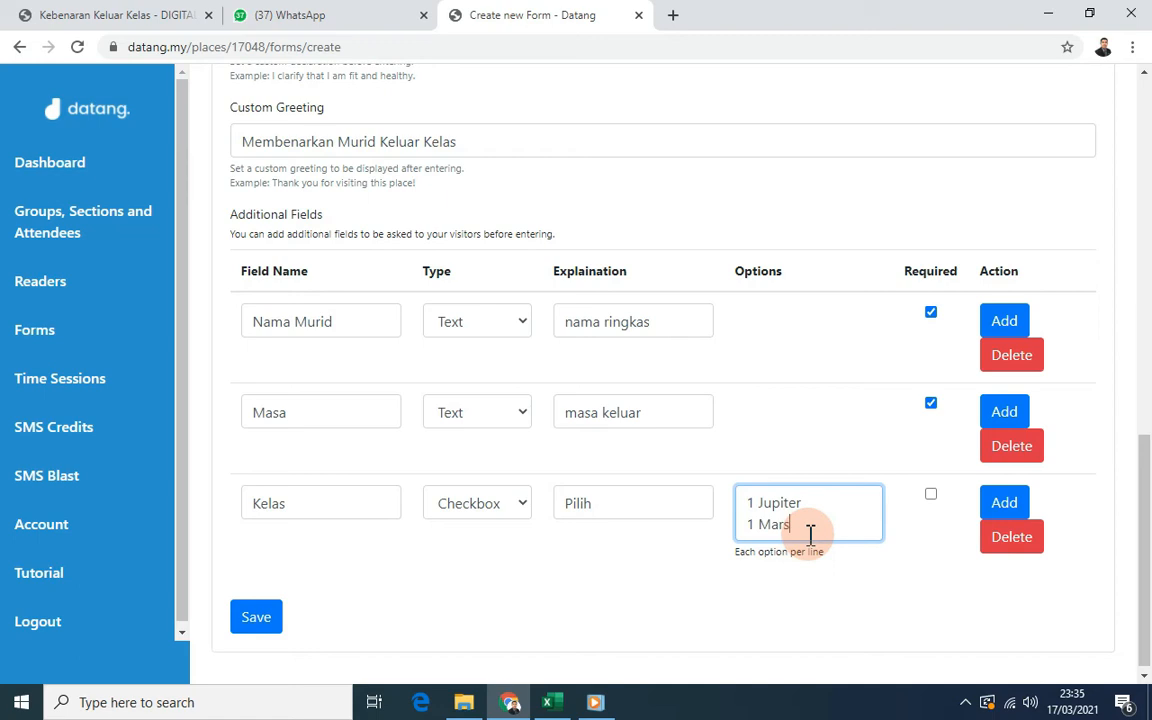
{"action": "key", "text": "Return"}
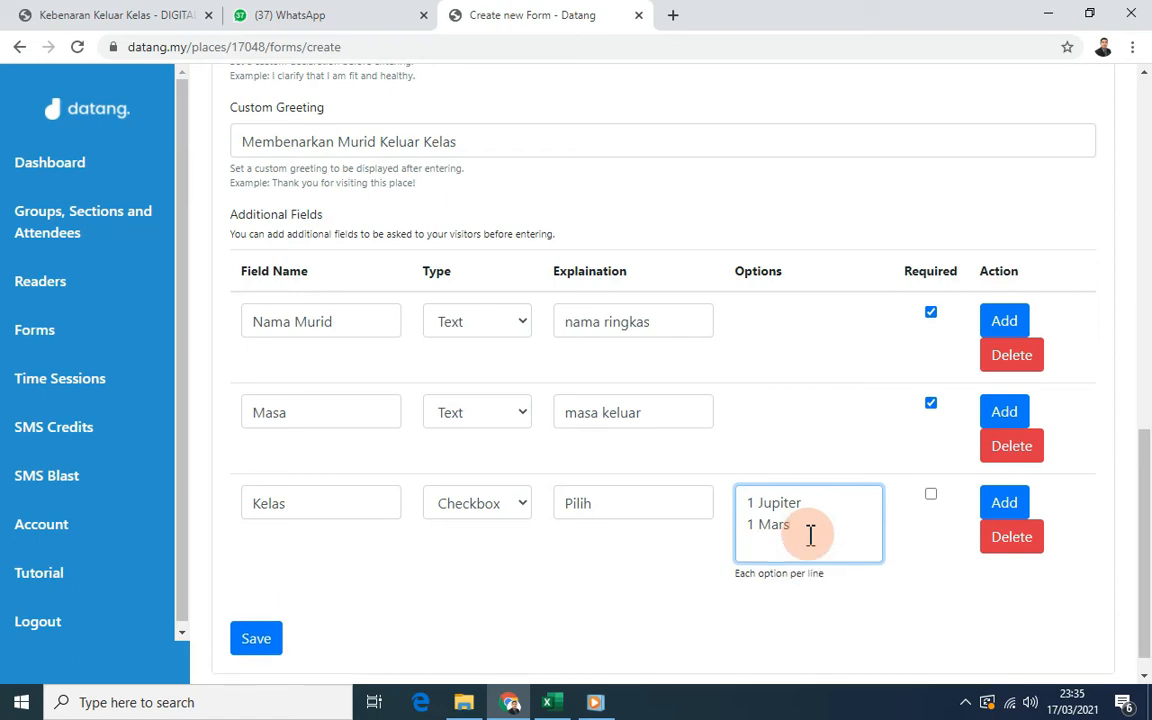
Add "1 Neptune" and "2 Jupiter" on separate lines as further options of the Kelas field.
{"action": "type", "text": "1"}
{"action": "type", "text": "Neptune"}
{"action": "key", "text": "Return"}
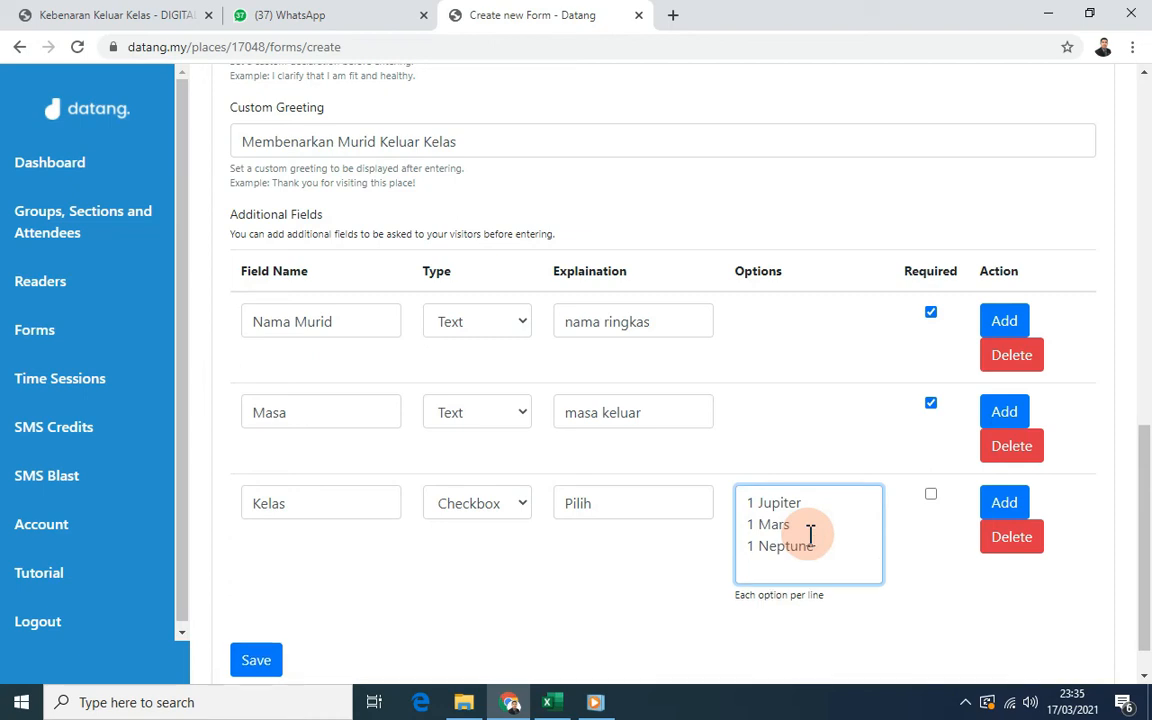
{"action": "type", "text": "2Jupiter"}
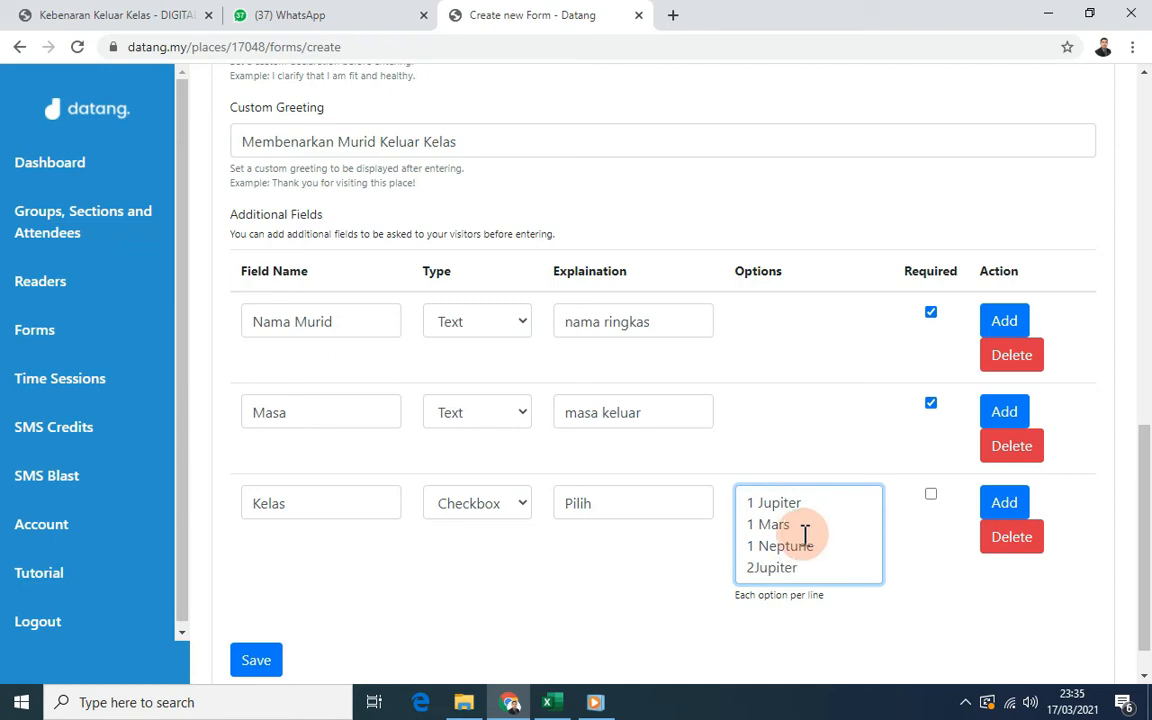
{"action": "left_click", "coordinate": [756, 567]}
{"action": "left_click", "coordinate": [818, 572]}
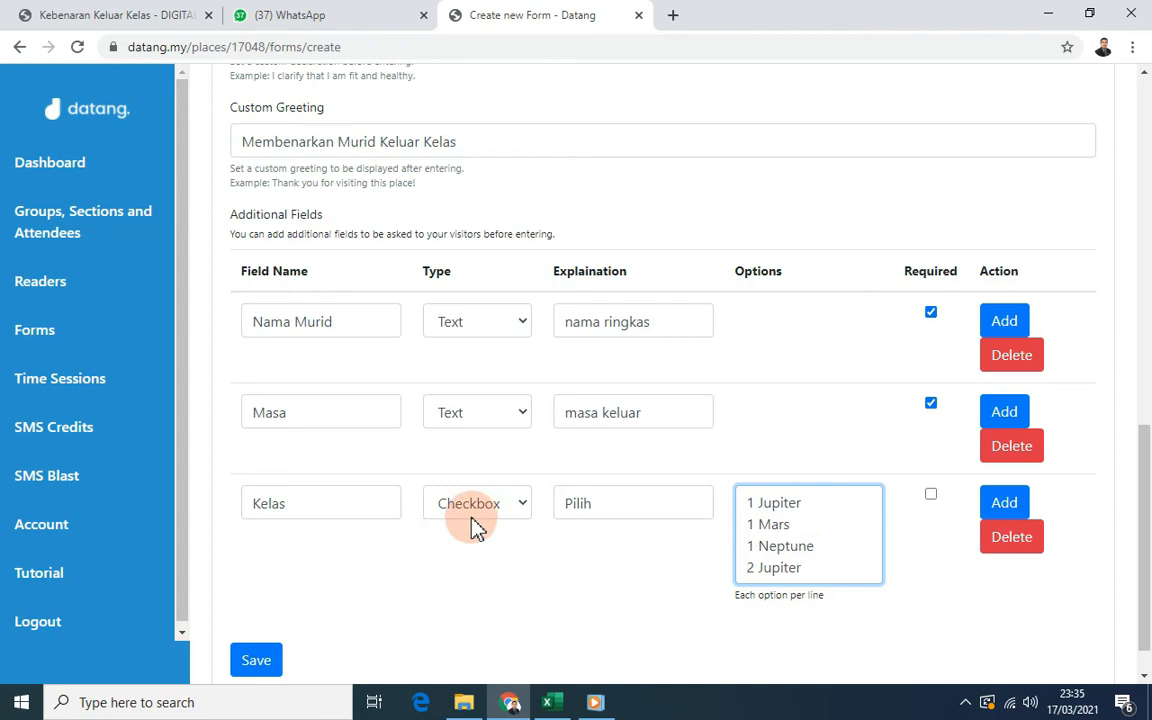
Make the Kelas field required and add a fourth row for another additional field.
{"action": "left_click", "coordinate": [515, 510]}
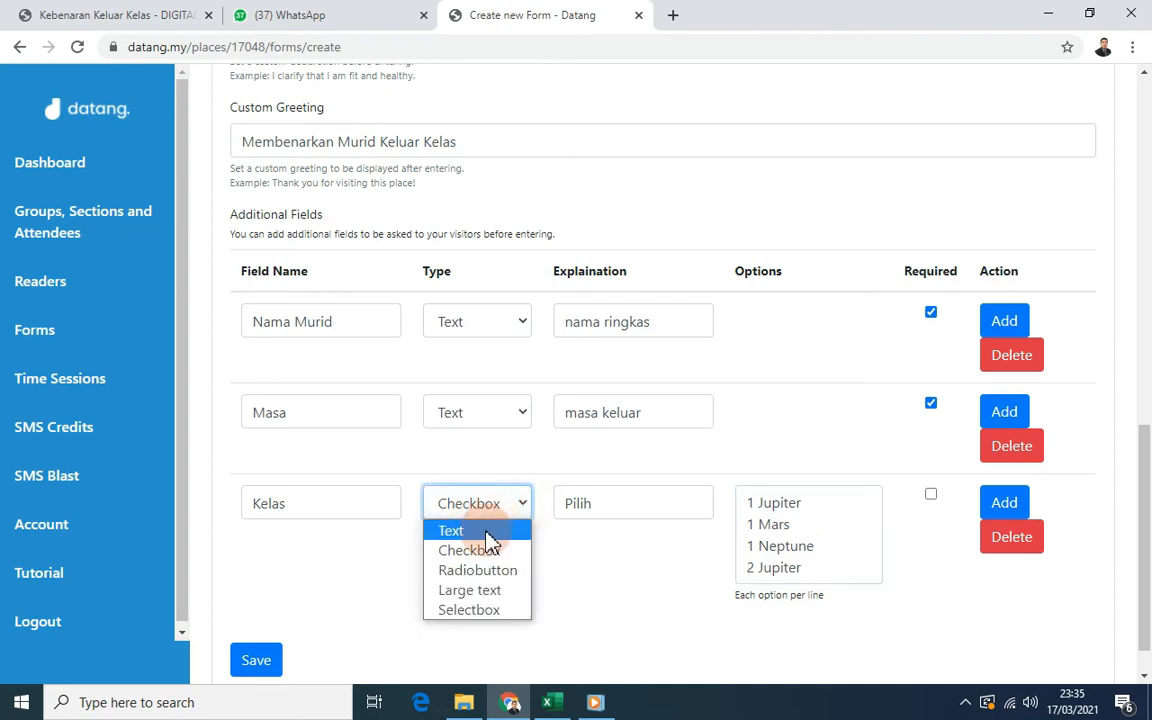
{"action": "left_click", "coordinate": [596, 456]}
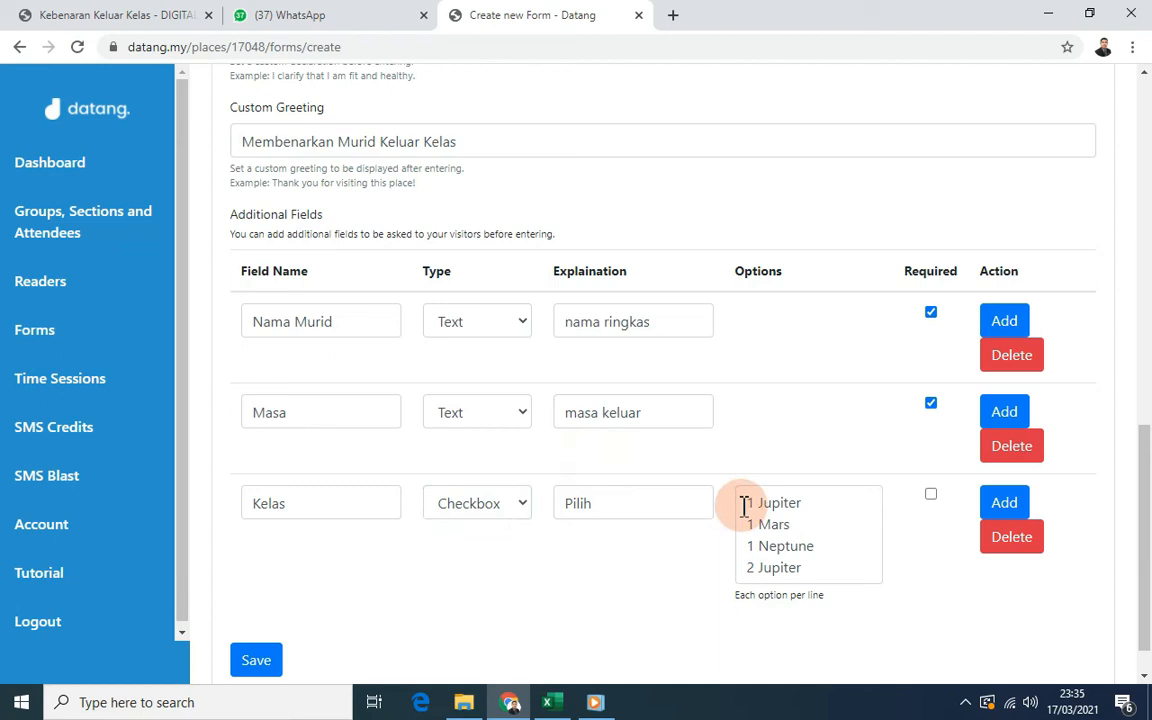
{"action": "left_click", "coordinate": [931, 495]}
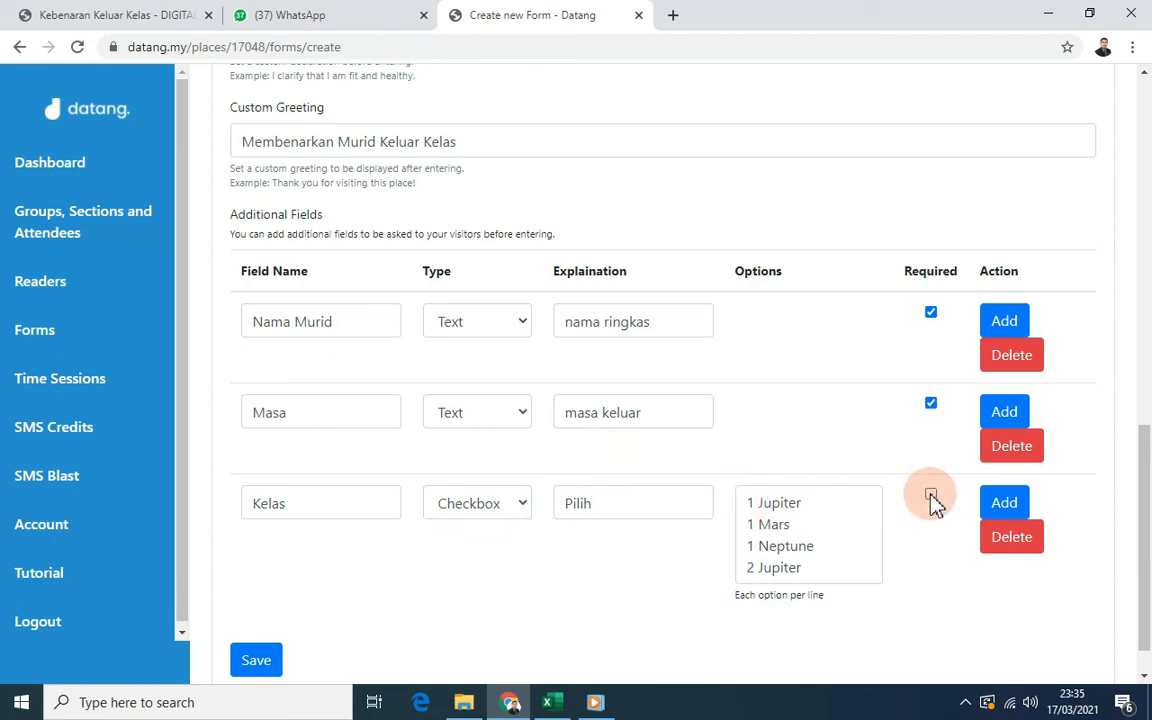
{"action": "left_click", "coordinate": [1002, 505]}
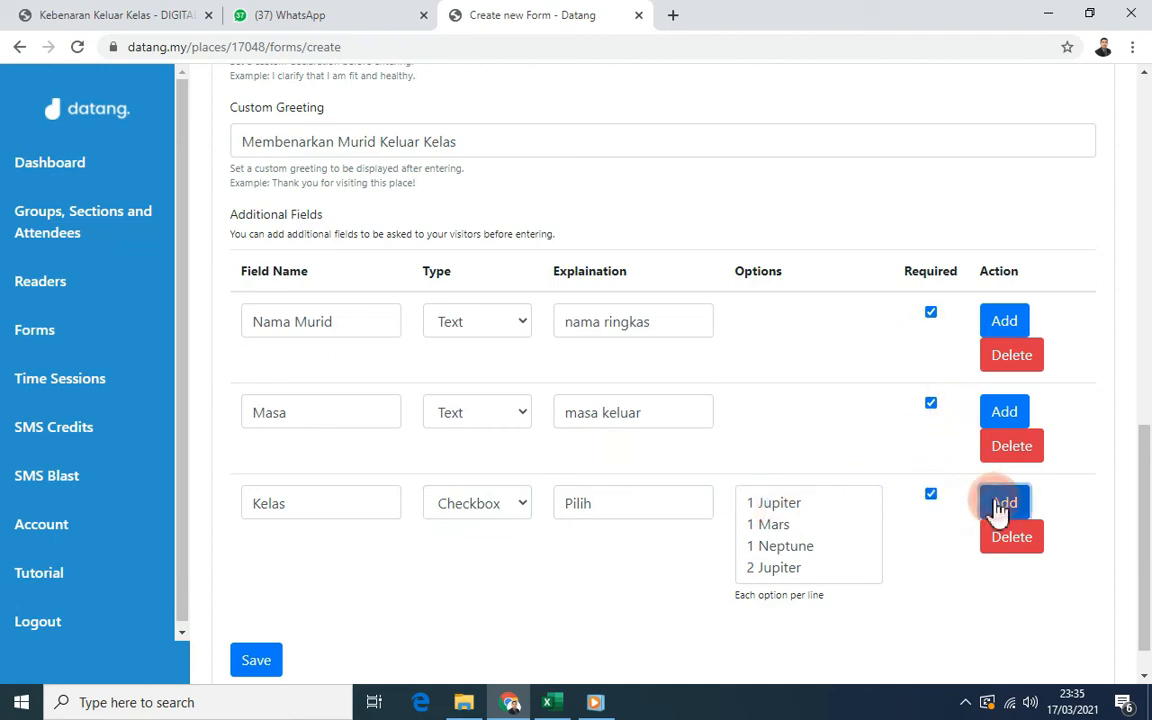
{"action": "left_click", "coordinate": [1147, 476]}
{"action": "left_click_drag", "start_coordinate": [1147, 476], "coordinate": [1145, 650]}
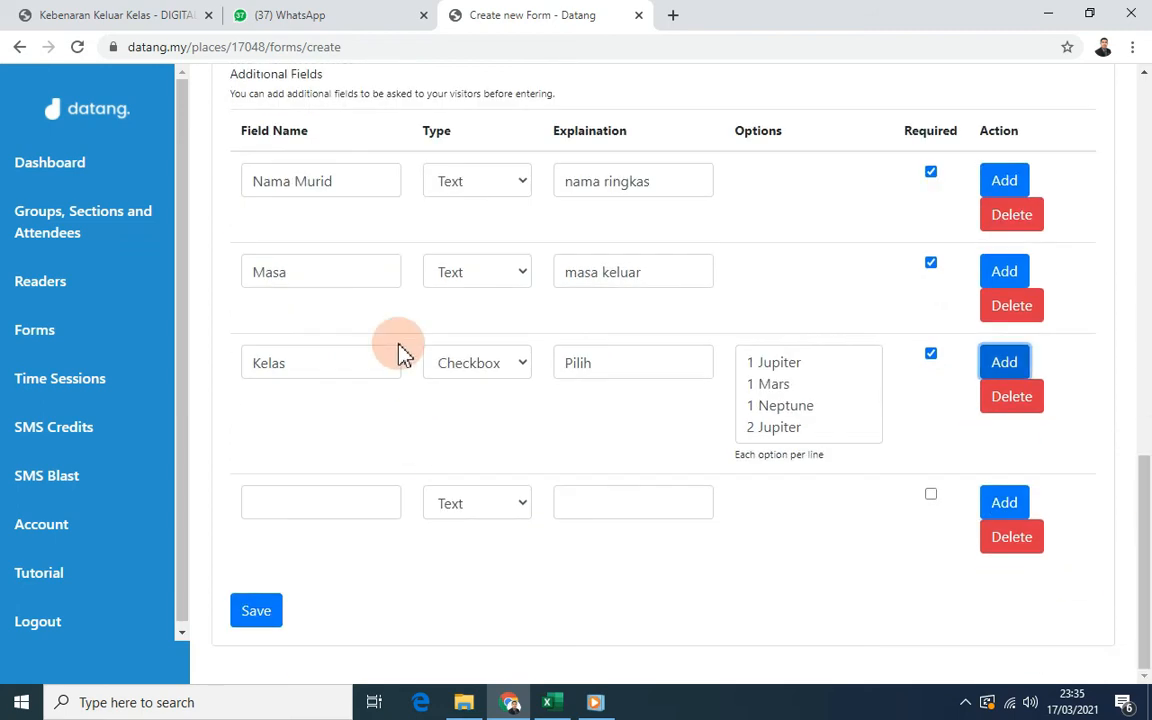
Name the fourth additional field "Tujuan".
{"action": "left_click", "coordinate": [301, 502]}
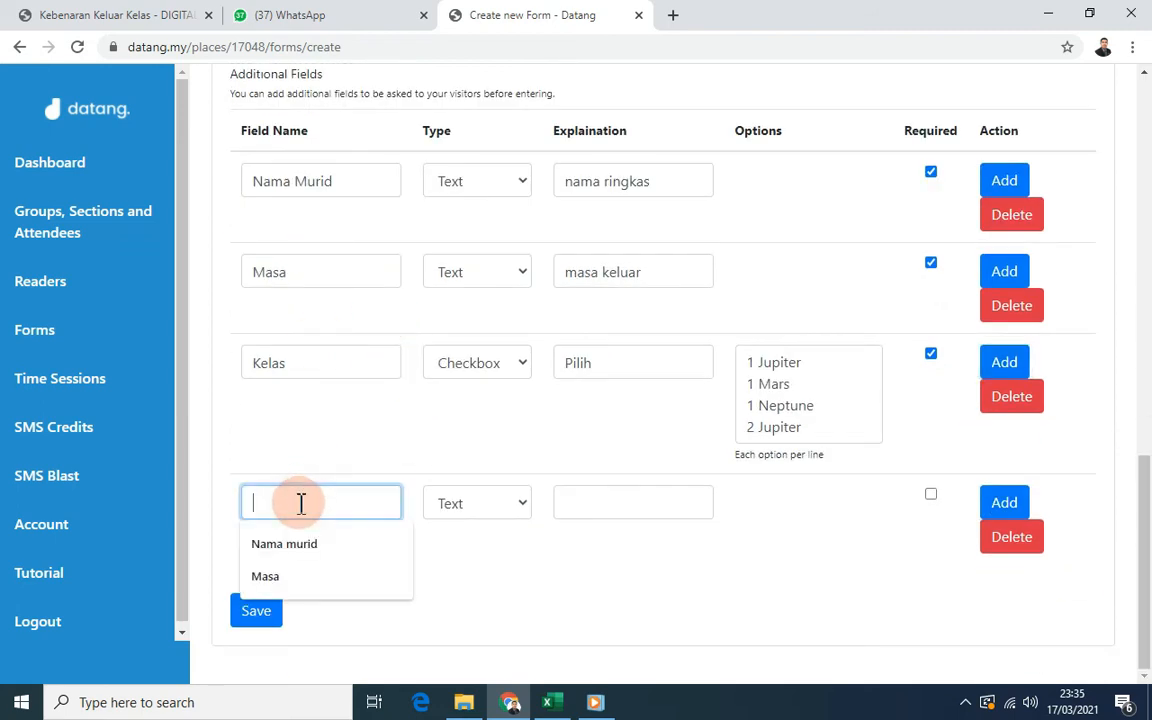
{"action": "type", "text": "Tjuan"}
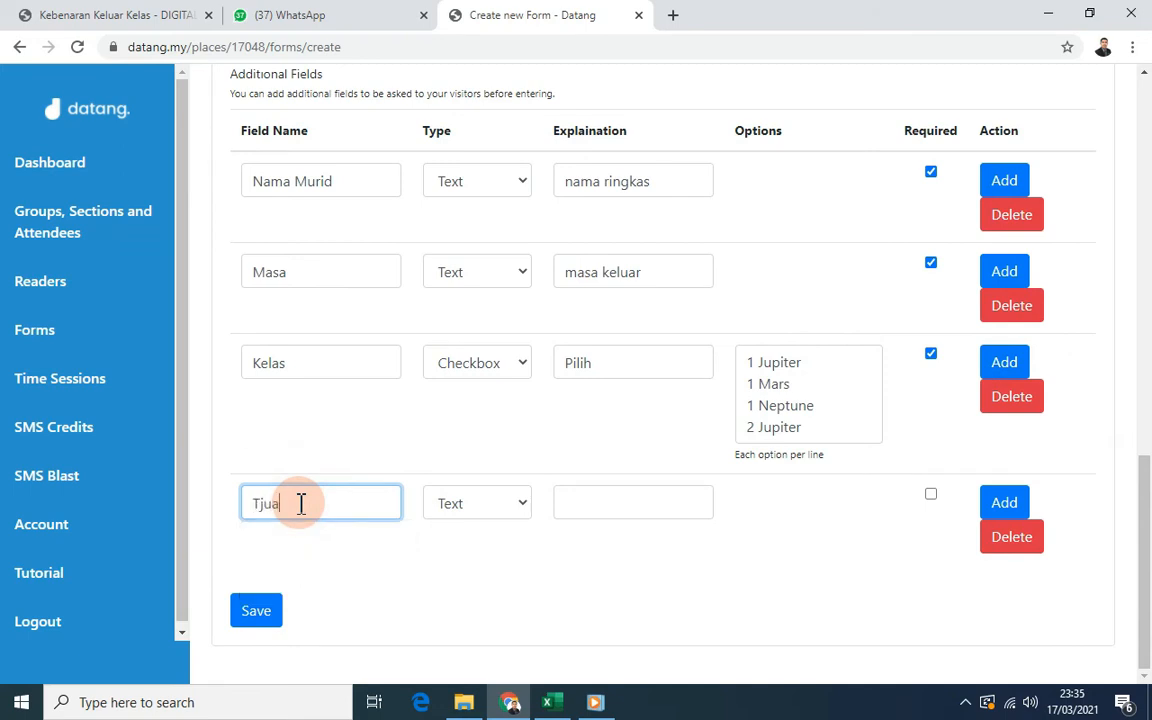
{"action": "key", "text": "BackSpace"}
{"action": "key", "text": "BackSpace"}
{"action": "key", "text": "BackSpace"}
{"action": "key", "text": "BackSpace"}
{"action": "type", "text": "ujuan"}
Set the Tujuan field's type to Radiobutton and enter "pilih" as its explanation.
{"action": "left_click", "coordinate": [489, 512]}
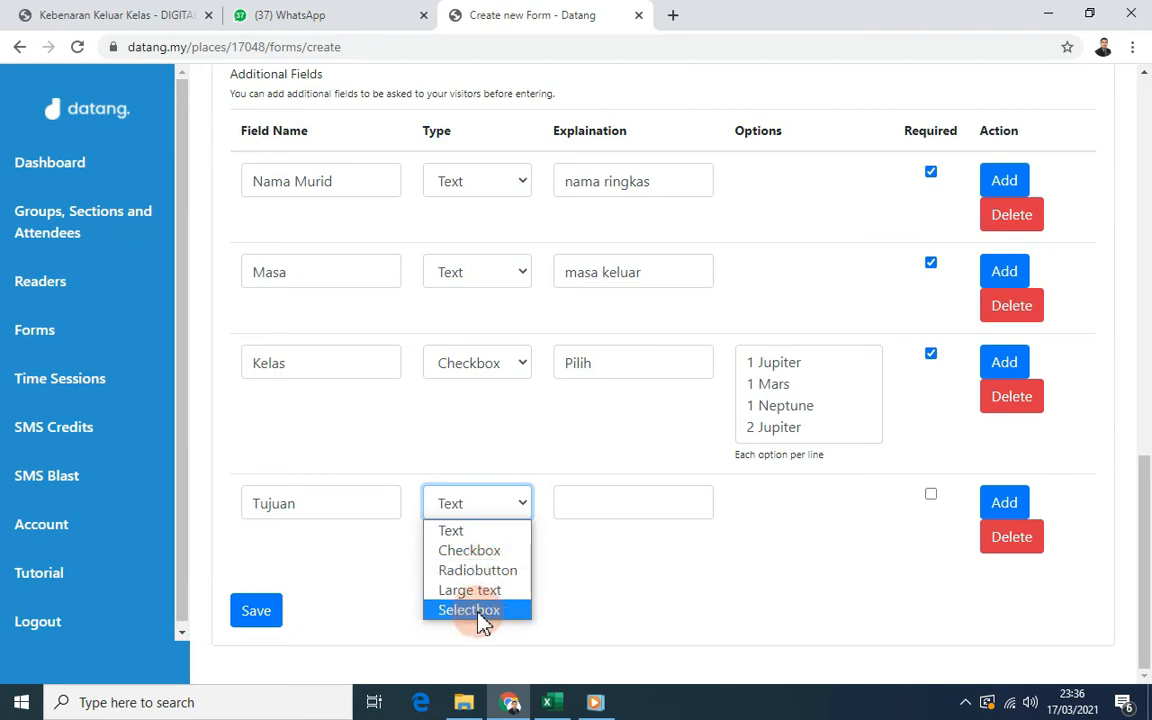
{"action": "left_click", "coordinate": [483, 578]}
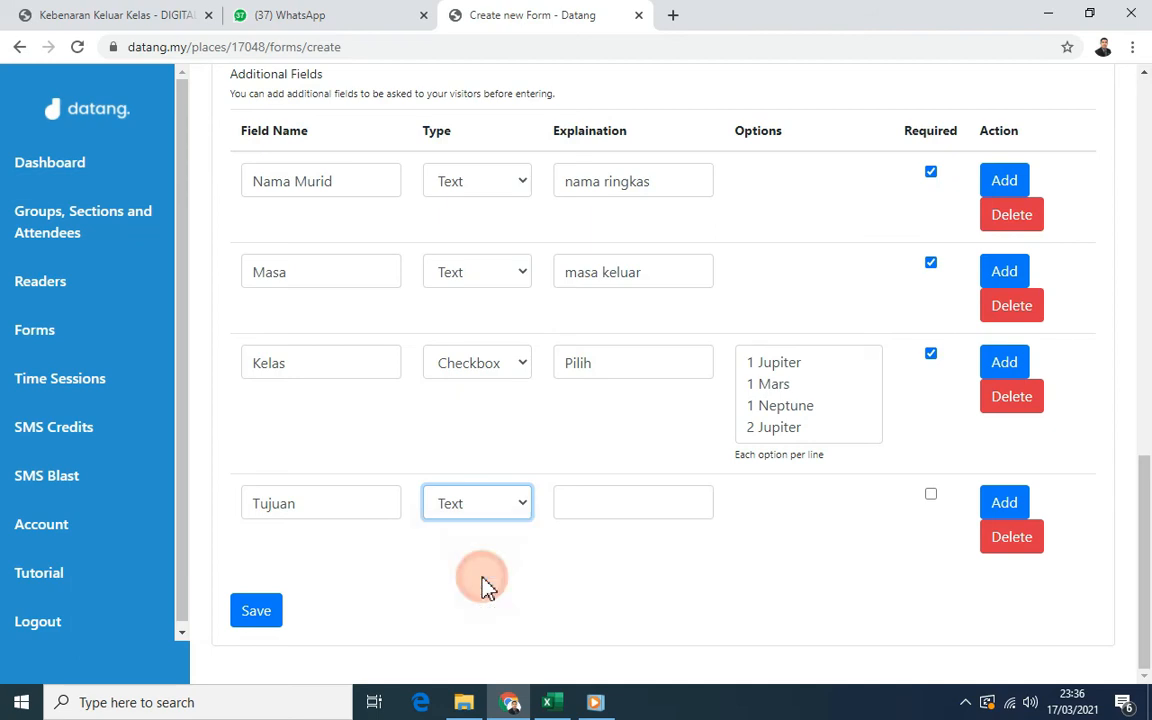
{"action": "left_click", "coordinate": [583, 514]}
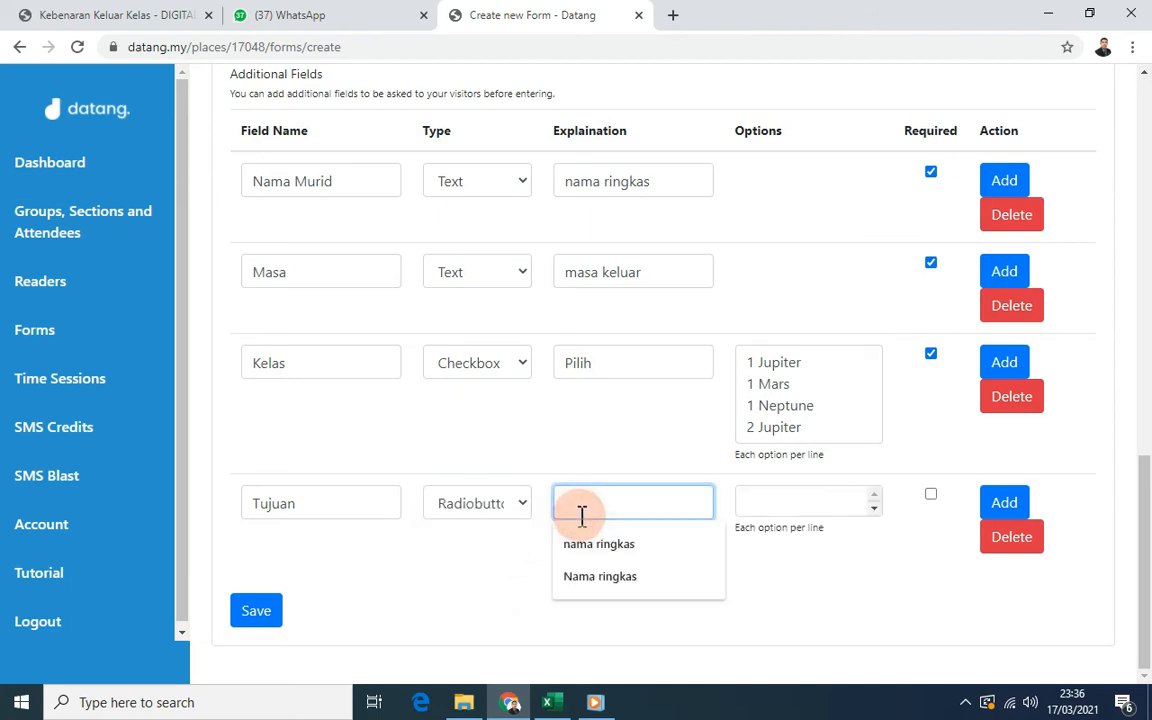
{"action": "type", "text": "pilih"}
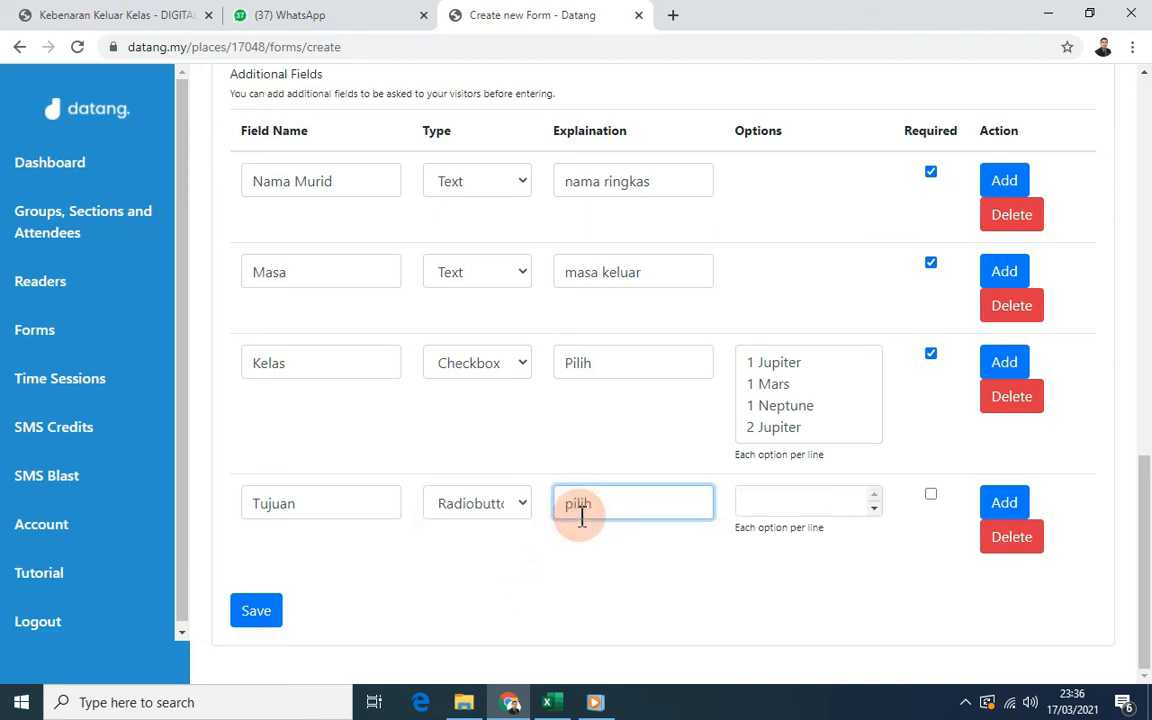
Enter the Tujuan options "Tandas", "Kedai sekolah", "Jumpa guru", "Jumpa adik" and "Jumpa bang/kakak", one per line.
{"action": "left_click", "coordinate": [760, 505]}
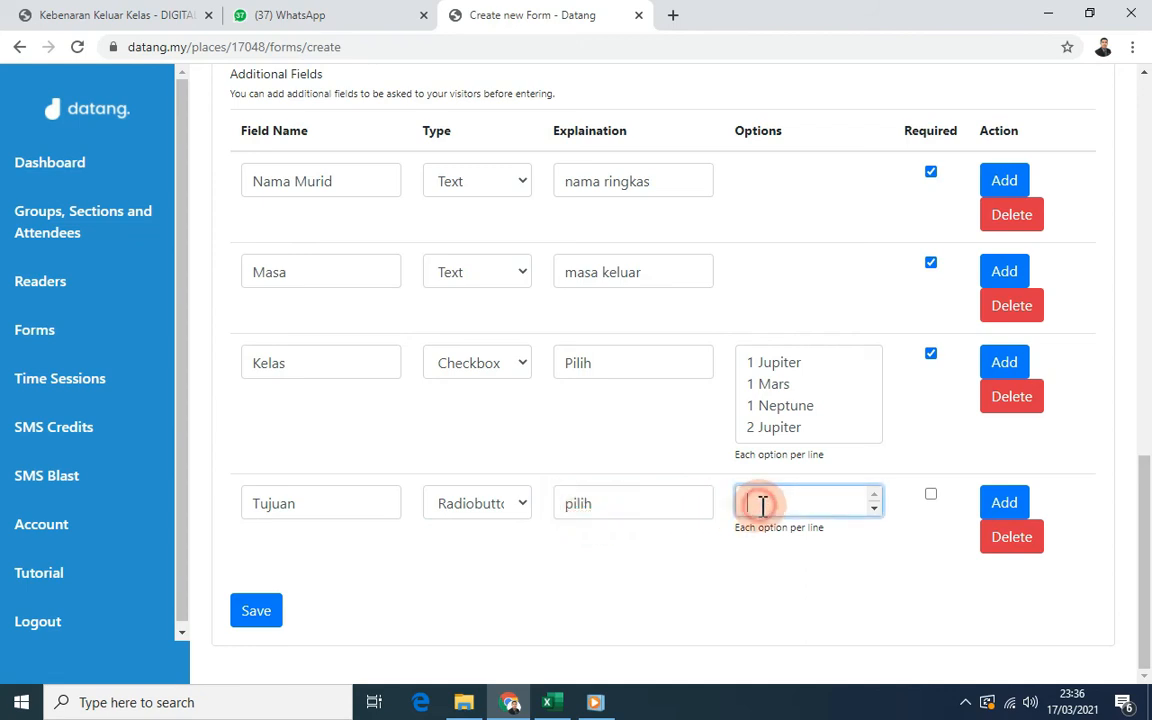
{"action": "type", "text": "Tanda"}
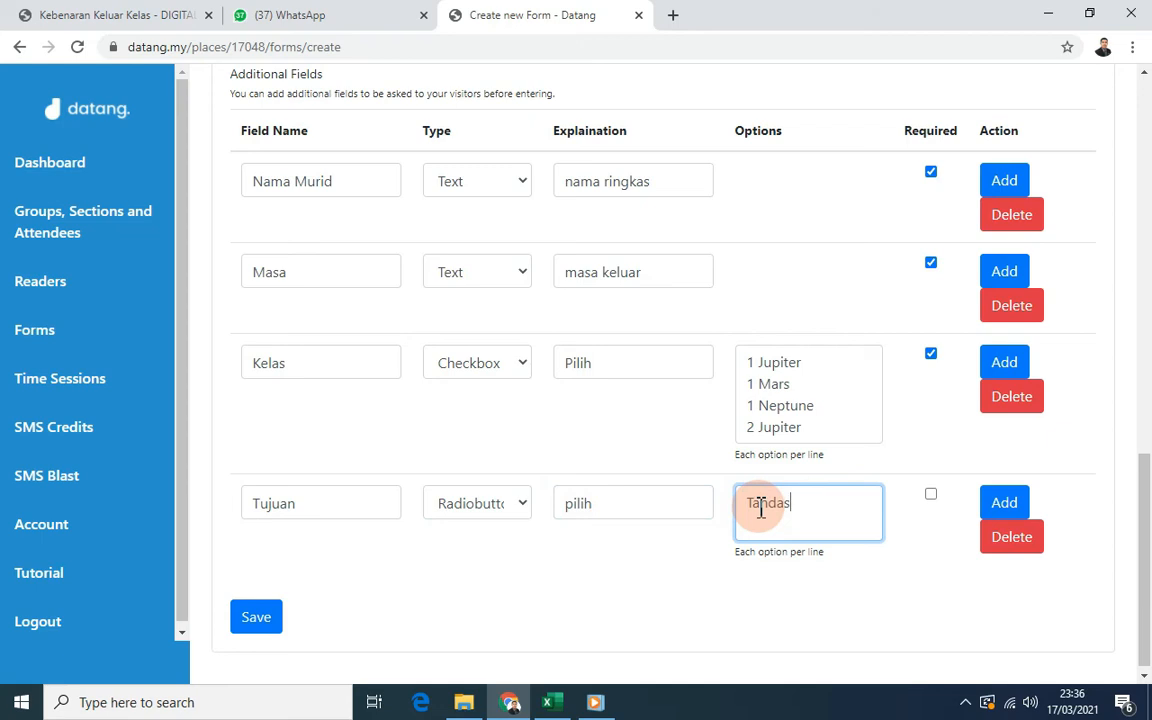
{"action": "type", "text": "s"}
{"action": "key", "text": "Return"}
{"action": "type", "text": "Kedai sekolah"}
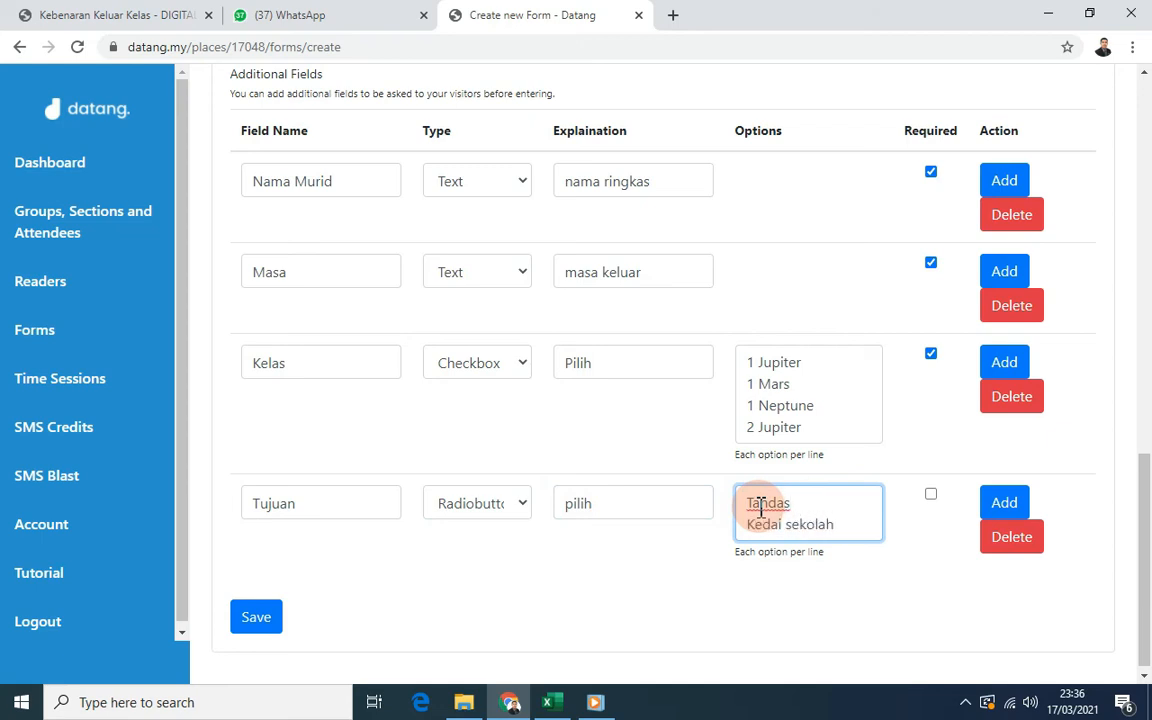
{"action": "key", "text": "Return"}
{"action": "type", "text": "Jumpa guru"}
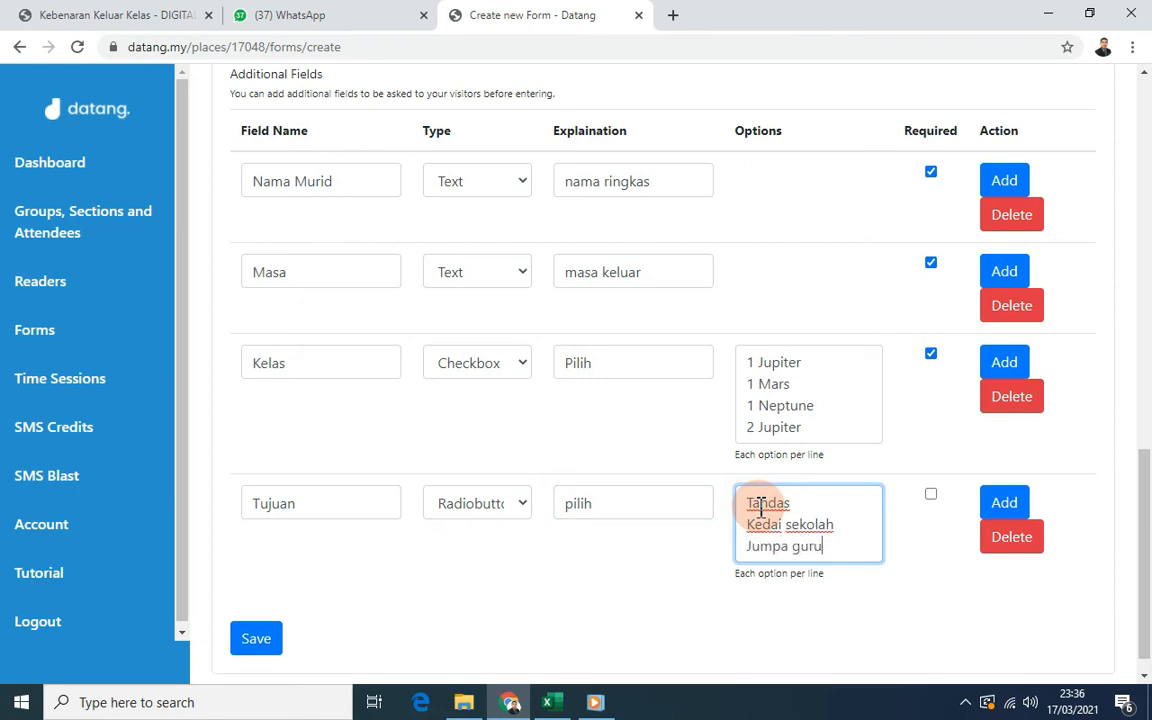
{"action": "key", "text": "Return"}
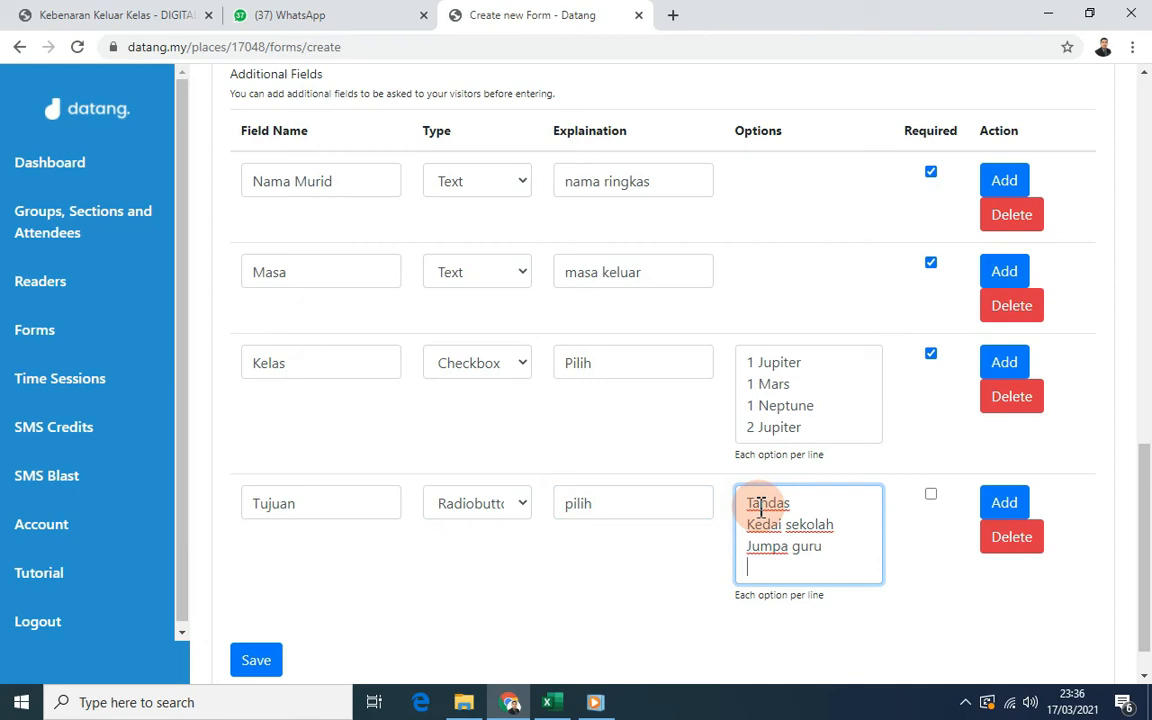
{"action": "type", "text": "Jumpa adik"}
{"action": "key", "text": "Return"}
{"action": "type", "text": "Jumpa"}
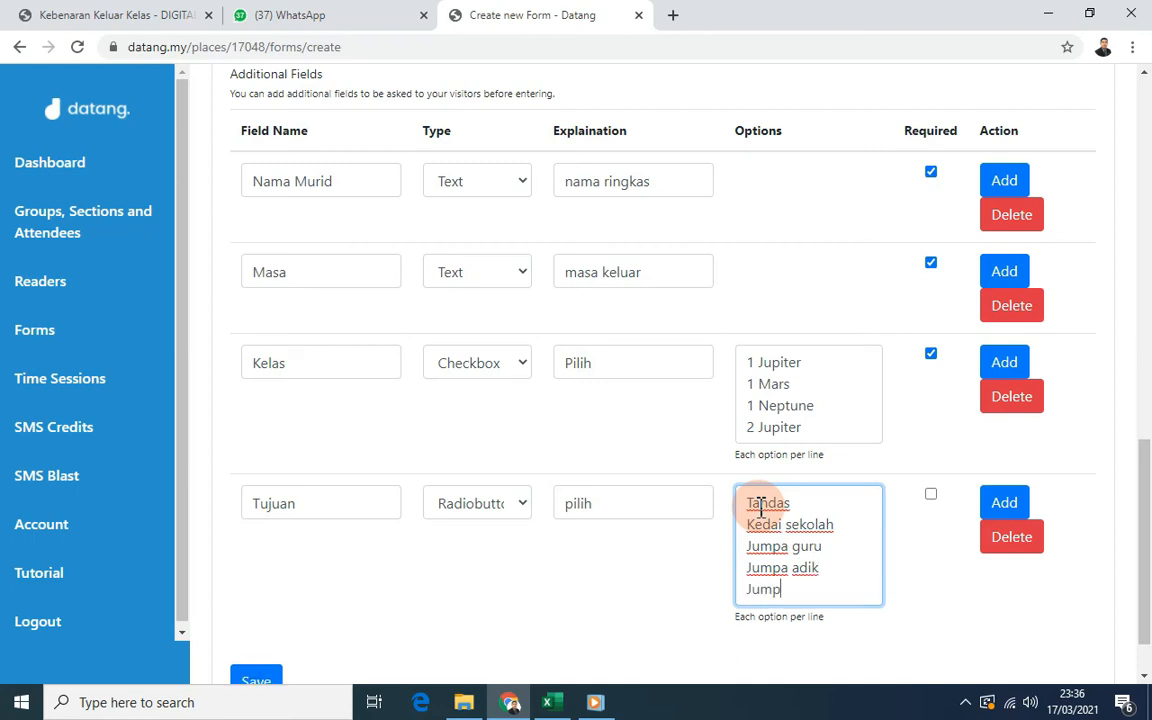
{"action": "type", "text": " bang/kakak"}
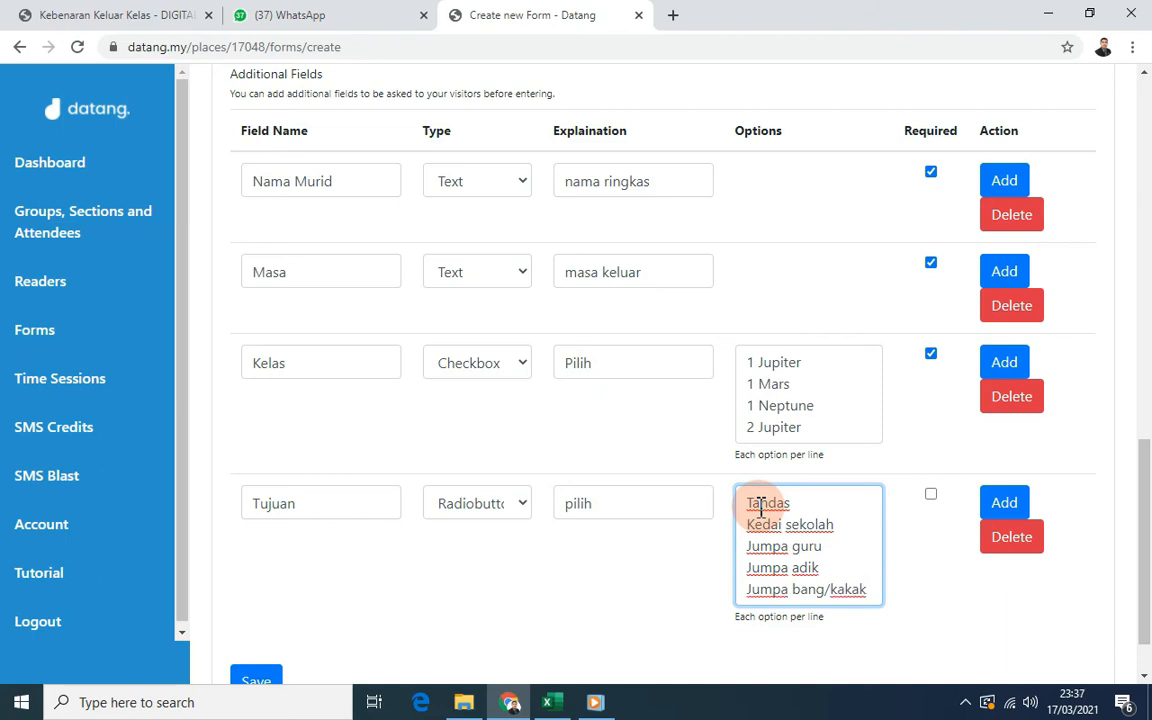
Make the Tujuan field required and save the KEBENARAN KELUAR KELAS form.
{"action": "left_click", "coordinate": [930, 499]}
{"action": "left_click", "coordinate": [930, 495]}
{"action": "left_click", "coordinate": [1020, 505]}
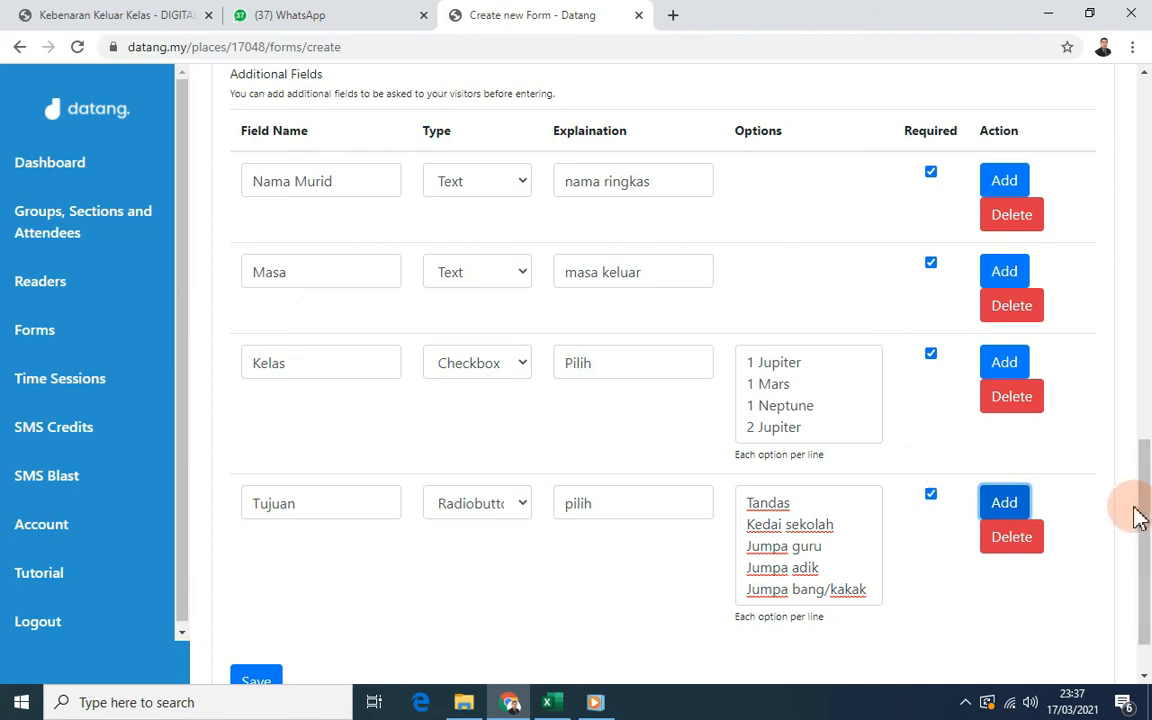
{"action": "scroll", "coordinate": [1147, 507], "scroll_direction": "down", "scroll_amount": 1}
{"action": "left_click", "coordinate": [256, 614]}
{"action": "left_click", "coordinate": [648, 537]}
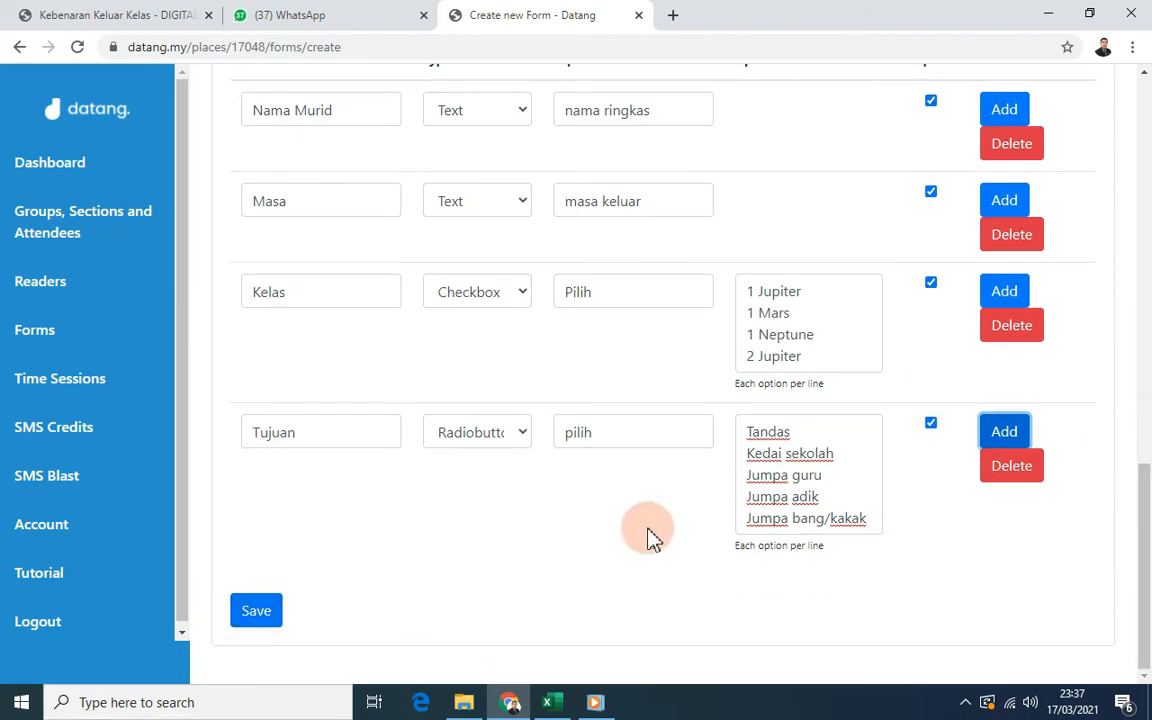
{"action": "left_click", "coordinate": [979, 434]}
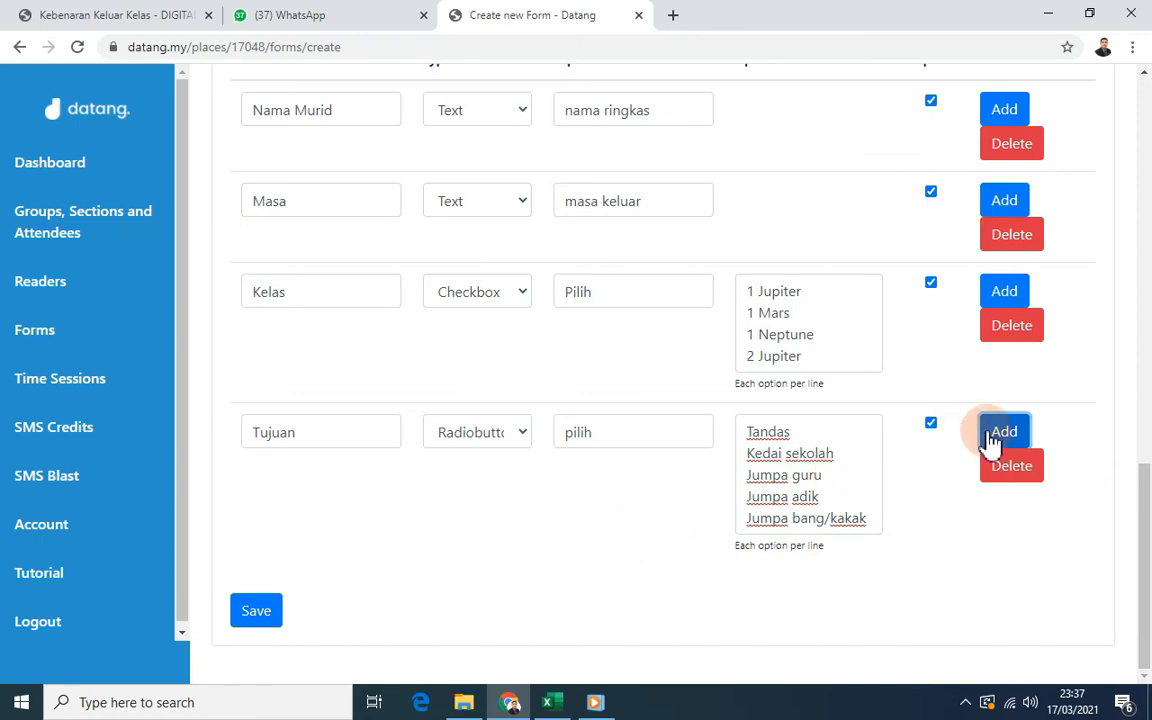
{"action": "left_click", "coordinate": [254, 614]}
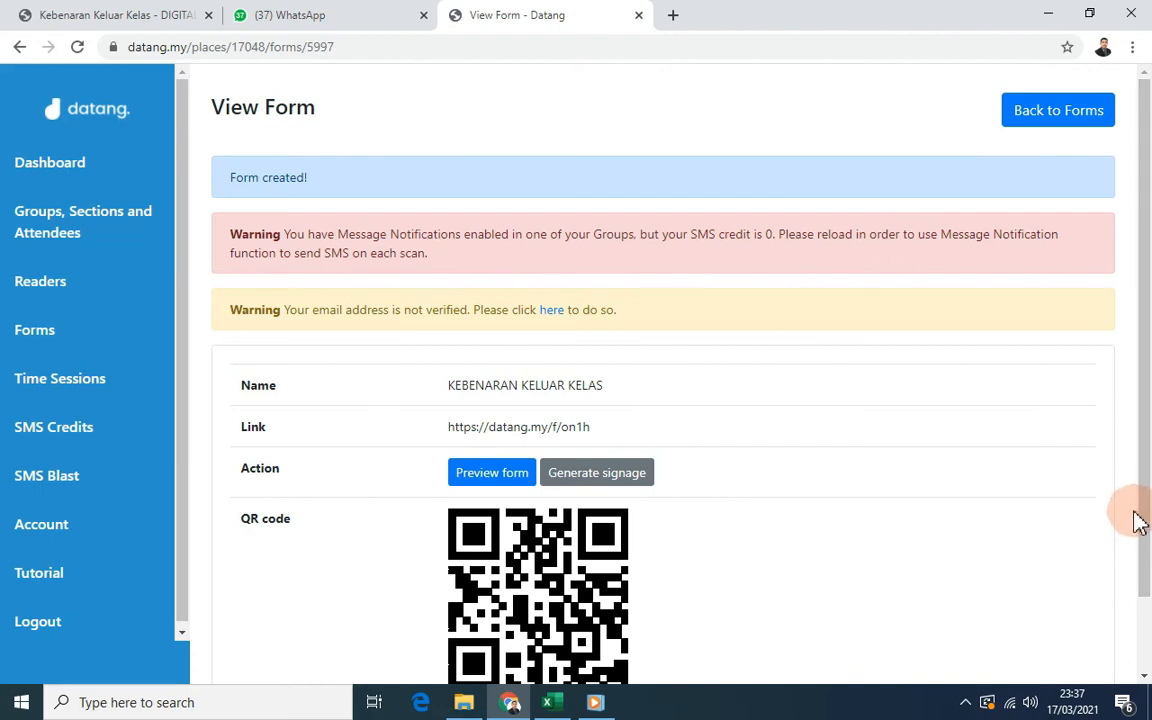
Review the created form's details and highlight its shareable link.
{"action": "left_click_drag", "start_coordinate": [1149, 503], "coordinate": [1145, 517]}
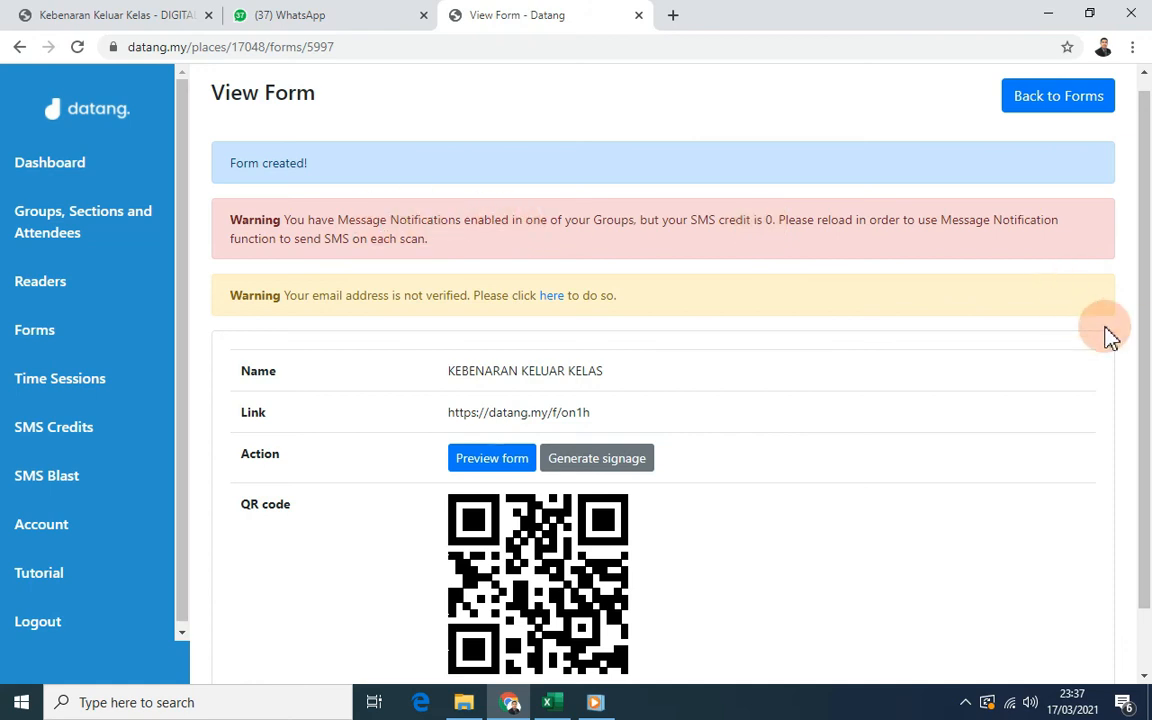
{"action": "left_click_drag", "start_coordinate": [1144, 330], "coordinate": [1147, 351]}
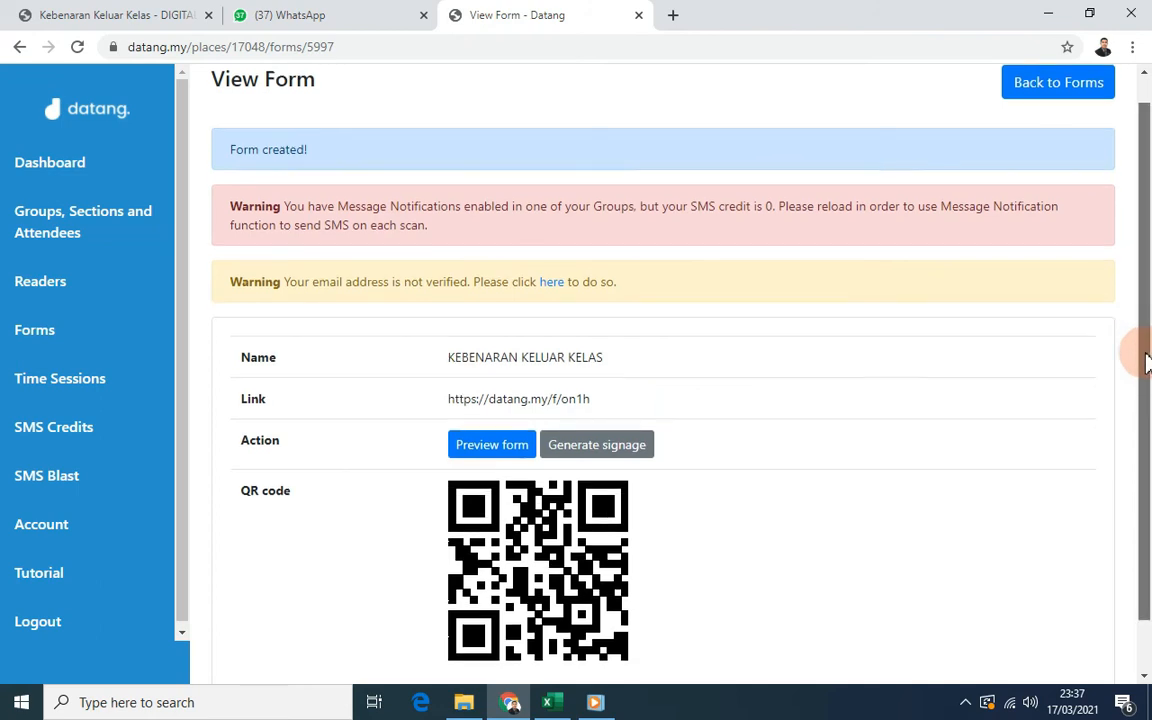
{"action": "scroll", "coordinate": [1126, 380], "scroll_direction": "down", "scroll_amount": 1}
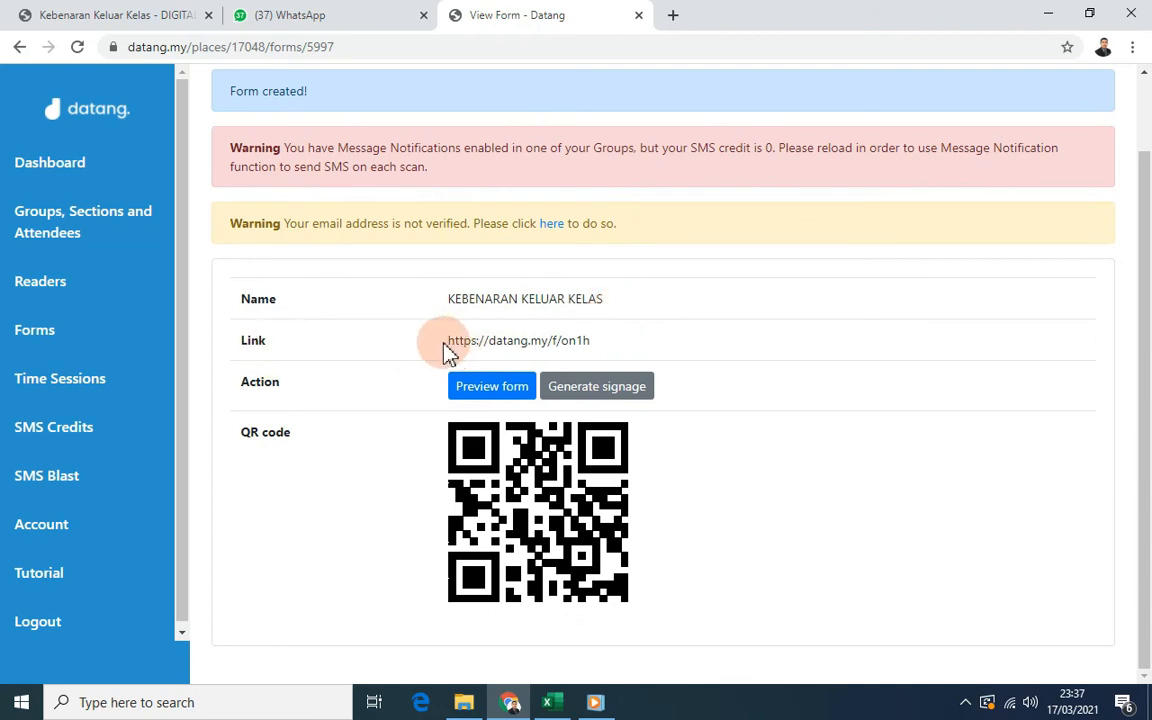
{"action": "left_click_drag", "start_coordinate": [459, 341], "coordinate": [591, 358]}
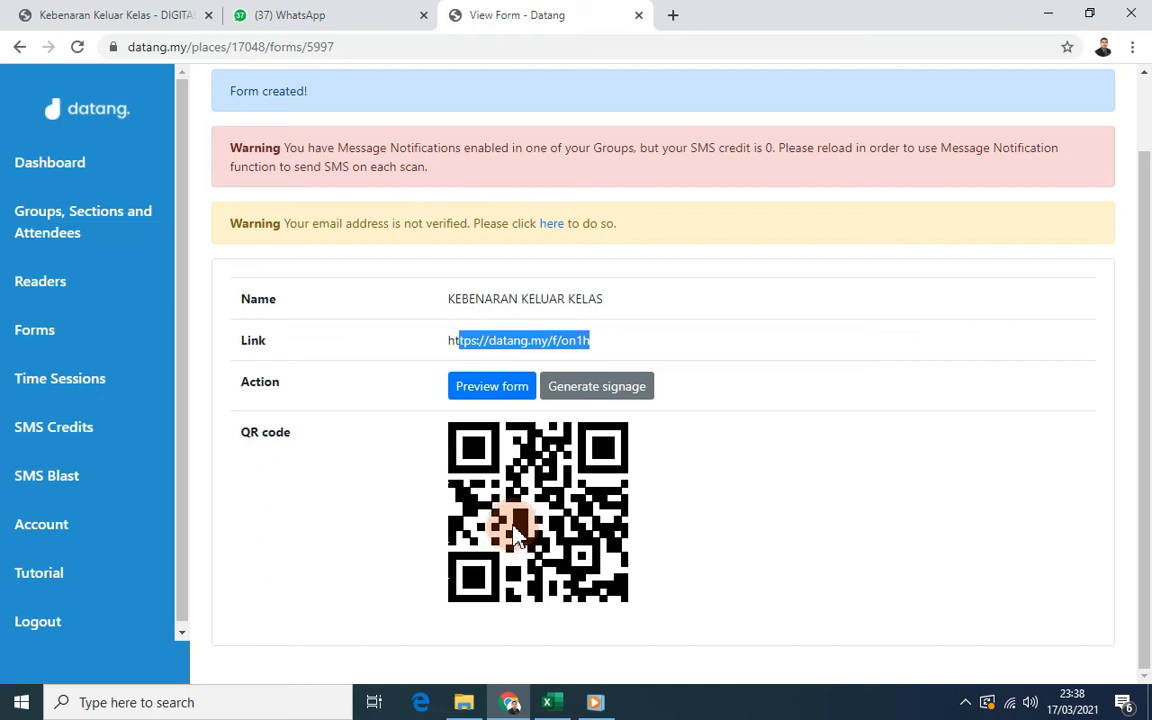
Preview the form and examine its visitor fields, including the Kelas and Tujuan options.
{"action": "left_click", "coordinate": [503, 394]}
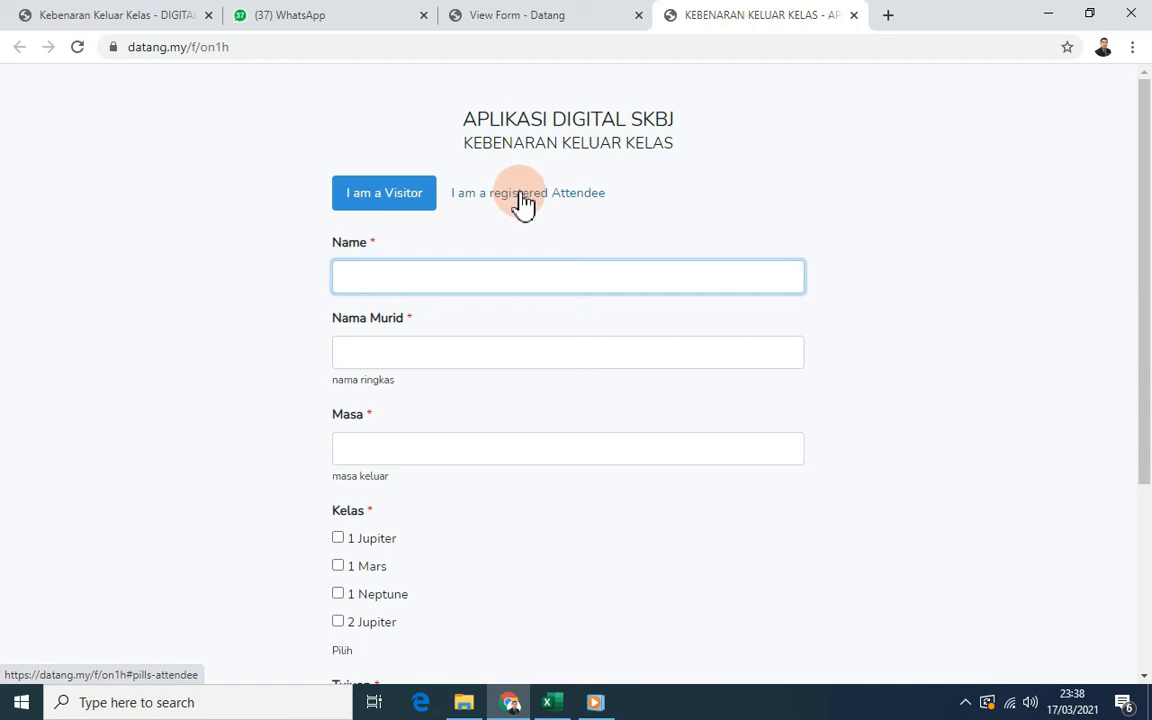
{"action": "left_click_drag", "start_coordinate": [1141, 243], "coordinate": [1136, 335]}
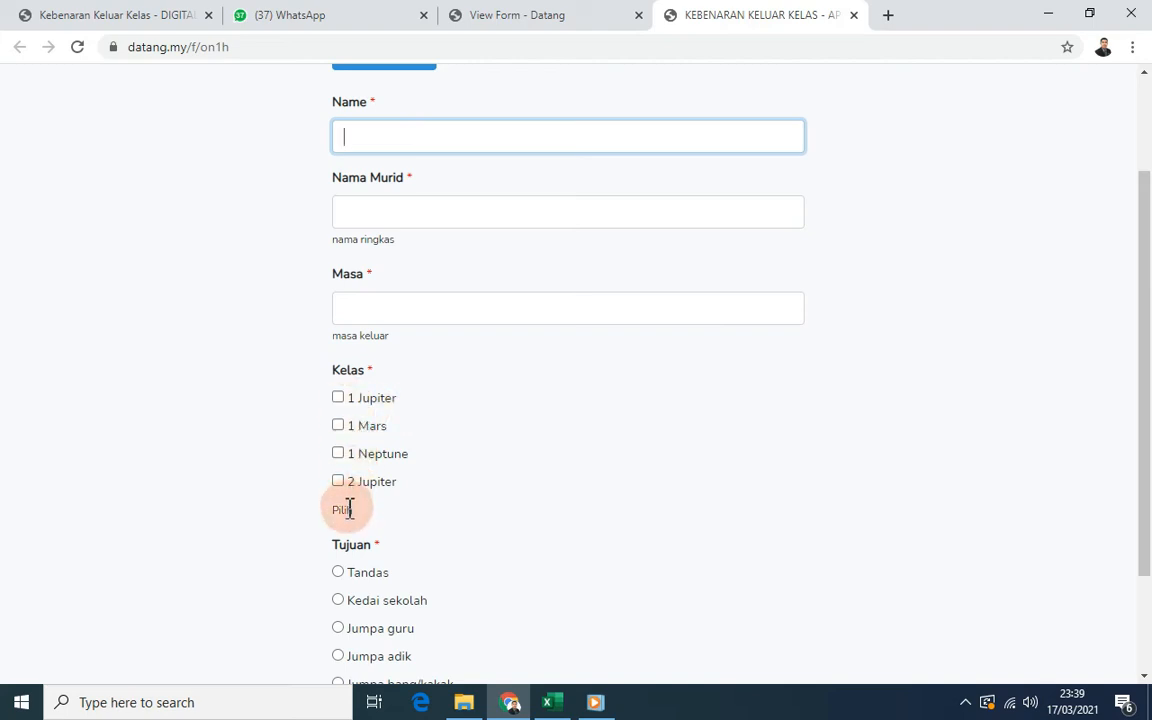
{"action": "left_click_drag", "start_coordinate": [1144, 404], "coordinate": [1146, 505]}
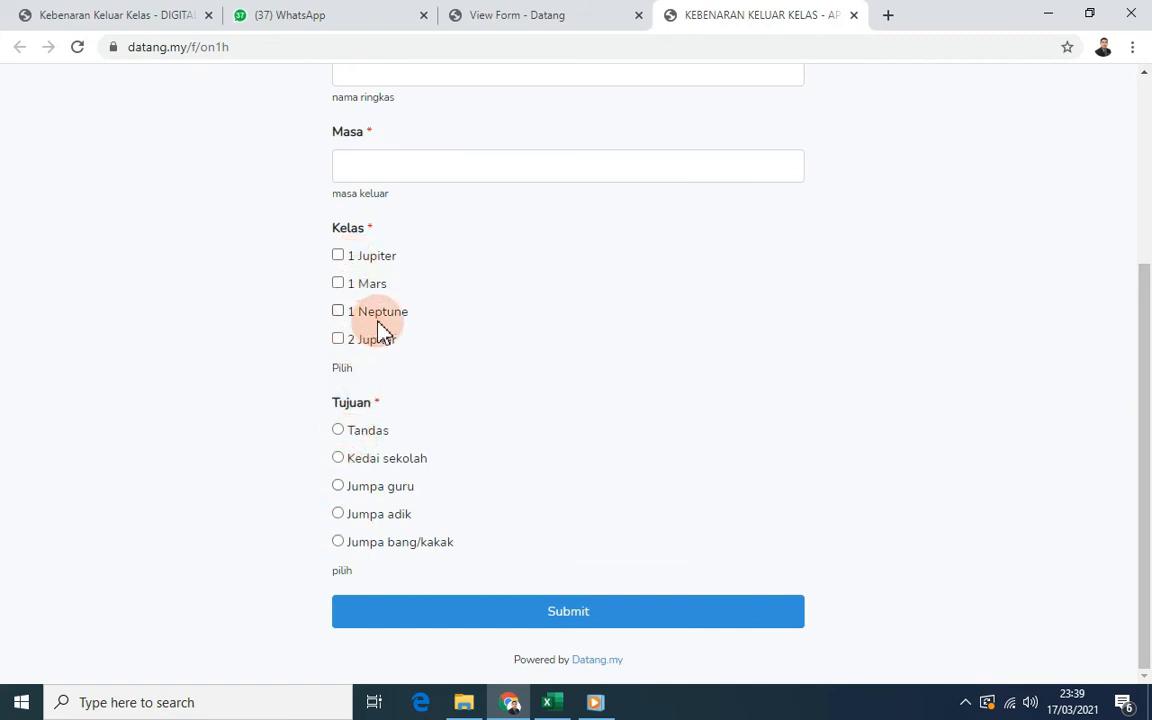
{"action": "left_click_drag", "start_coordinate": [1139, 442], "coordinate": [1143, 418]}
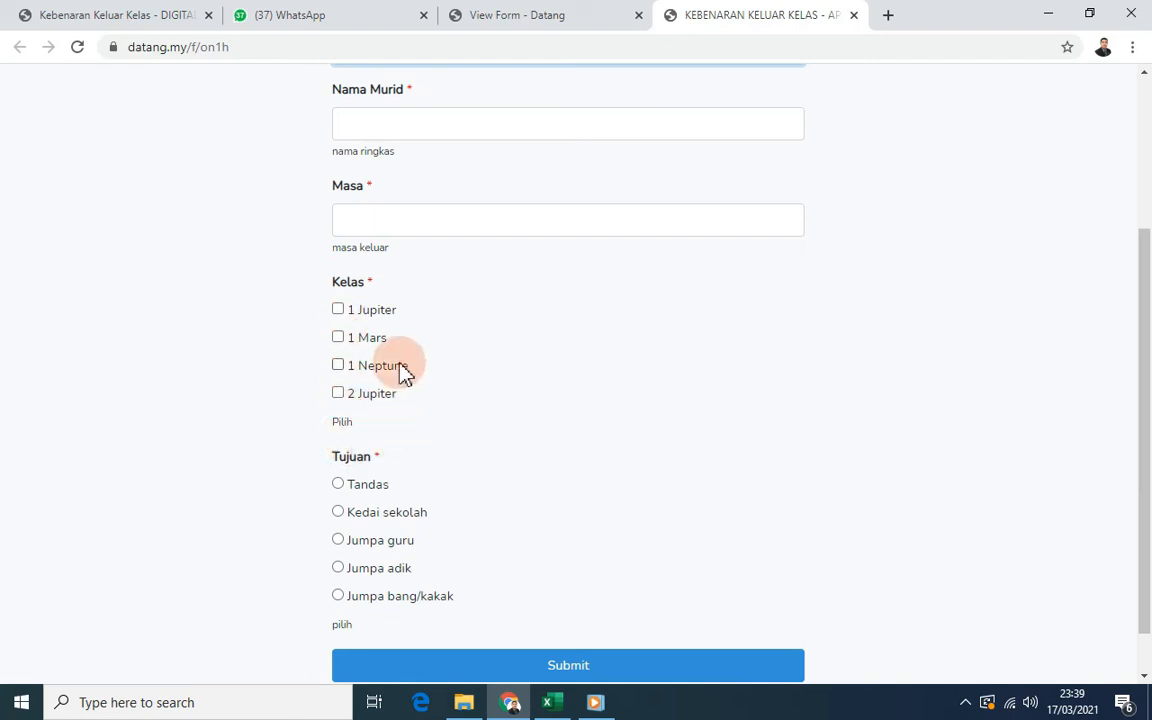
{"action": "left_click_drag", "start_coordinate": [1146, 395], "coordinate": [1140, 237]}
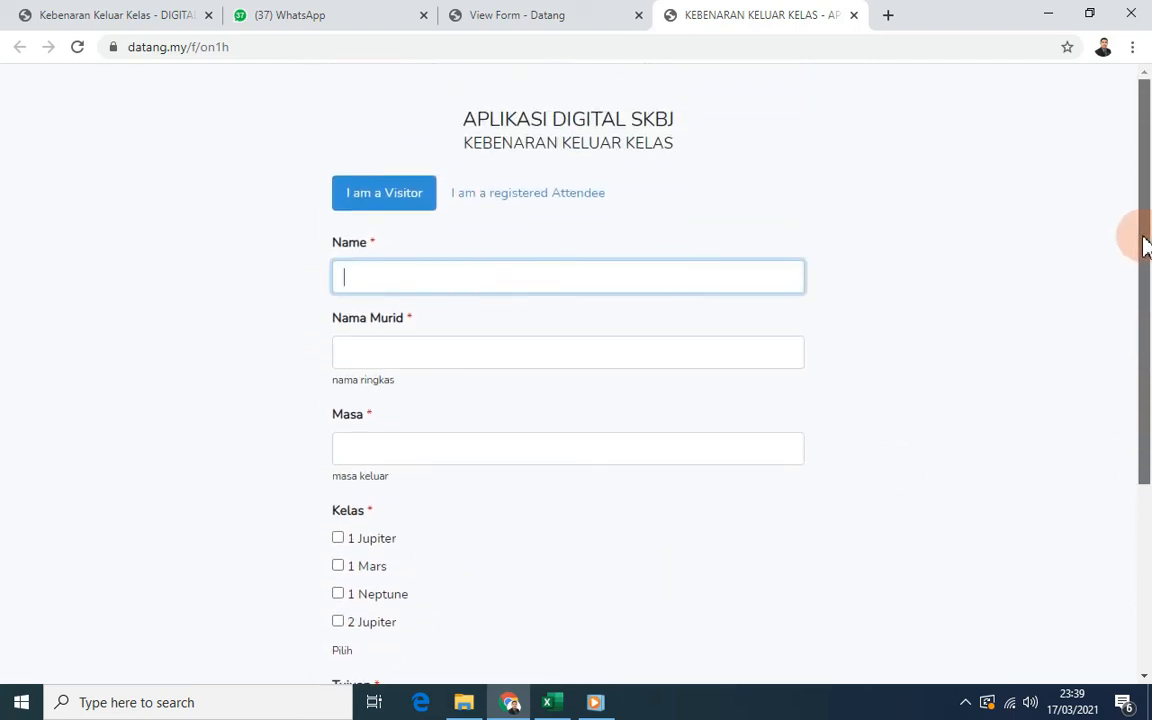
Identify as a registered attendee in the form preview by submitting the attendee's identification number.
{"action": "left_click", "coordinate": [557, 215]}
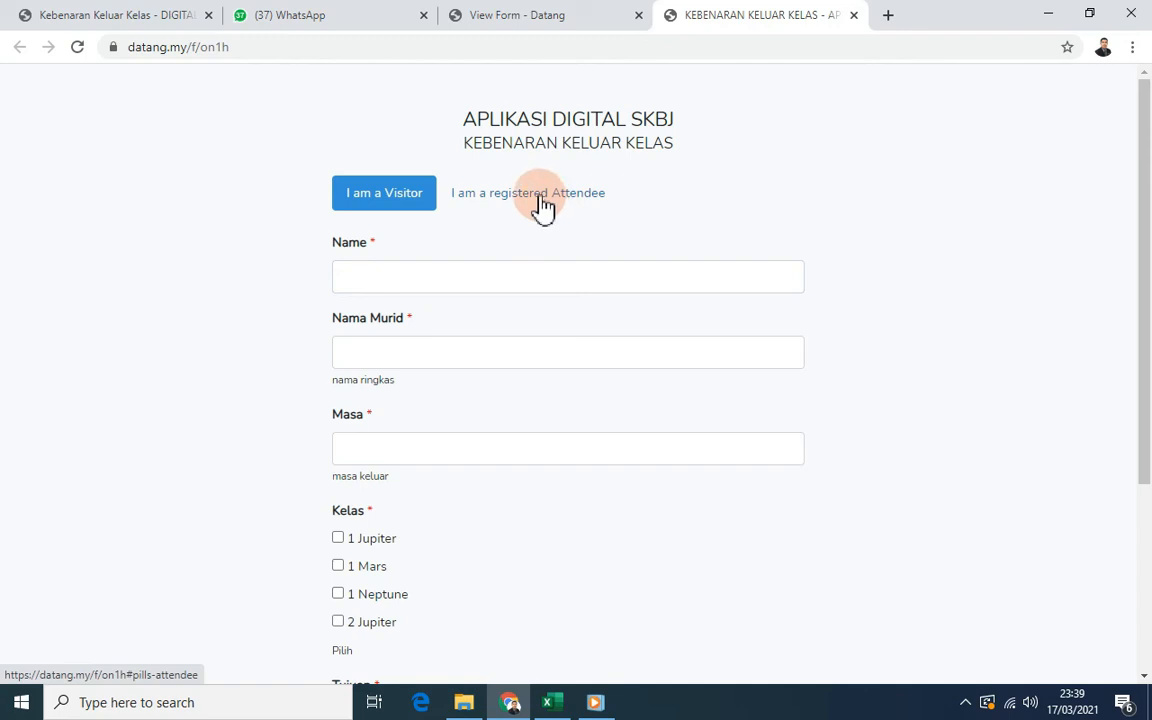
{"action": "left_click", "coordinate": [541, 205]}
{"action": "left_click", "coordinate": [408, 276]}
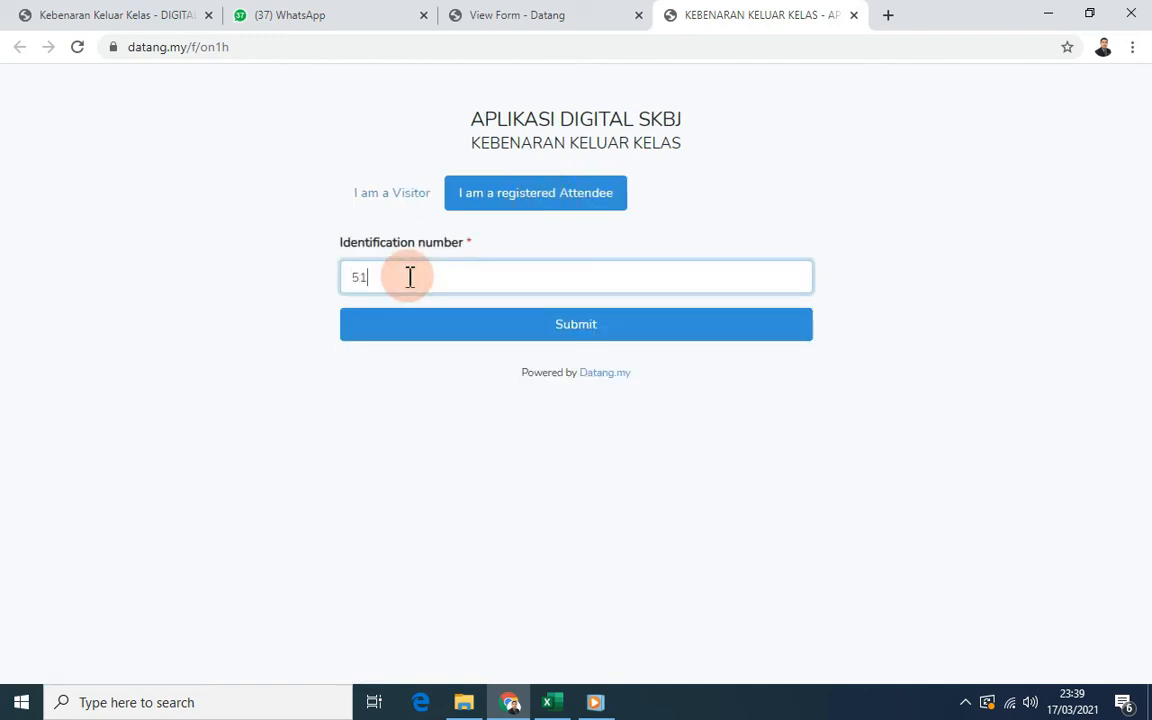
{"action": "left_click", "coordinate": [555, 335]}
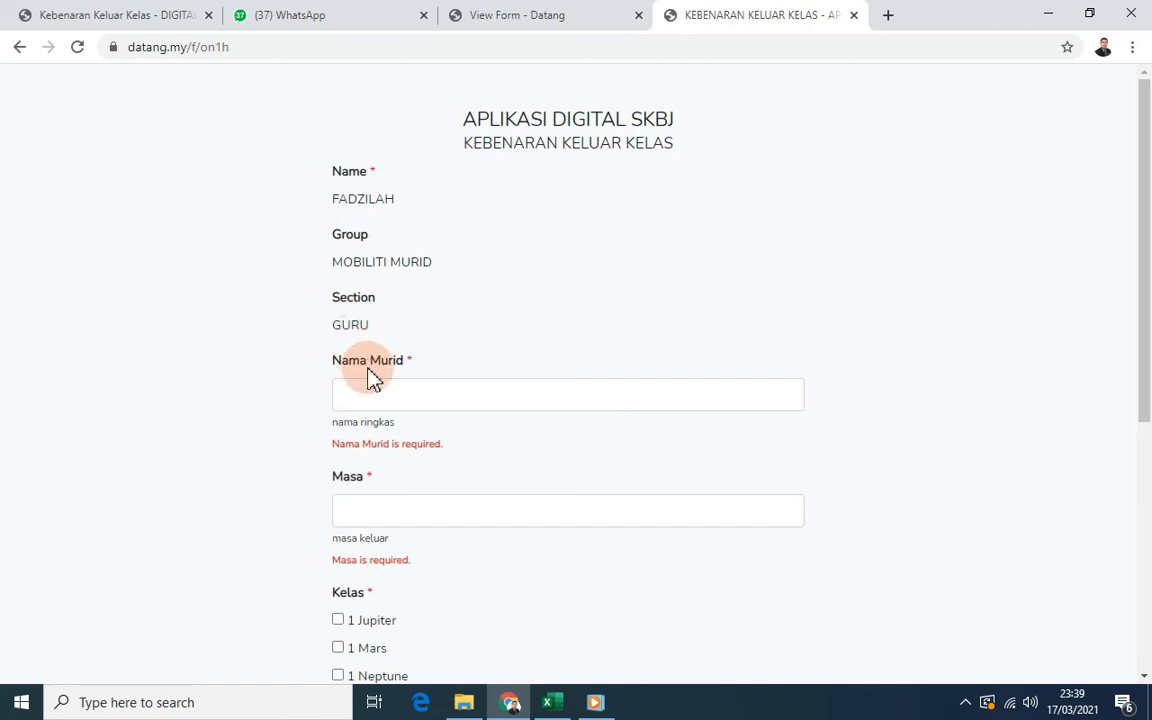
Enter the student's short name in Nama Murid and 8.45 in Masa.
{"action": "left_click", "coordinate": [383, 398]}
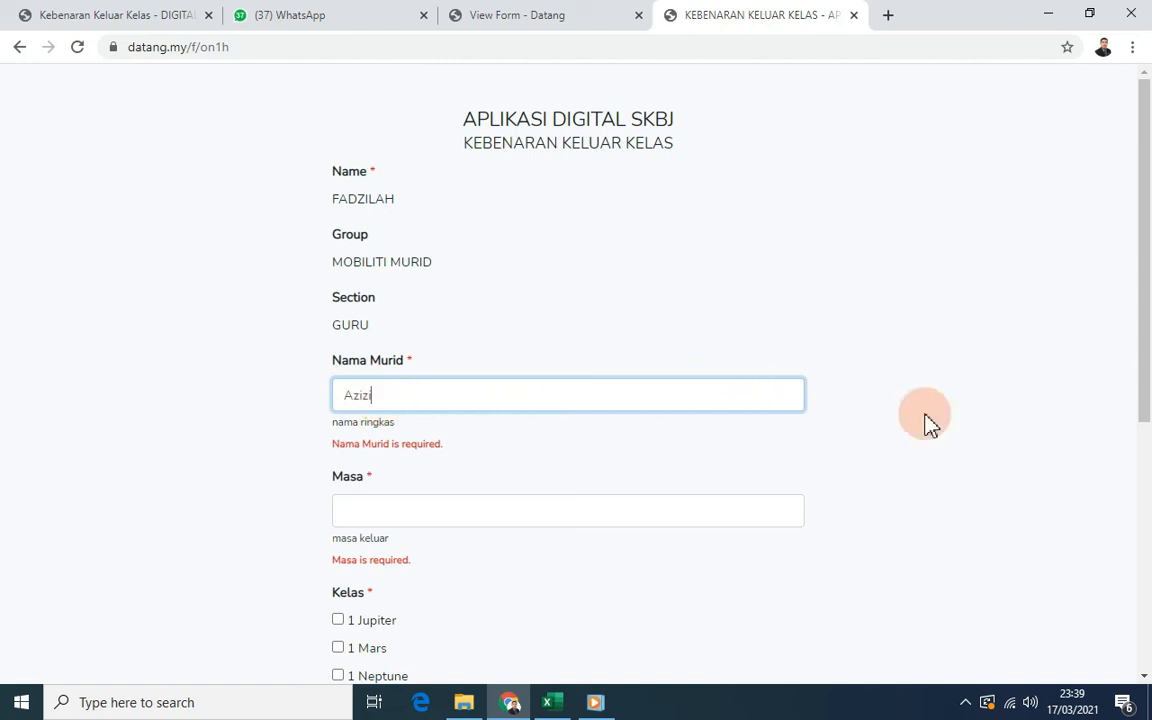
{"action": "left_click_drag", "start_coordinate": [1148, 368], "coordinate": [1137, 419]}
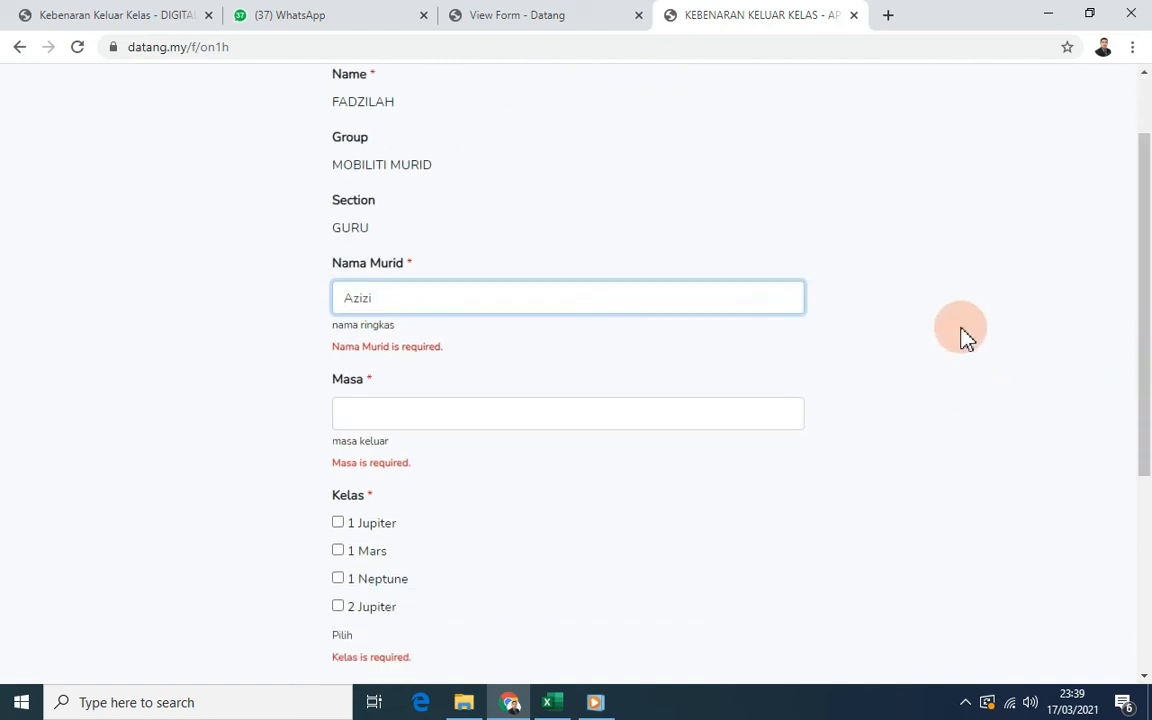
{"action": "left_click", "coordinate": [398, 413]}
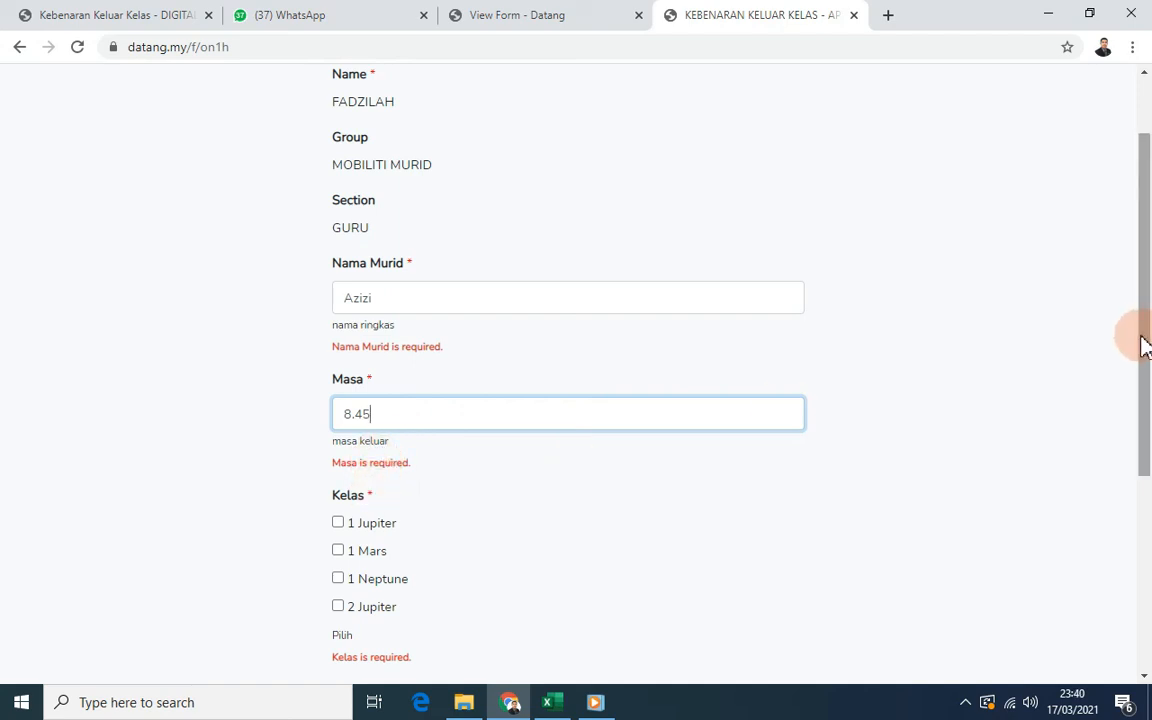
Choose 1 Jupiter for Kelas and Tandas for Tujuan, and submit the form.
{"action": "left_click_drag", "start_coordinate": [1141, 342], "coordinate": [1063, 425]}
{"action": "left_click", "coordinate": [338, 382]}
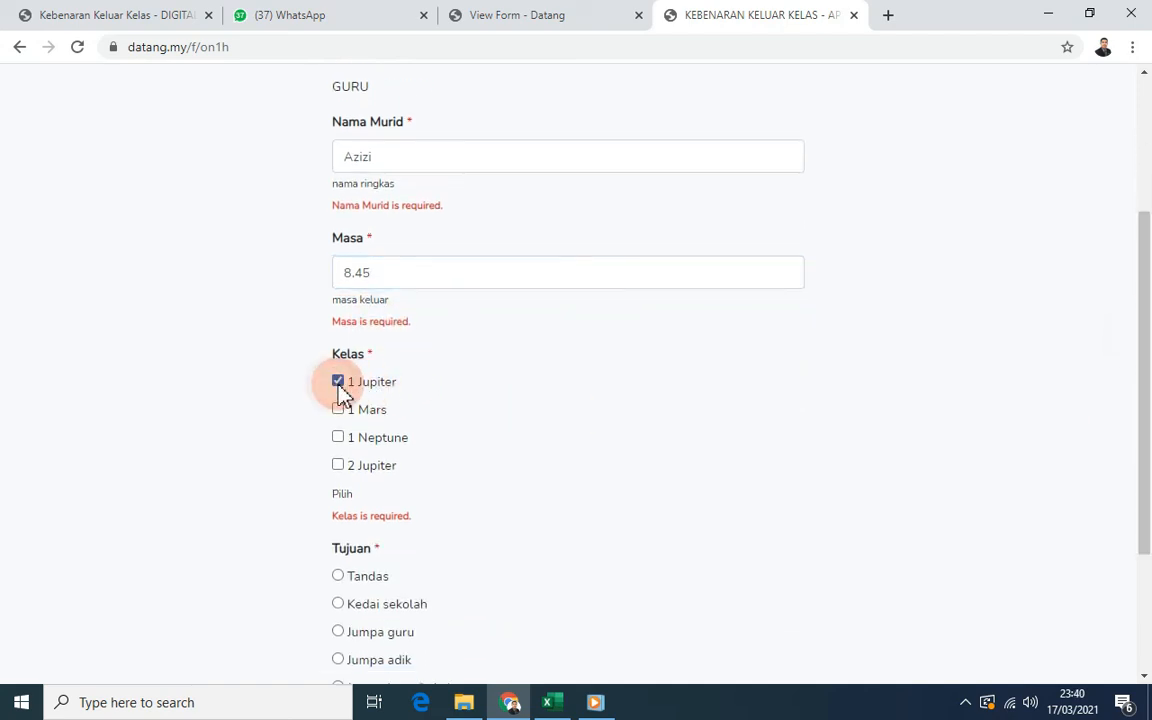
{"action": "left_click_drag", "start_coordinate": [1142, 411], "coordinate": [1143, 497]}
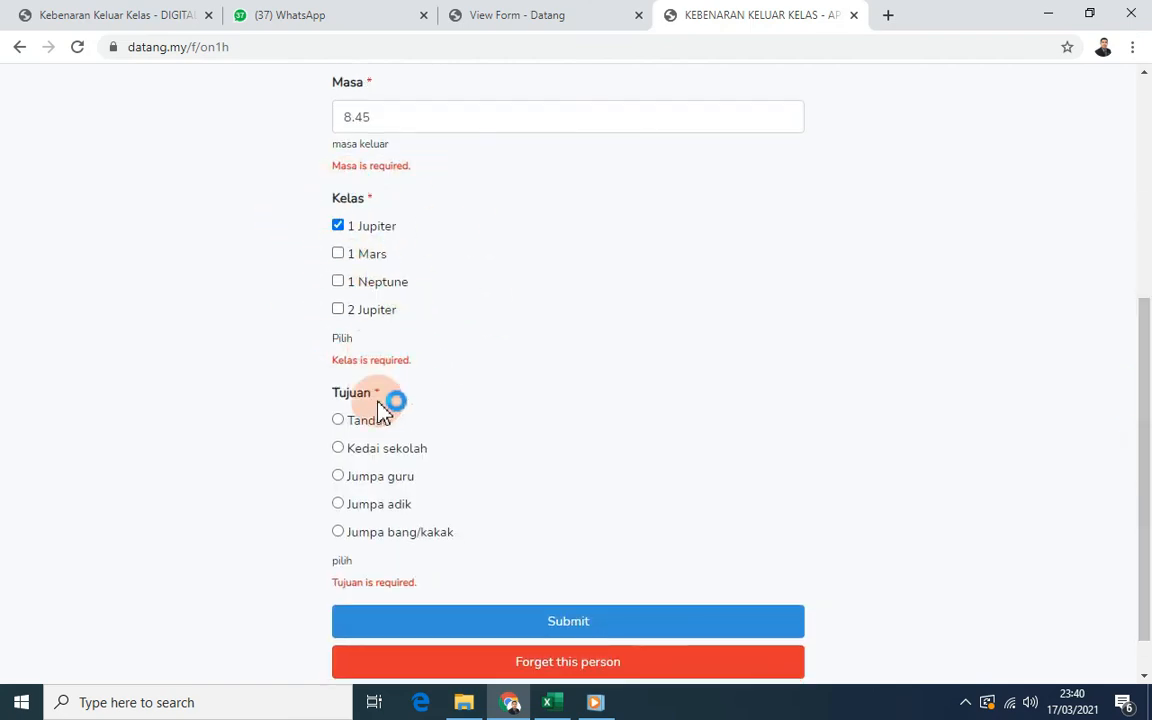
{"action": "left_click", "coordinate": [339, 421]}
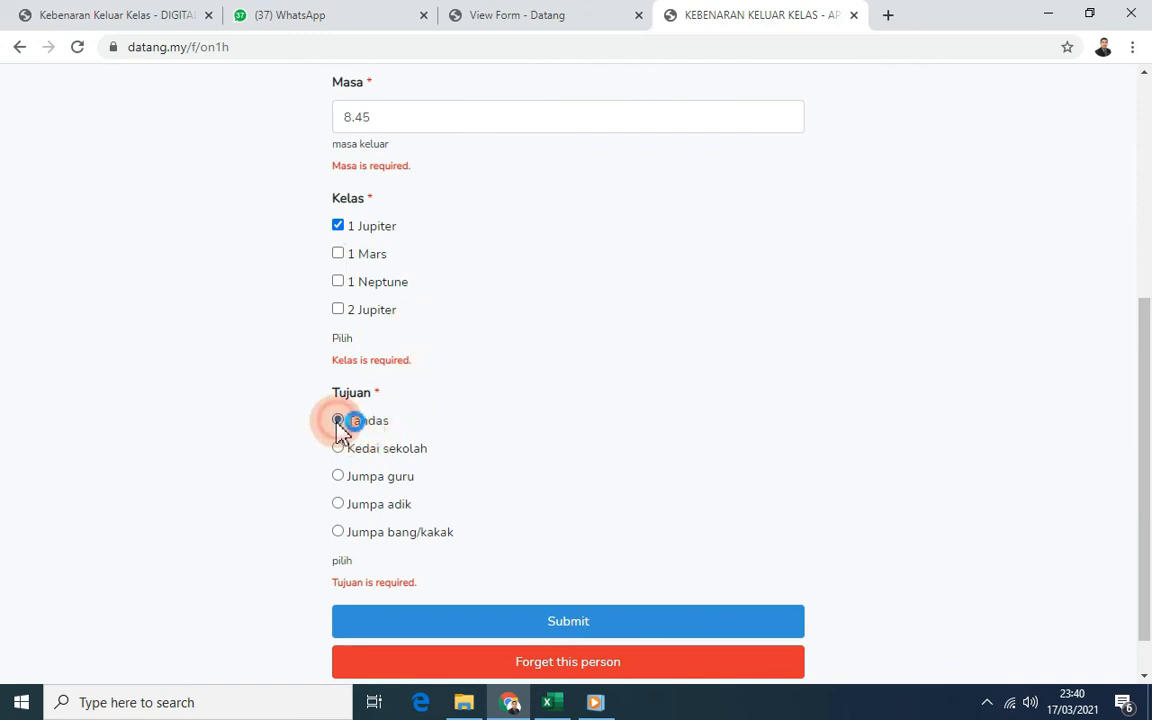
{"action": "left_click_drag", "start_coordinate": [1145, 432], "coordinate": [1107, 521]}
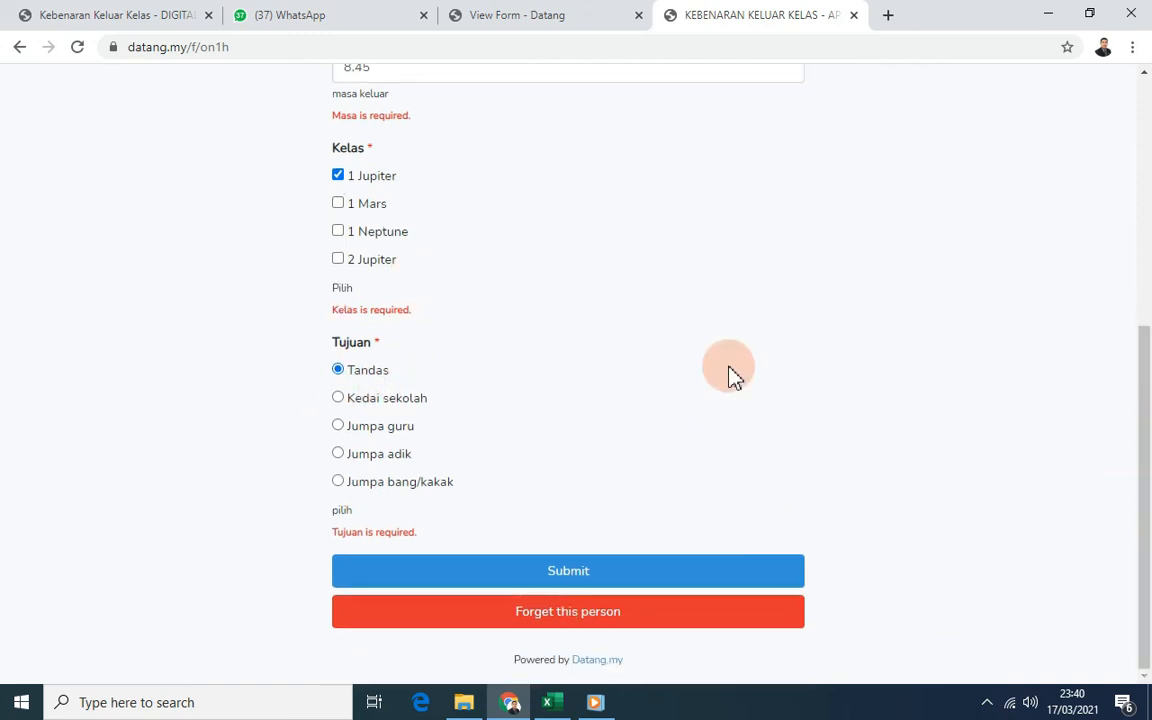
{"action": "left_click", "coordinate": [573, 573]}
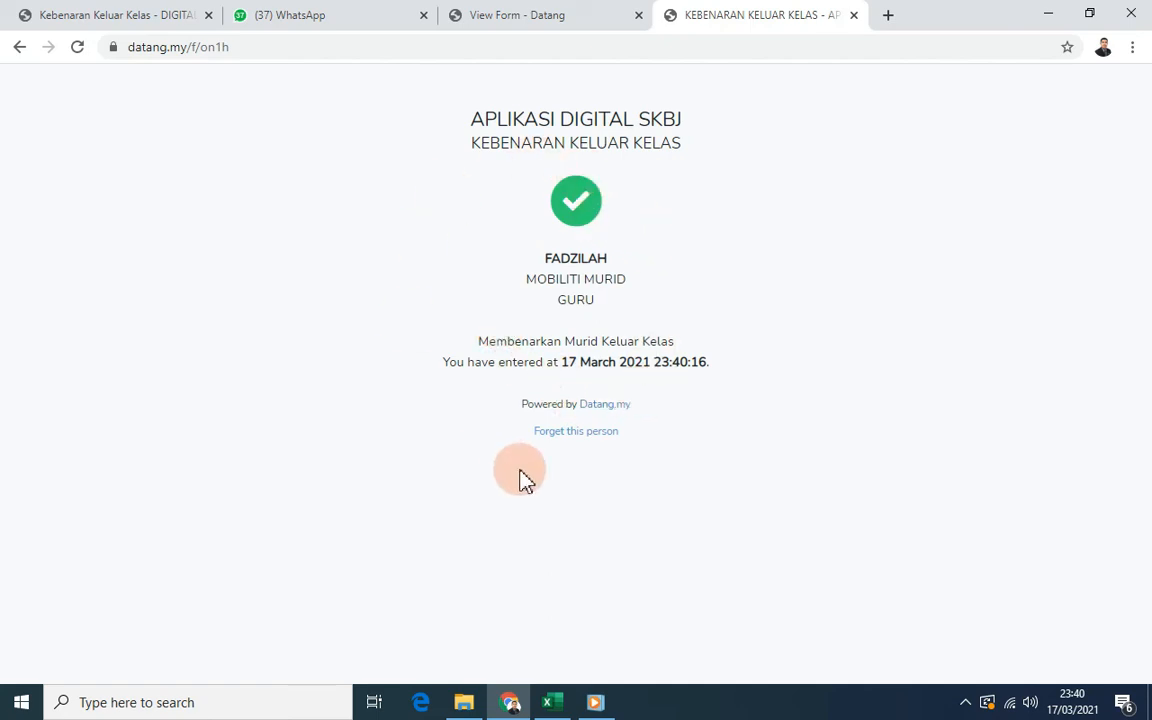
Forget the remembered person and submit another registered attendee's identification number.
{"action": "left_click", "coordinate": [570, 434]}
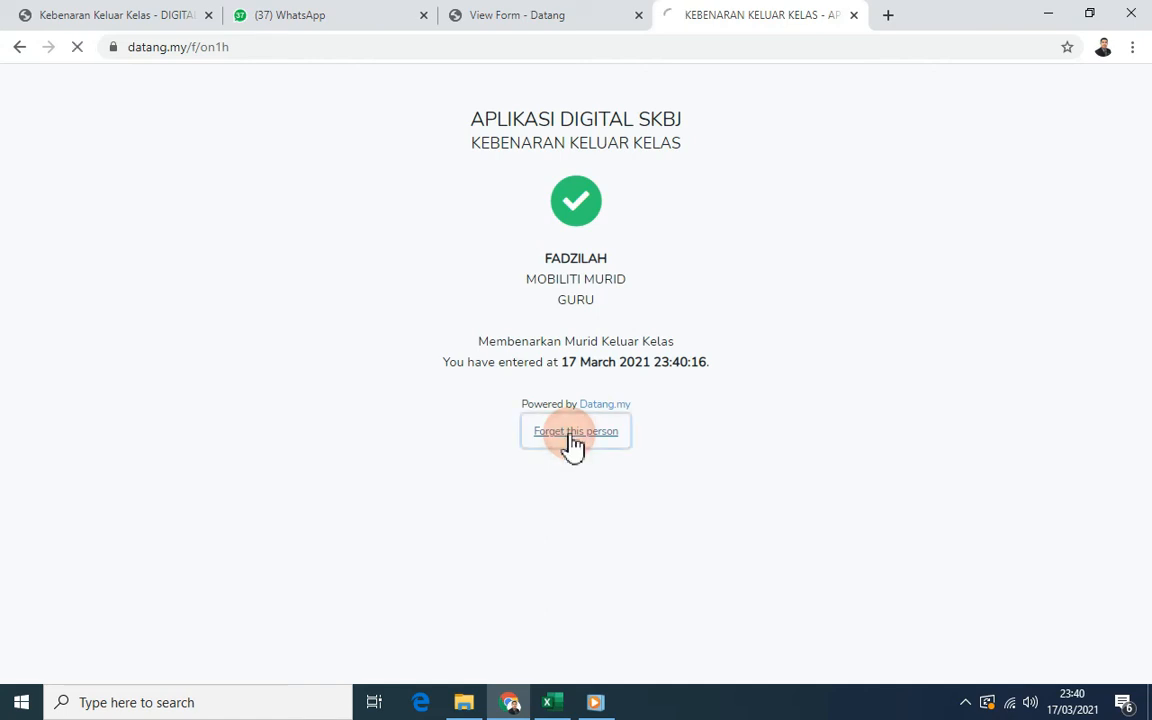
{"action": "left_click", "coordinate": [481, 196]}
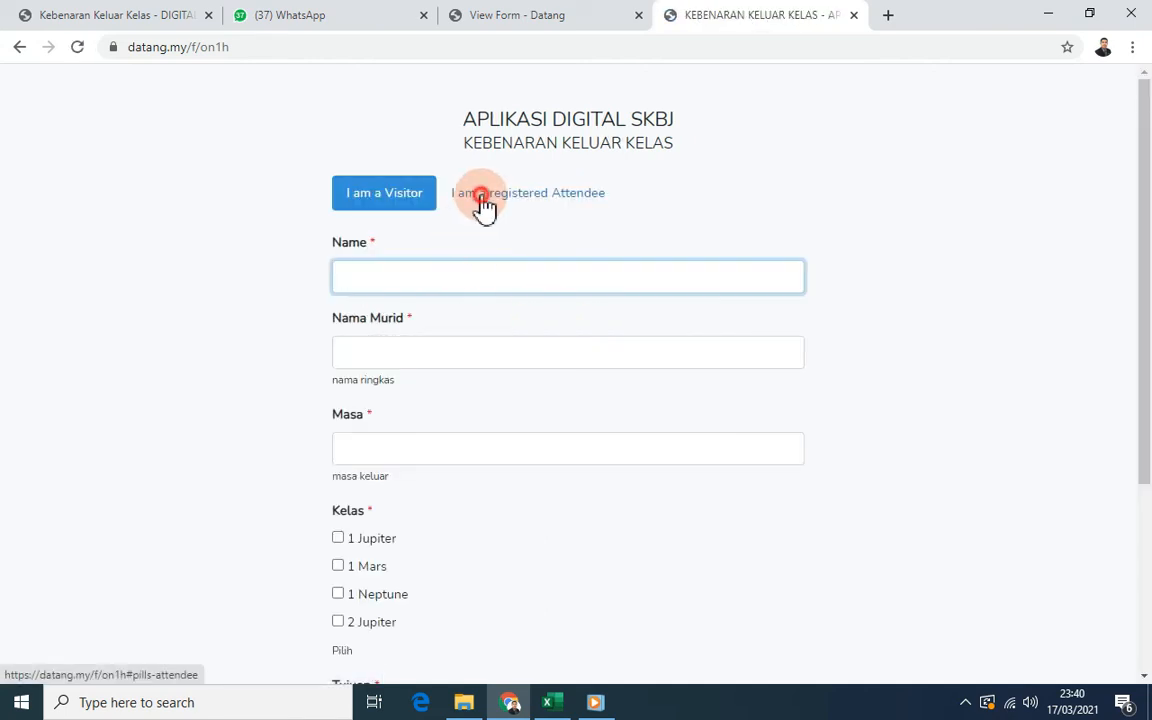
{"action": "left_click", "coordinate": [450, 288]}
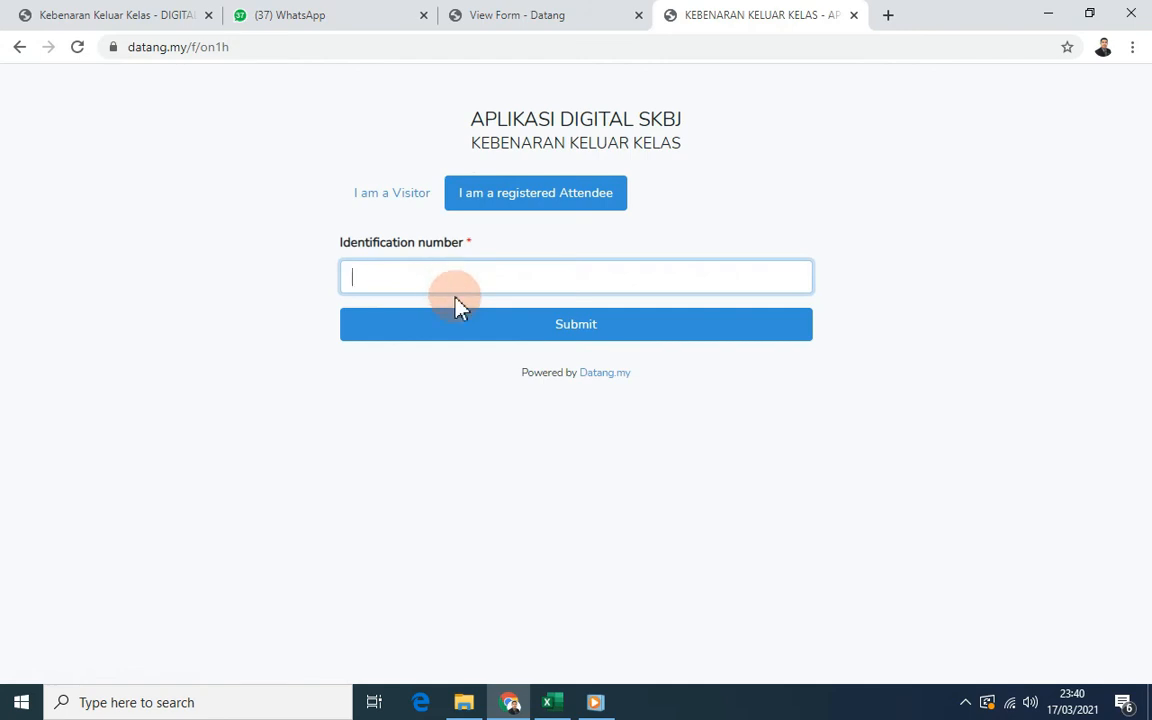
{"action": "type", "text": "71919"}
{"action": "key", "text": "BackSpace"}
{"action": "key", "text": "BackSpace"}
{"action": "type", "text": "1"}
{"action": "left_click", "coordinate": [549, 324]}
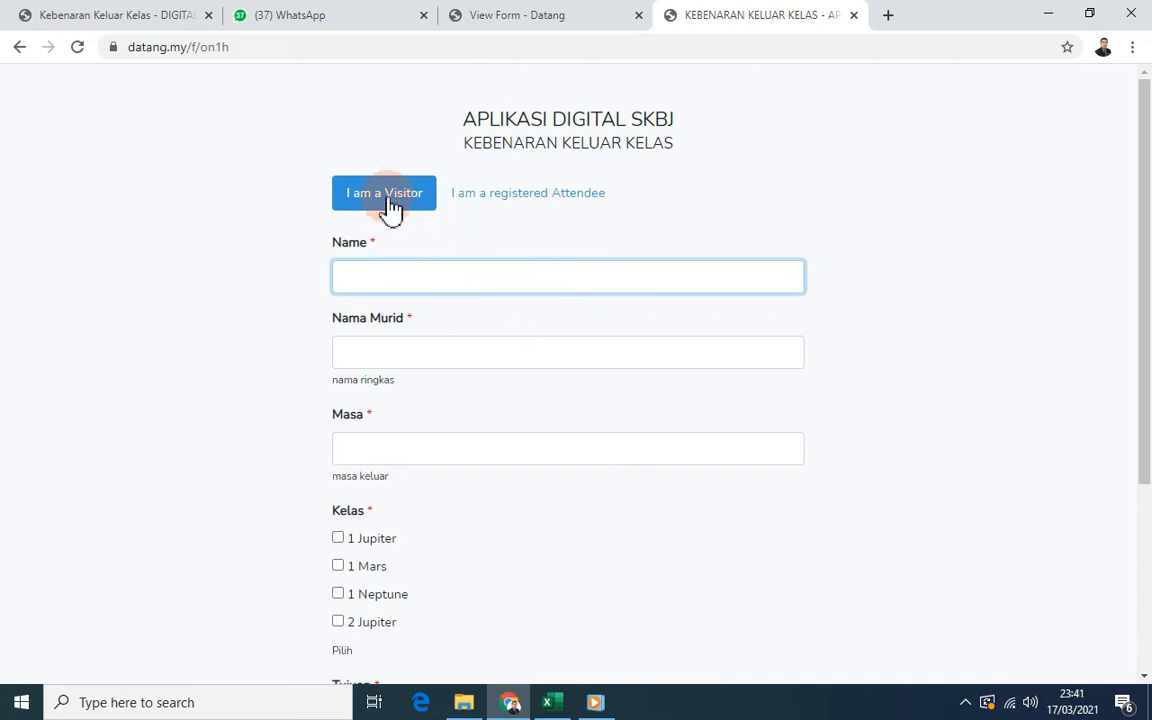
Fill in the visitor form with the visitor's name, the student's name and 9.00 as Masa.
{"action": "left_click", "coordinate": [367, 276]}
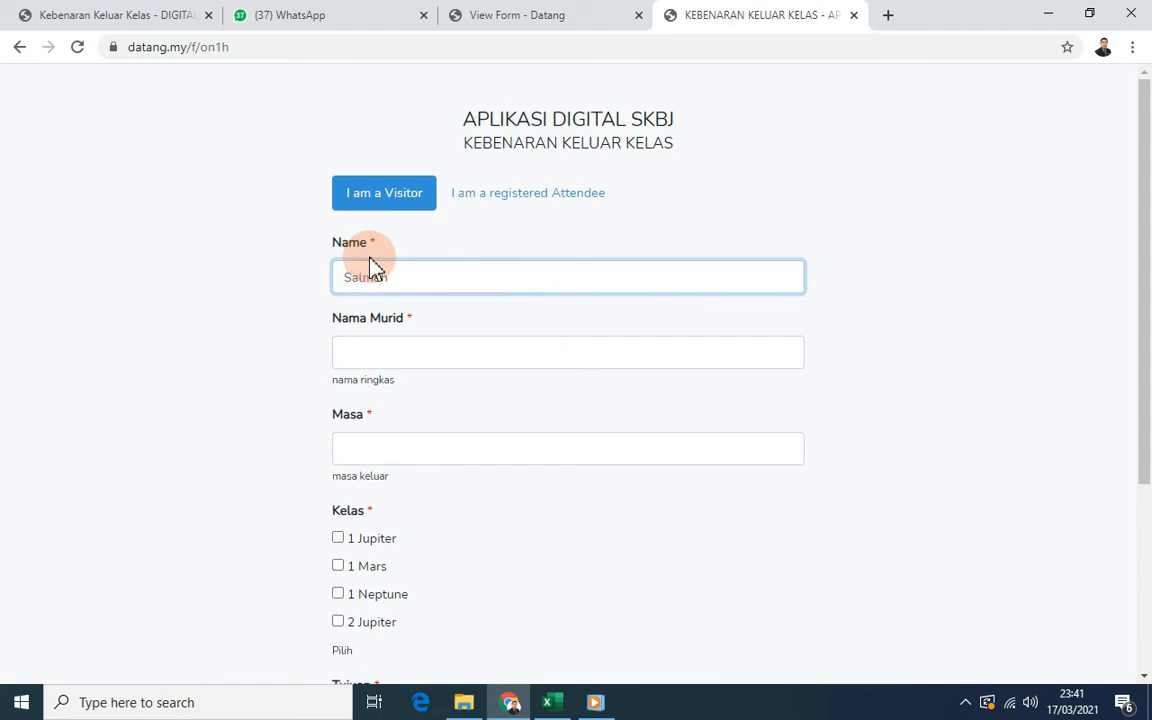
{"action": "left_click", "coordinate": [340, 352]}
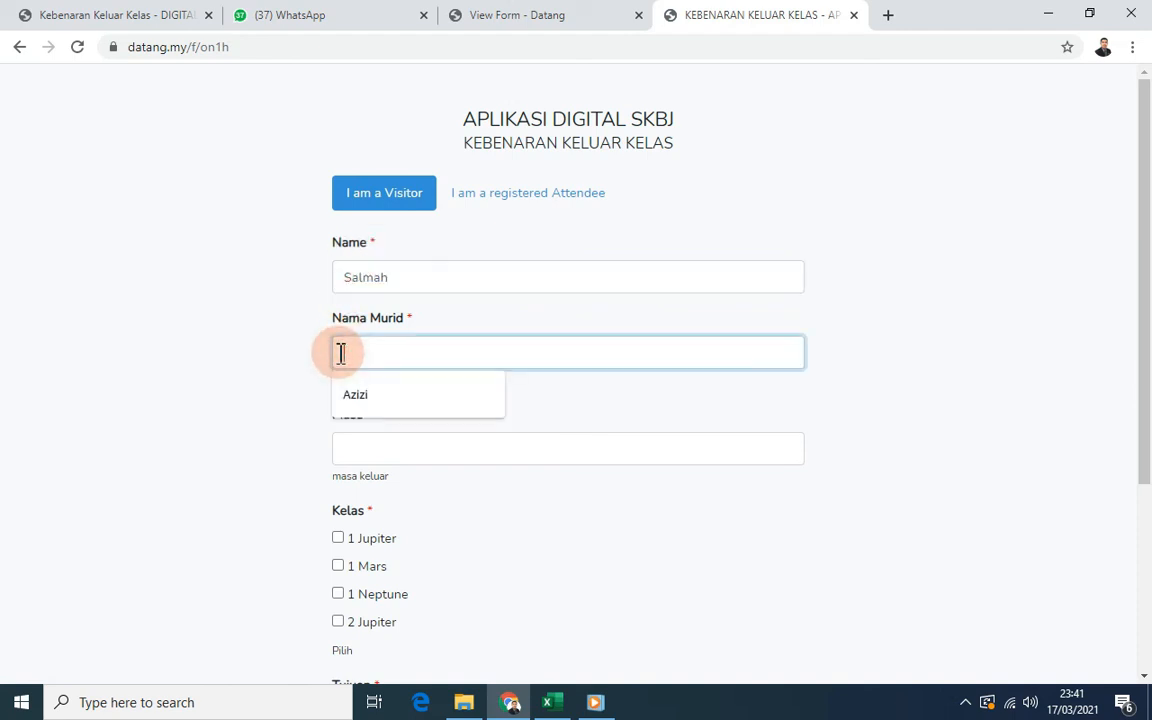
{"action": "type", "text": "Abu"}
{"action": "left_click", "coordinate": [345, 450]}
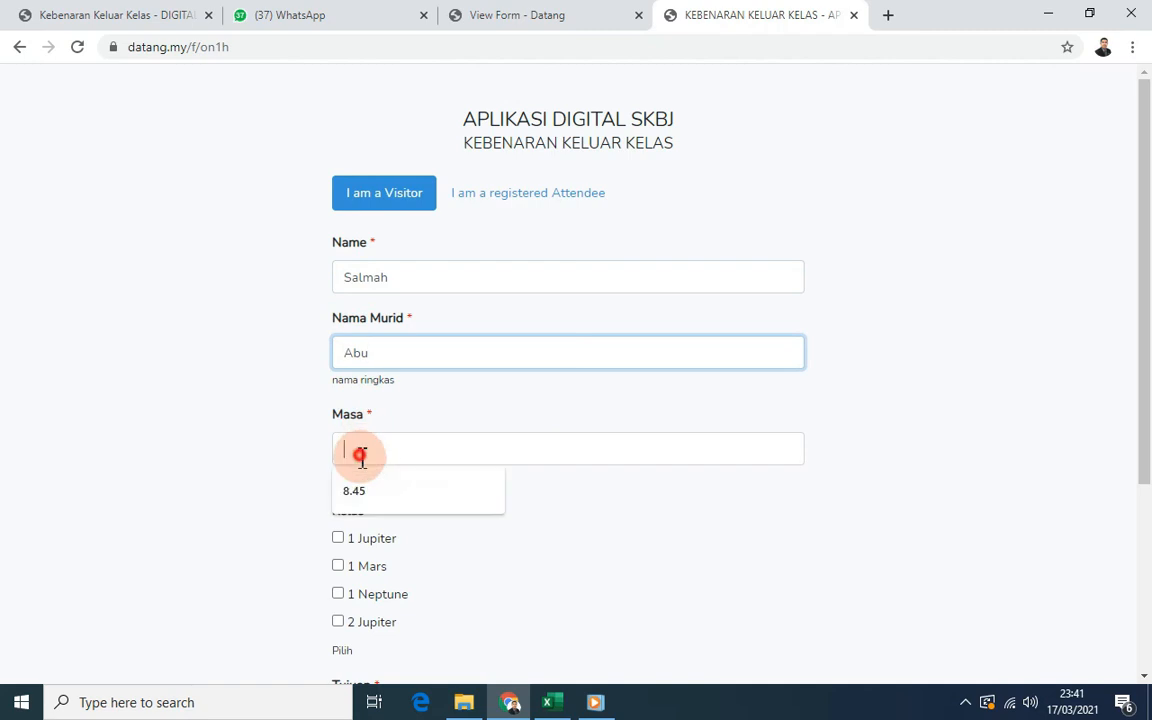
{"action": "type", "text": "9"}
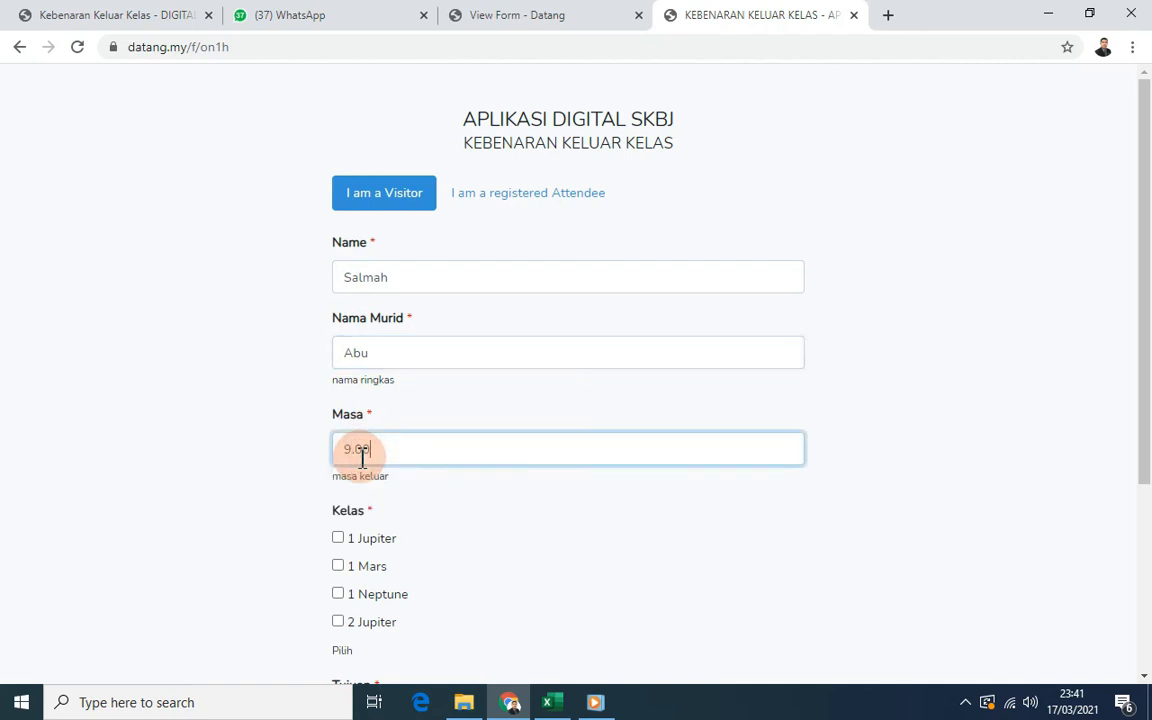
{"action": "type", "text": ".00"}
Choose 1 Mars for Kelas and Kedai sekolah for Tujuan in the visitor form.
{"action": "left_click", "coordinate": [338, 565]}
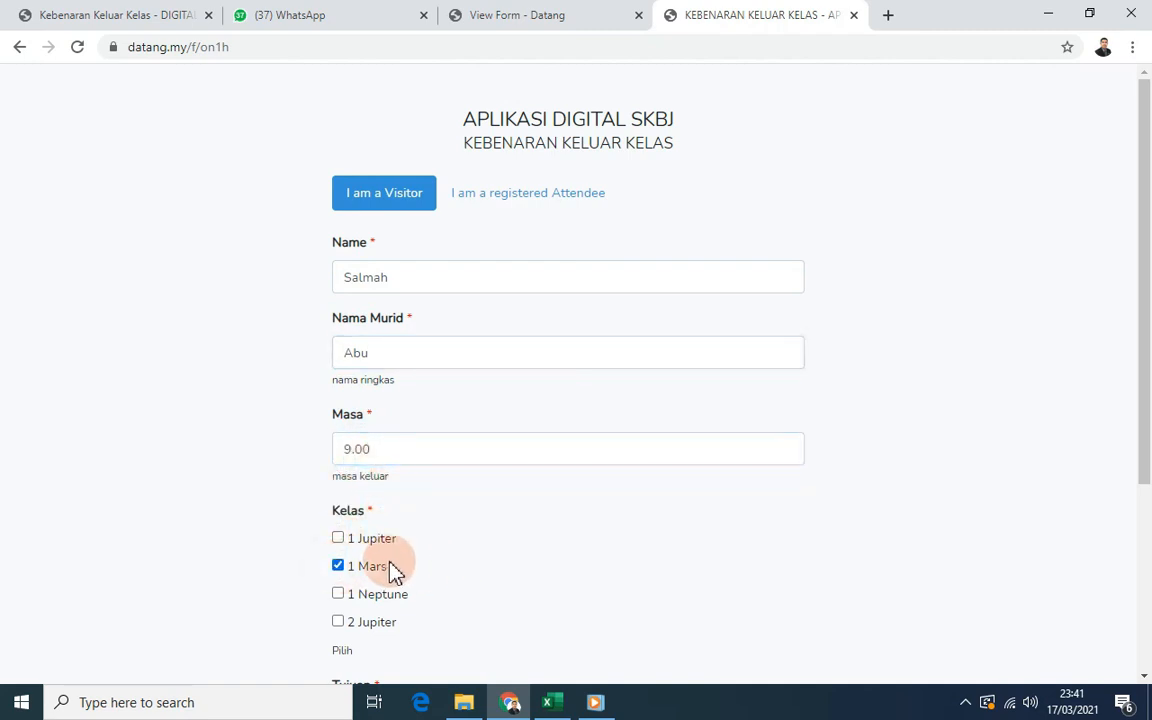
{"action": "left_click_drag", "start_coordinate": [1147, 437], "coordinate": [763, 575]}
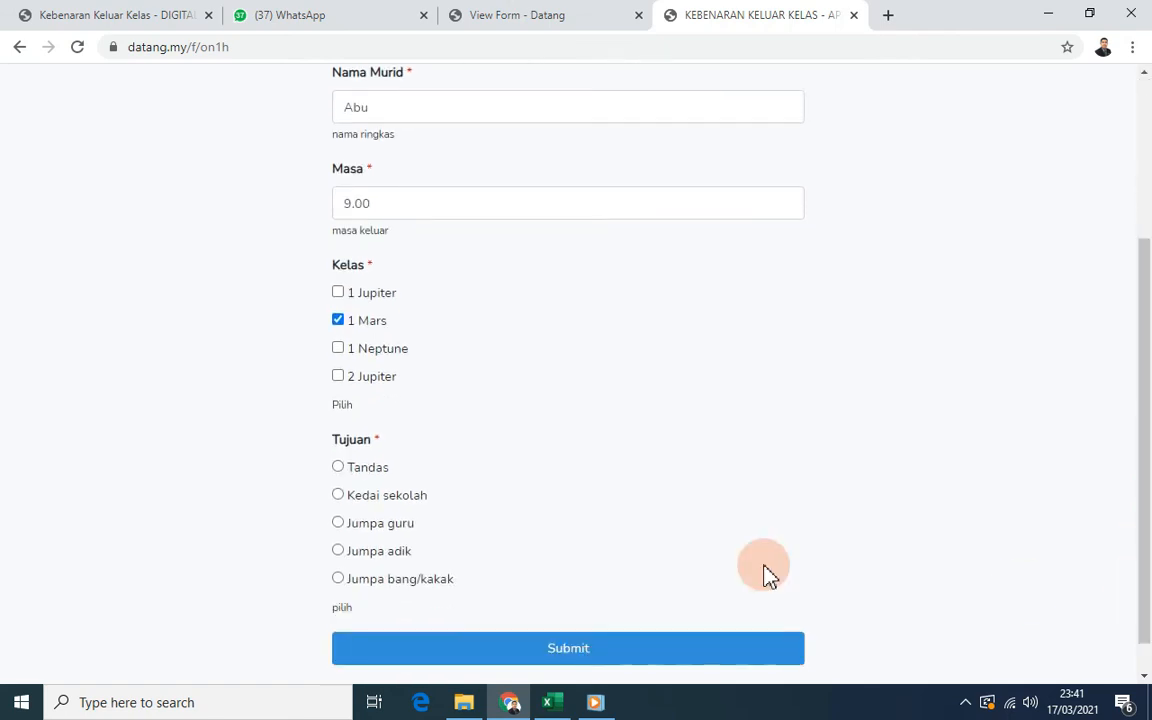
{"action": "left_click", "coordinate": [338, 495]}
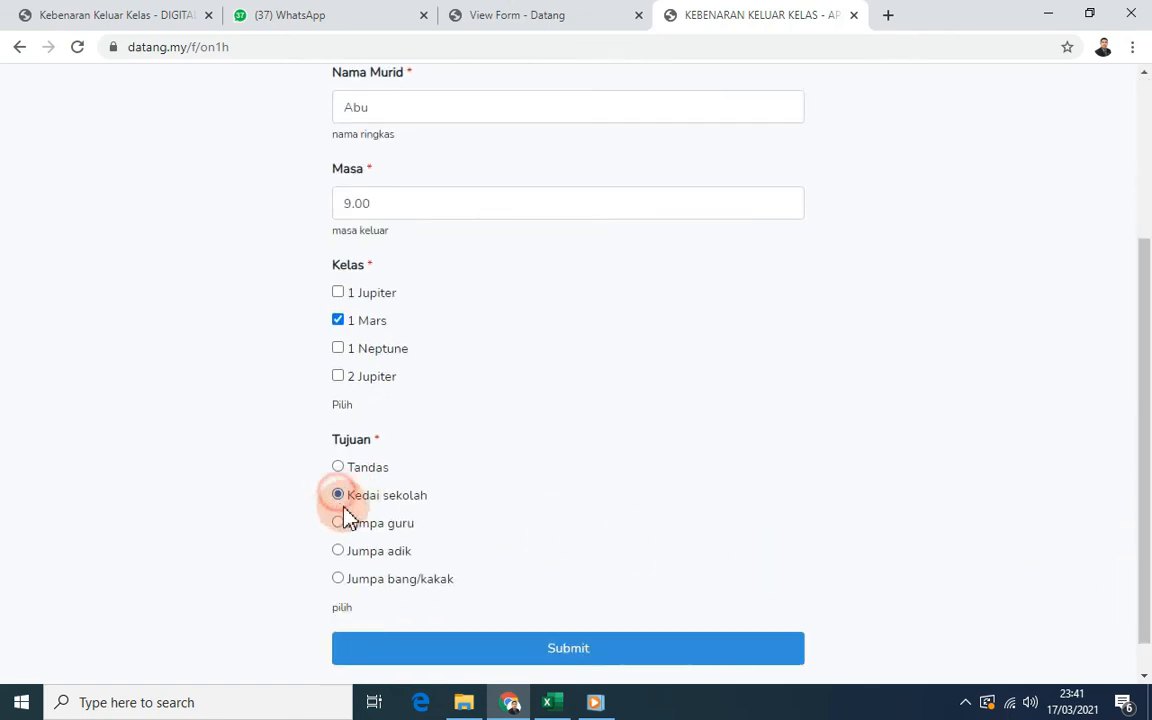
Submit the completed visitor form and return to the KEBENARAN KELUAR KELAS form's details page.
{"action": "left_click", "coordinate": [527, 656]}
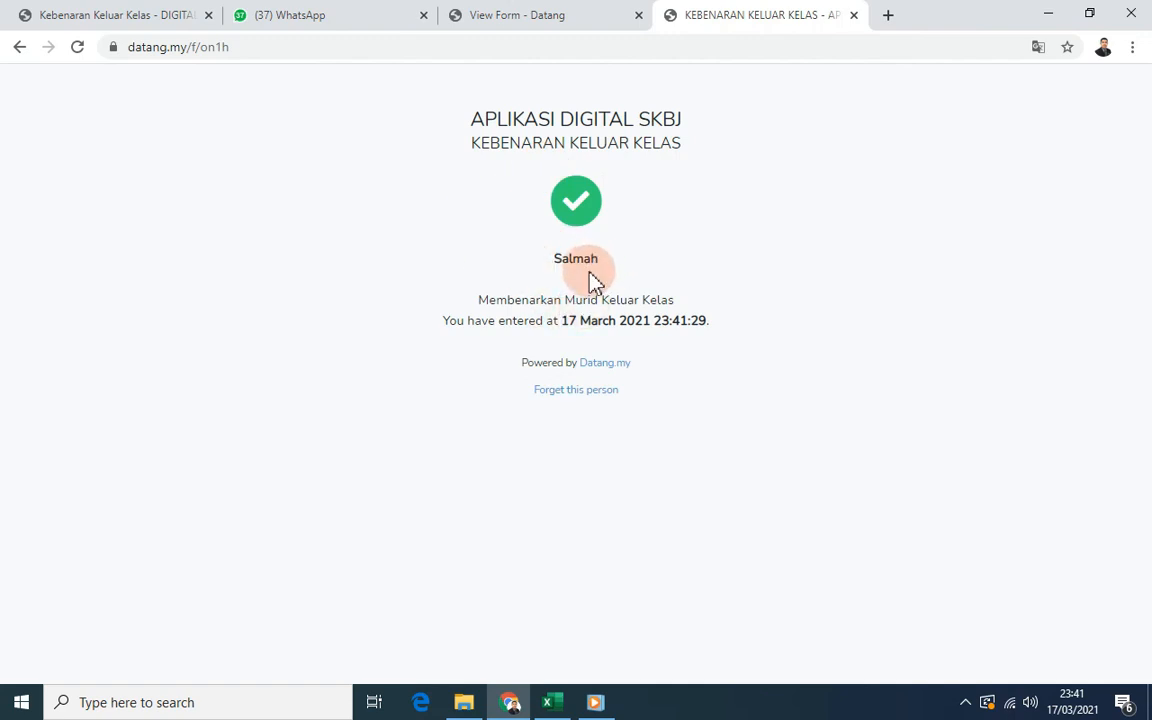
{"action": "left_click", "coordinate": [522, 31]}
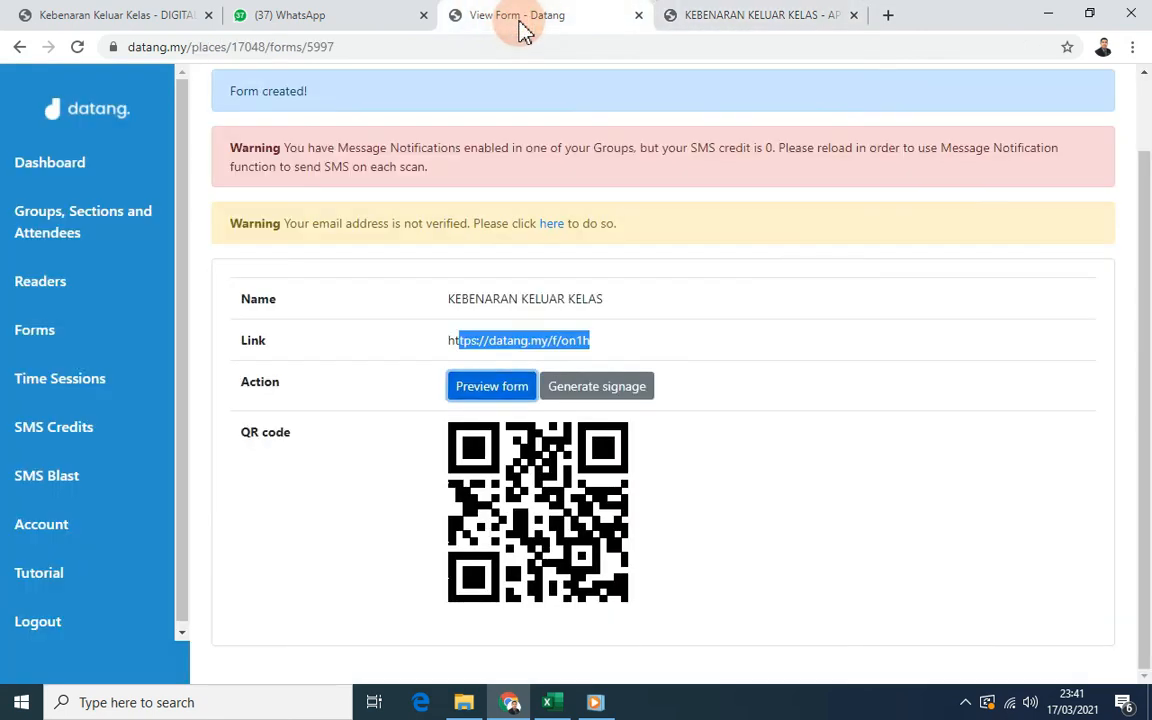
{"action": "left_click", "coordinate": [112, 29]}
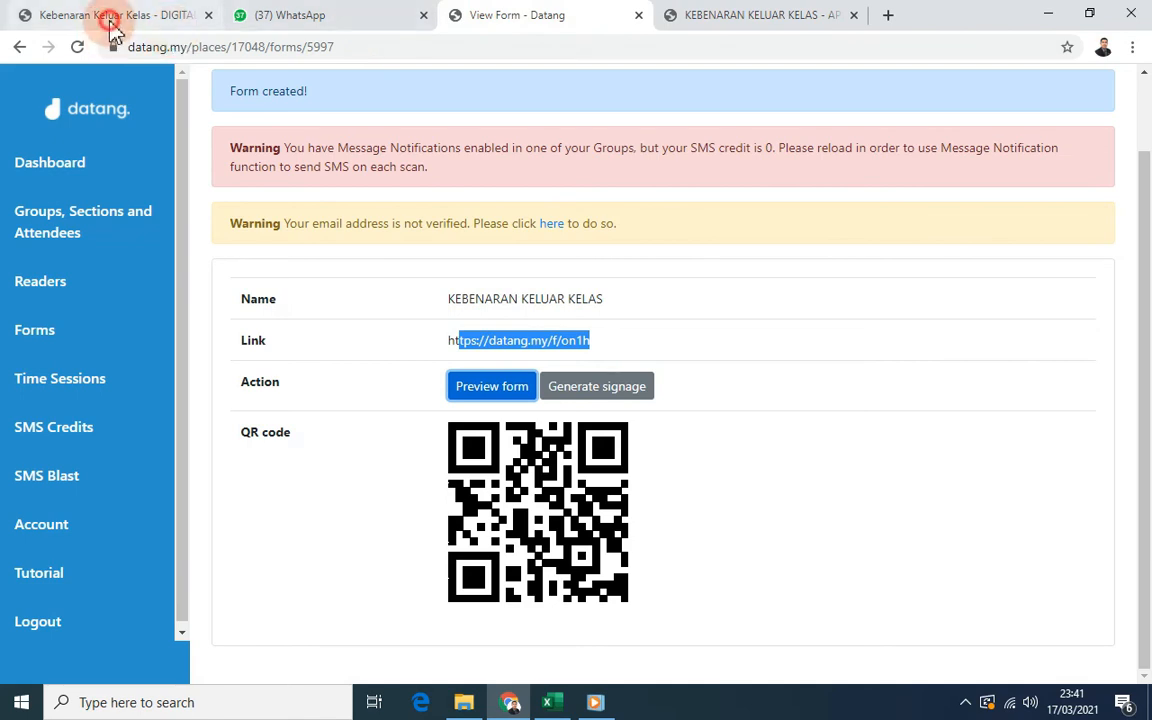
{"action": "left_click", "coordinate": [522, 32]}
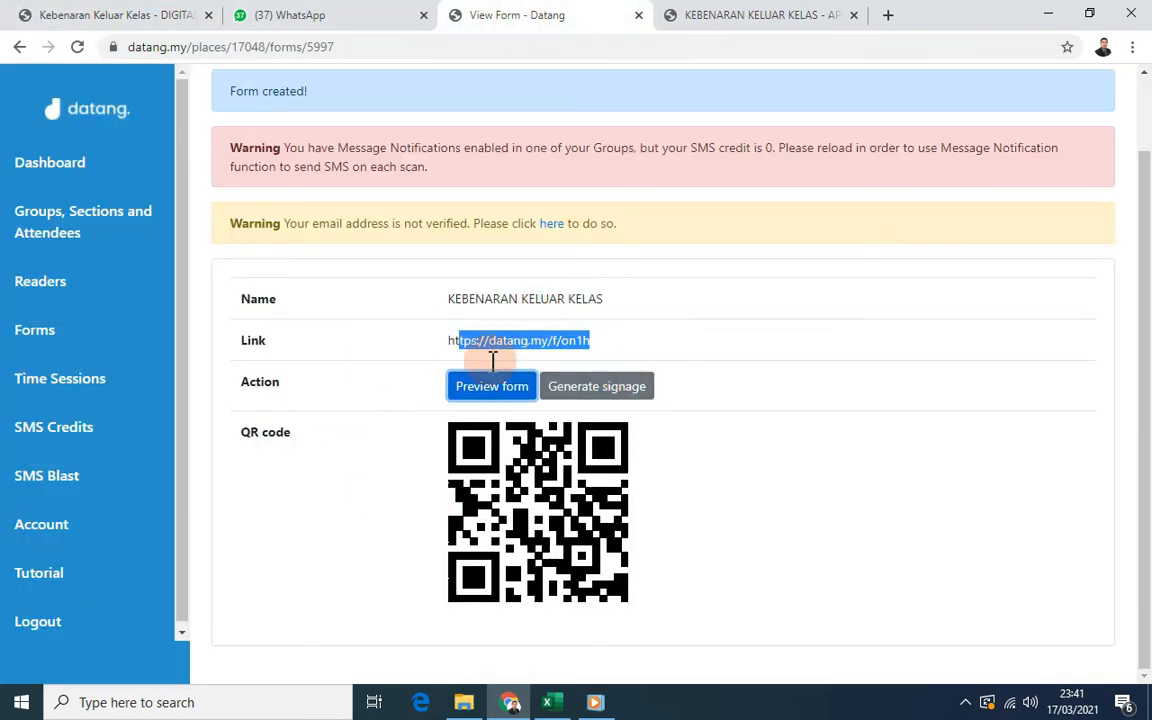
Generate the QR code signage for the KEBENARAN KELUAR KELAS form, review the PDF down to its scanning instructions, and close it.
{"action": "left_click", "coordinate": [600, 388]}
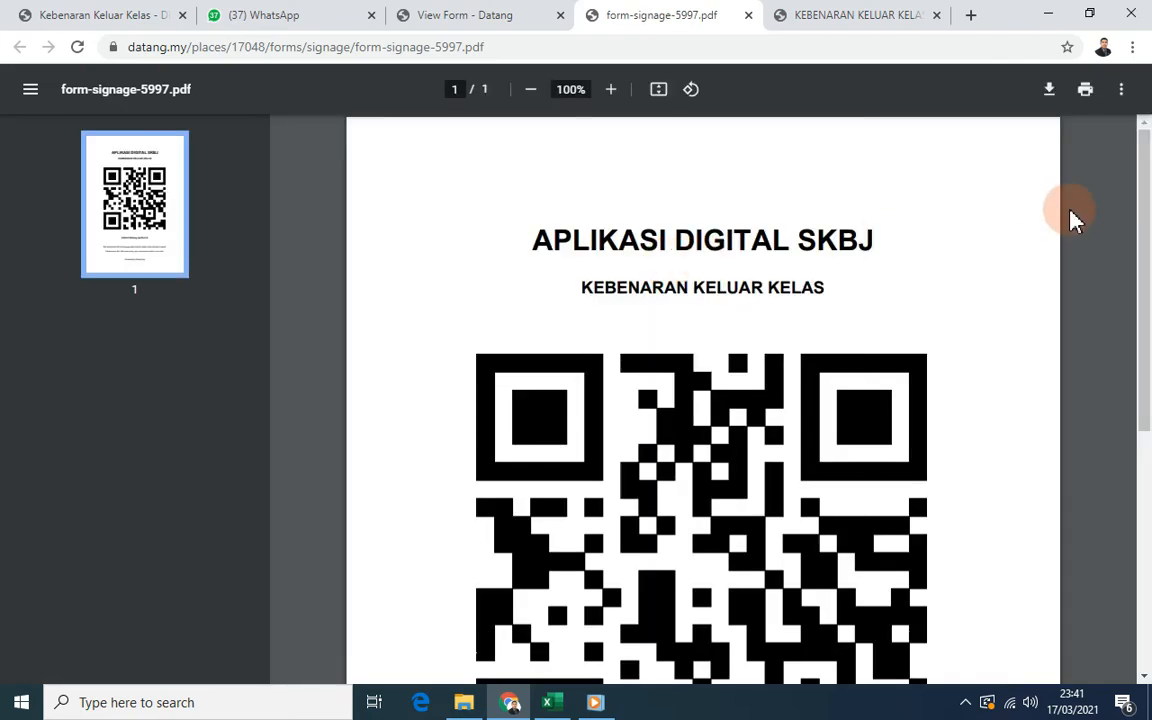
{"action": "left_click", "coordinate": [1145, 228]}
{"action": "left_click_drag", "start_coordinate": [1145, 228], "coordinate": [1147, 490]}
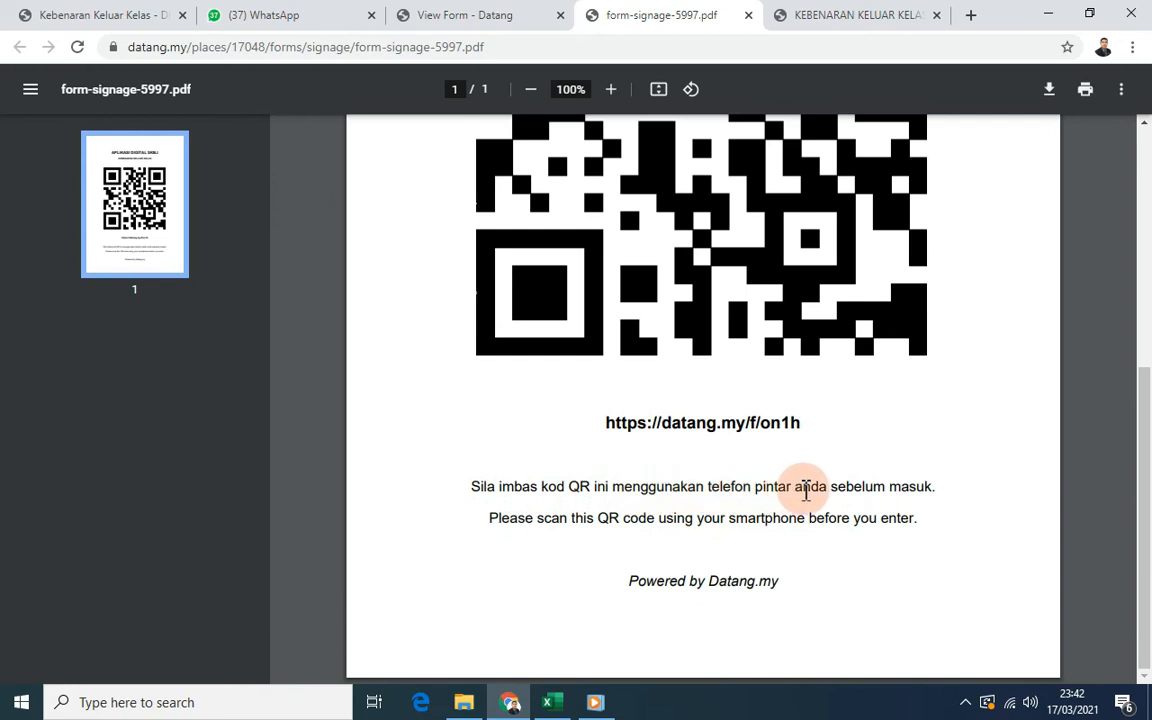
{"action": "left_click_drag", "start_coordinate": [805, 486], "coordinate": [934, 484]}
{"action": "left_click_drag", "start_coordinate": [794, 488], "coordinate": [934, 490]}
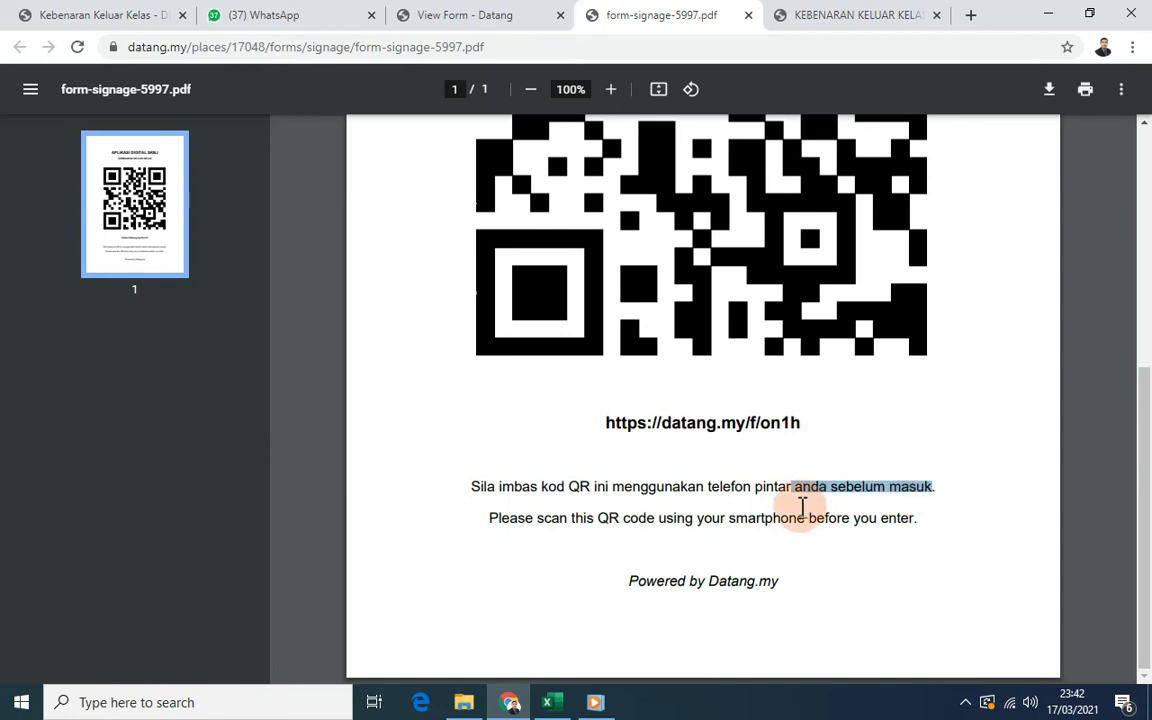
{"action": "left_click_drag", "start_coordinate": [1148, 470], "coordinate": [1124, 216]}
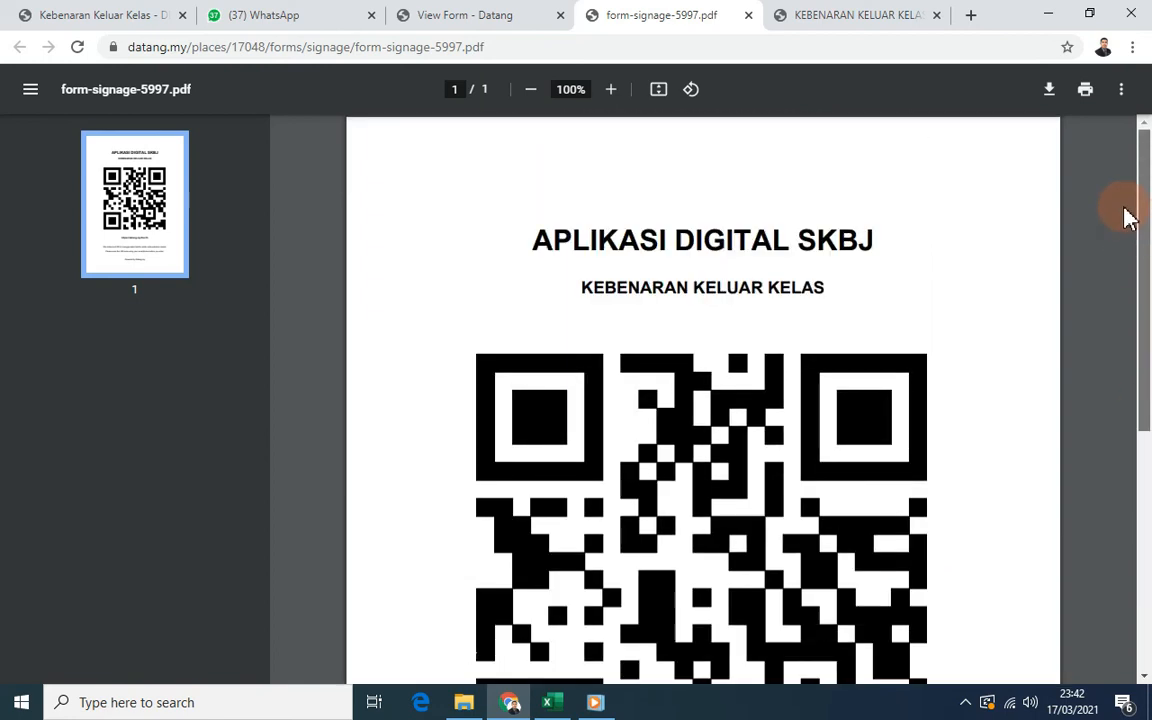
{"action": "left_click", "coordinate": [749, 17]}
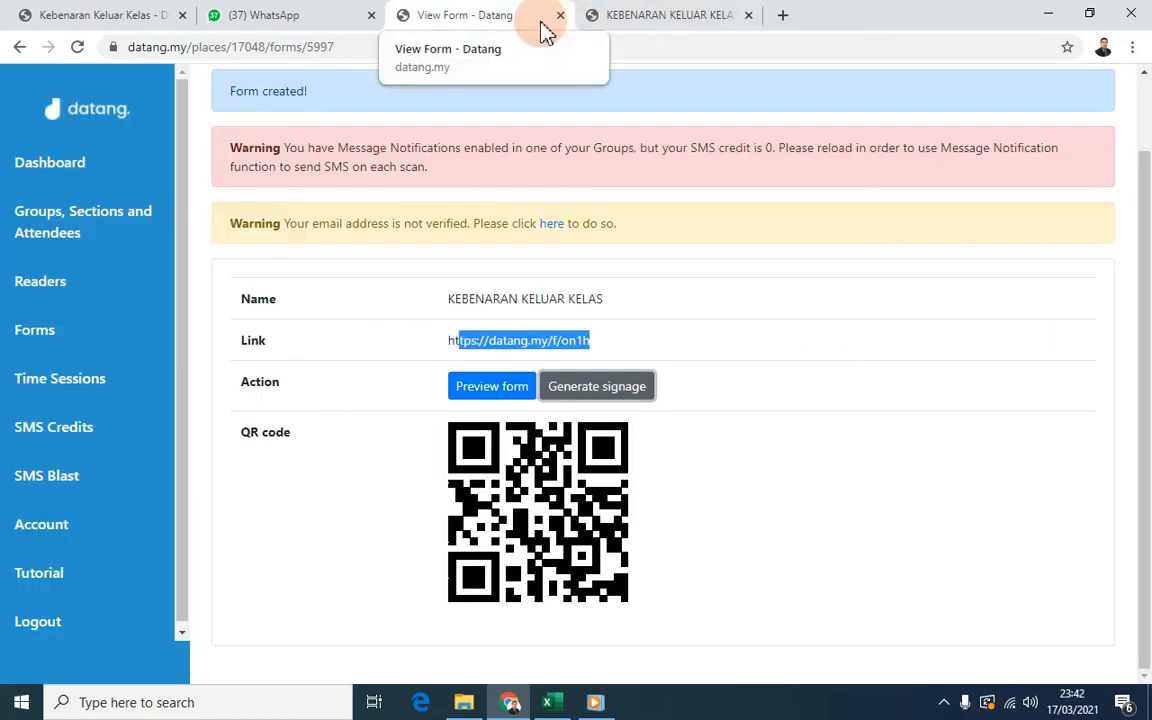
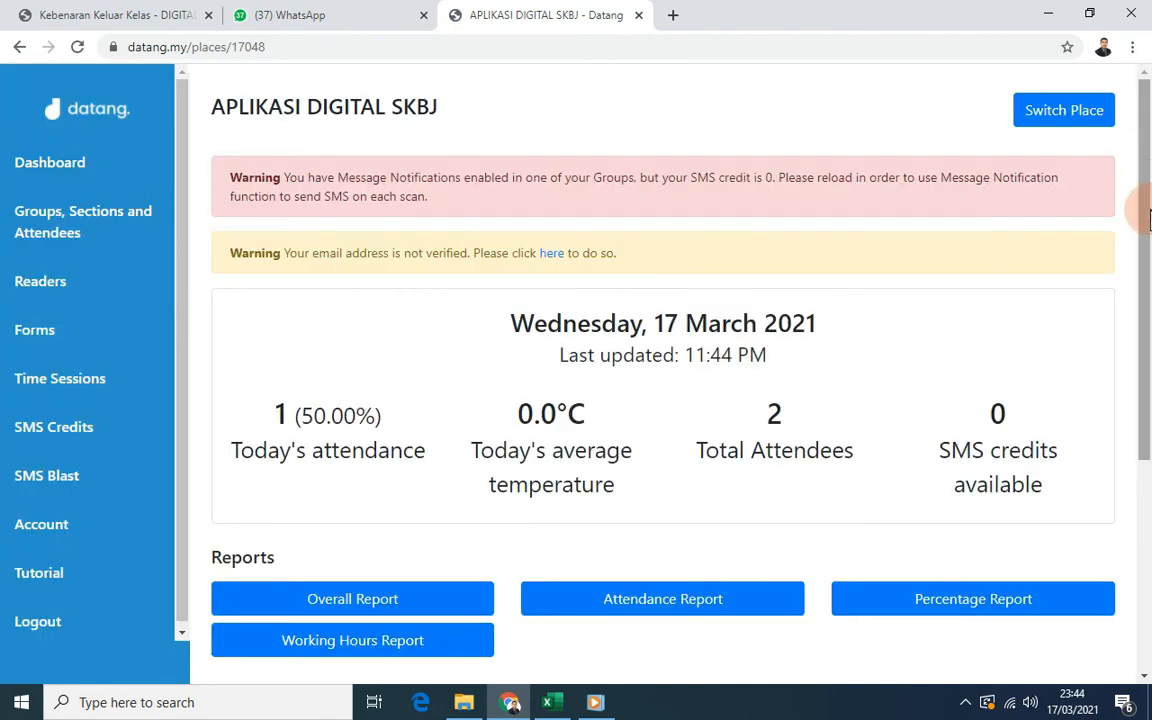
Open the place's Overall Report and filter it by group MOBILITI MURID and section GURU (MOBILITI MURID).
{"action": "left_click_drag", "start_coordinate": [1145, 222], "coordinate": [1139, 406]}
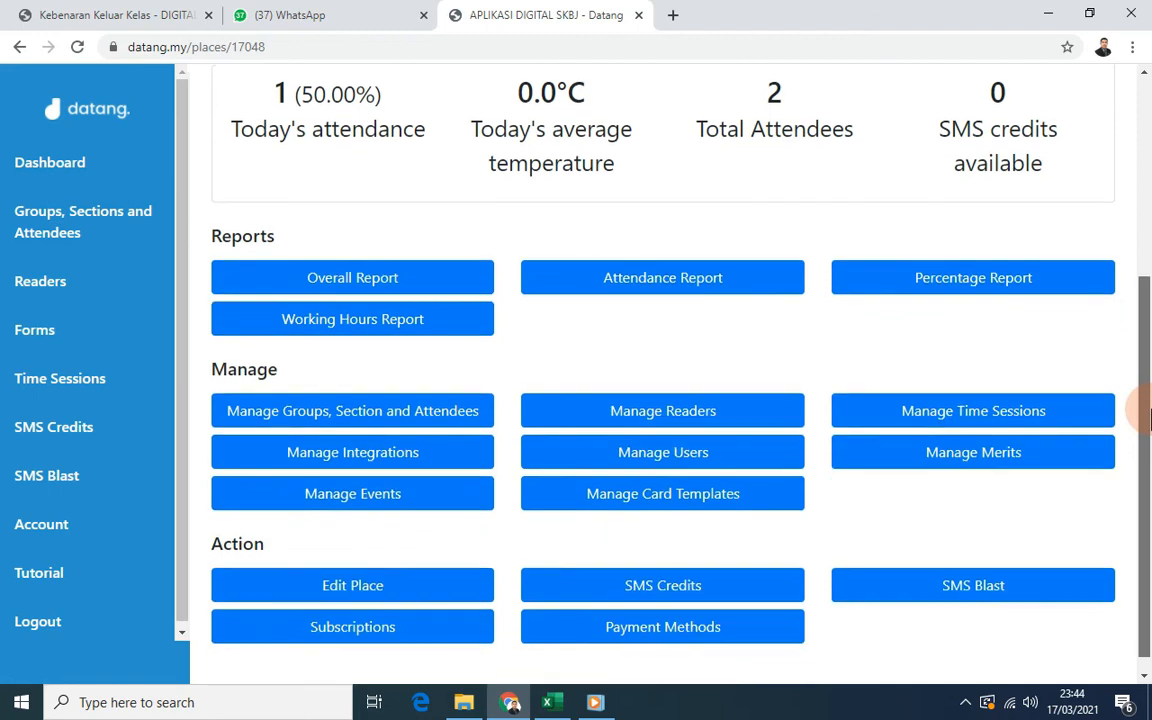
{"action": "left_click", "coordinate": [378, 288]}
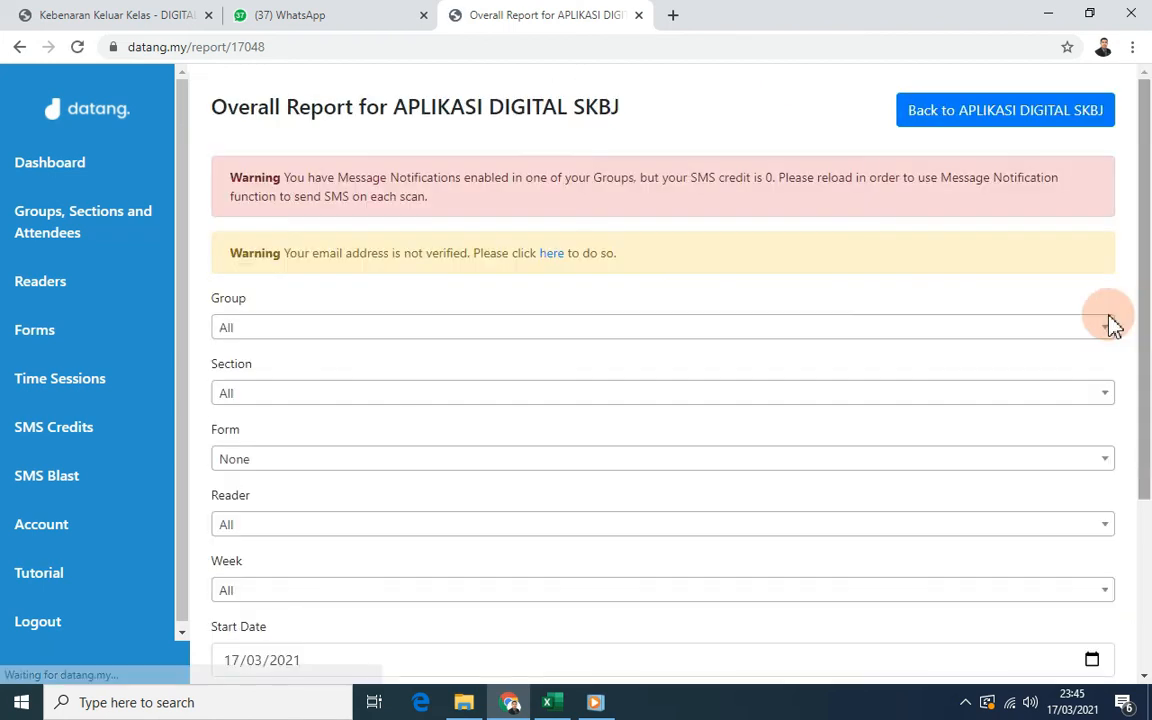
{"action": "left_click", "coordinate": [245, 340]}
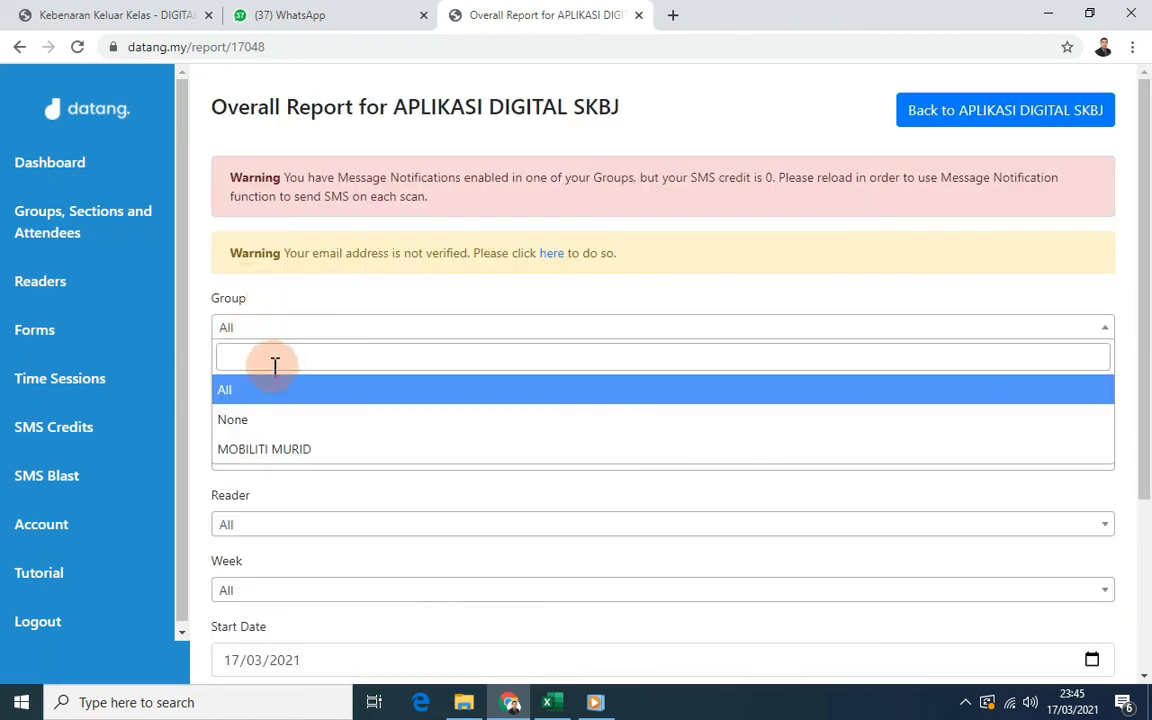
{"action": "left_click", "coordinate": [272, 446]}
{"action": "left_click", "coordinate": [258, 400]}
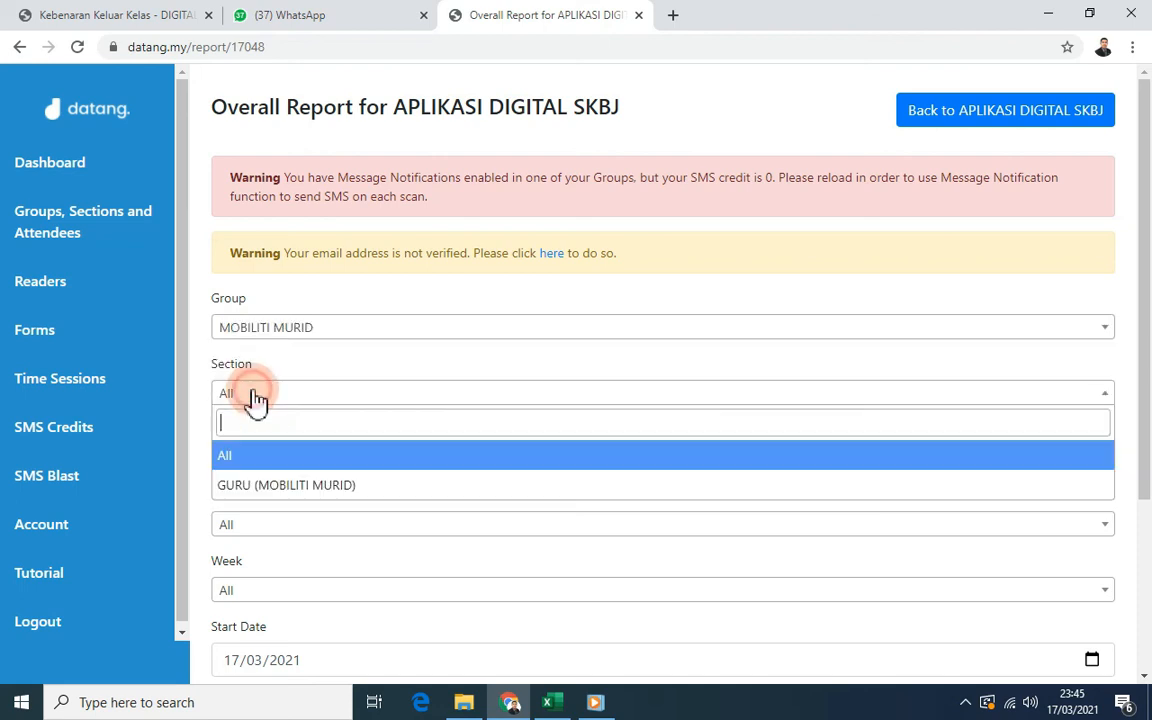
{"action": "left_click", "coordinate": [283, 492]}
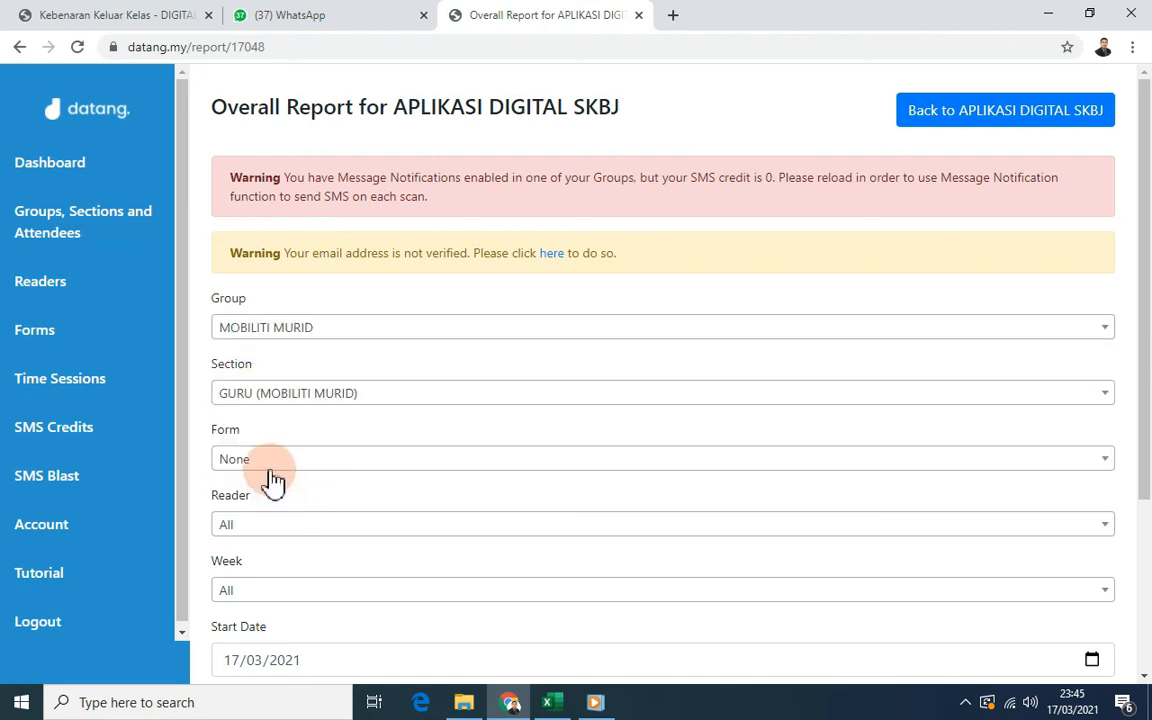
Restrict the overall report to the KEBENARAN KELUAR KELAS form and run the search.
{"action": "left_click", "coordinate": [269, 466]}
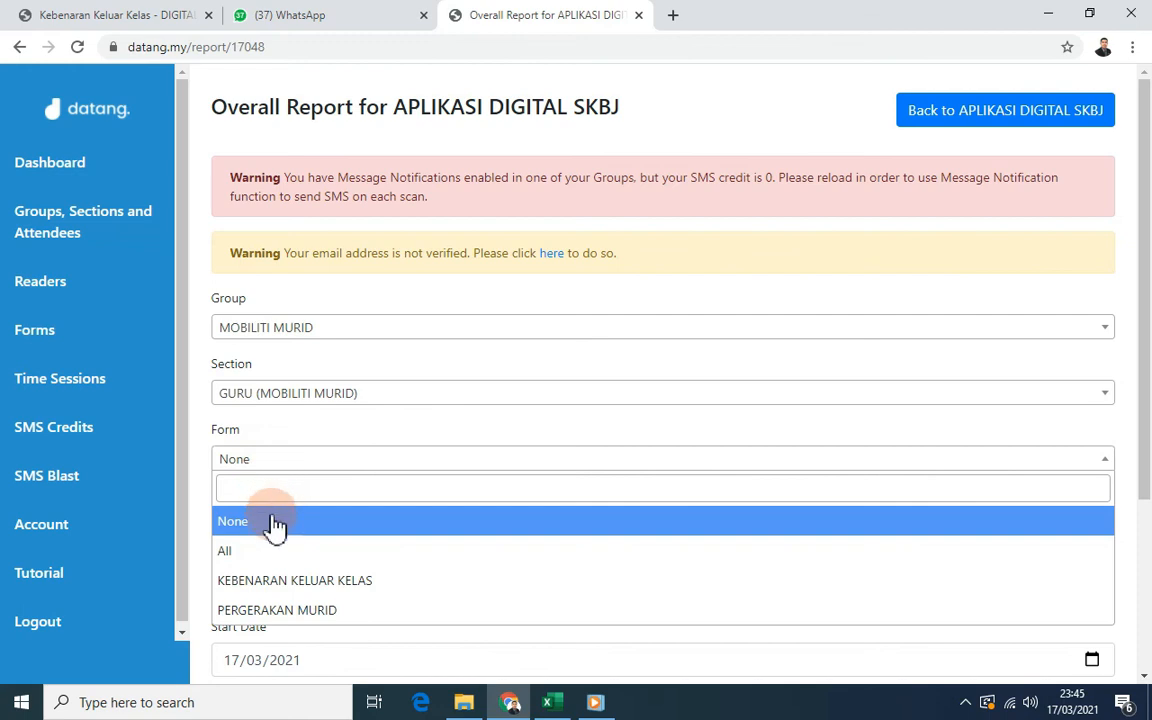
{"action": "left_click", "coordinate": [308, 590]}
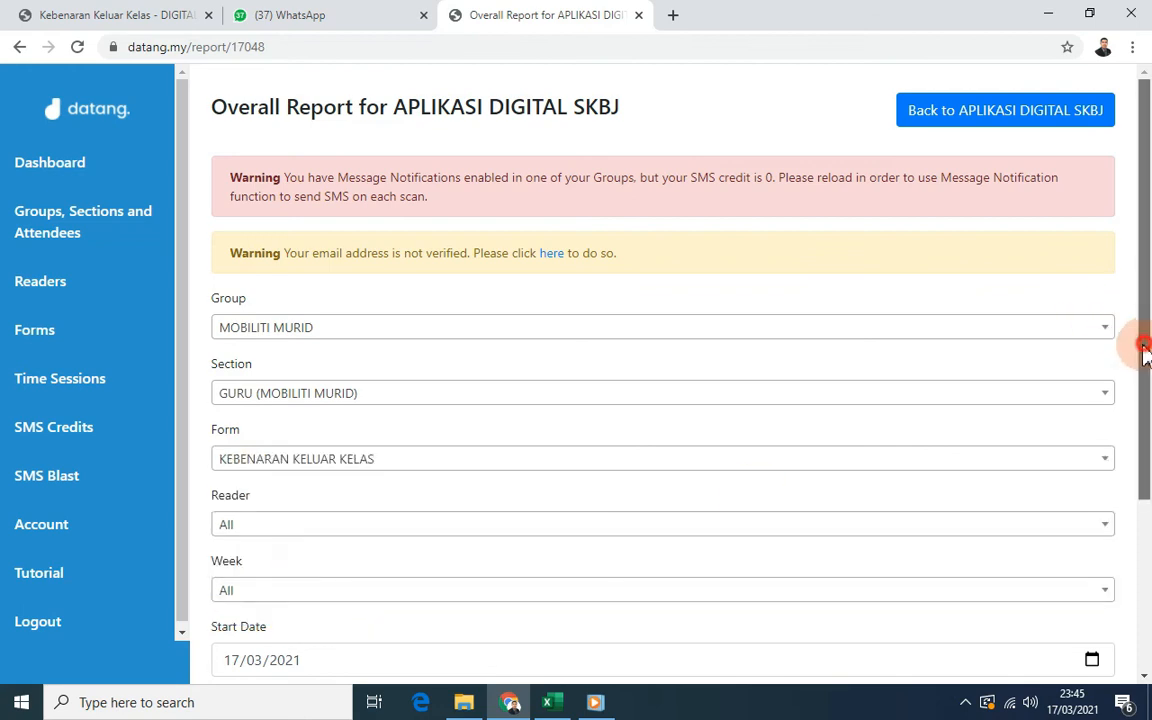
{"action": "scroll", "coordinate": [1145, 400], "scroll_direction": "down", "scroll_amount": 2}
{"action": "scroll", "coordinate": [1148, 480], "scroll_direction": "down", "scroll_amount": 2}
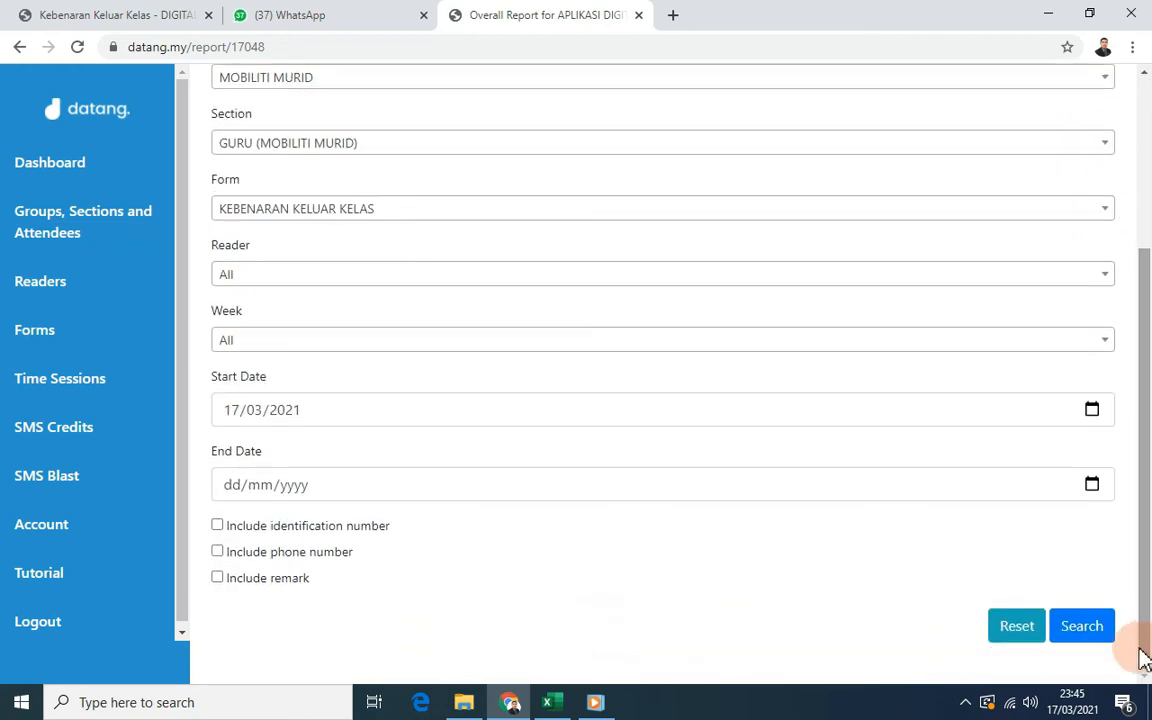
{"action": "left_click", "coordinate": [1088, 634]}
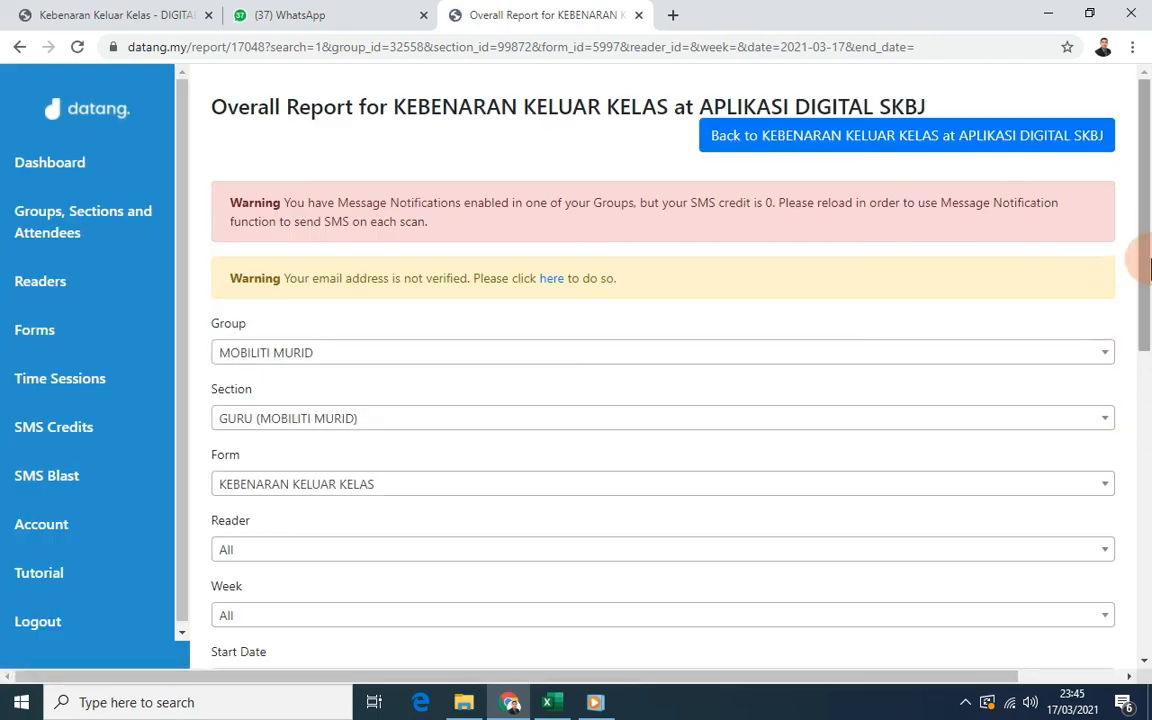
Examine the report's results table across all its columns, from Datetime to Action.
{"action": "left_click_drag", "start_coordinate": [1146, 275], "coordinate": [1148, 603]}
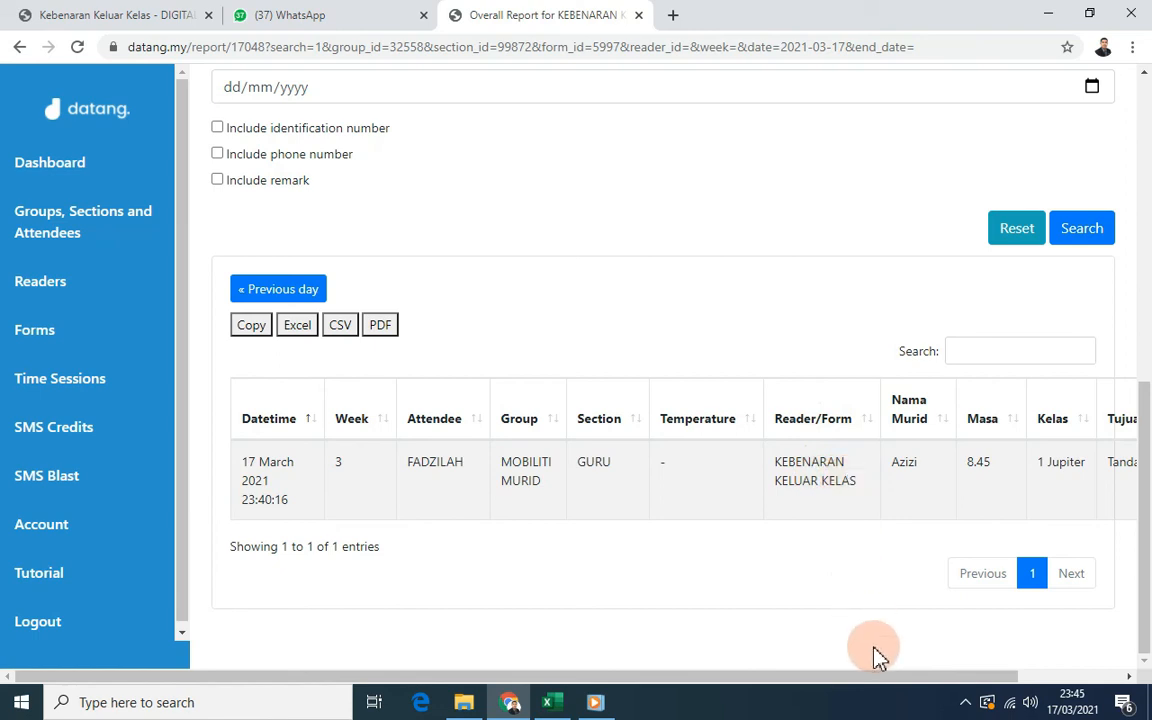
{"action": "left_click_drag", "start_coordinate": [878, 683], "coordinate": [988, 688]}
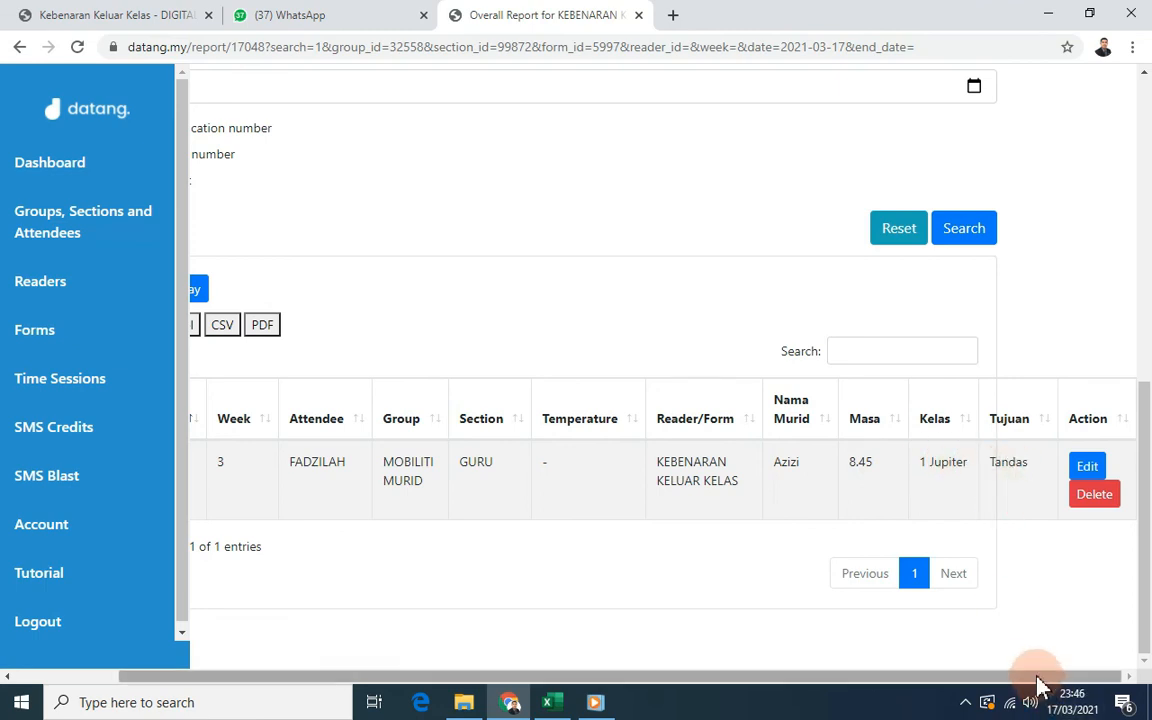
{"action": "left_click_drag", "start_coordinate": [1040, 678], "coordinate": [848, 684]}
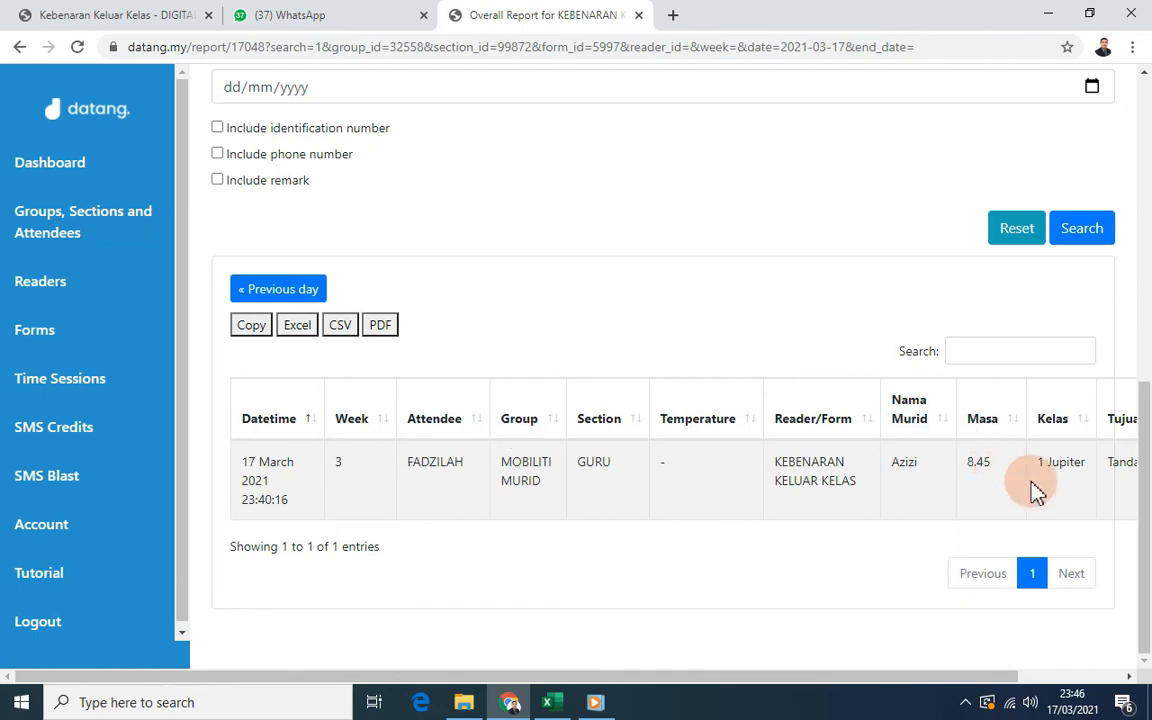
{"action": "left_click_drag", "start_coordinate": [1144, 493], "coordinate": [1150, 196]}
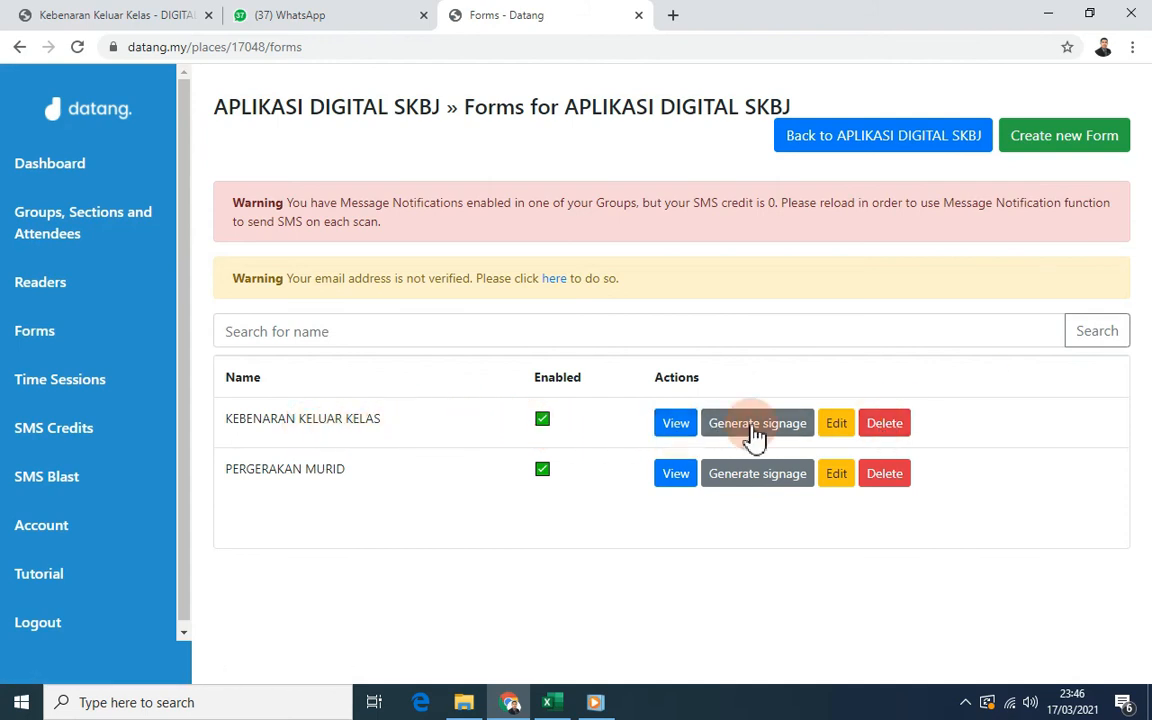
Edit the KEBENARAN KELUAR KELAS form so the Kelas field's type is Selectbox, and save the form.
{"action": "left_click", "coordinate": [845, 432]}
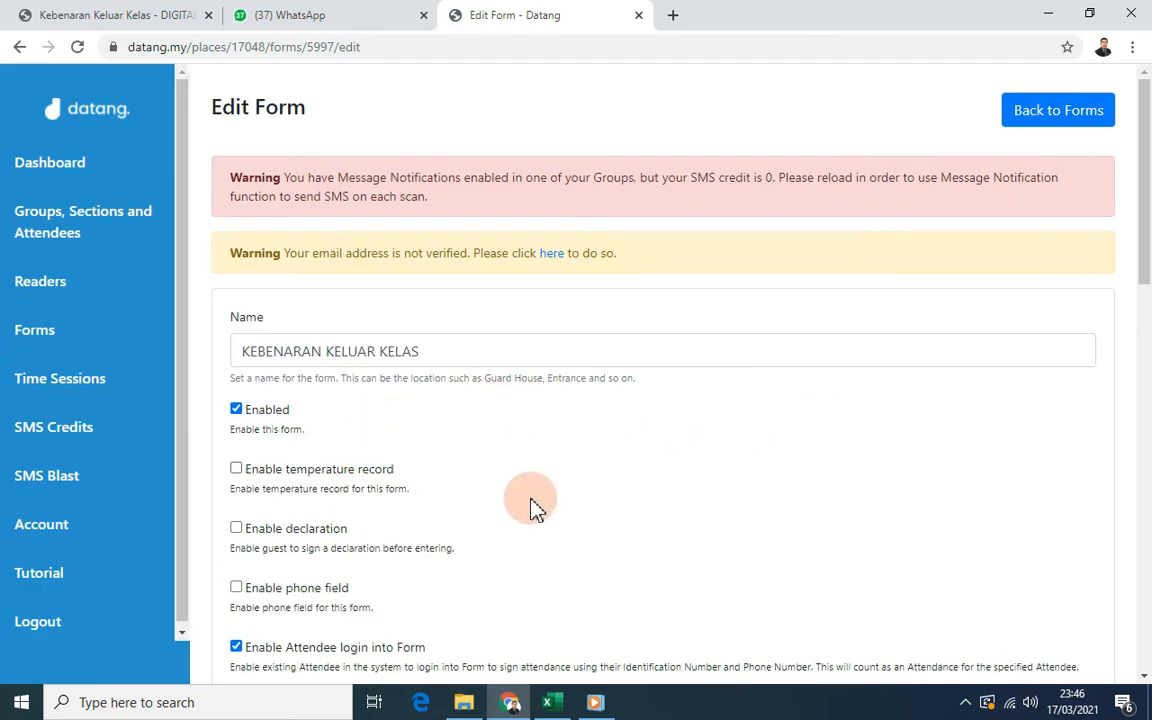
{"action": "left_click_drag", "start_coordinate": [1144, 244], "coordinate": [1141, 593]}
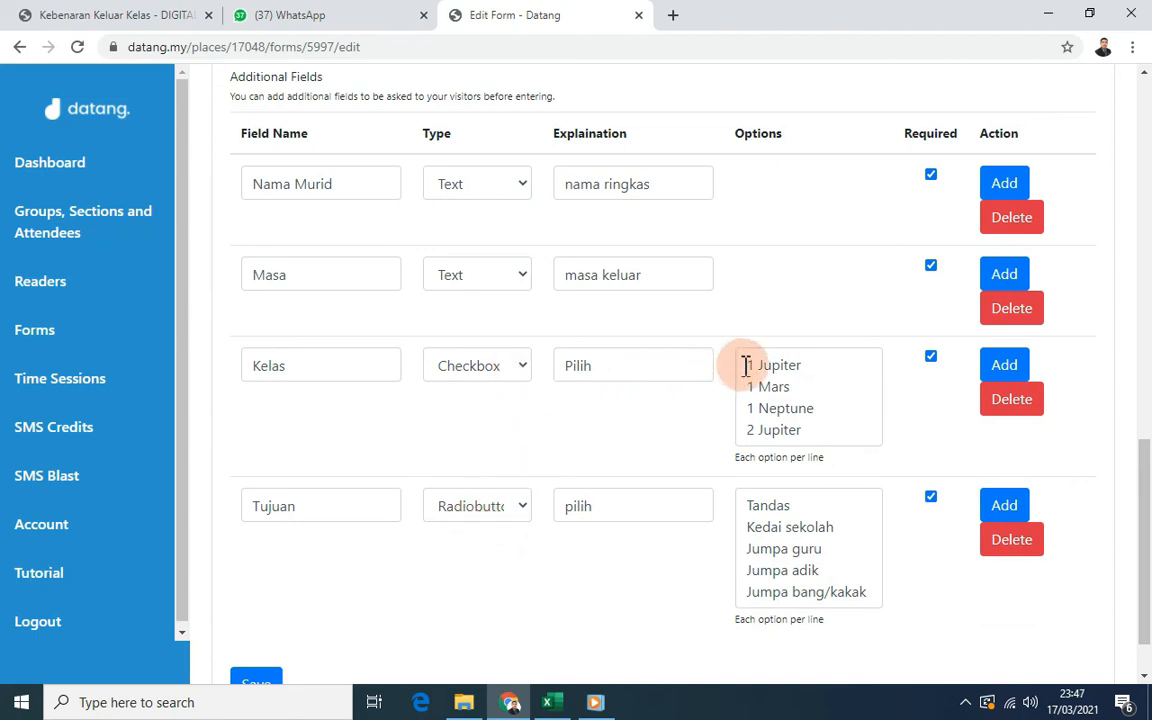
{"action": "left_click", "coordinate": [527, 370]}
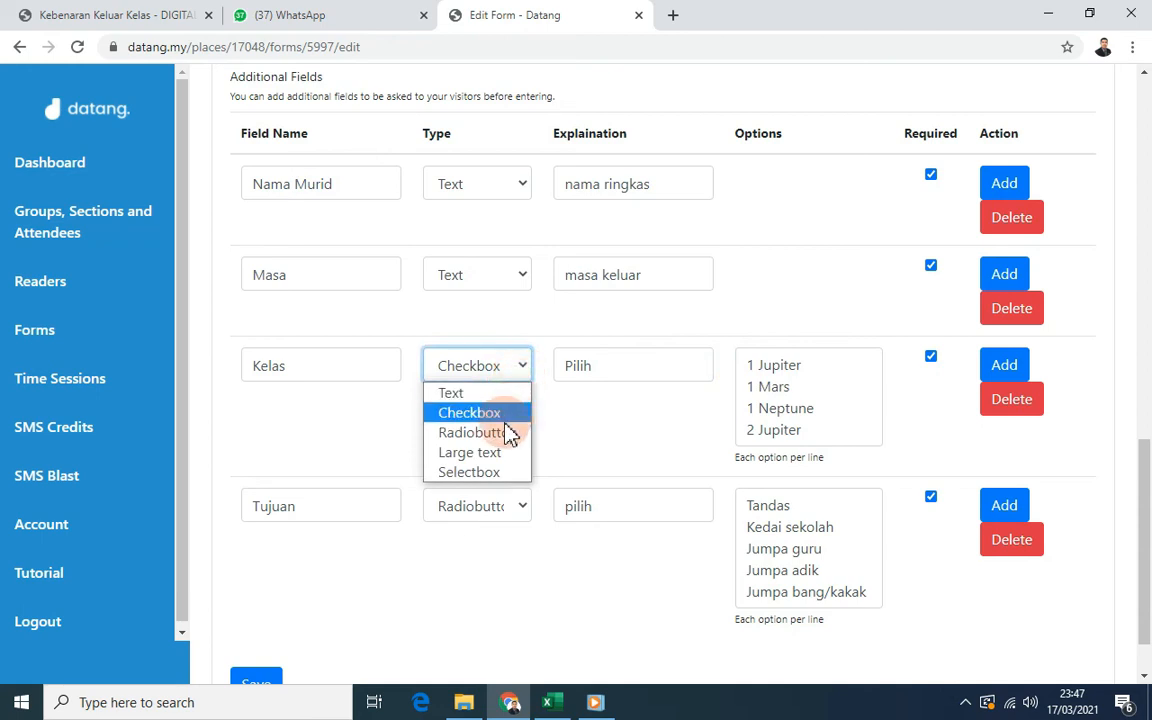
{"action": "left_click", "coordinate": [497, 475]}
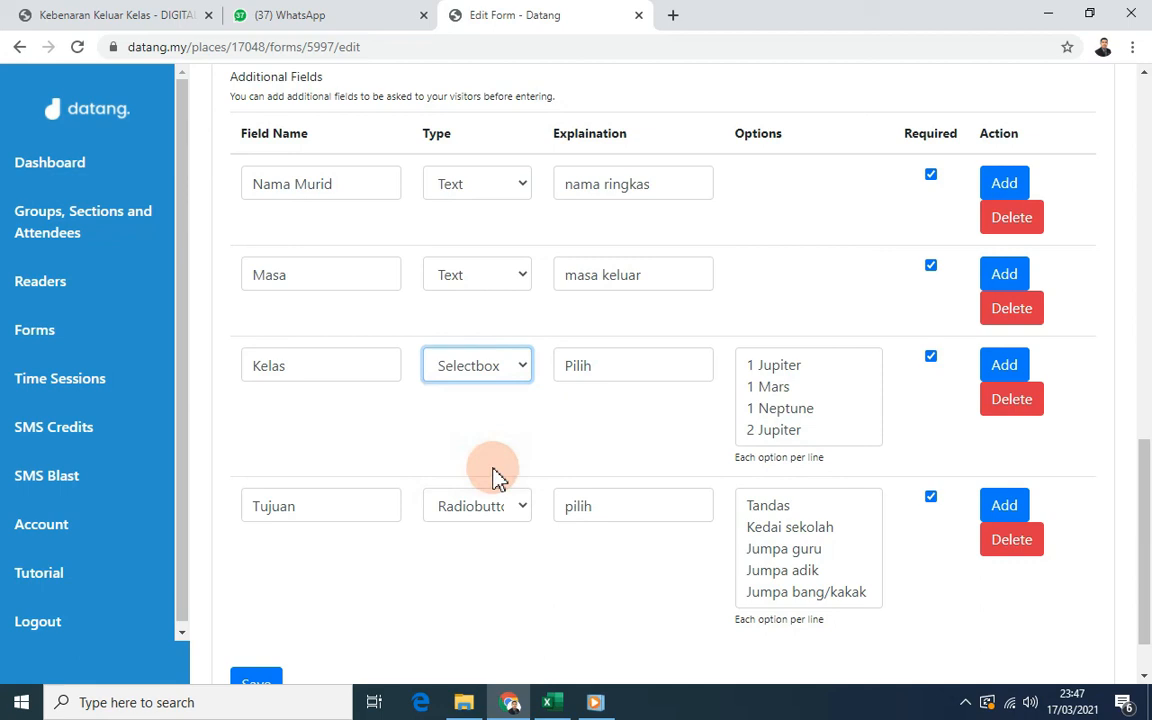
{"action": "left_click", "coordinate": [768, 374]}
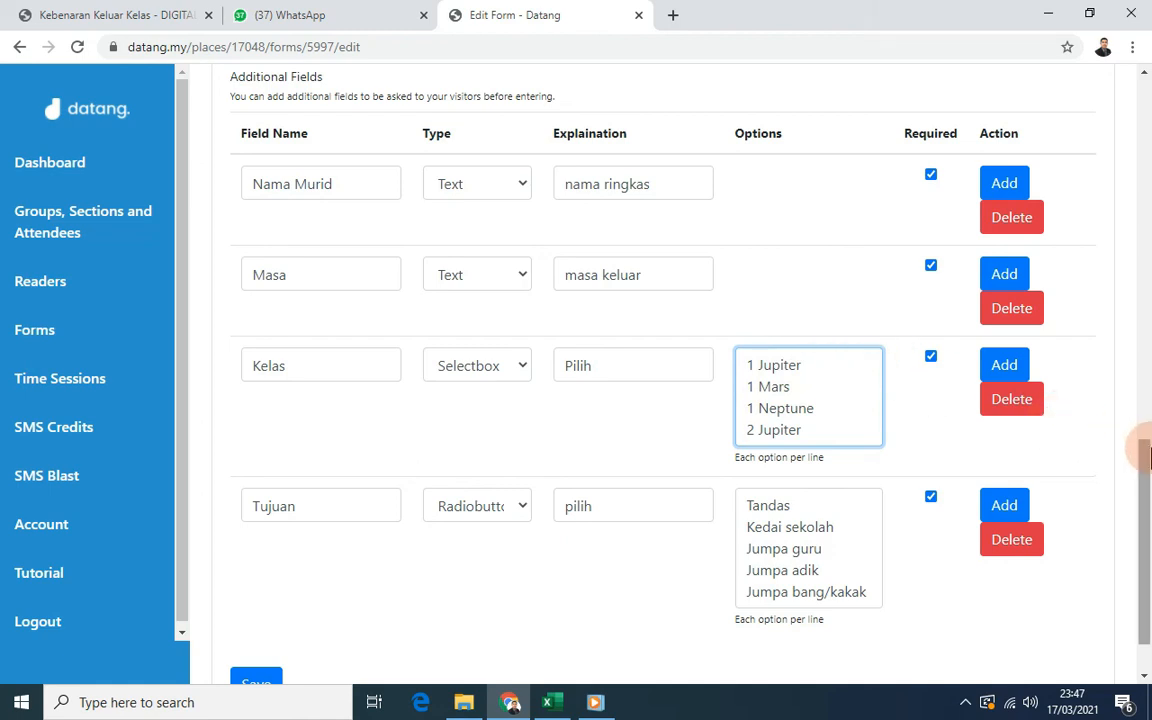
{"action": "left_click_drag", "start_coordinate": [1147, 465], "coordinate": [1147, 489]}
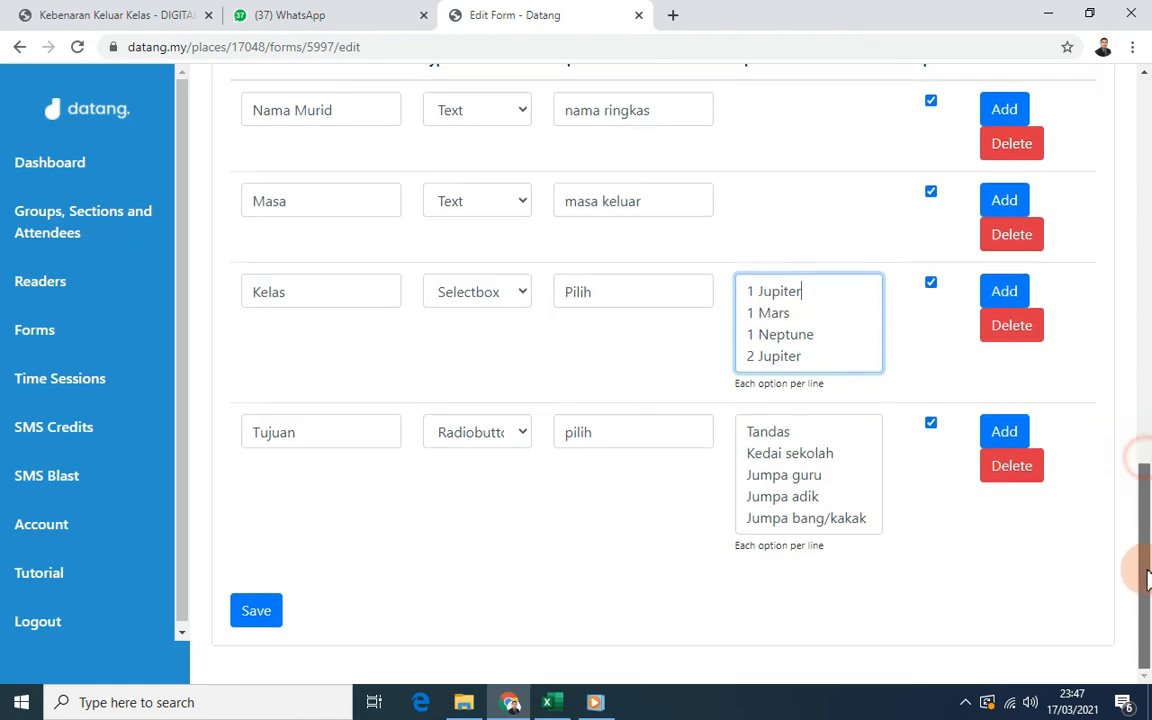
{"action": "left_click", "coordinate": [257, 618]}
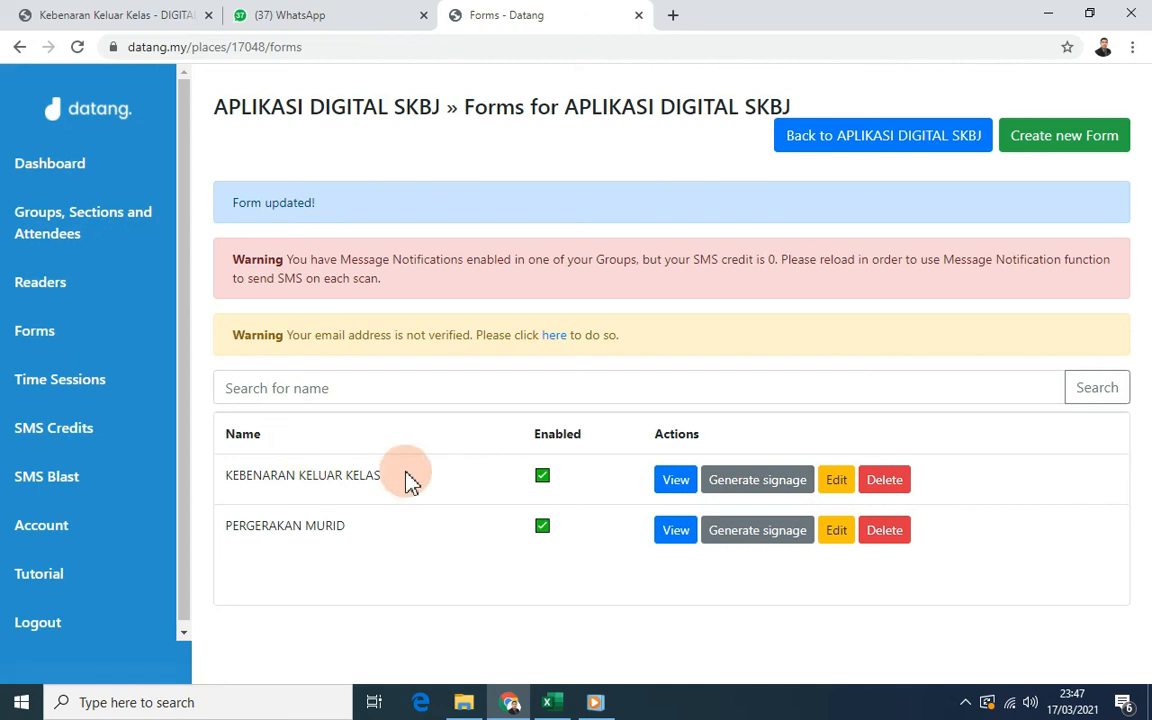
Preview the updated KEBENARAN KELUAR KELAS form and check its Kelas and Tujuan fields.
{"action": "left_click", "coordinate": [673, 482]}
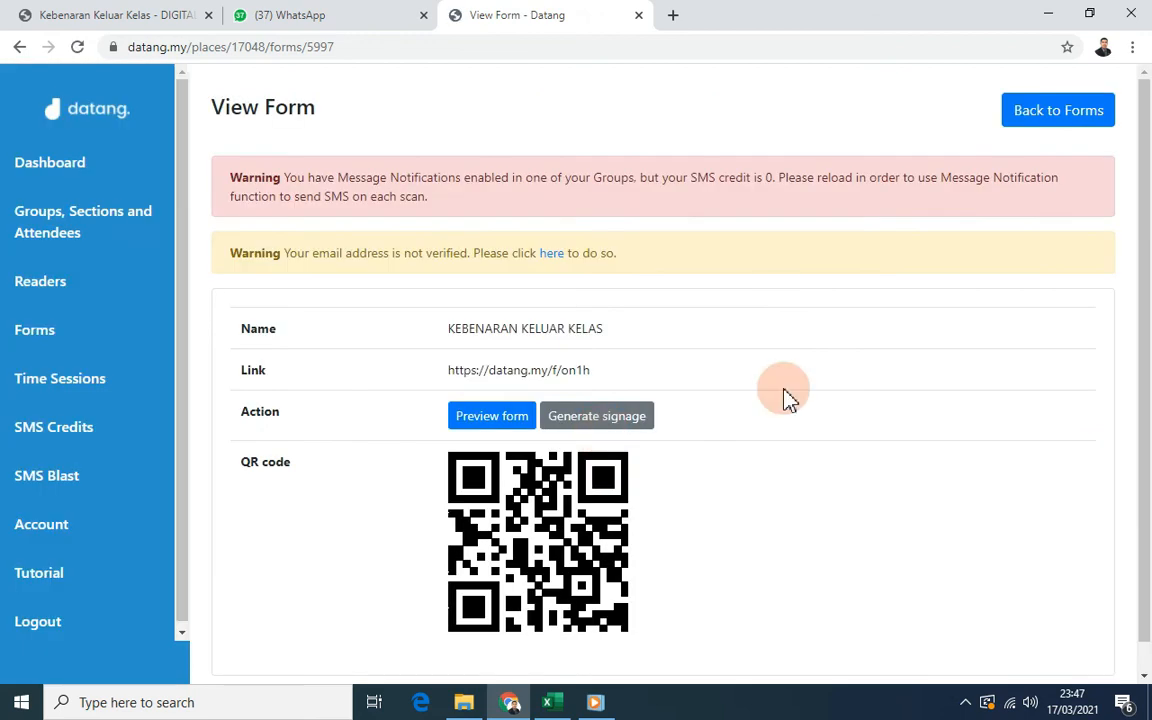
{"action": "scroll", "coordinate": [1144, 288], "scroll_direction": "down", "scroll_amount": 1}
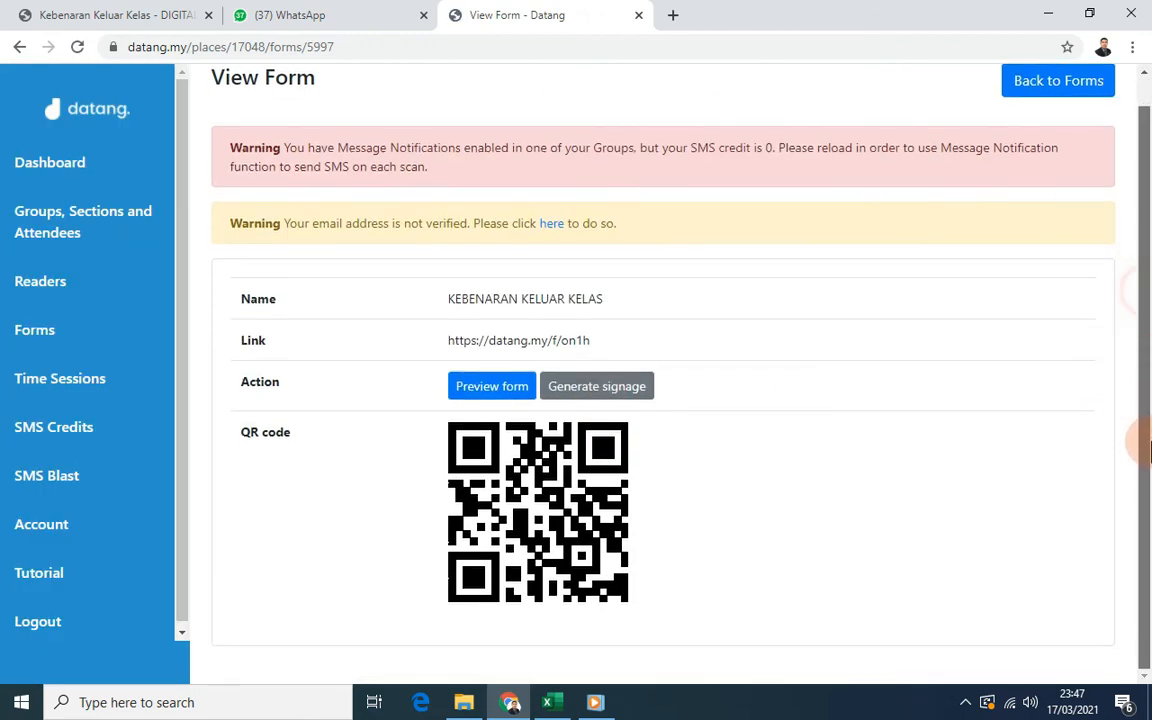
{"action": "left_click", "coordinate": [499, 397]}
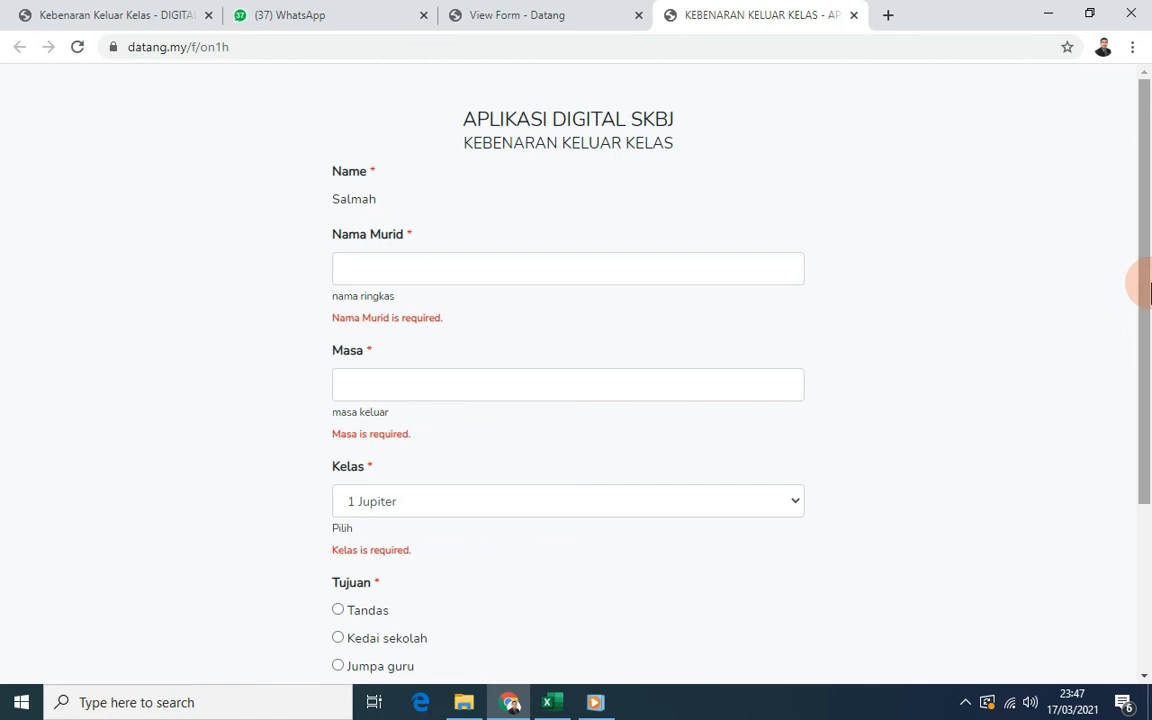
{"action": "left_click_drag", "start_coordinate": [1131, 411], "coordinate": [977, 630]}
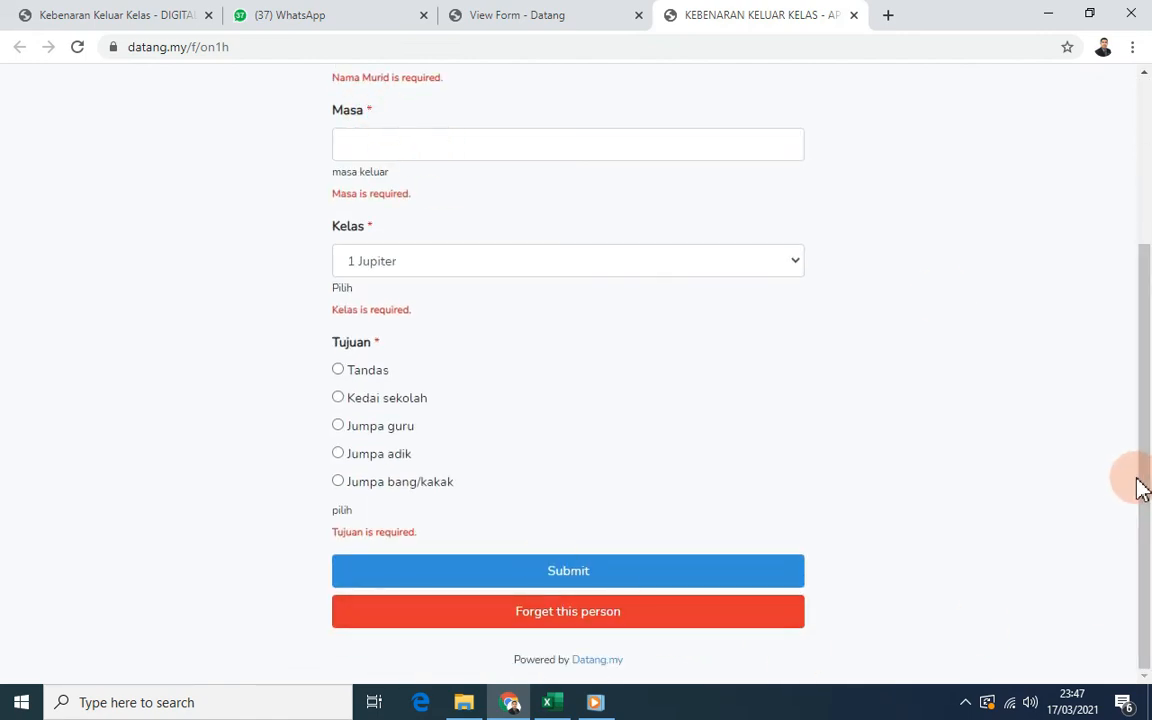
{"action": "mouse_move", "coordinate": [1147, 479]}
{"action": "left_mouse_down"}
{"action": "mouse_move", "coordinate": [1147, 438]}
{"action": "mouse_move", "coordinate": [1142, 500]}
{"action": "left_mouse_up"}
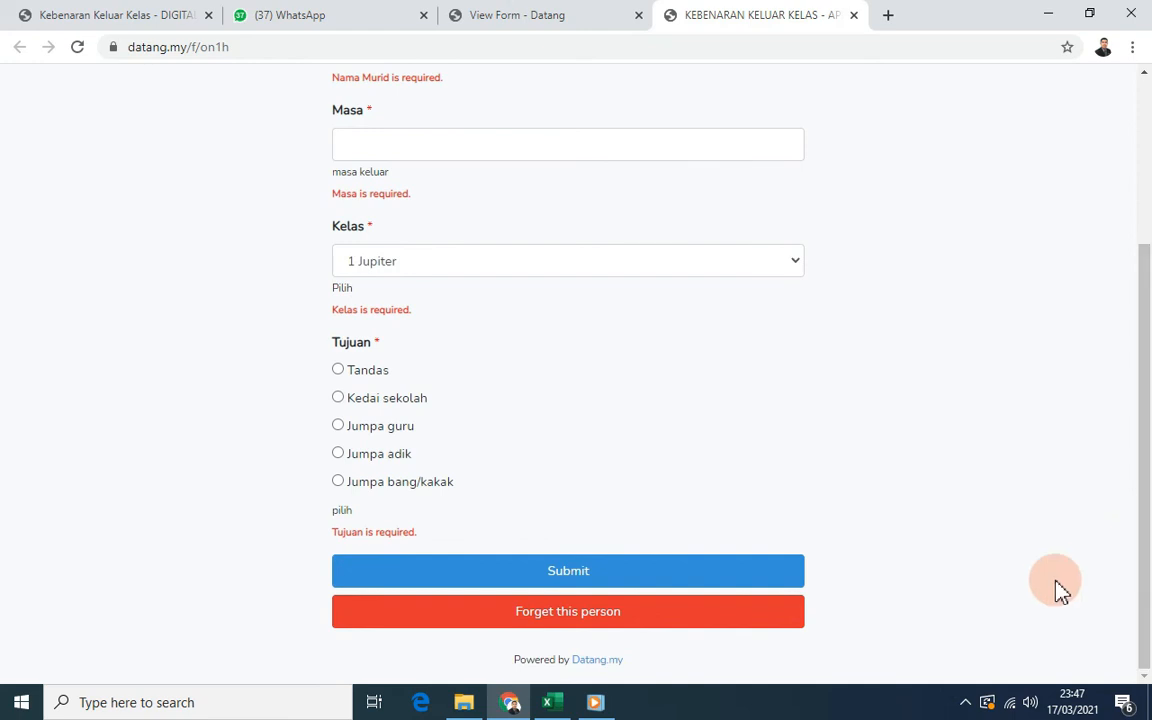
Forget the remembered person on the form preview and check the visitor and registered attendee entry options.
{"action": "left_click", "coordinate": [562, 627]}
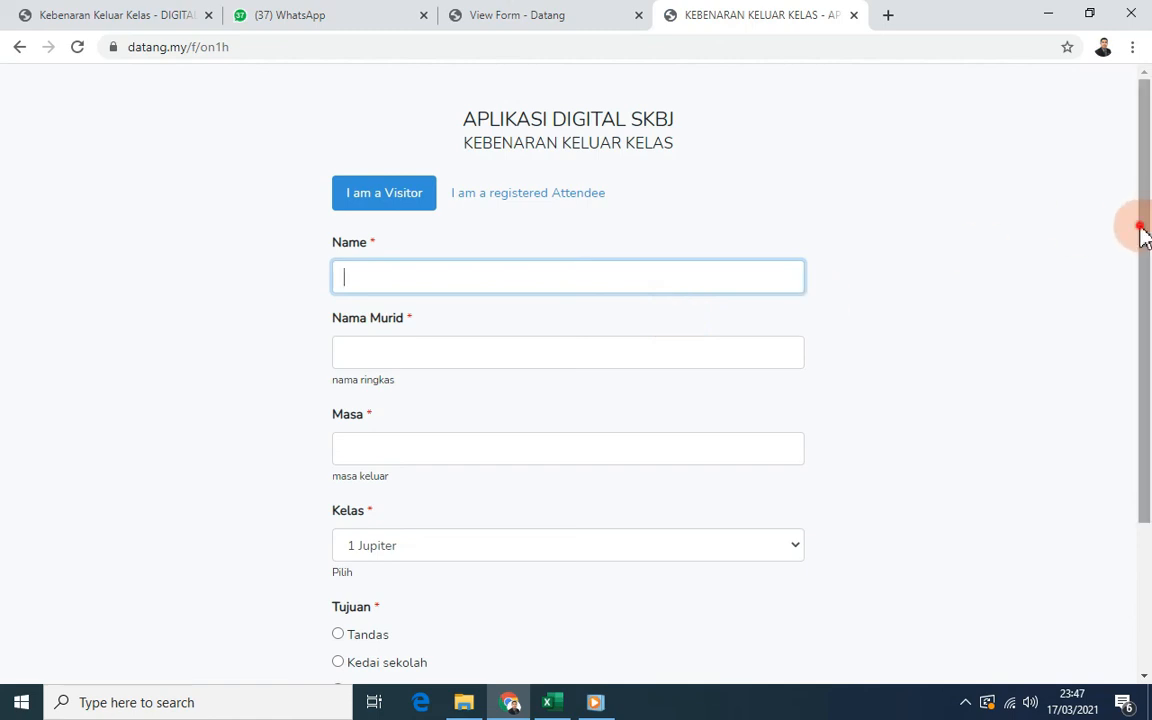
{"action": "left_click_drag", "start_coordinate": [1143, 232], "coordinate": [1139, 260]}
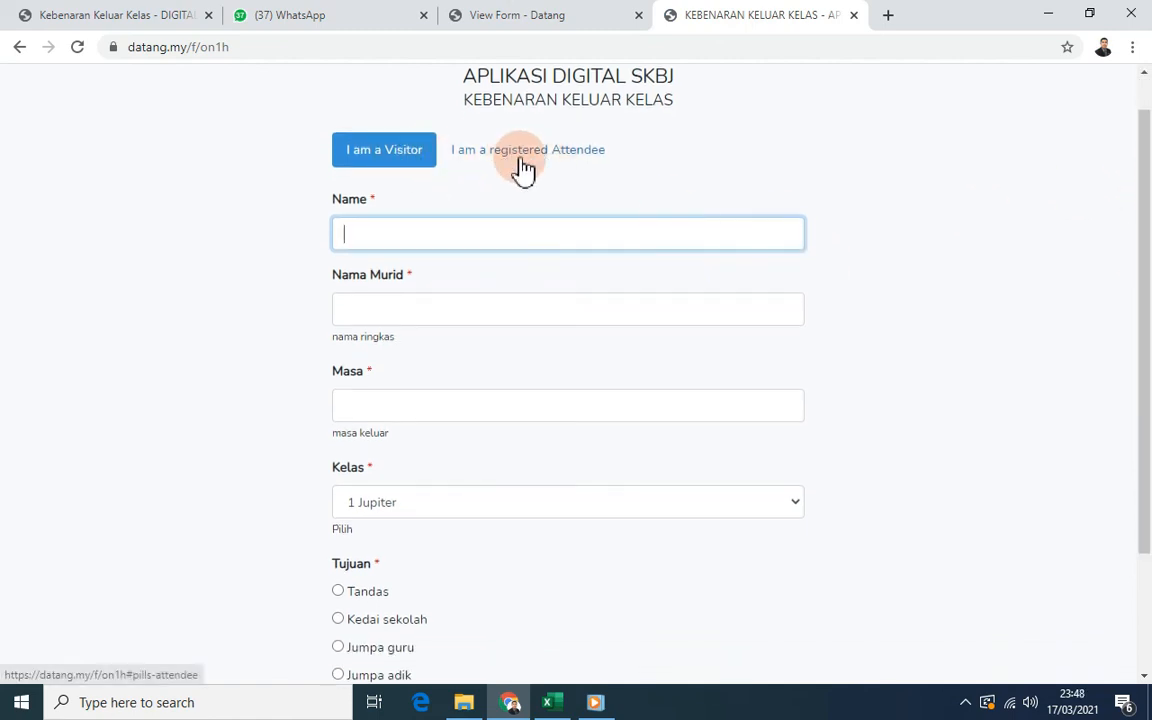
{"action": "mouse_move", "coordinate": [1144, 260]}
{"action": "left_mouse_down"}
{"action": "mouse_move", "coordinate": [1148, 338]}
{"action": "mouse_move", "coordinate": [1140, 273]}
{"action": "left_mouse_up"}
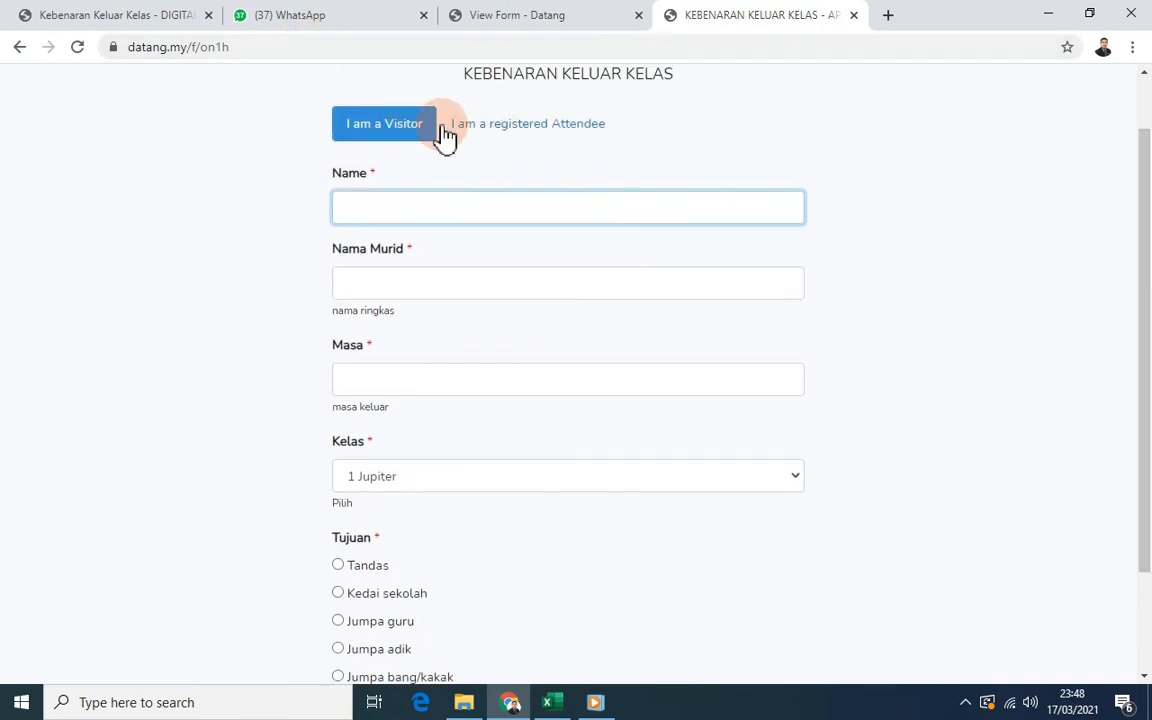
Close the preview, edit the KEBENARAN KELUAR KELAS form to disable visitor entry, and save the form.
{"action": "left_click", "coordinate": [558, 26]}
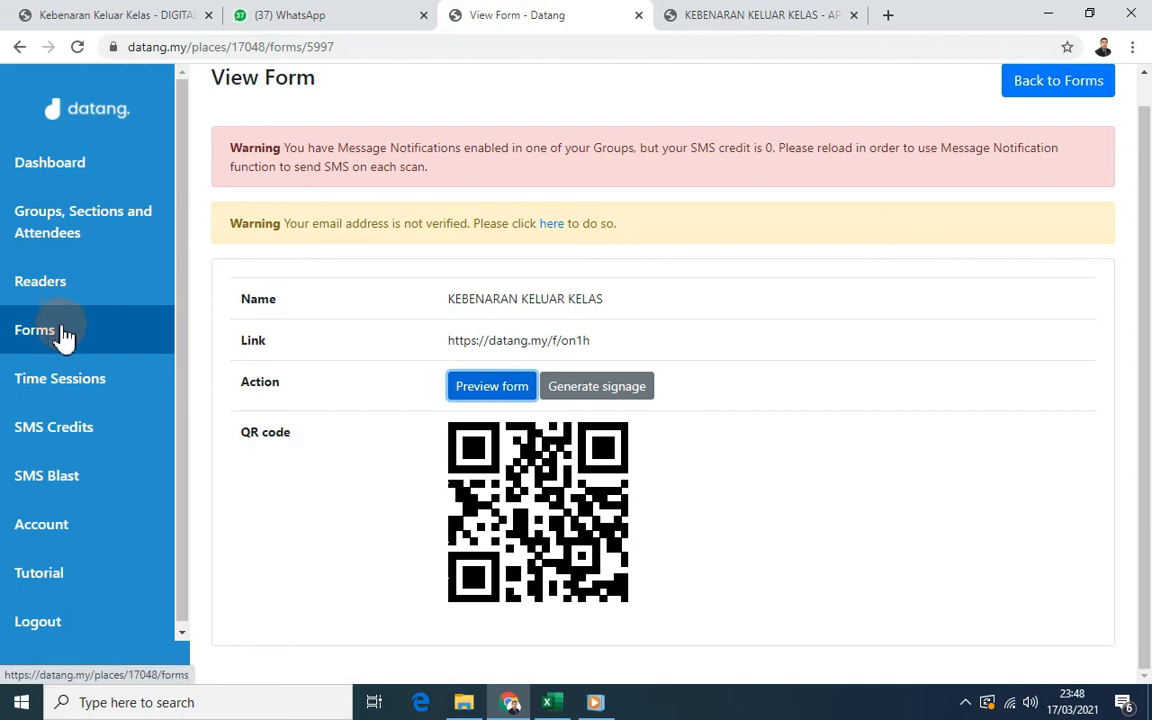
{"action": "left_click", "coordinate": [1049, 88]}
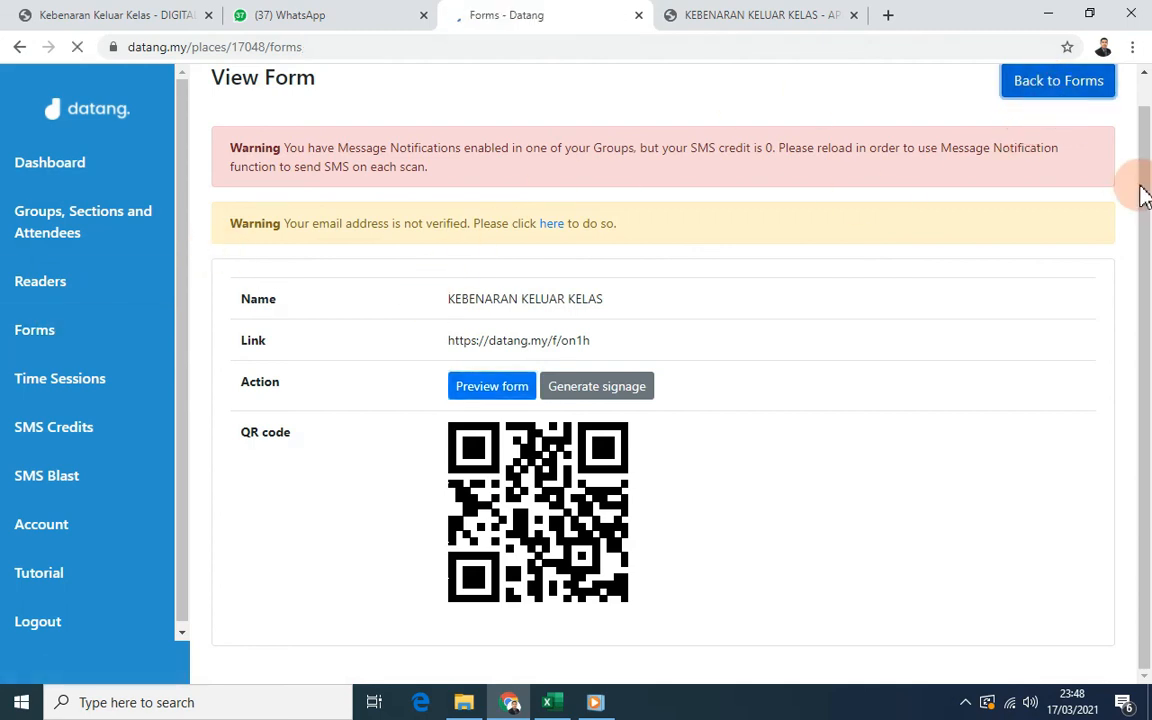
{"action": "left_click", "coordinate": [855, 25]}
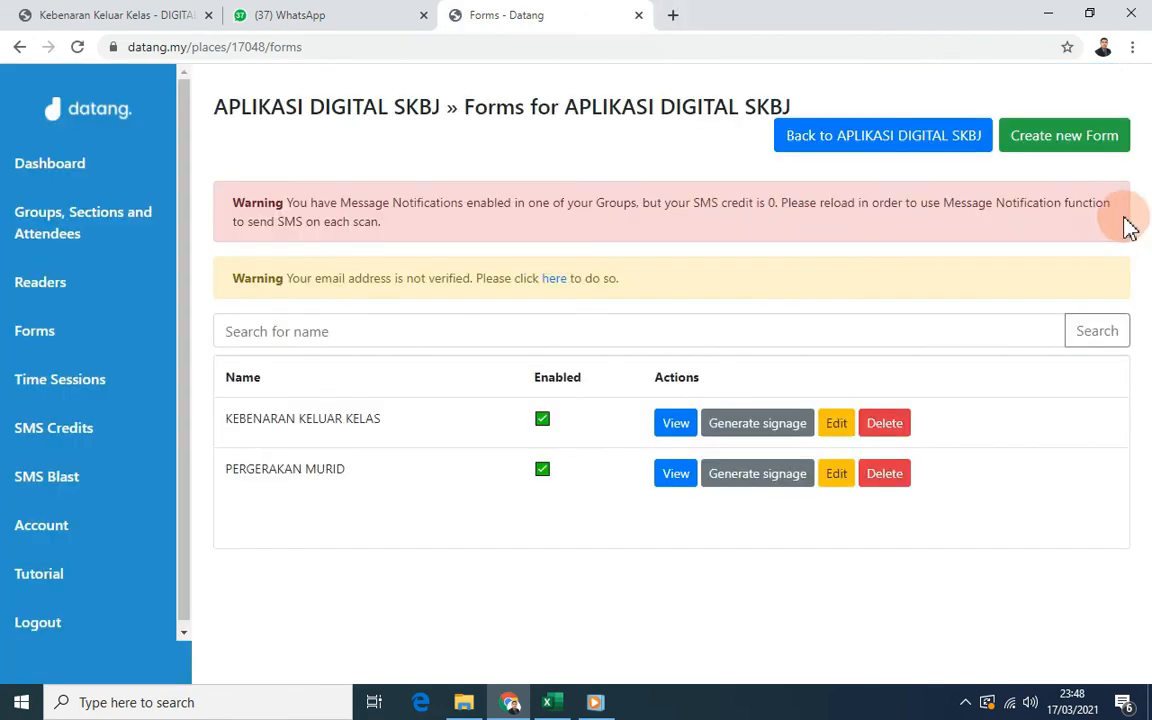
{"action": "left_click", "coordinate": [832, 428]}
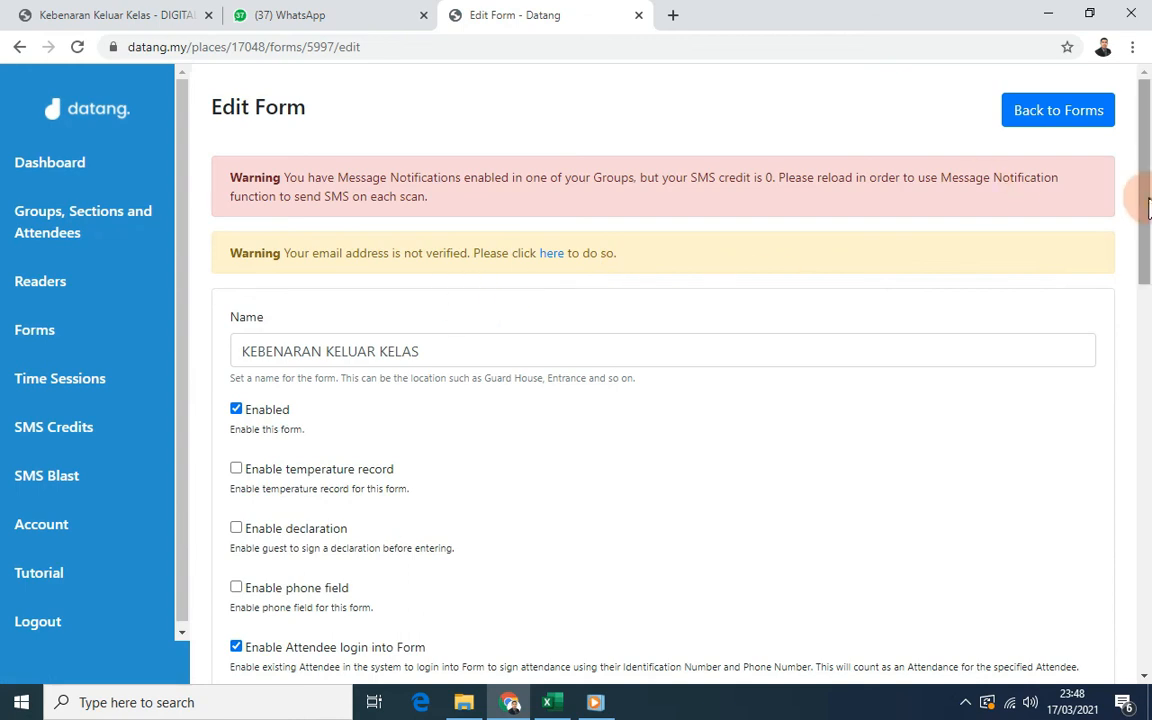
{"action": "left_click_drag", "start_coordinate": [1145, 203], "coordinate": [1146, 378]}
{"action": "left_click", "coordinate": [236, 246]}
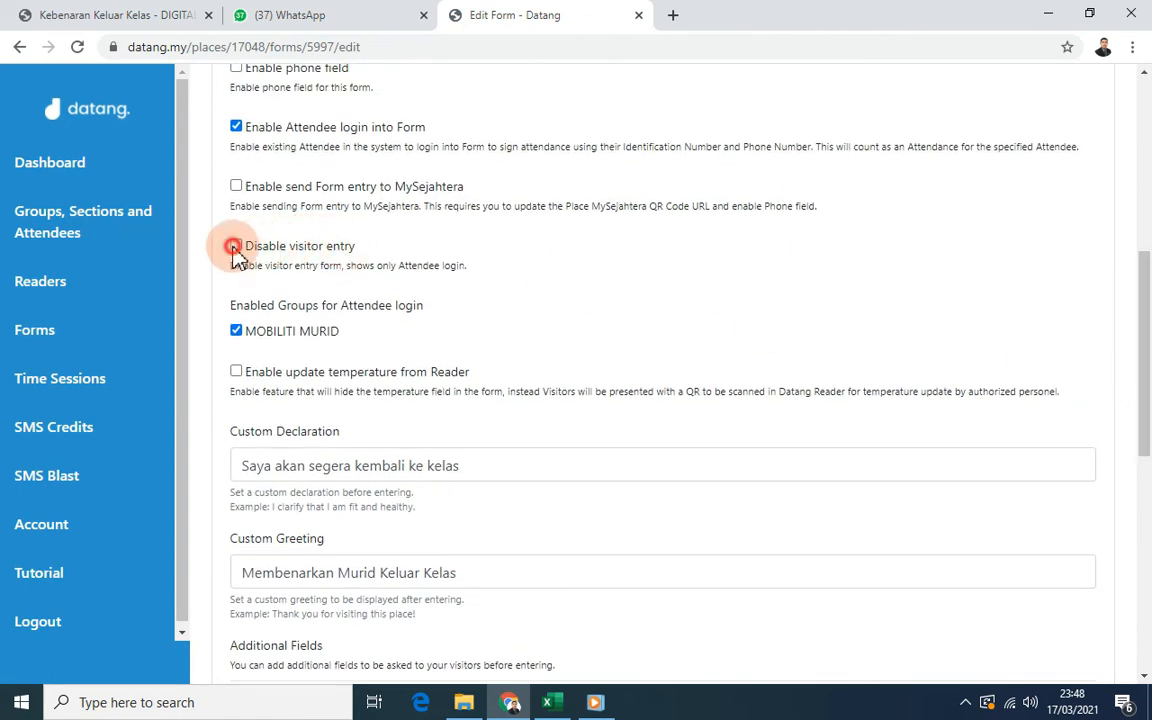
{"action": "left_click_drag", "start_coordinate": [1147, 290], "coordinate": [1147, 556]}
{"action": "left_click", "coordinate": [256, 614]}
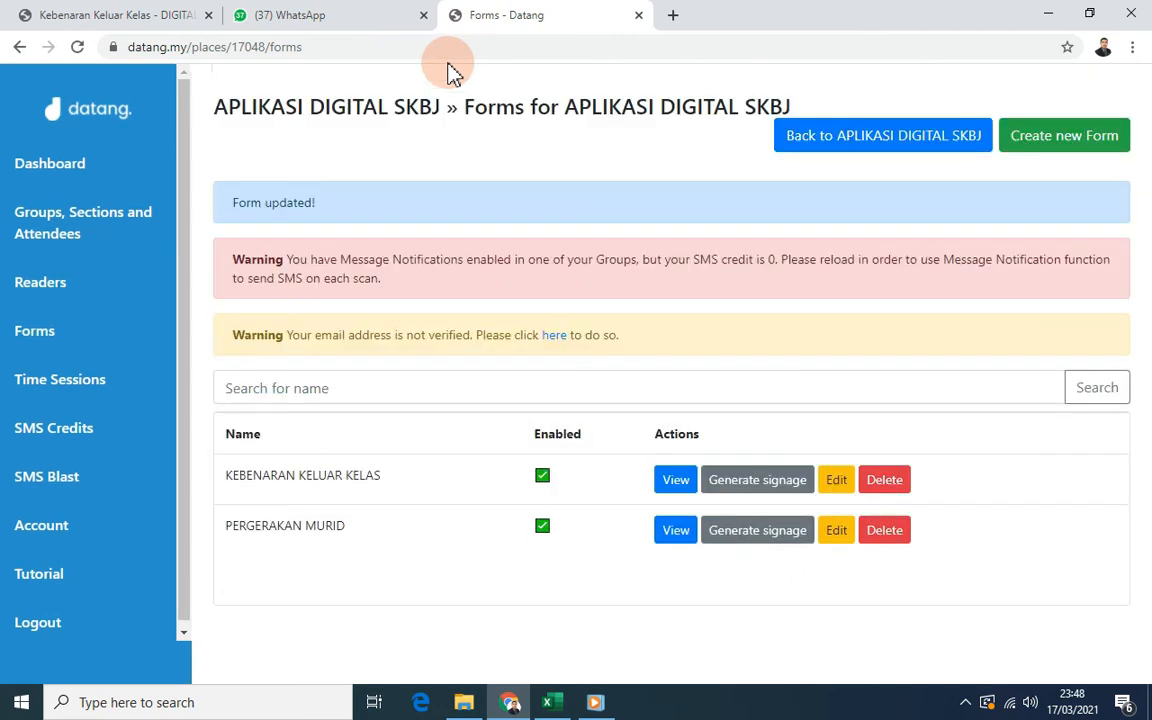
Preview the KEBENARAN KELUAR KELAS form and sign in as a registered attendee with the identification number.
{"action": "left_click", "coordinate": [676, 482]}
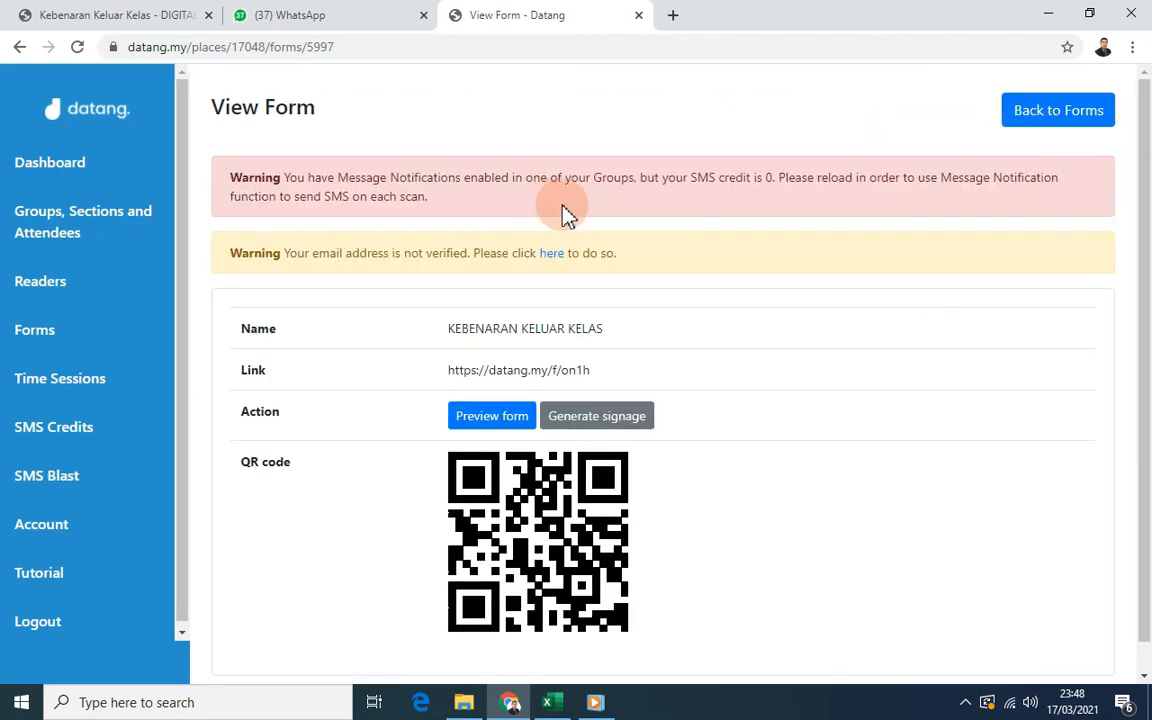
{"action": "scroll", "coordinate": [1057, 245], "scroll_direction": "down", "scroll_amount": 1}
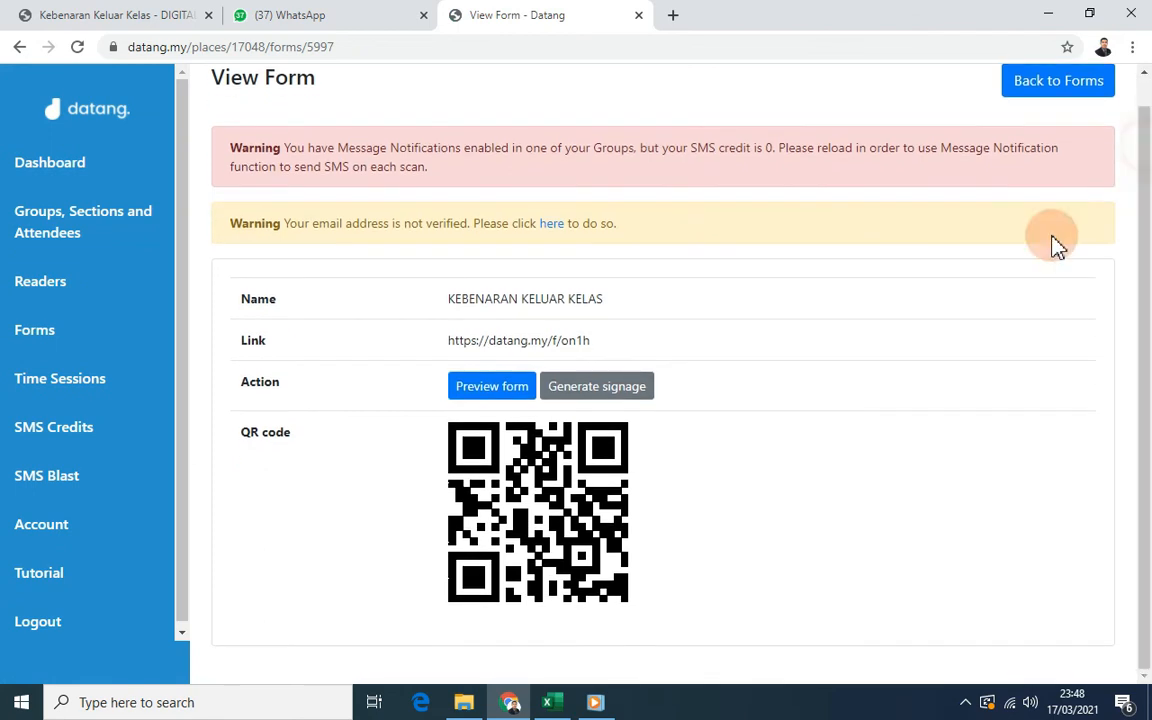
{"action": "left_click", "coordinate": [505, 392]}
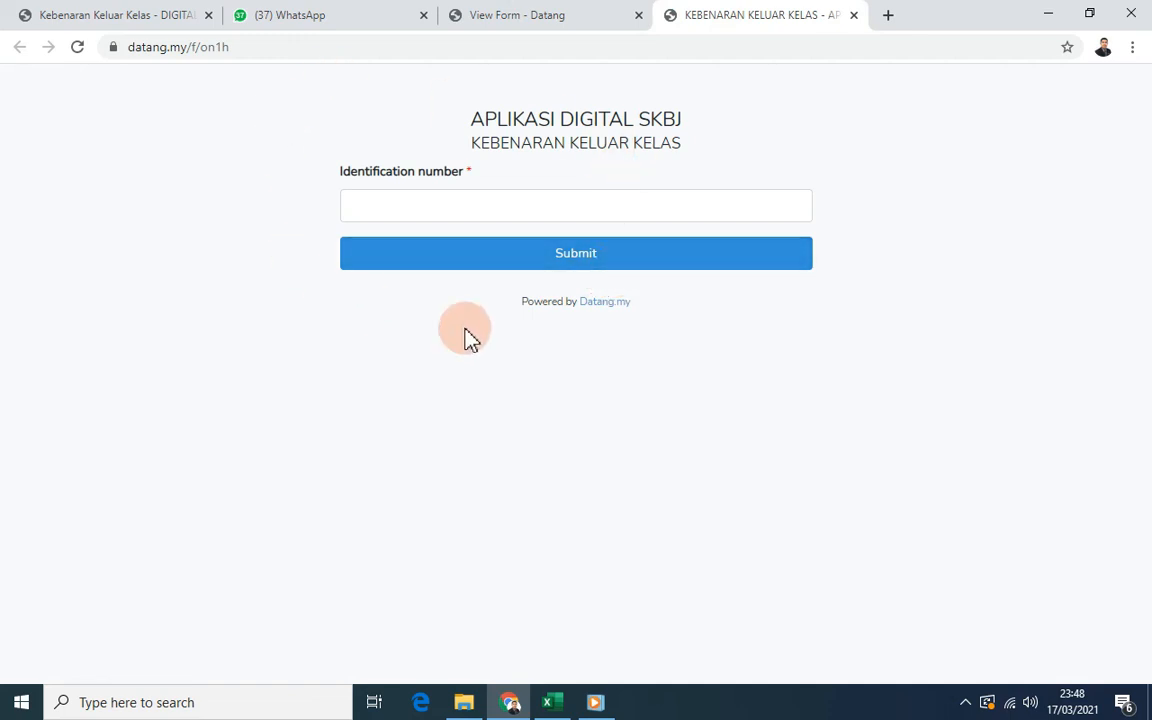
{"action": "left_click", "coordinate": [370, 197]}
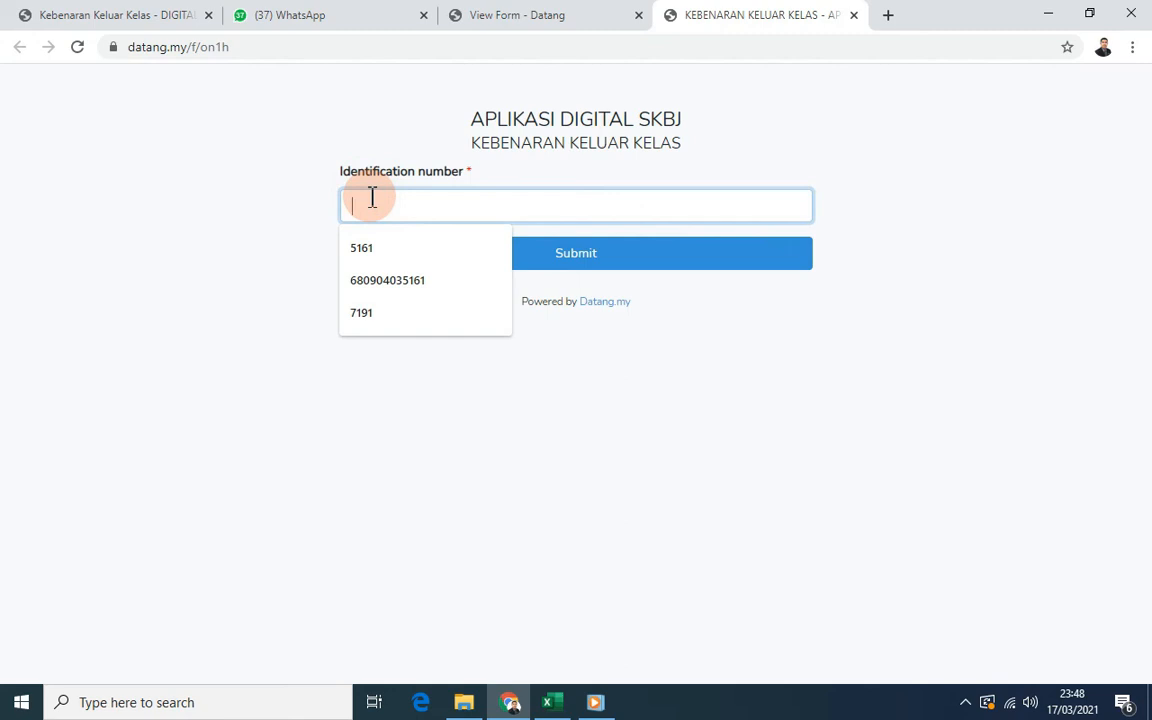
{"action": "type", "text": "5161"}
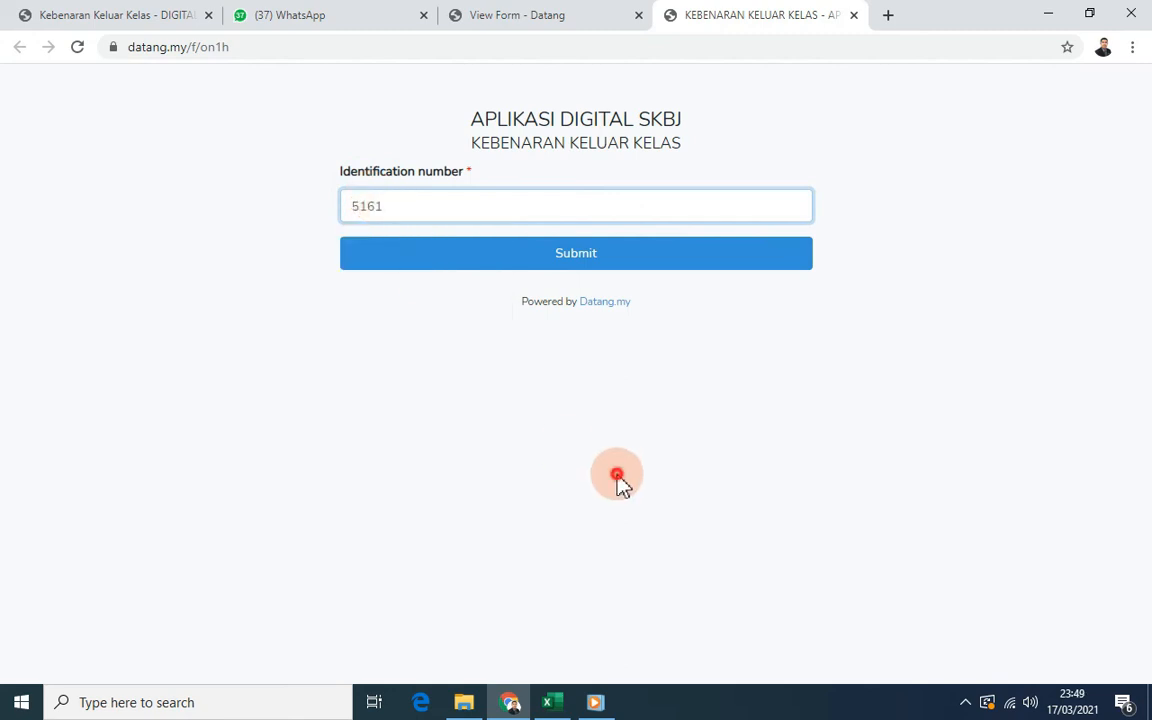
{"action": "left_click", "coordinate": [594, 265]}
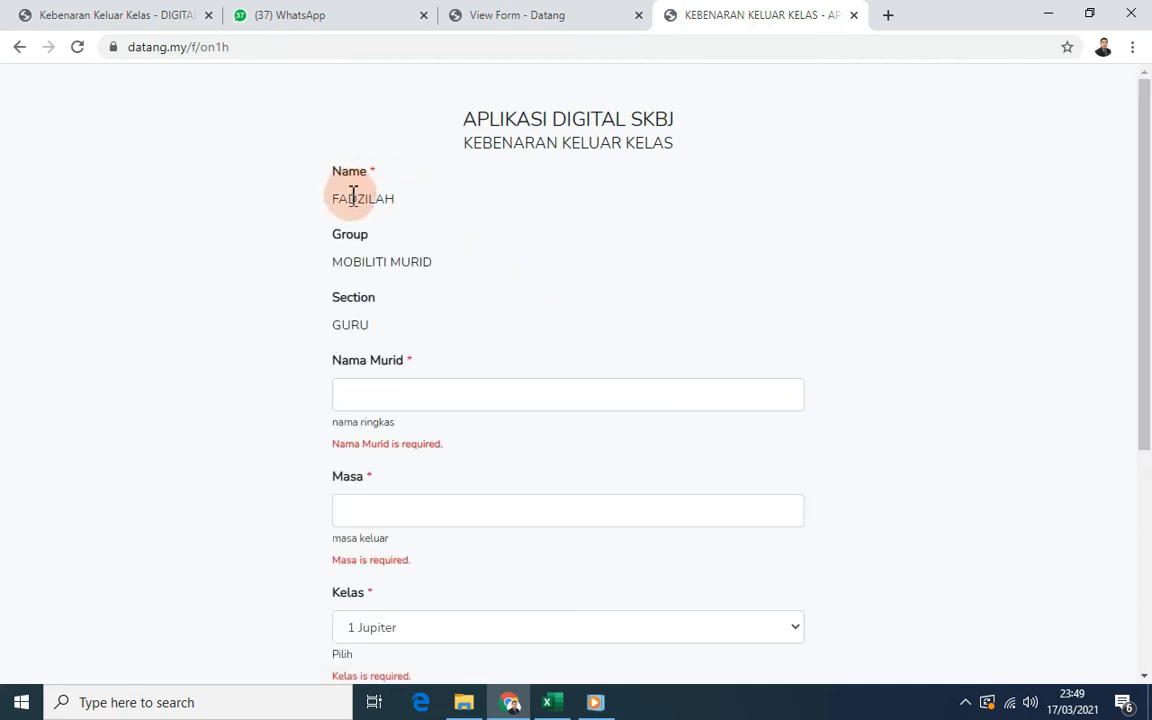
Examine the attendee form's Nama Murid, Masa, Kelas and Tujuan fields, including the list of Kelas options.
{"action": "left_click_drag", "start_coordinate": [1144, 296], "coordinate": [1144, 452]}
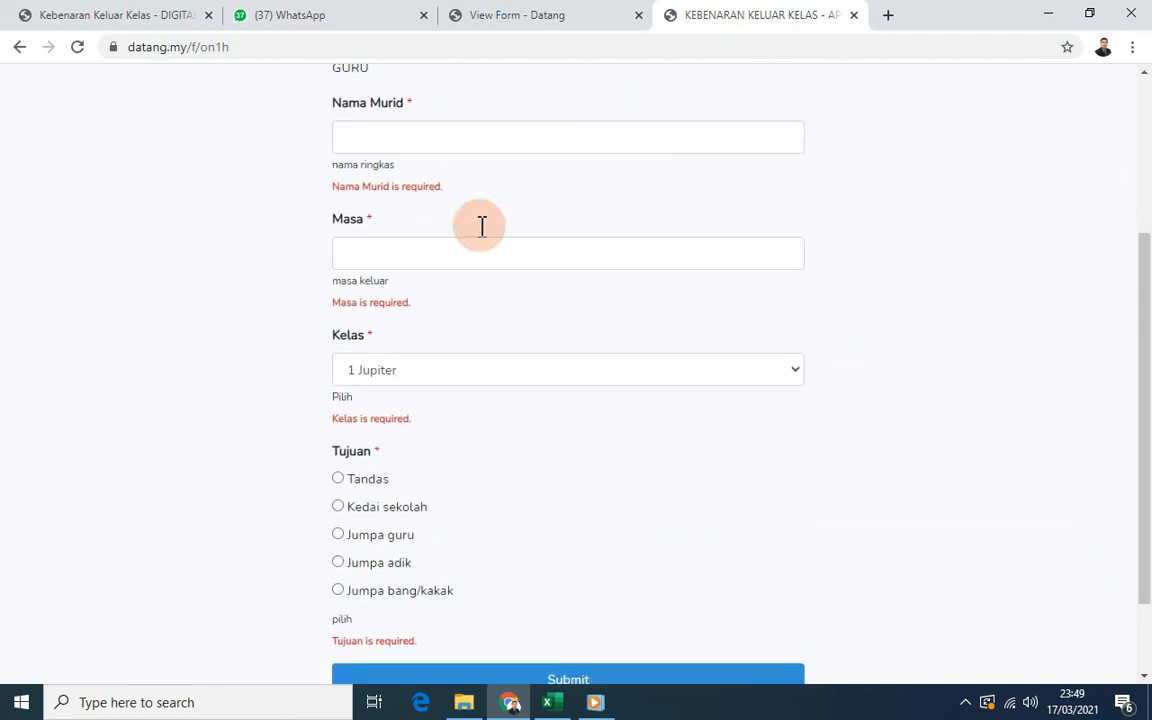
{"action": "left_click", "coordinate": [409, 126]}
{"action": "left_click", "coordinate": [648, 220]}
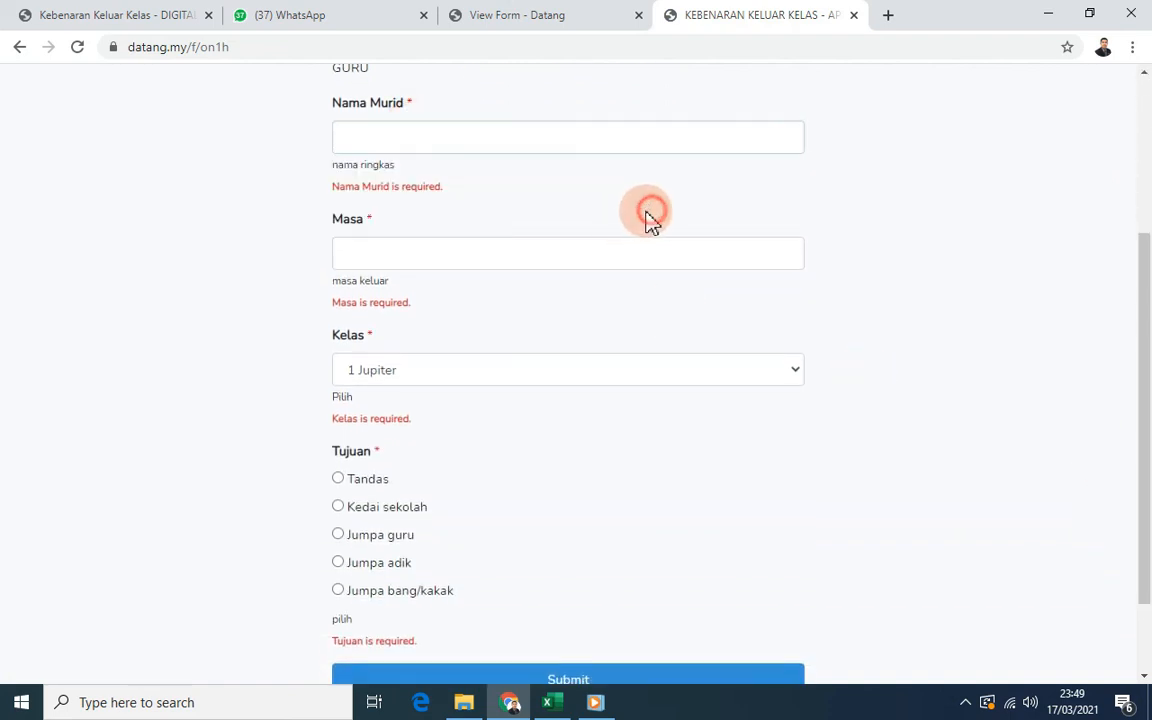
{"action": "left_click", "coordinate": [433, 250]}
{"action": "left_click", "coordinate": [545, 328]}
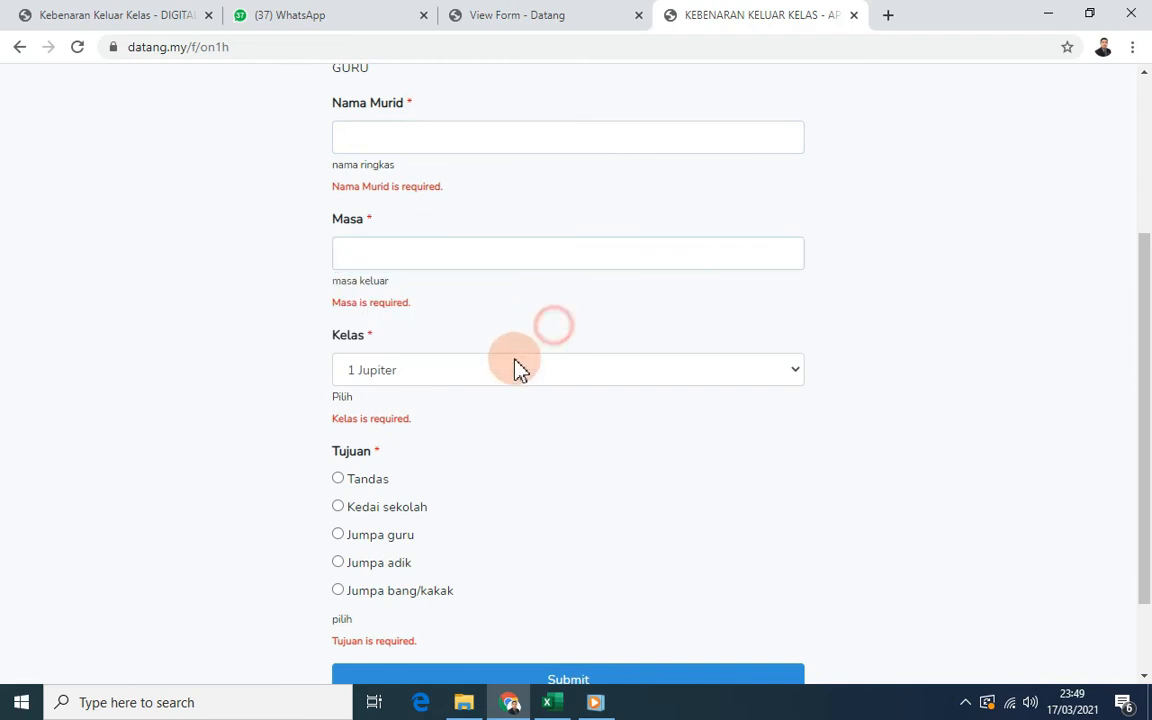
{"action": "left_click", "coordinate": [506, 380]}
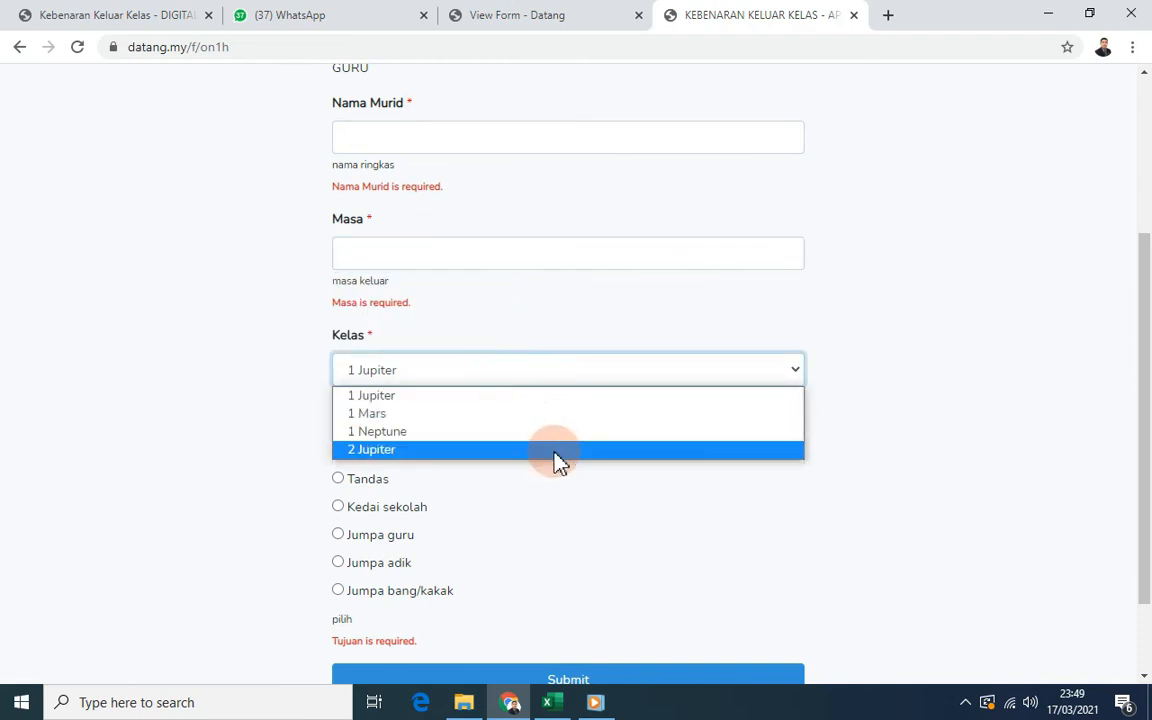
{"action": "left_click", "coordinate": [972, 420]}
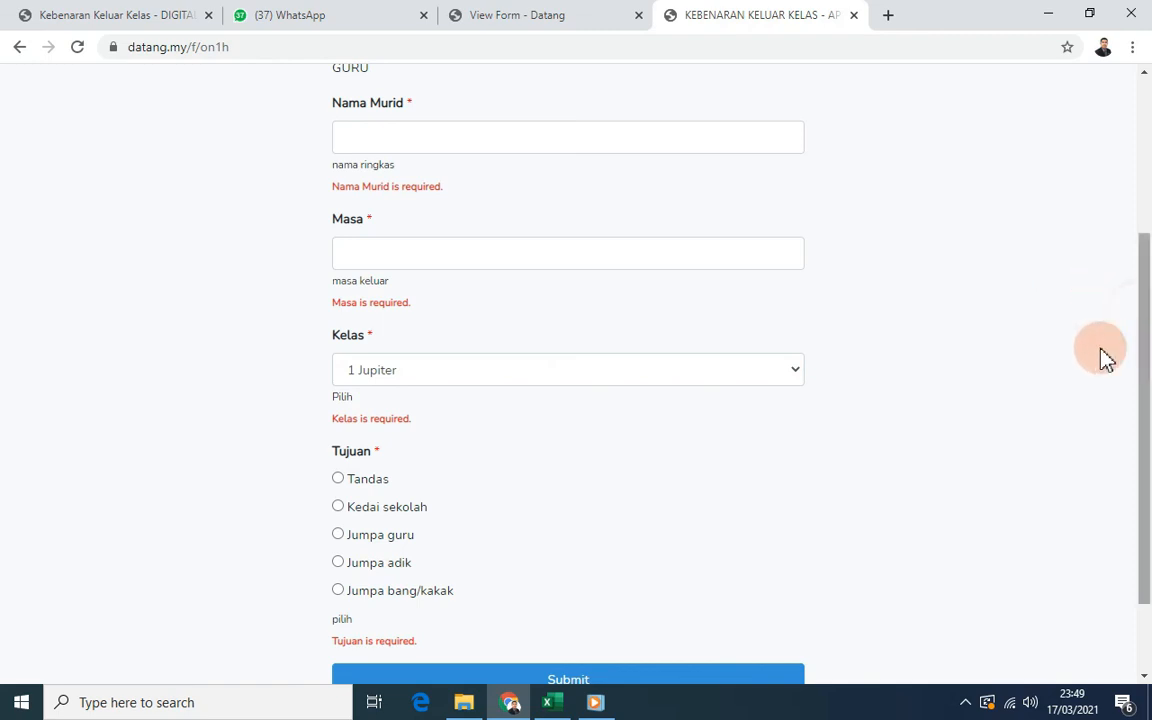
{"action": "left_click", "coordinate": [794, 374]}
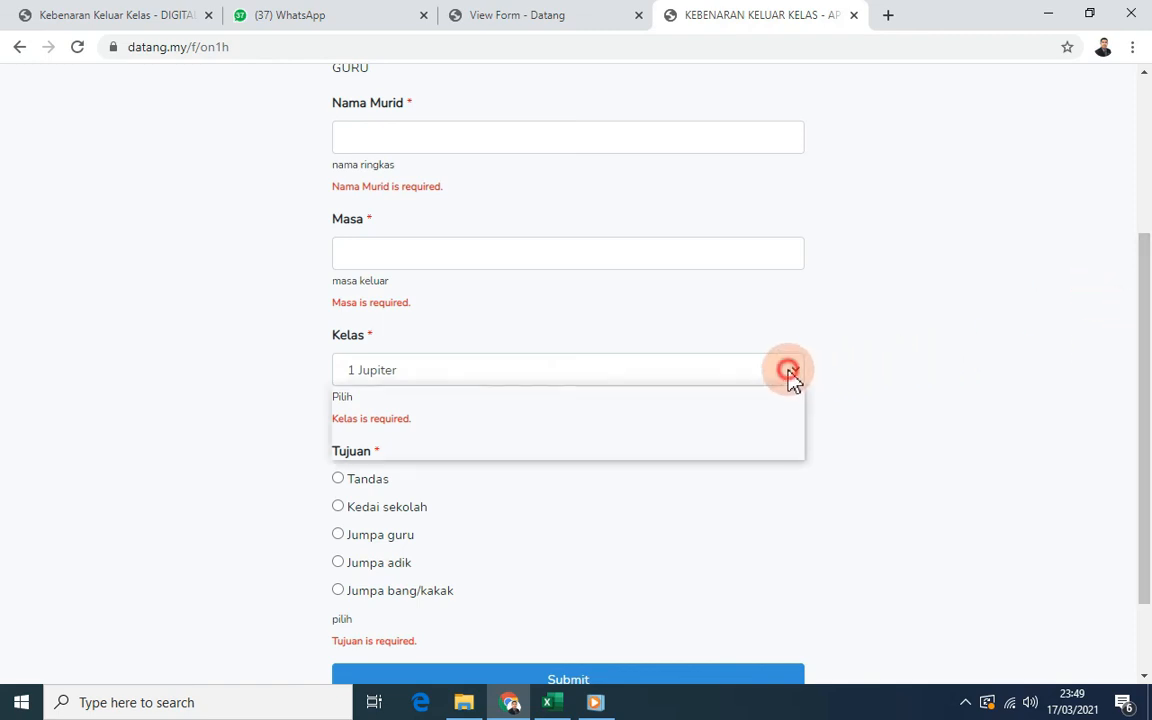
{"action": "left_click", "coordinate": [944, 368]}
{"action": "left_click_drag", "start_coordinate": [1142, 329], "coordinate": [1142, 432]}
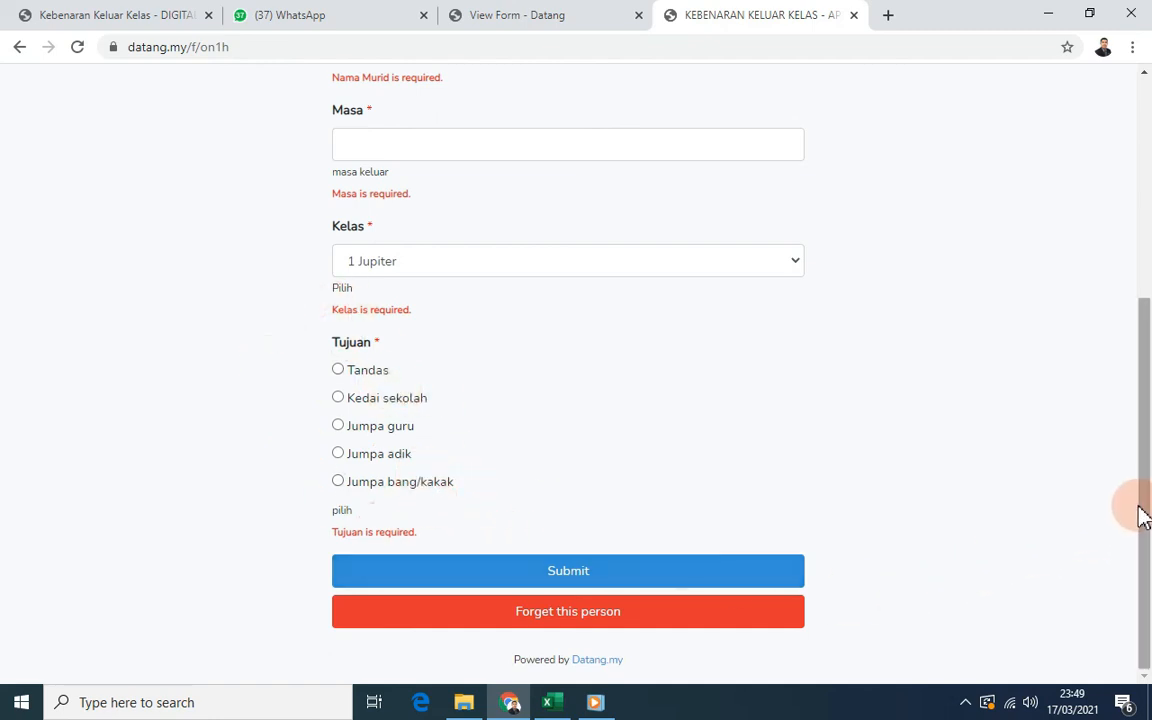
{"action": "left_click_drag", "start_coordinate": [1145, 517], "coordinate": [1142, 275]}
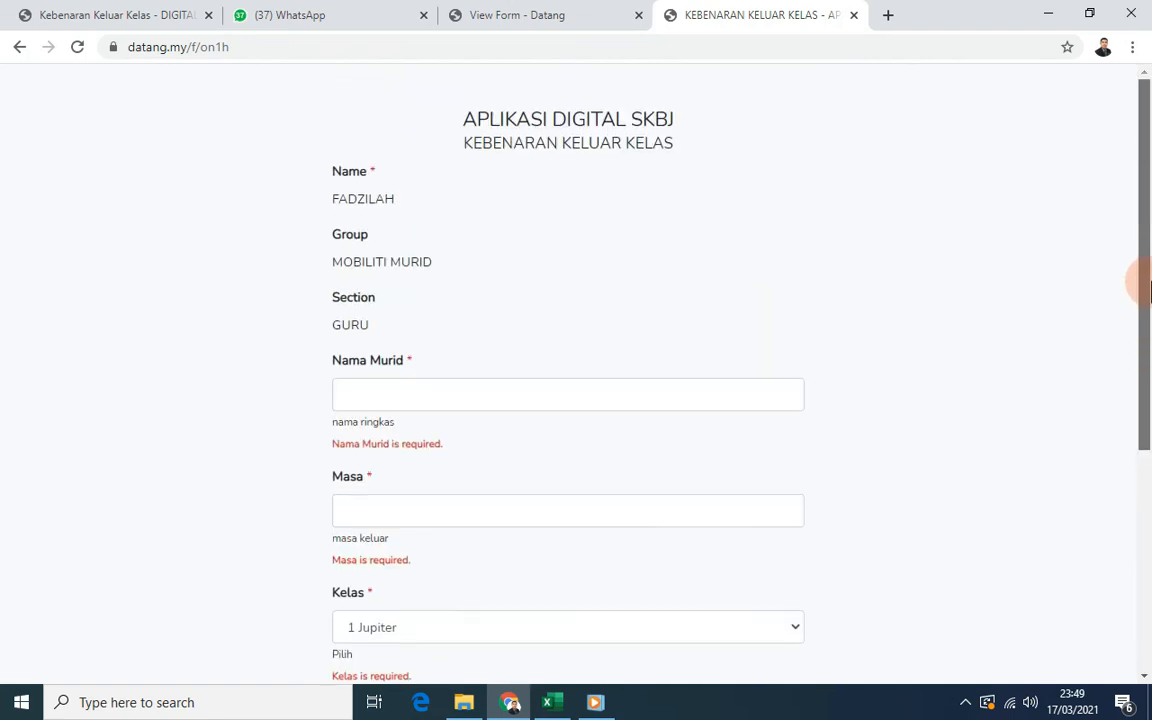
Enter the pupil's short name under Nama Murid and set Masa to 9.00.
{"action": "left_click", "coordinate": [395, 392]}
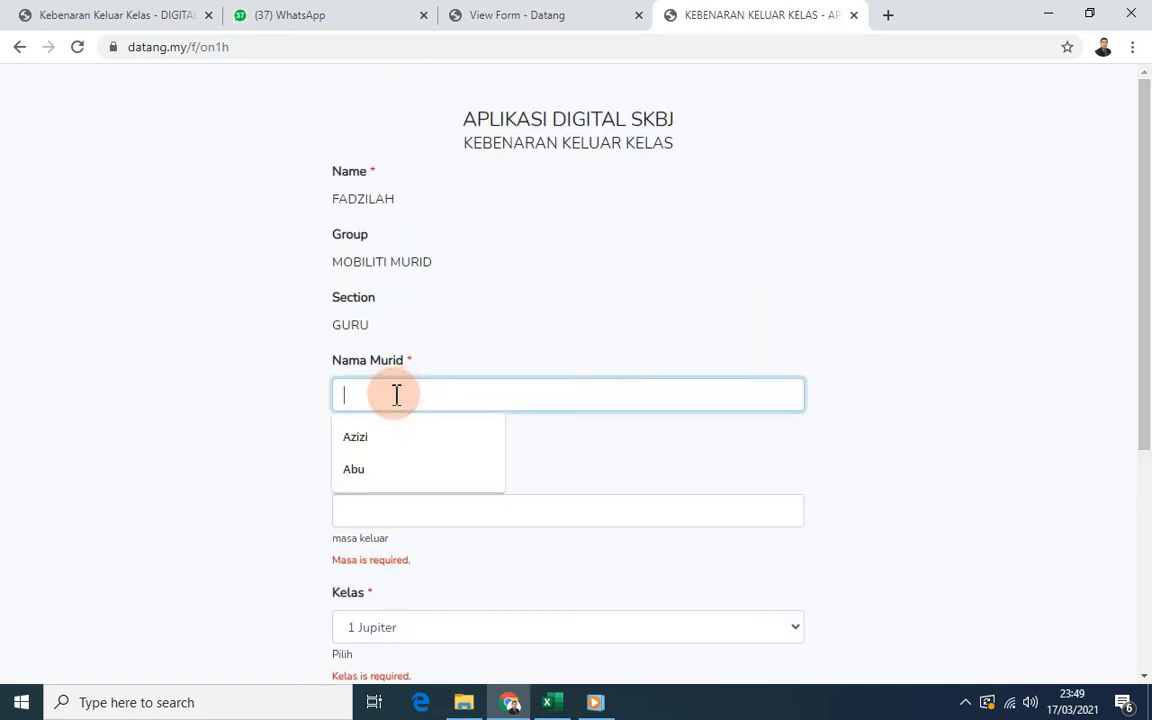
{"action": "type", "text": "Mamat"}
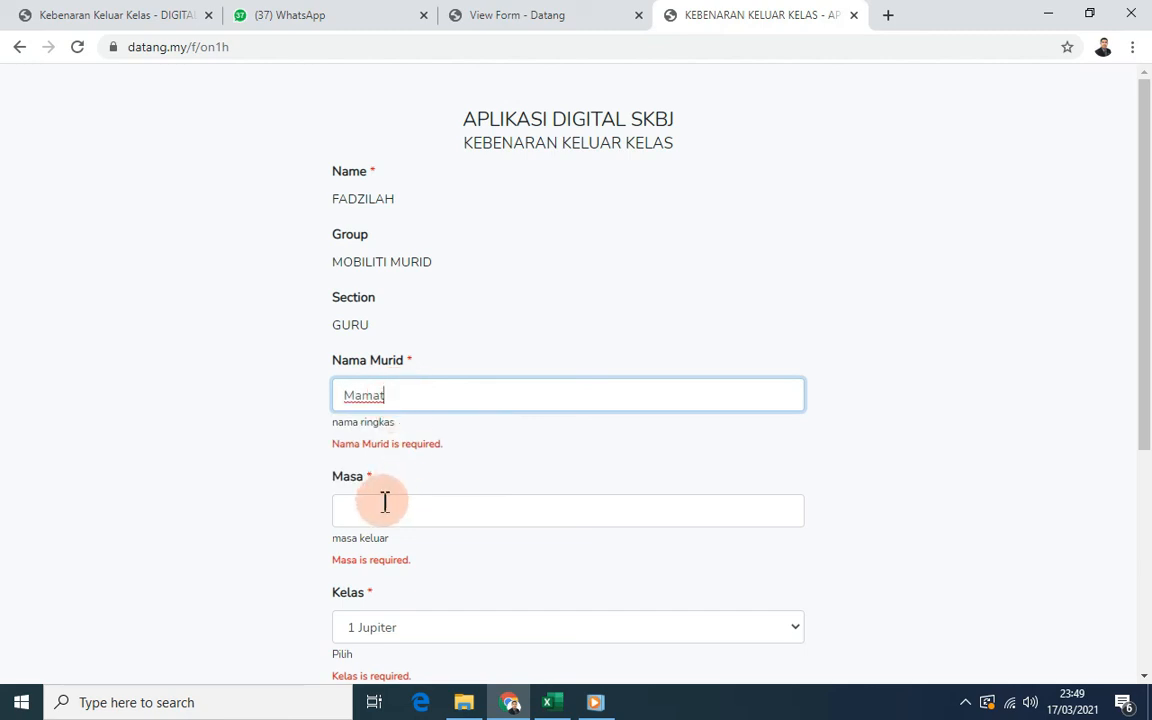
{"action": "left_click", "coordinate": [361, 520]}
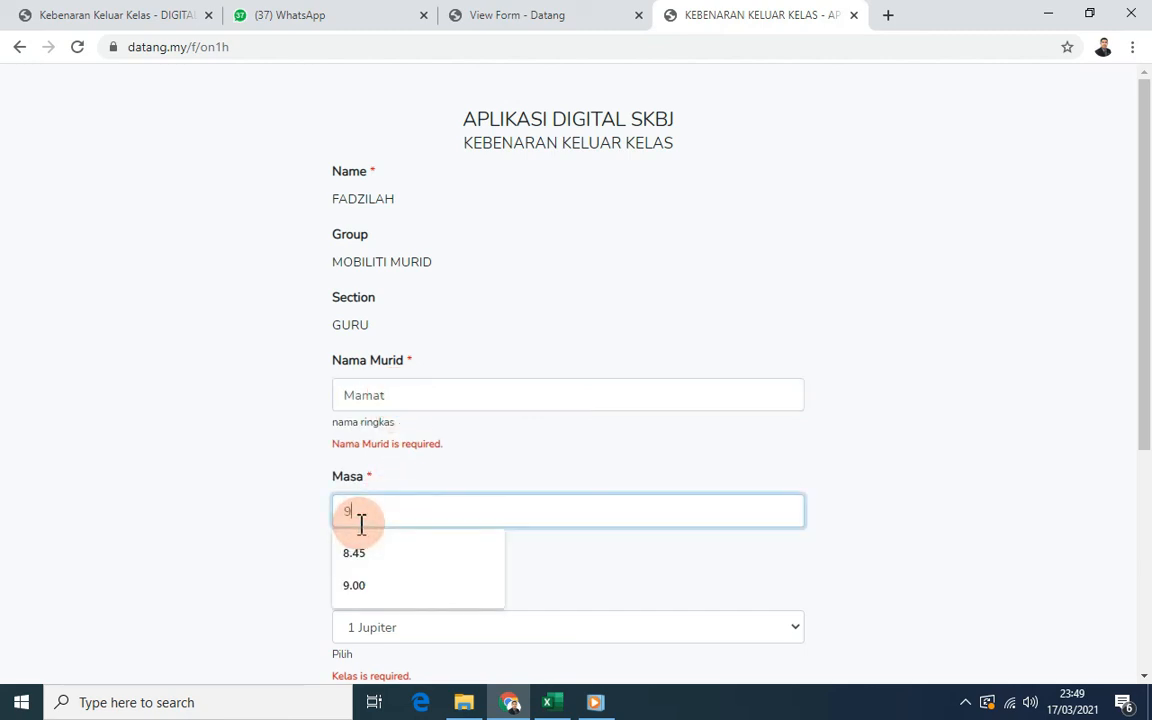
{"action": "type", "text": "9"}
{"action": "key", "text": "Down"}
{"action": "key", "text": "Return"}
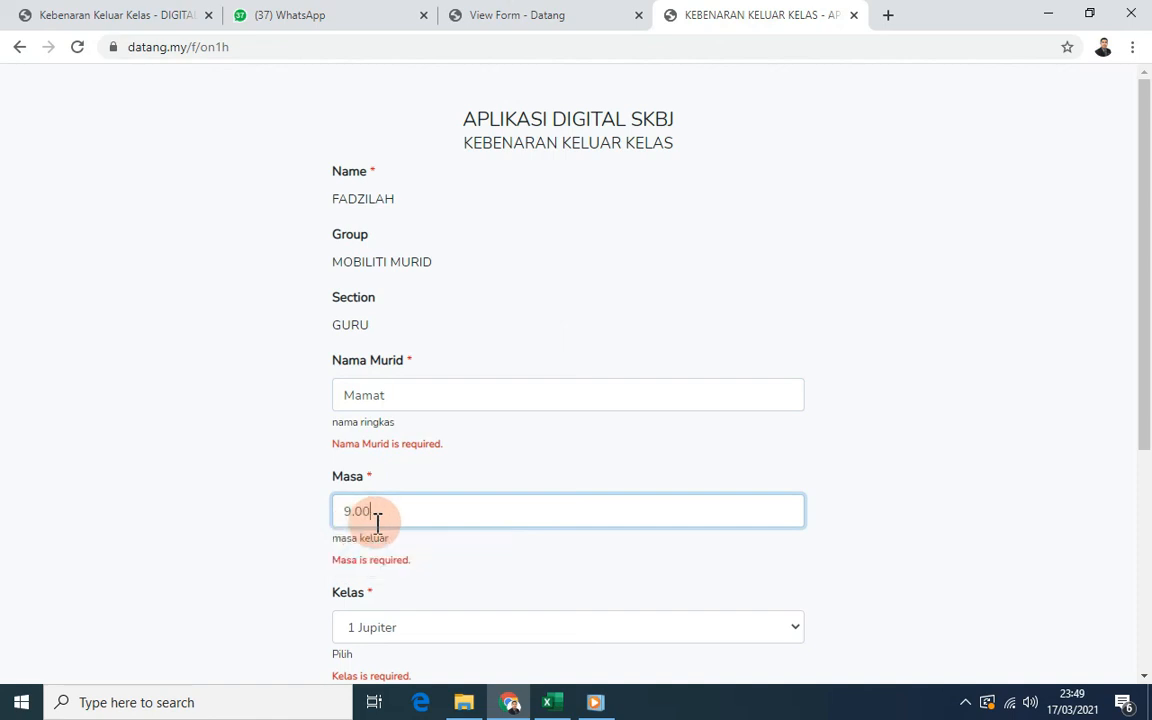
Set Kelas to 1 Neptune and Tujuan to Tandas, and submit the form entry.
{"action": "left_click_drag", "start_coordinate": [1150, 378], "coordinate": [1082, 514]}
{"action": "left_click", "coordinate": [398, 420]}
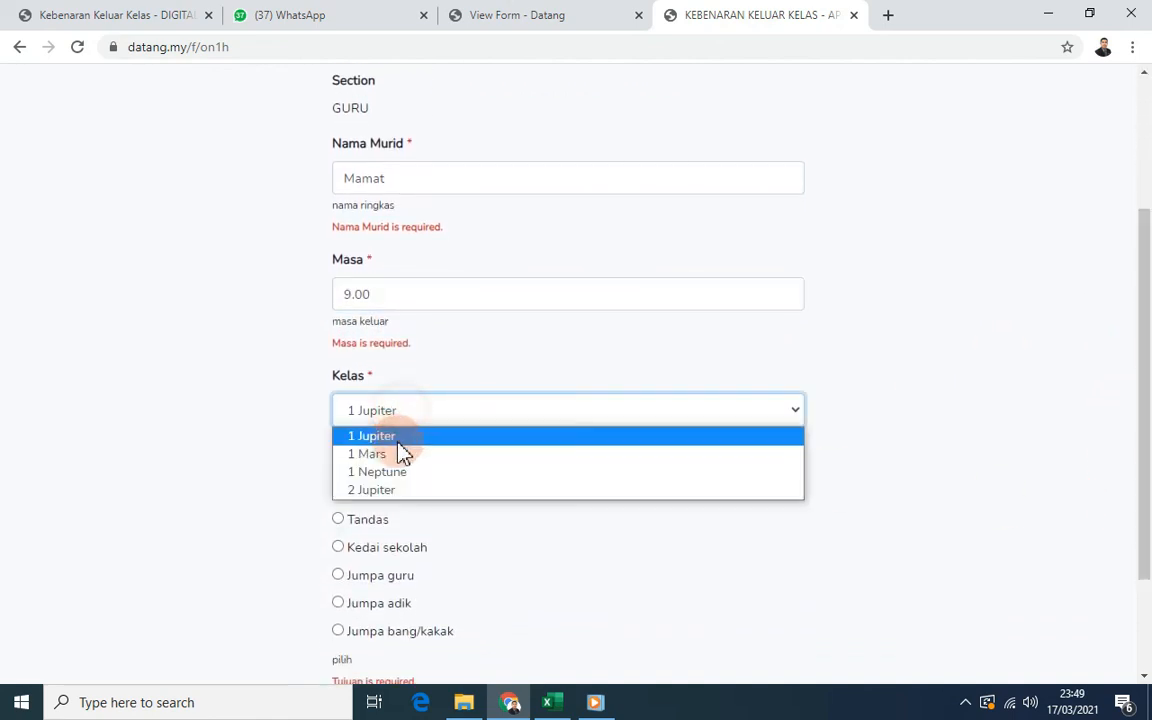
{"action": "left_click", "coordinate": [398, 472]}
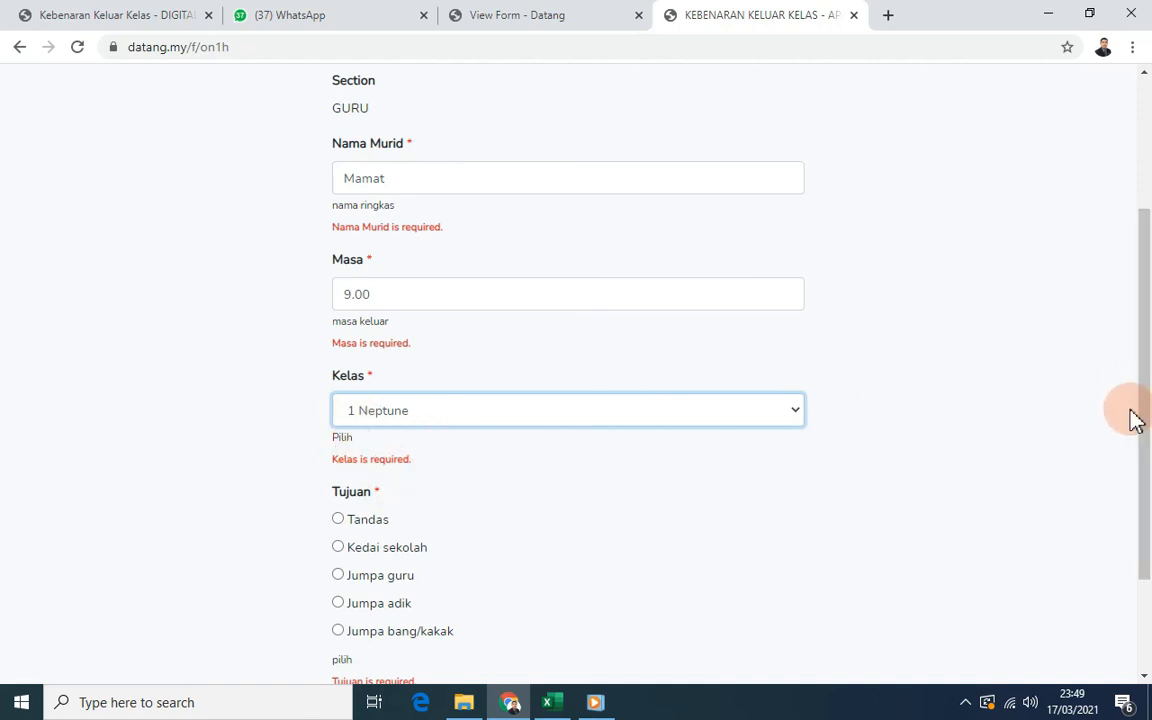
{"action": "left_click_drag", "start_coordinate": [1146, 452], "coordinate": [913, 540]}
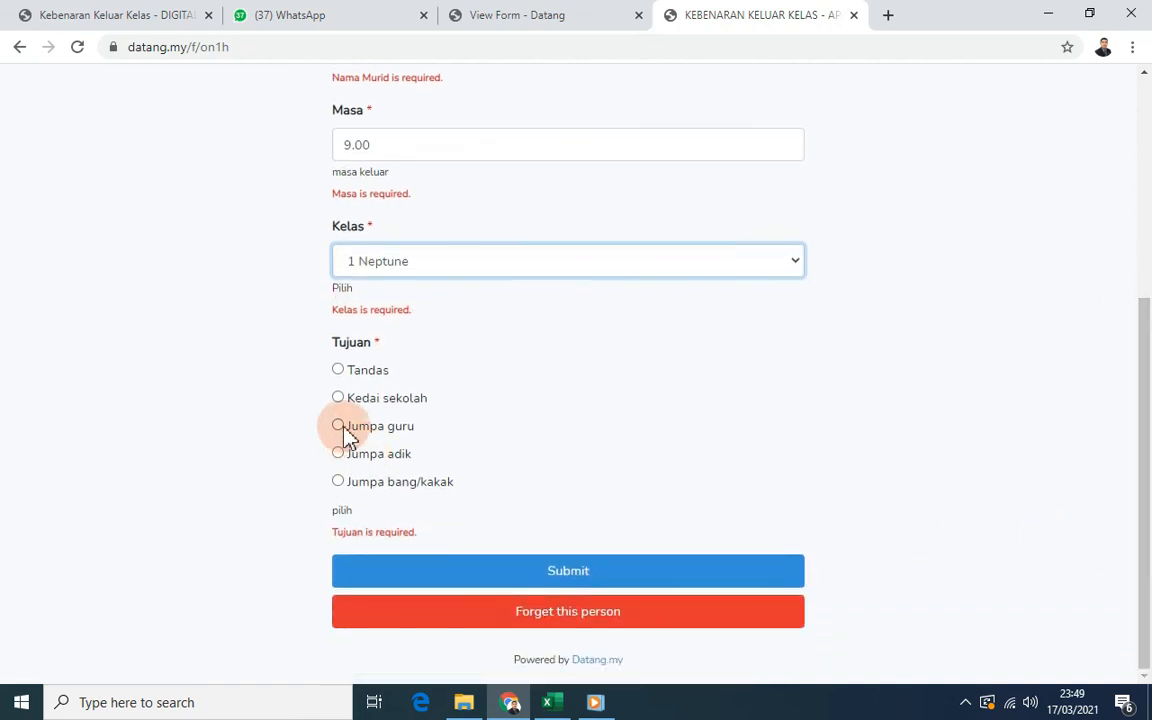
{"action": "left_click", "coordinate": [340, 372]}
{"action": "left_click", "coordinate": [569, 576]}
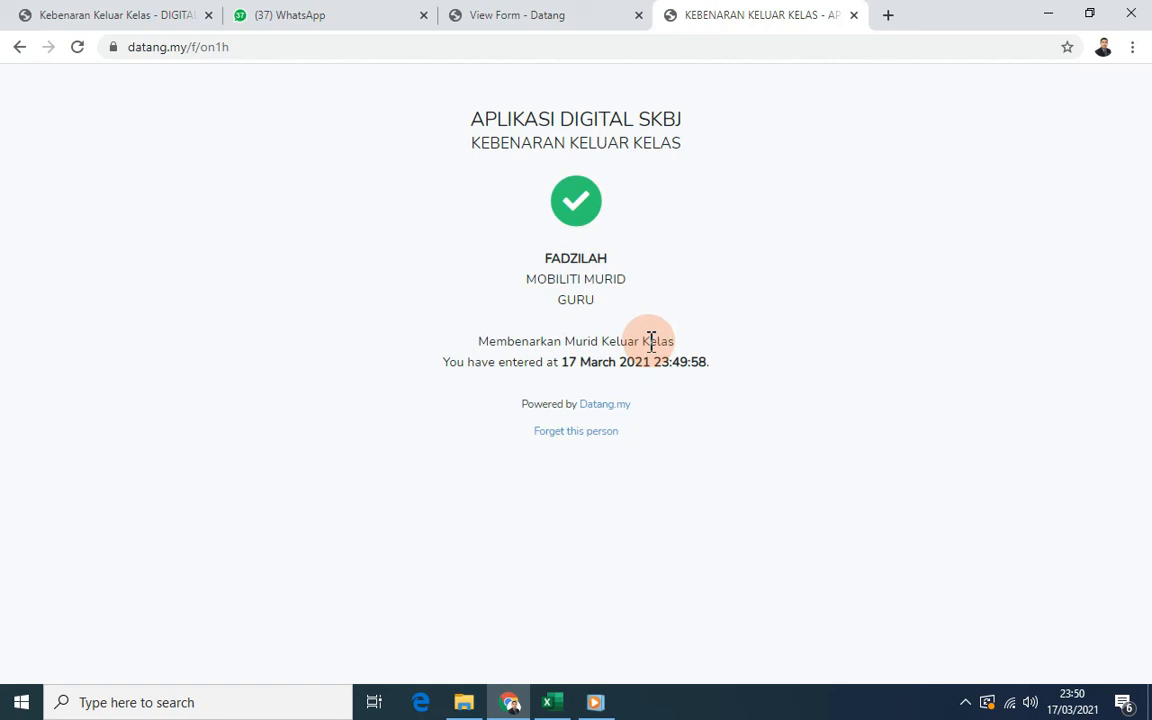
Forget the signed-in person on the submitted form and return to the KEBENARAN KELUAR KELAS form's details page.
{"action": "left_click", "coordinate": [577, 440]}
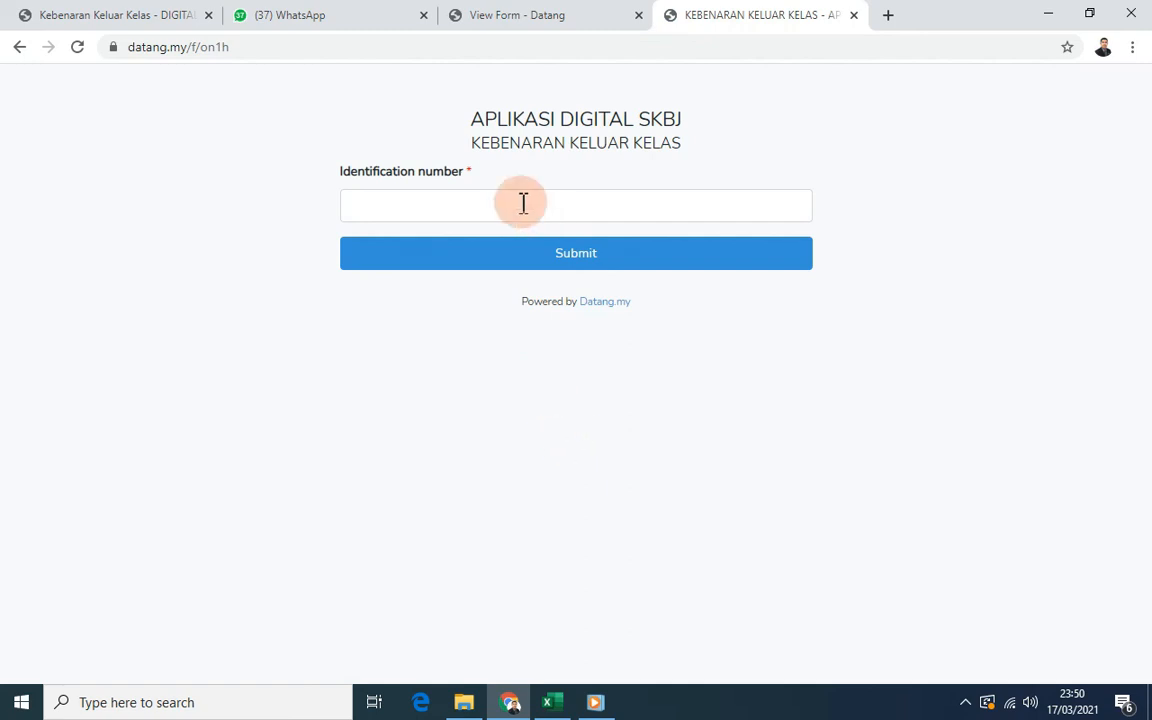
{"action": "left_click", "coordinate": [529, 24]}
{"action": "left_click_drag", "start_coordinate": [1146, 207], "coordinate": [1139, 175]}
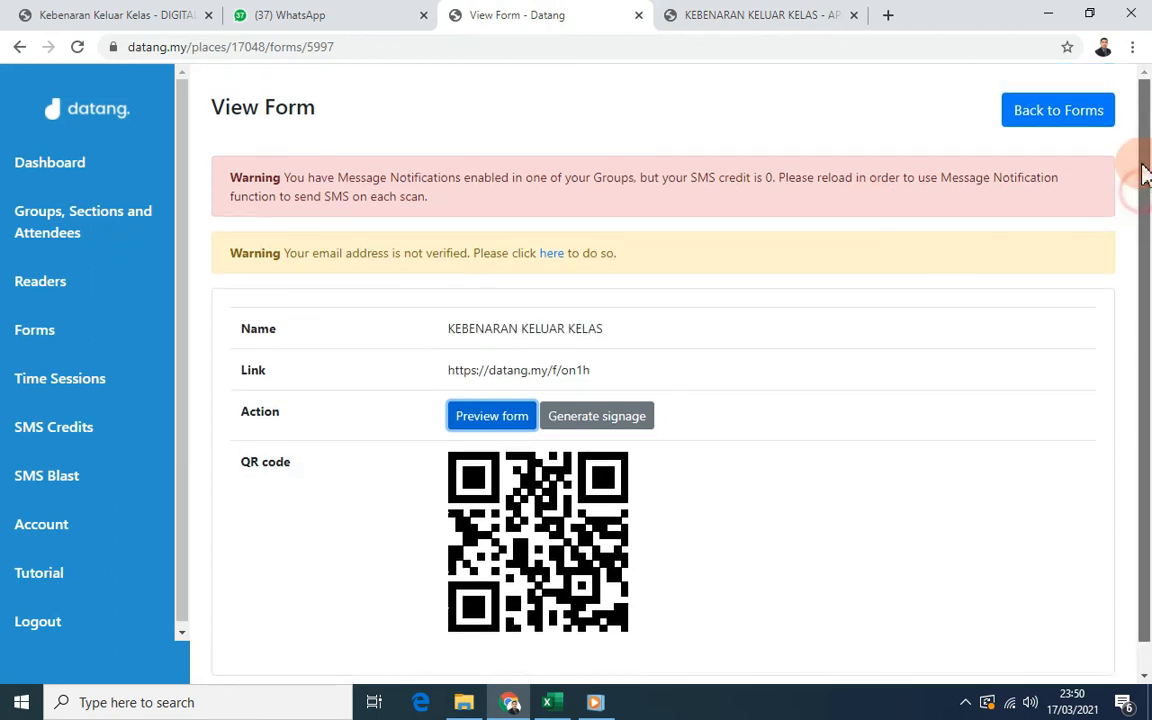